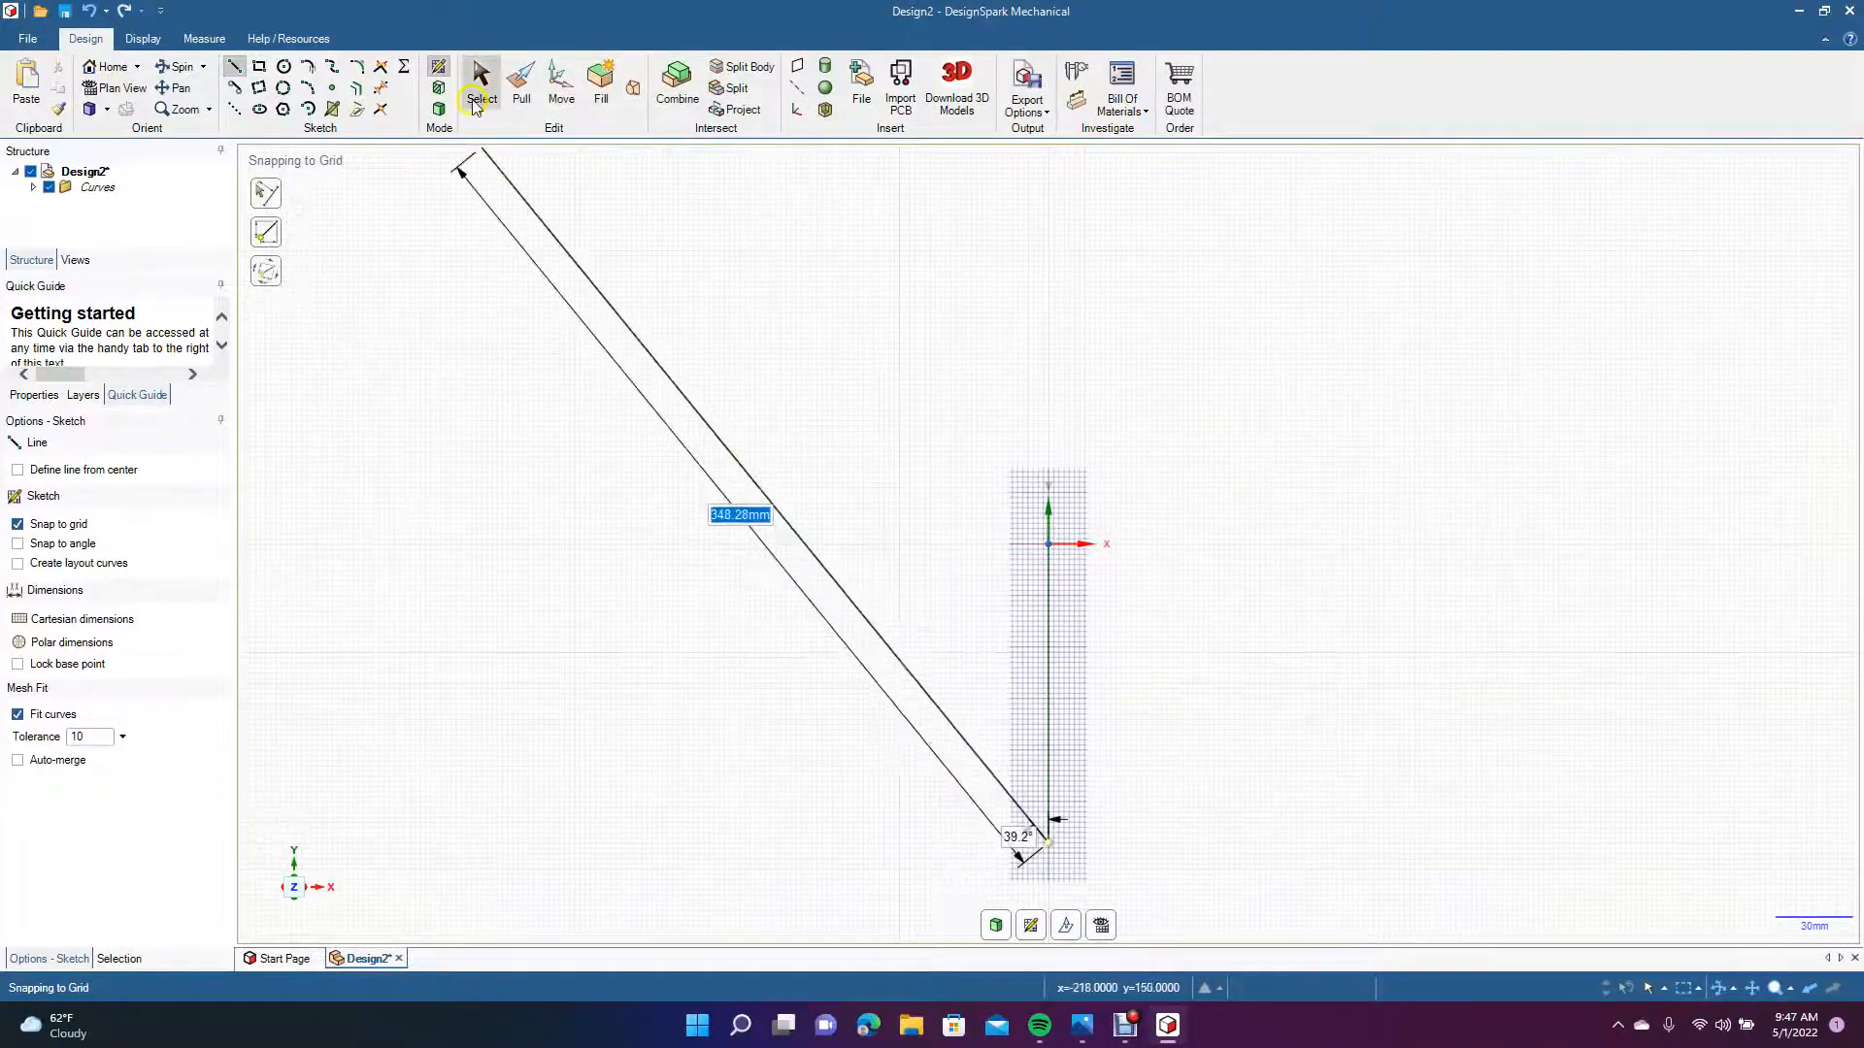
Offset the vertical axis line by about 16.5 mm in the positive X direction.
{"action": "left_click", "coordinate": [476, 88]}
{"action": "left_click", "coordinate": [743, 579]}
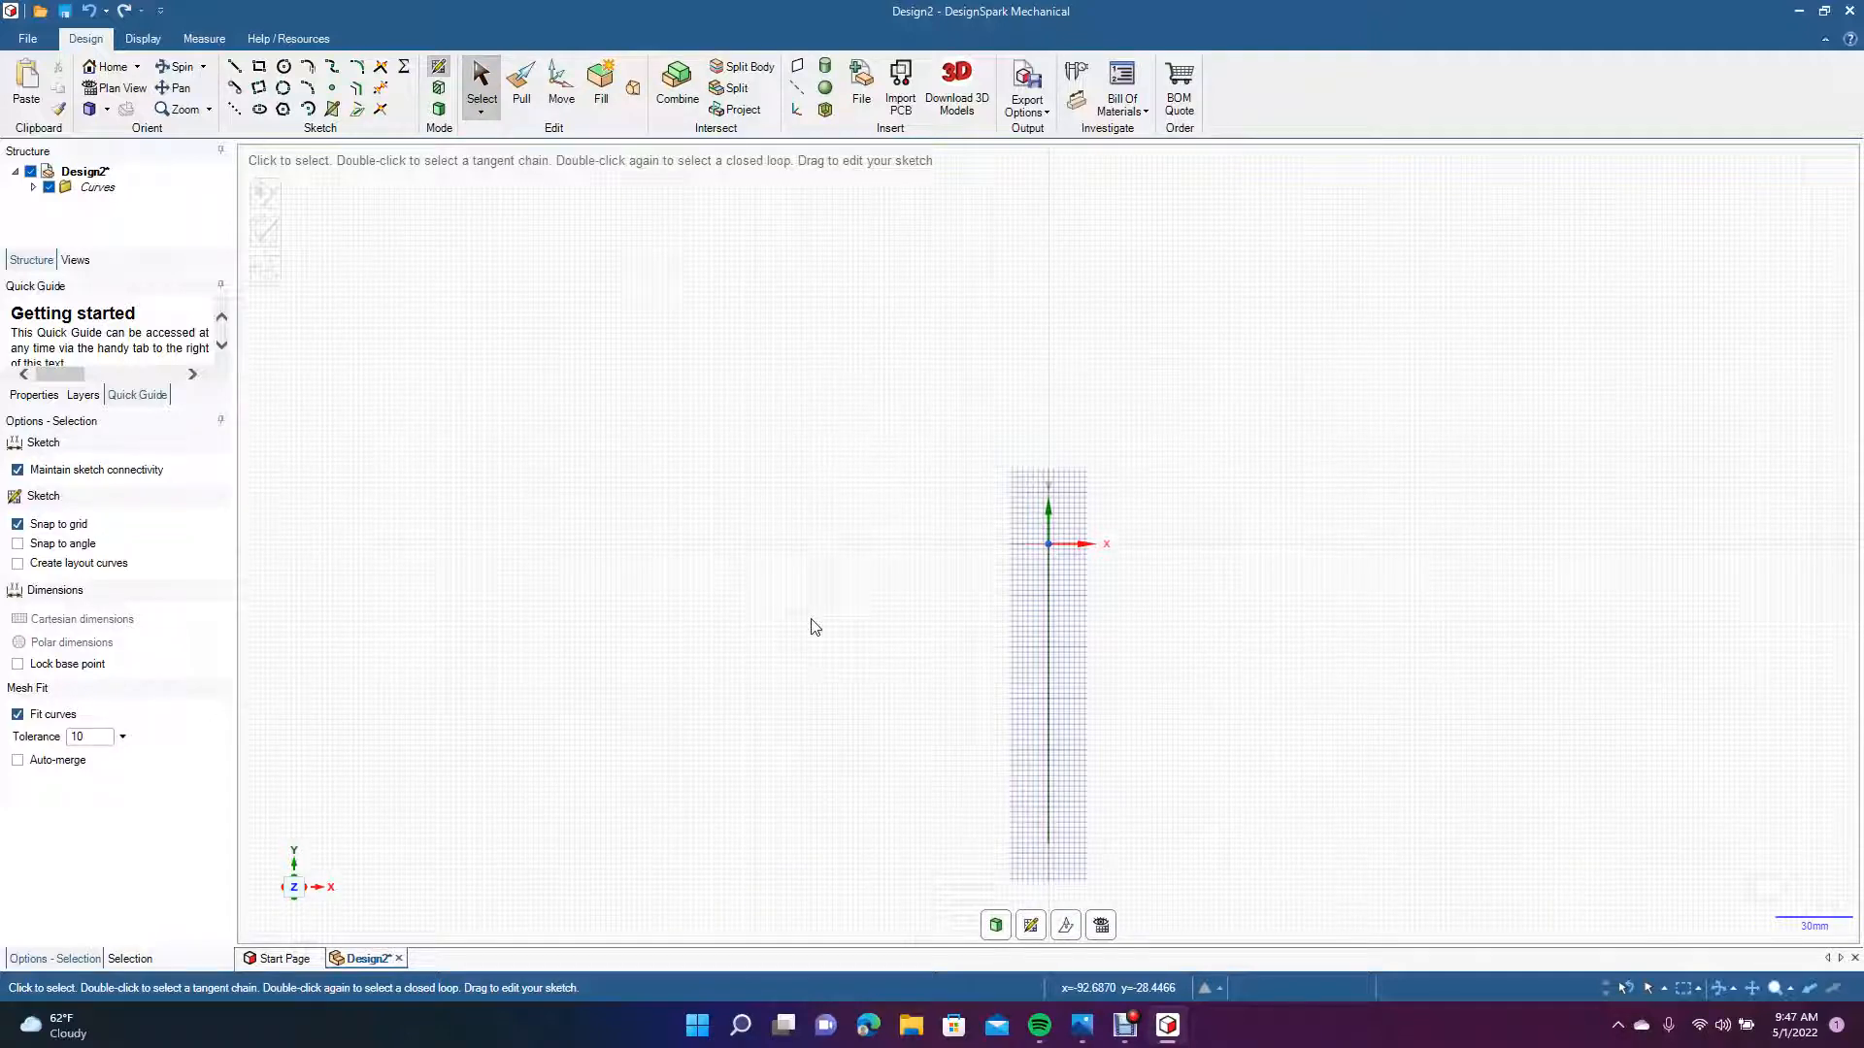
{"action": "left_click", "coordinate": [359, 89]}
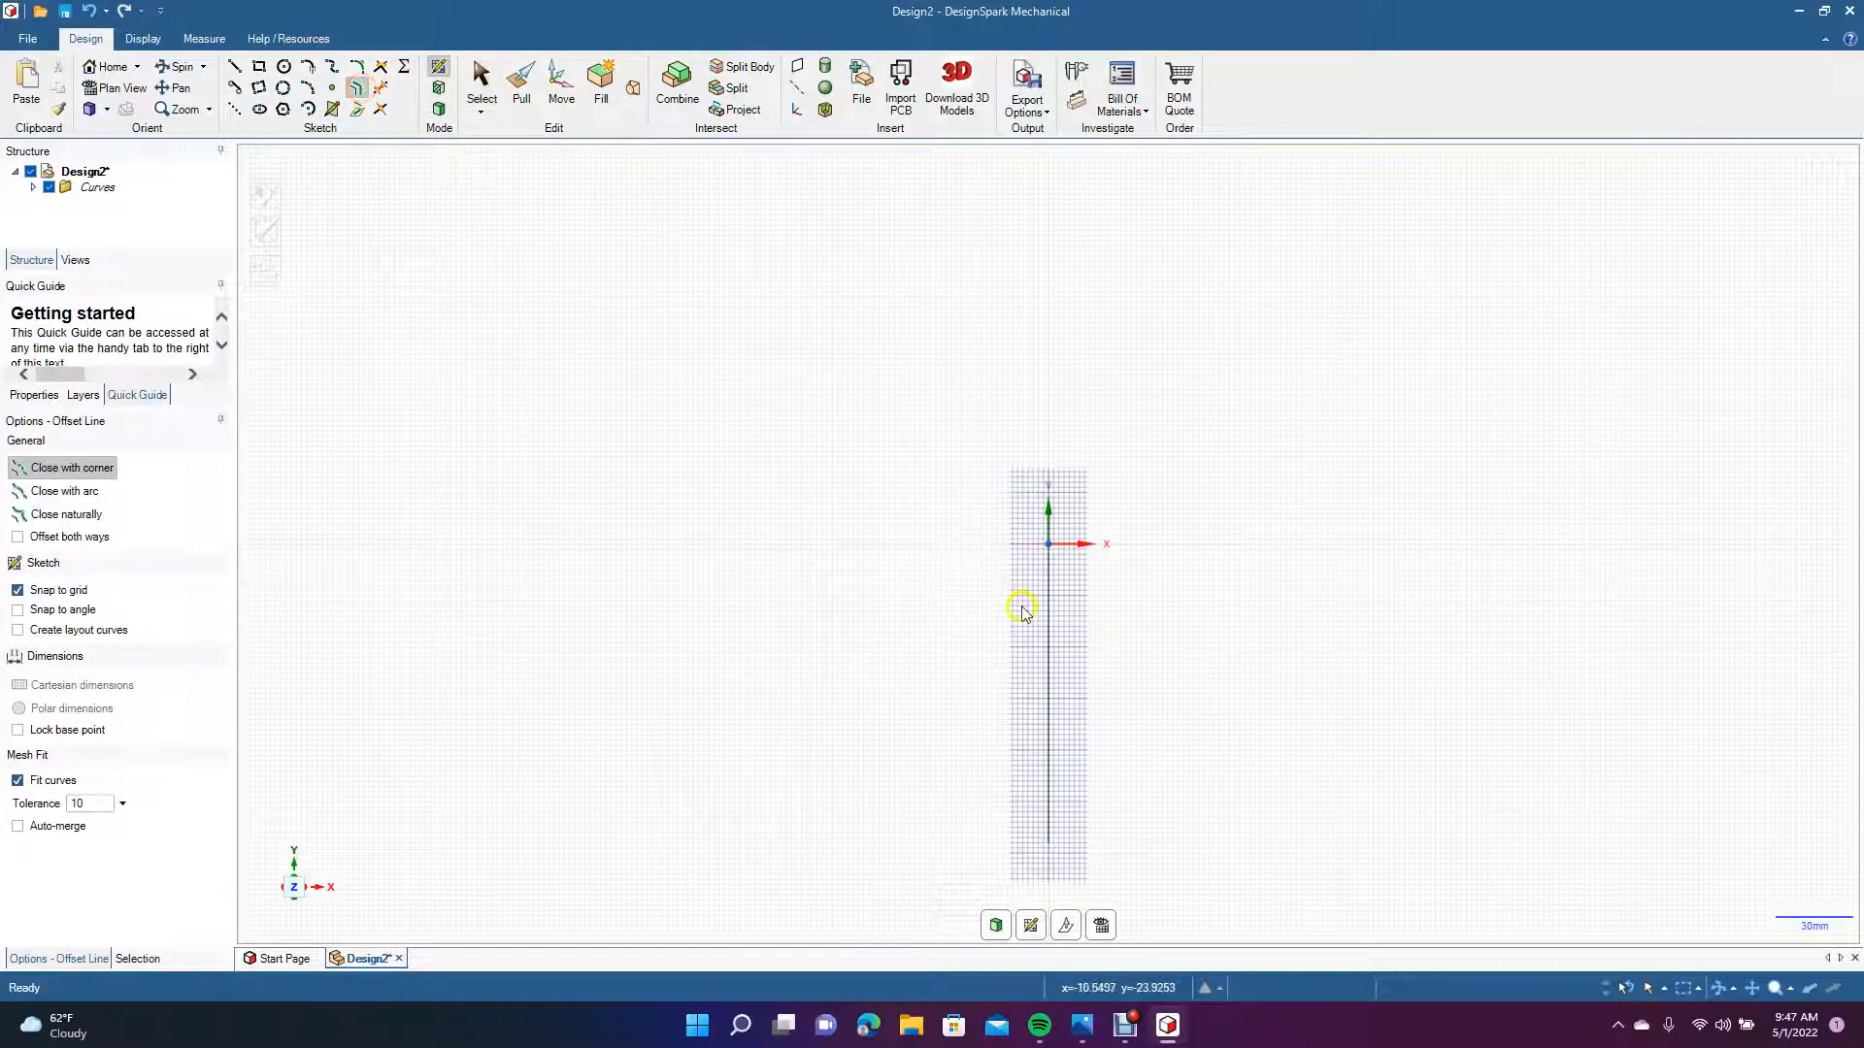
{"action": "left_click", "coordinate": [1045, 629]}
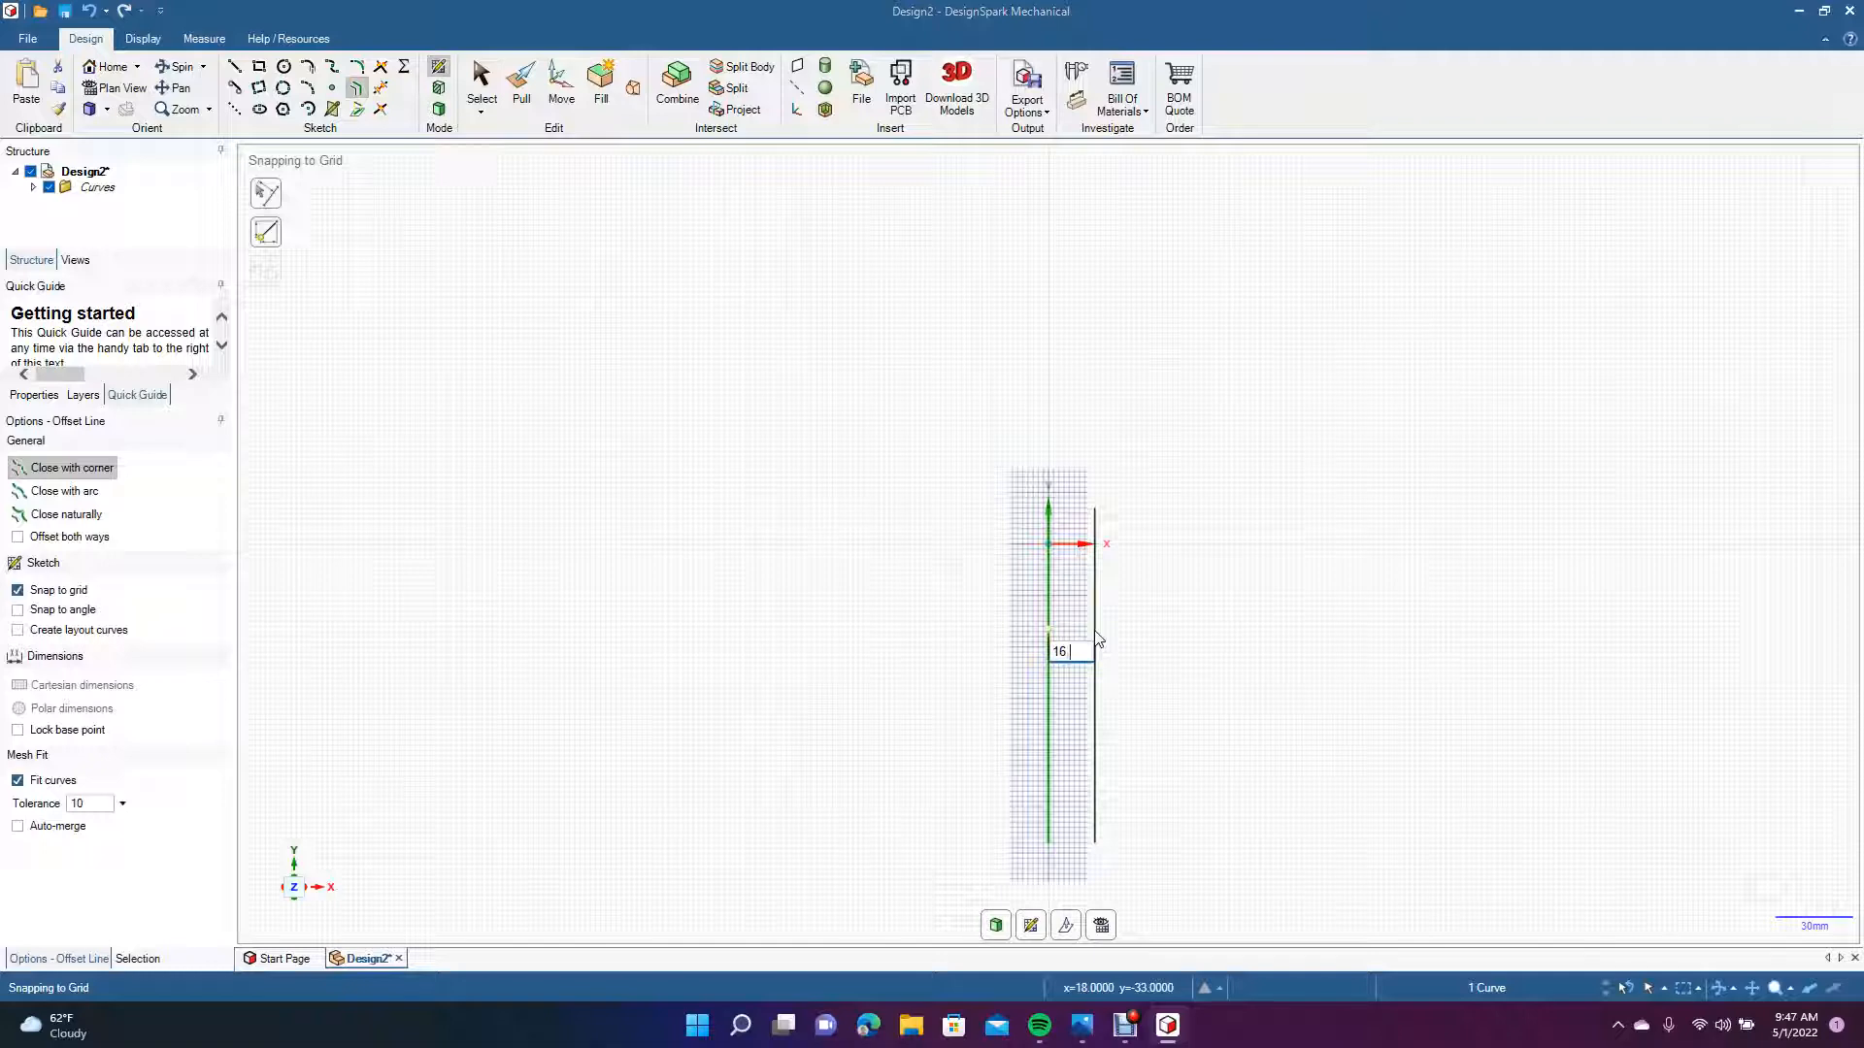
{"action": "key", "text": "Return"}
{"action": "left_click", "coordinate": [491, 93]}
{"action": "left_click", "coordinate": [485, 86]}
{"action": "left_click", "coordinate": [812, 527]}
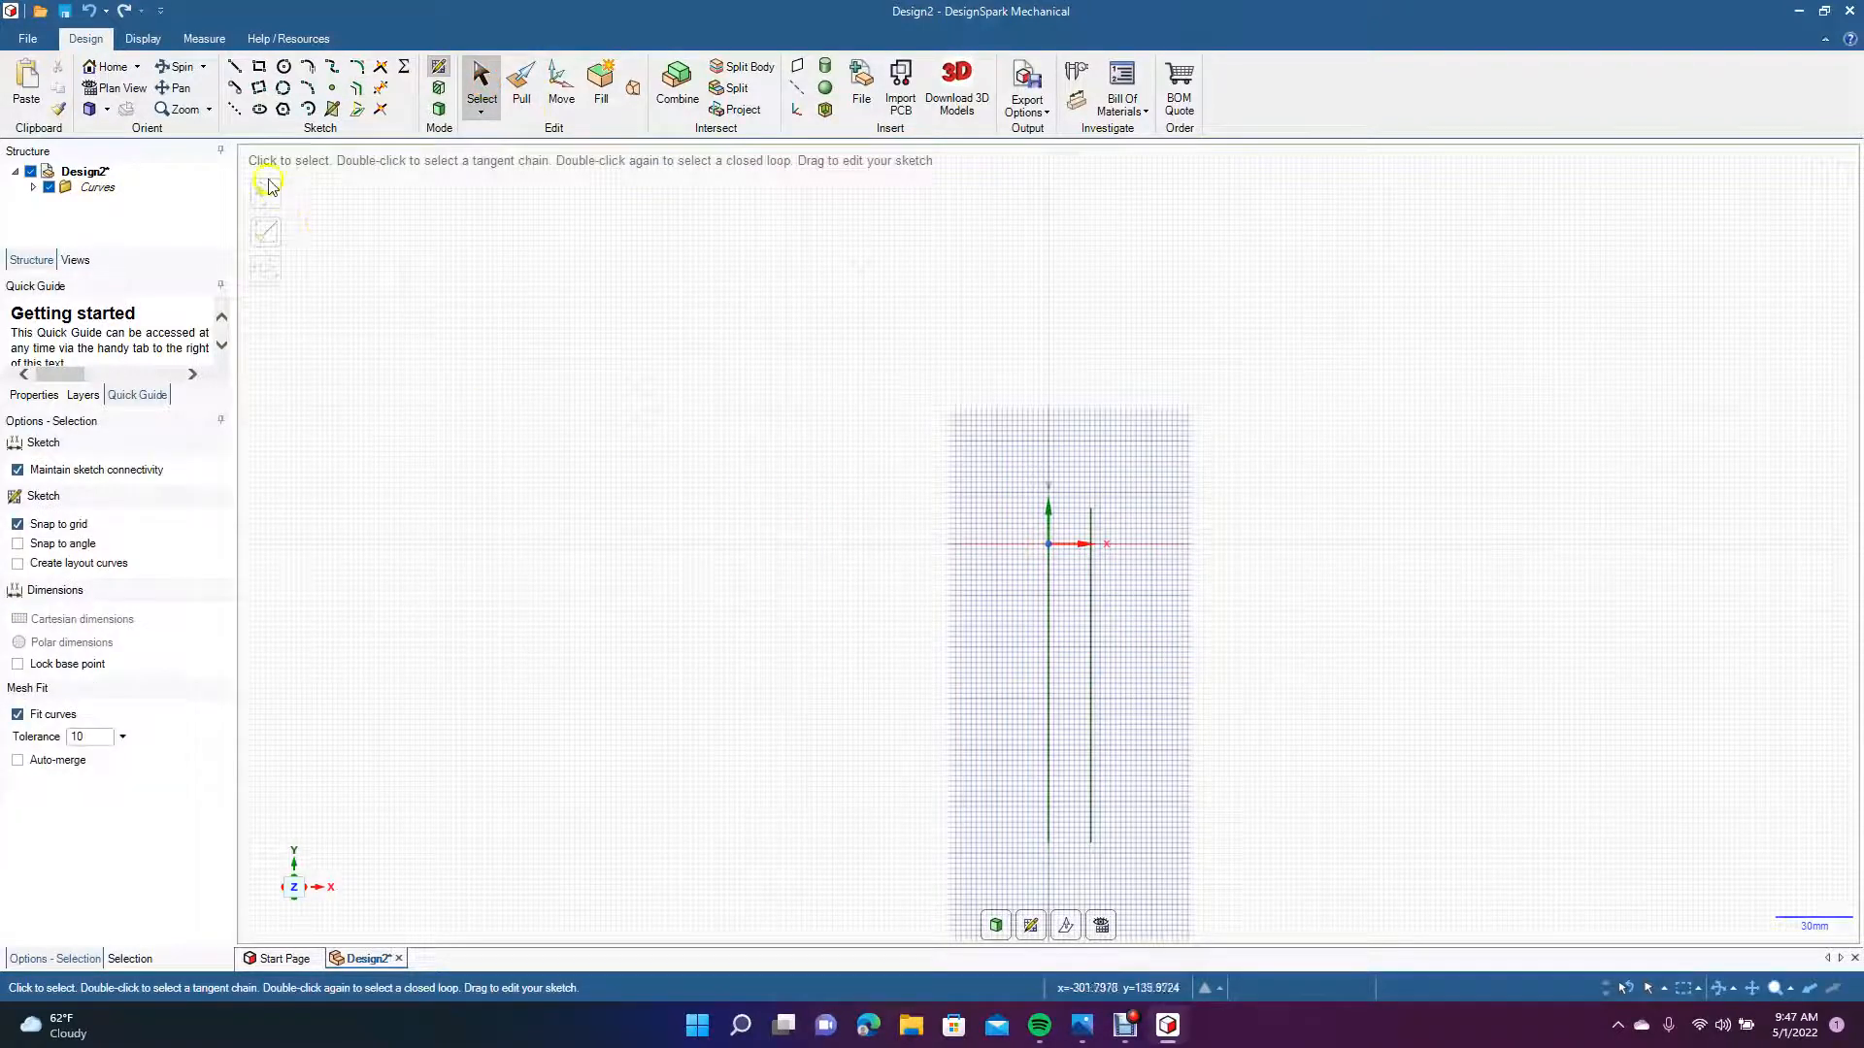
Offset the new vertical line another 5 mm or so outward to form the outer wall line.
{"action": "left_click", "coordinate": [356, 92]}
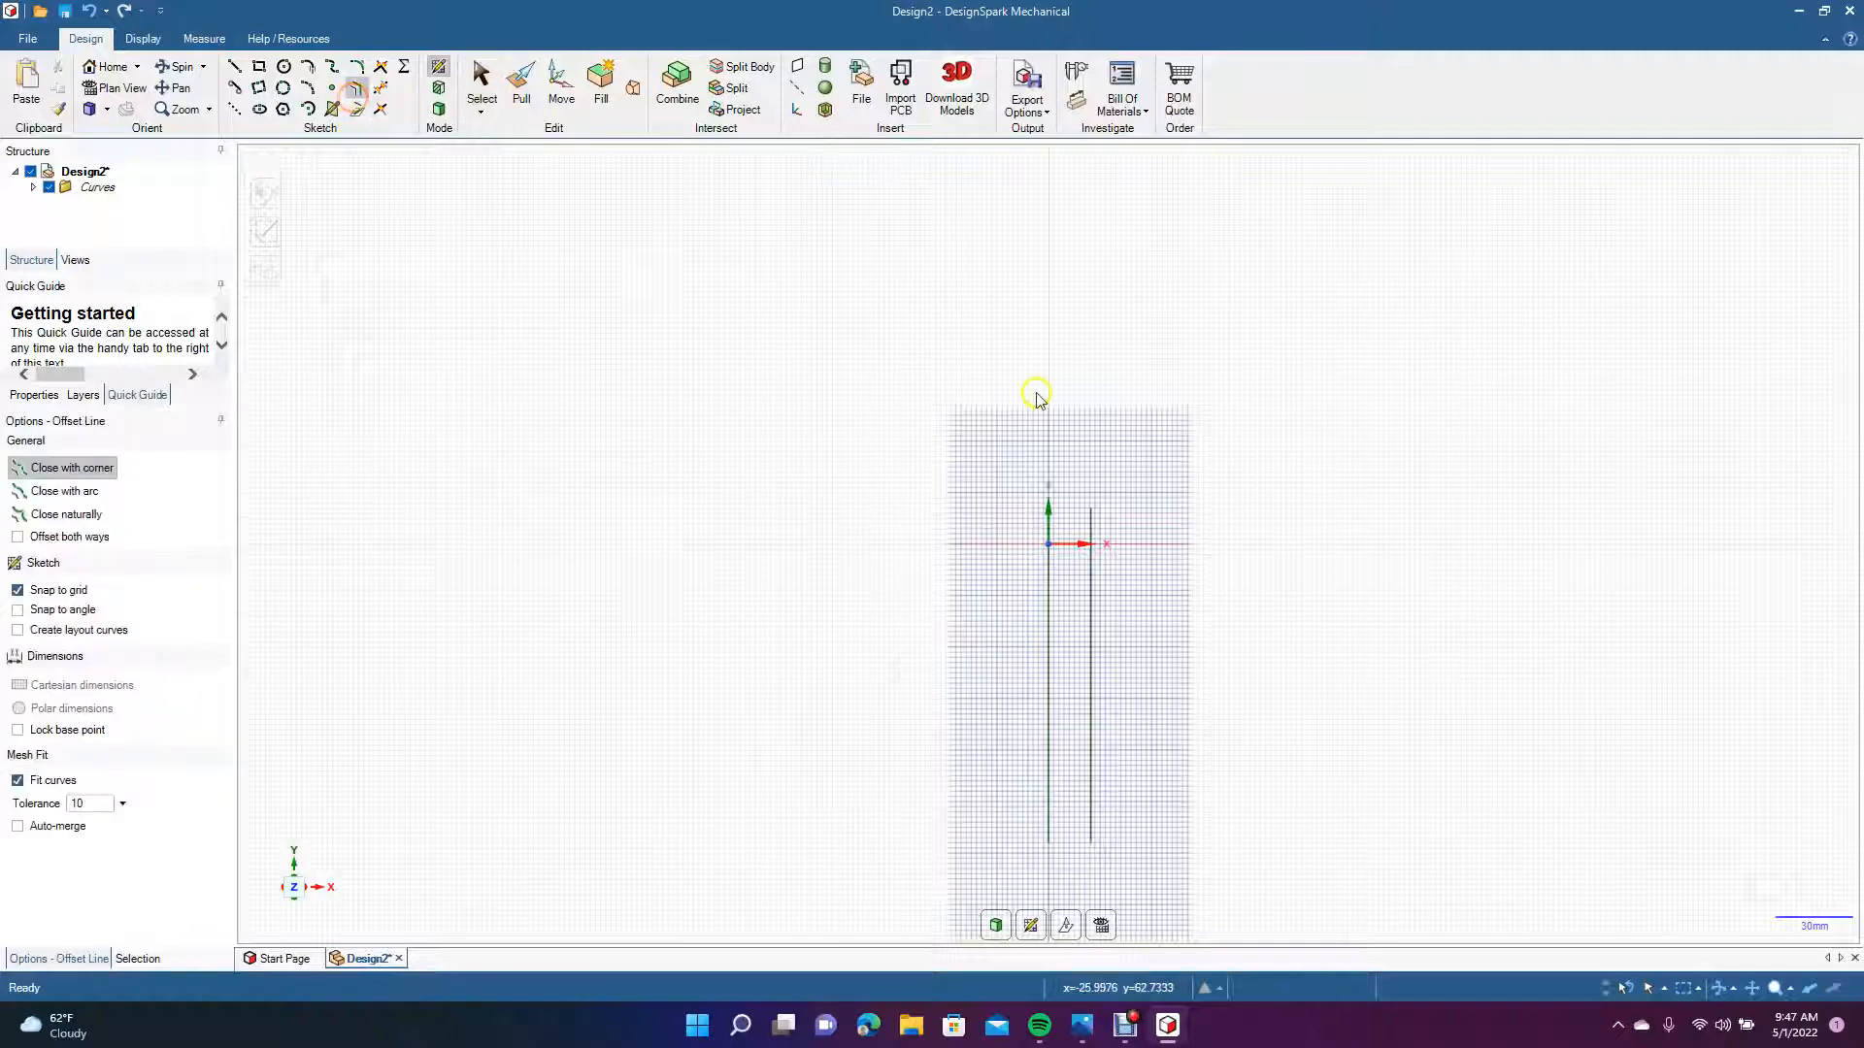
{"action": "left_click", "coordinate": [1094, 700]}
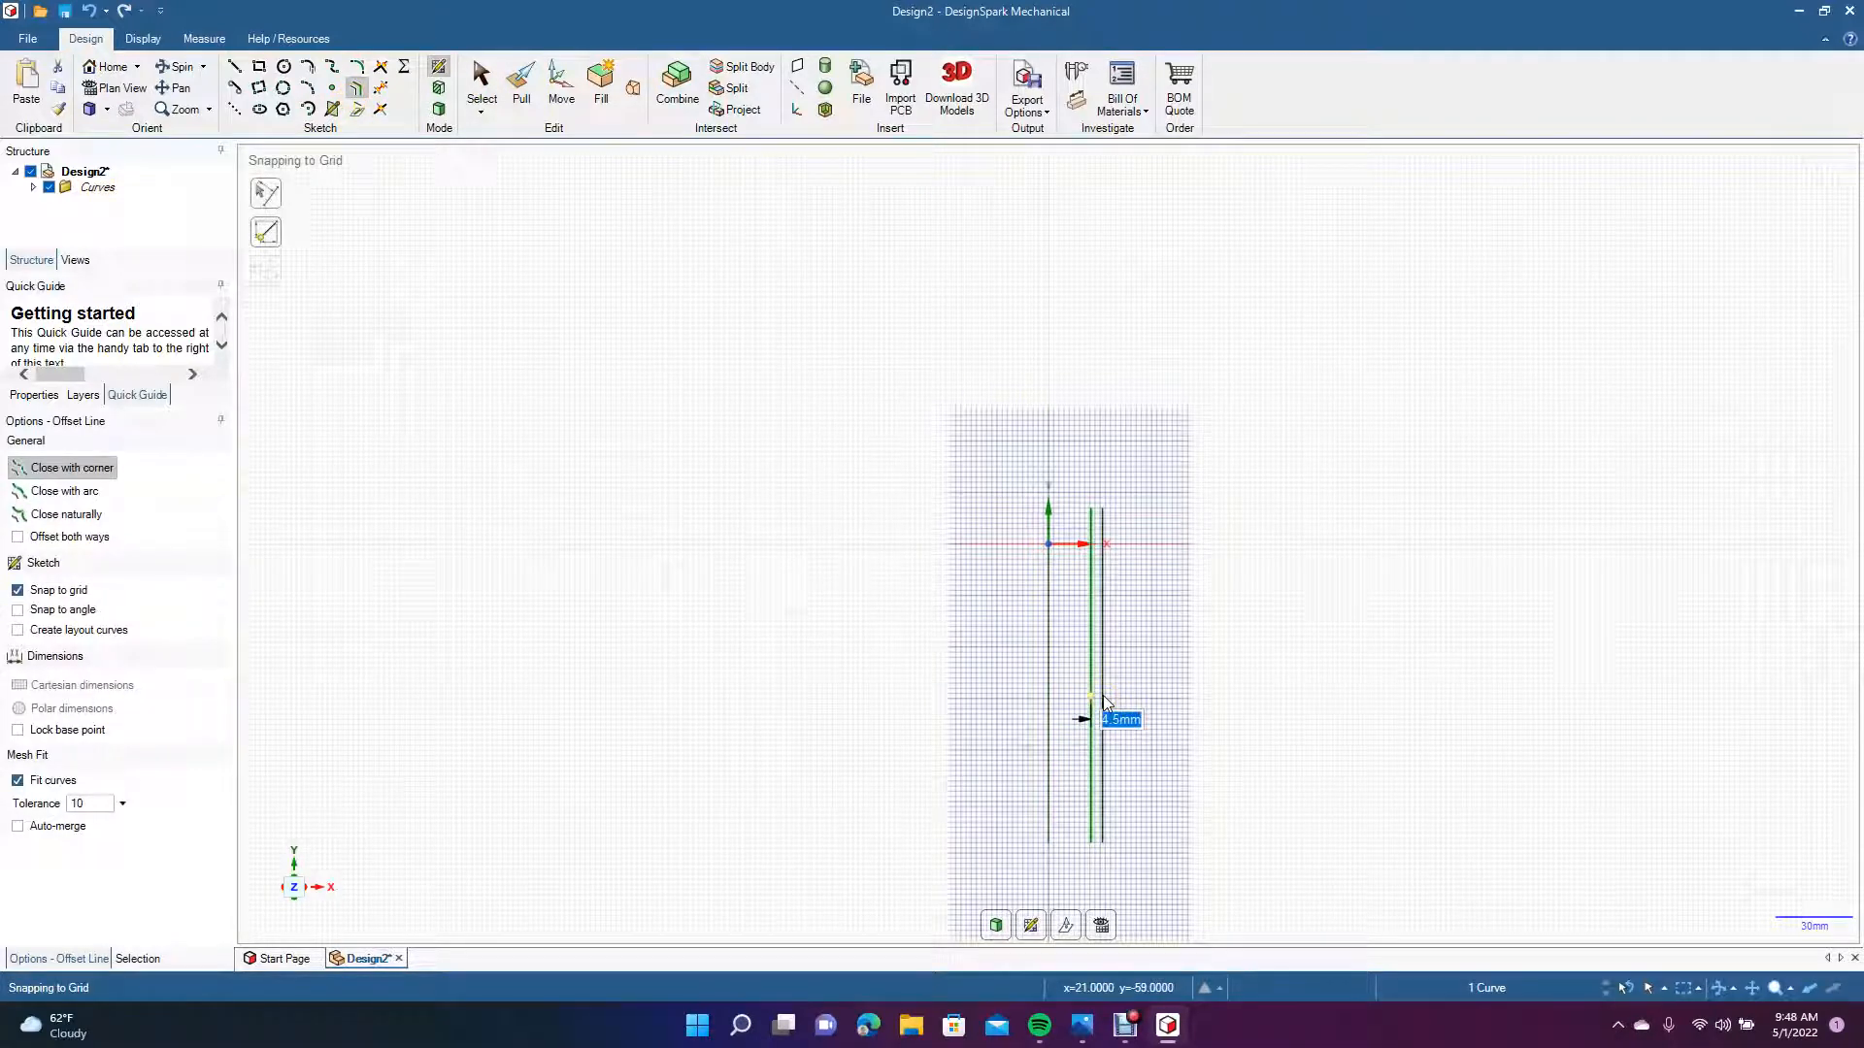
{"action": "key", "text": "Return"}
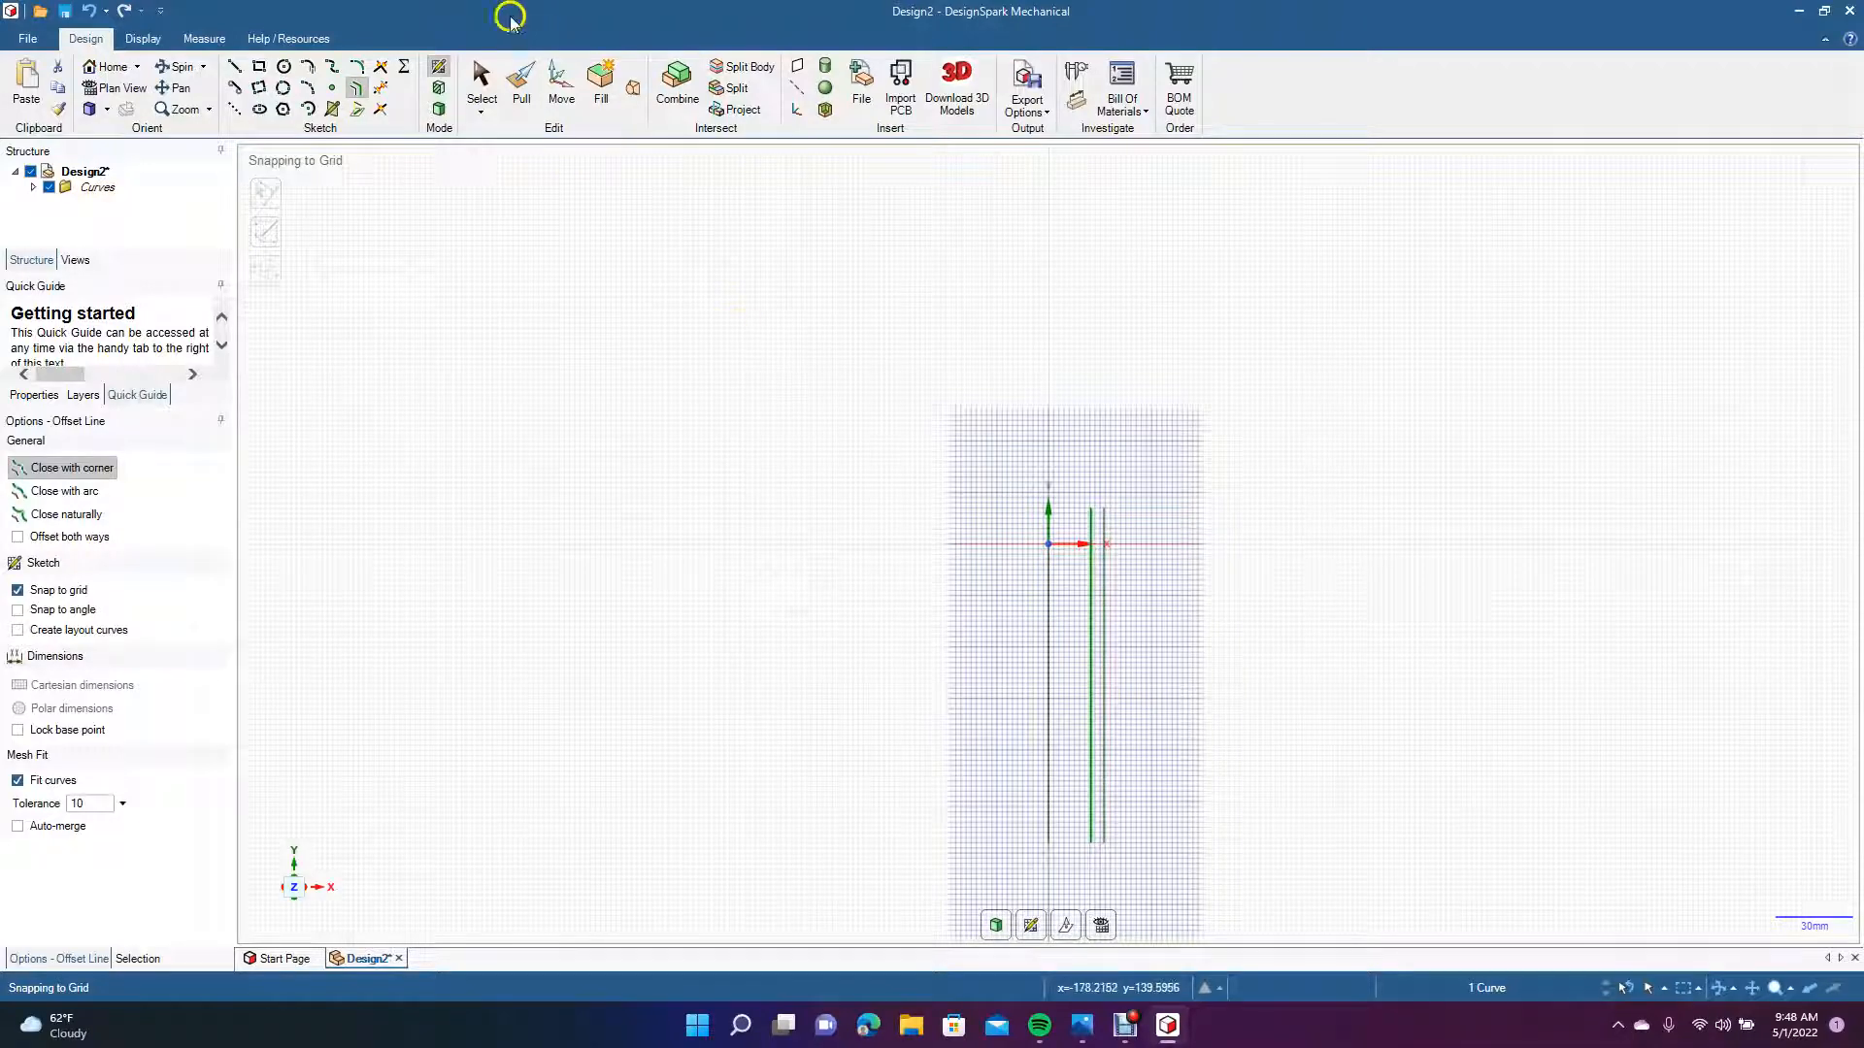
{"action": "left_click", "coordinate": [482, 89]}
{"action": "left_click", "coordinate": [678, 328]}
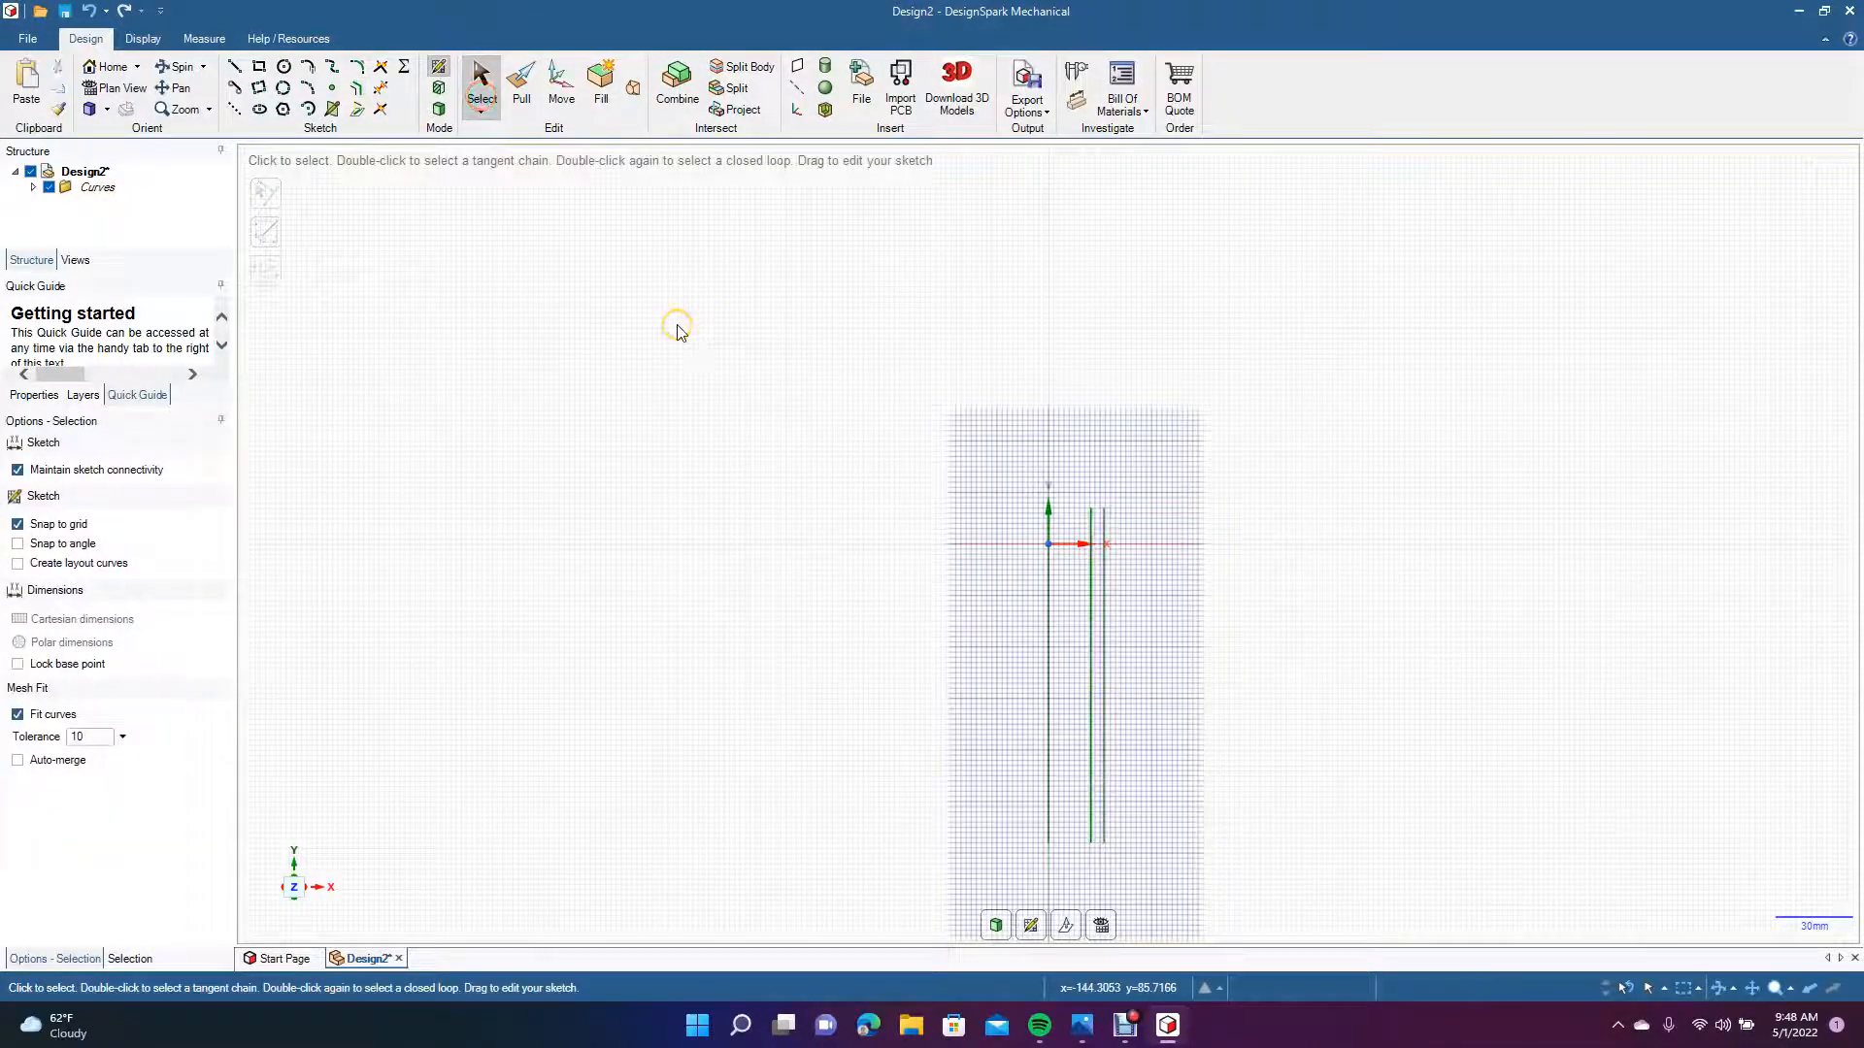
Sketch the upper flange on the outer wall line: a slope up to y = 7, 4 mm out, 7 mm up and 7.5 mm back.
{"action": "scroll", "coordinate": [679, 333], "scroll_direction": "up", "scroll_amount": 5, "text": "ctrl"}
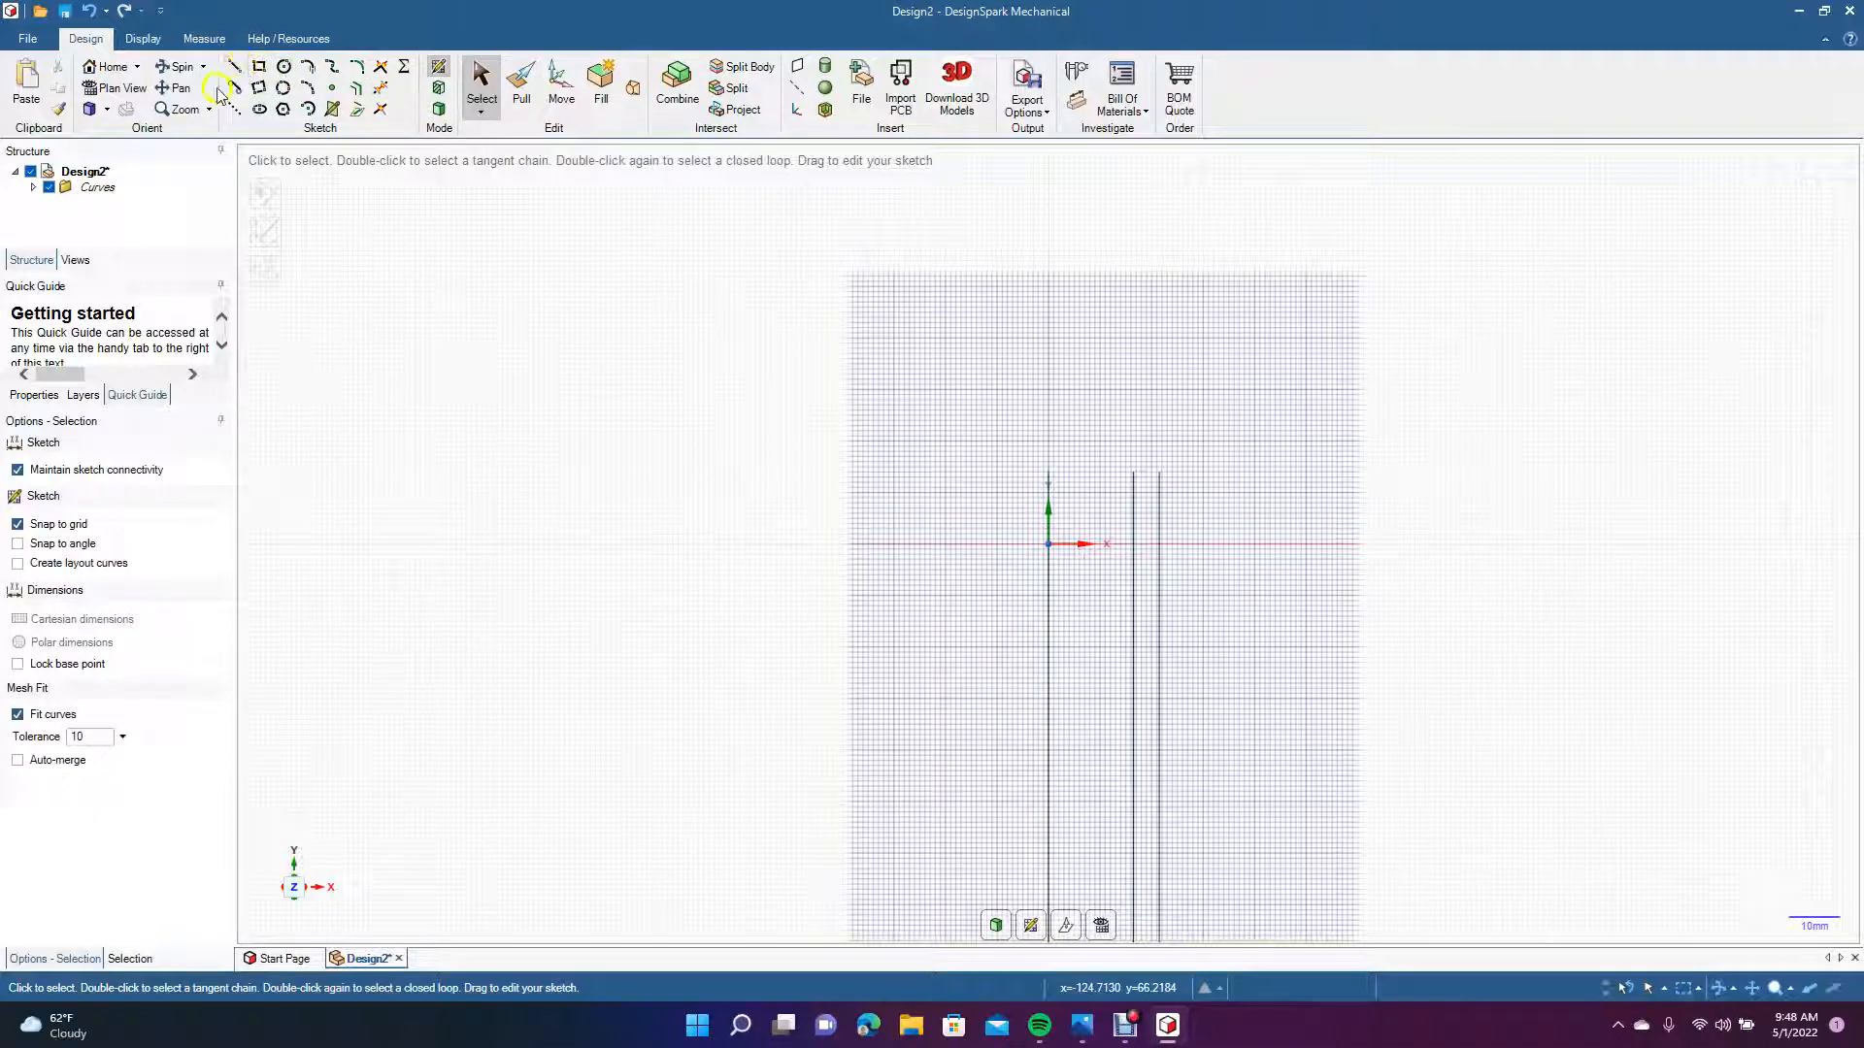
{"action": "left_click", "coordinate": [184, 82]}
{"action": "mouse_move", "coordinate": [525, 520]}
{"action": "left_mouse_down"}
{"action": "mouse_move", "coordinate": [339, 183]}
{"action": "mouse_move", "coordinate": [315, 484]}
{"action": "left_mouse_up"}
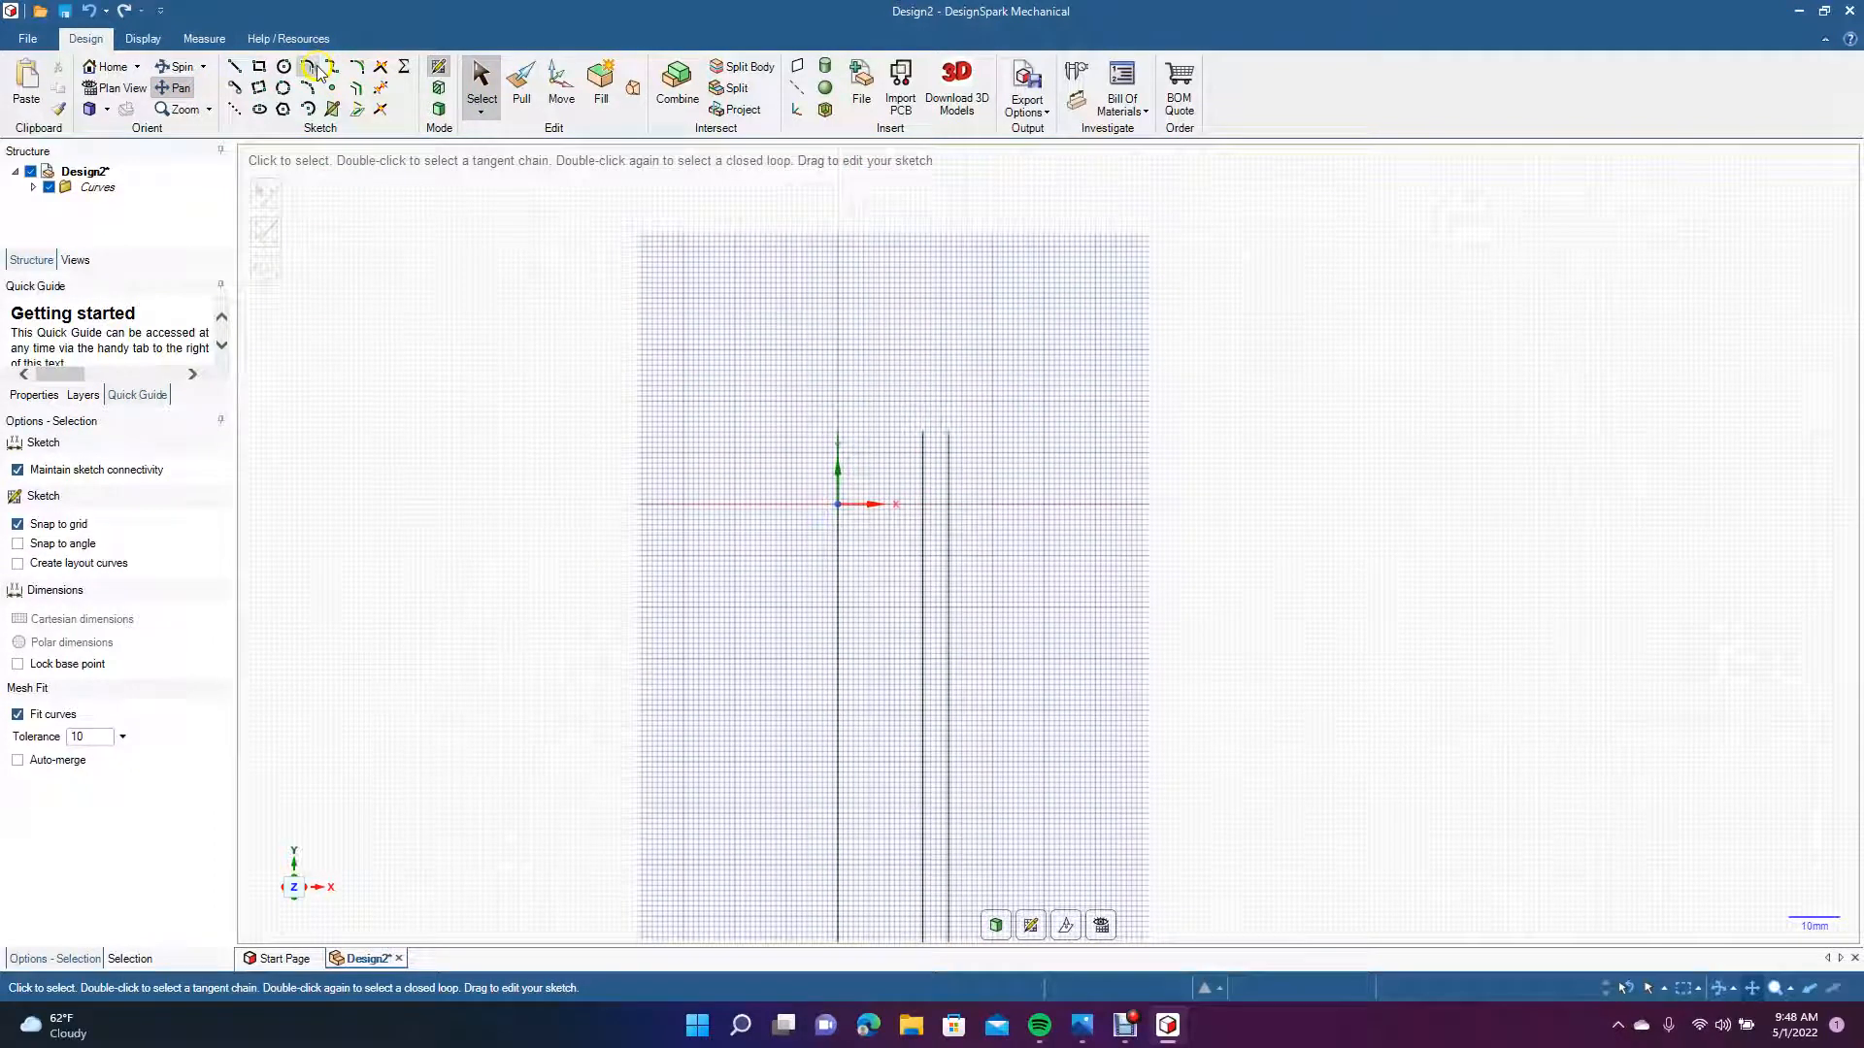
{"action": "left_click", "coordinate": [234, 65]}
{"action": "left_click", "coordinate": [949, 531]}
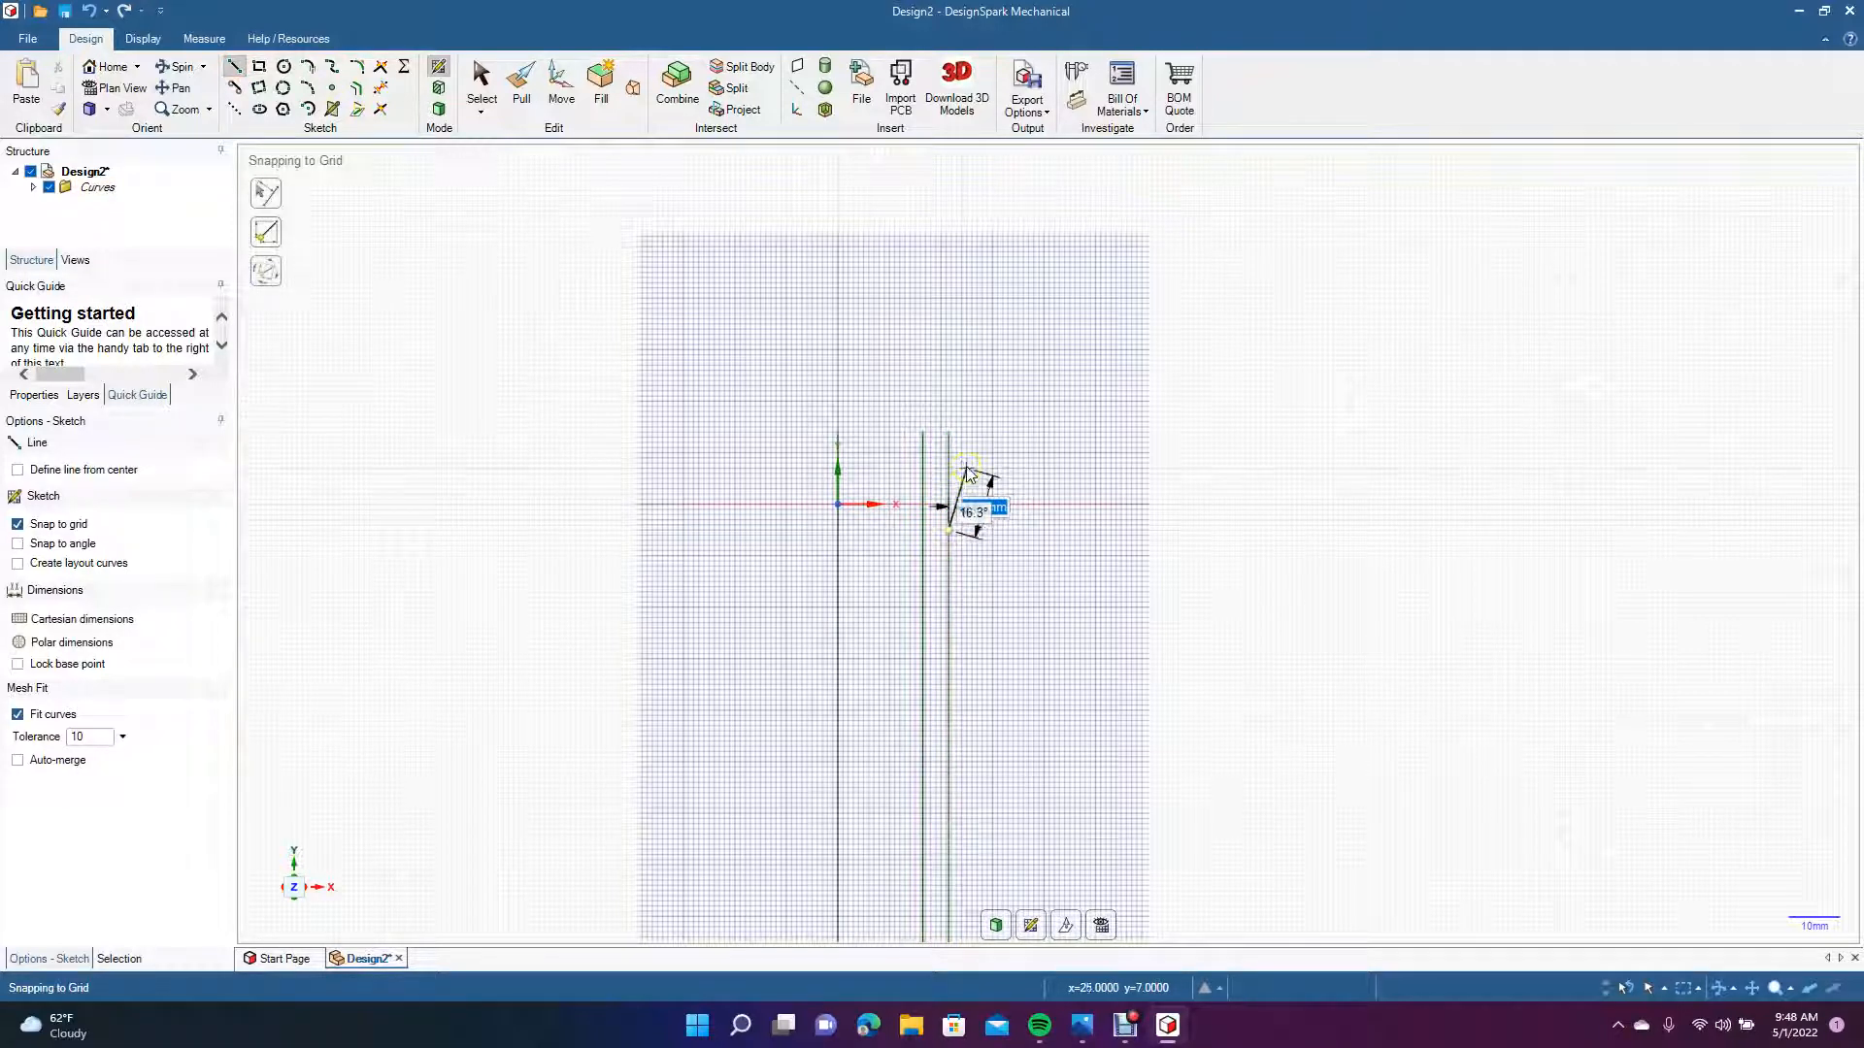
{"action": "left_click", "coordinate": [966, 473]}
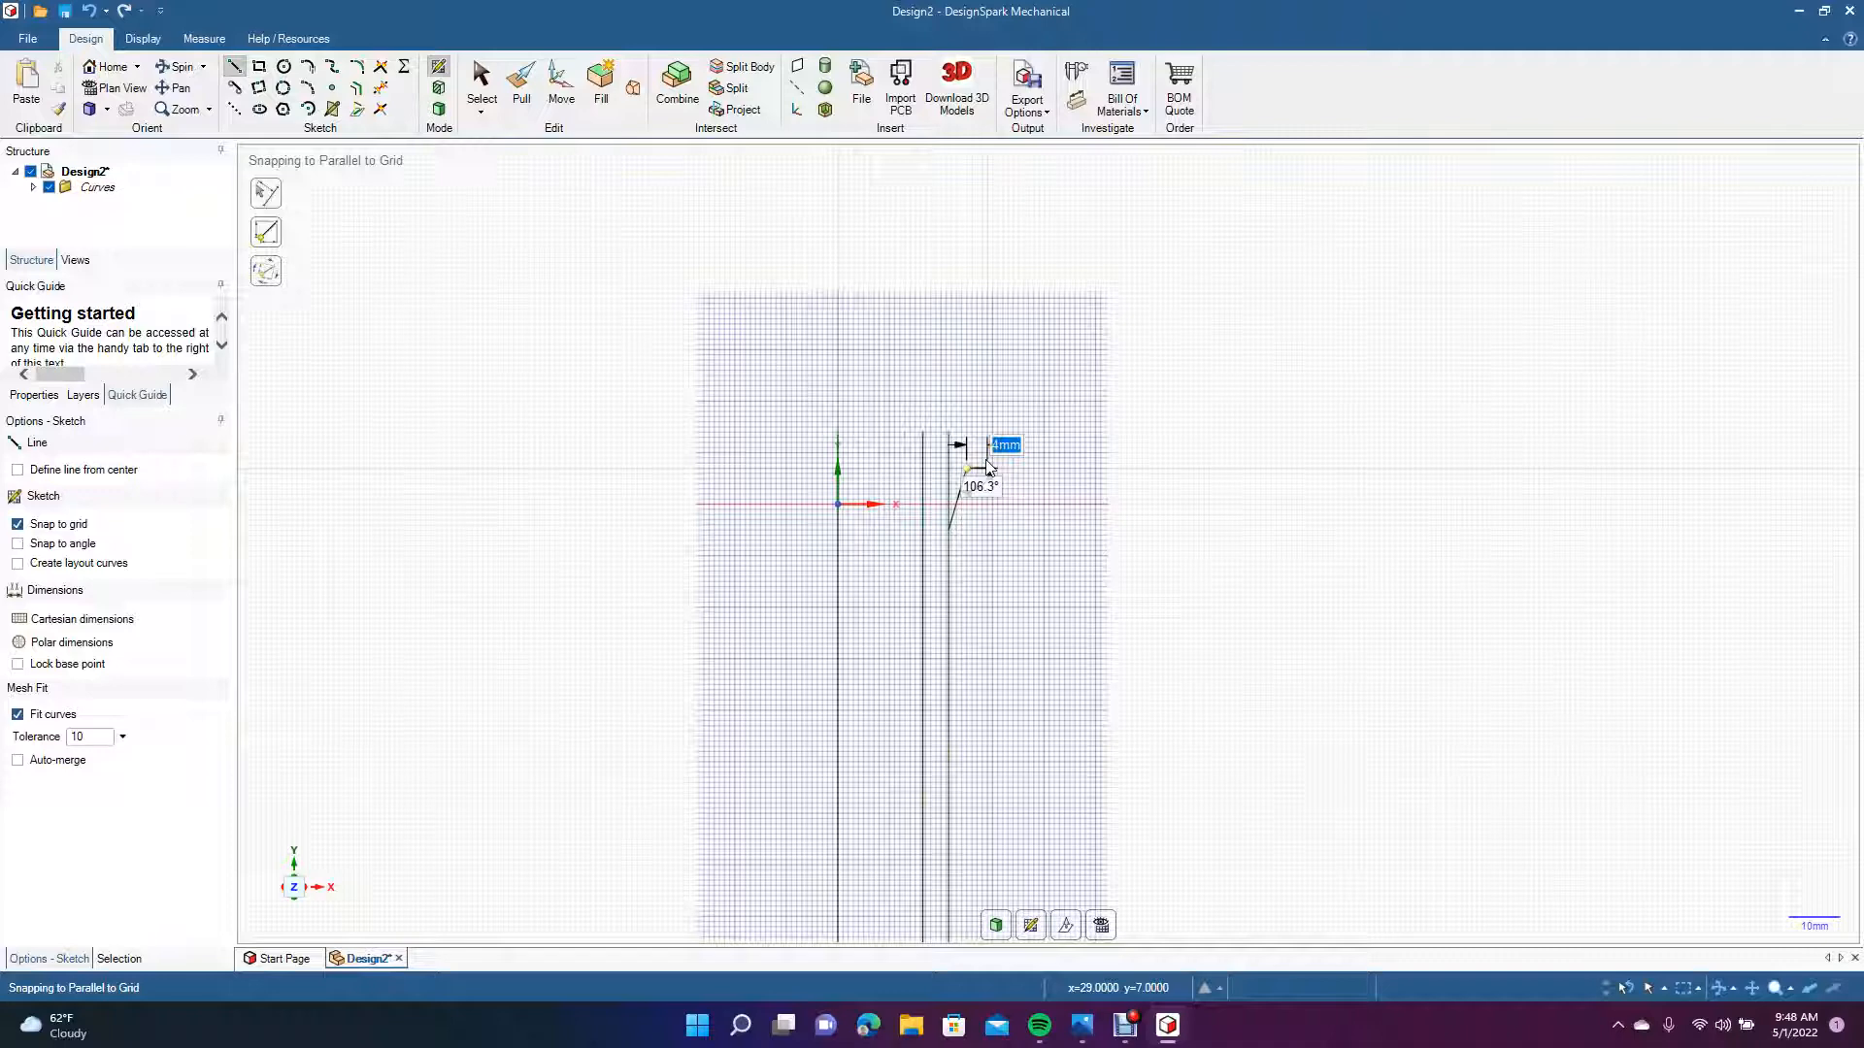
{"action": "left_click", "coordinate": [988, 468]}
{"action": "left_click", "coordinate": [989, 434]}
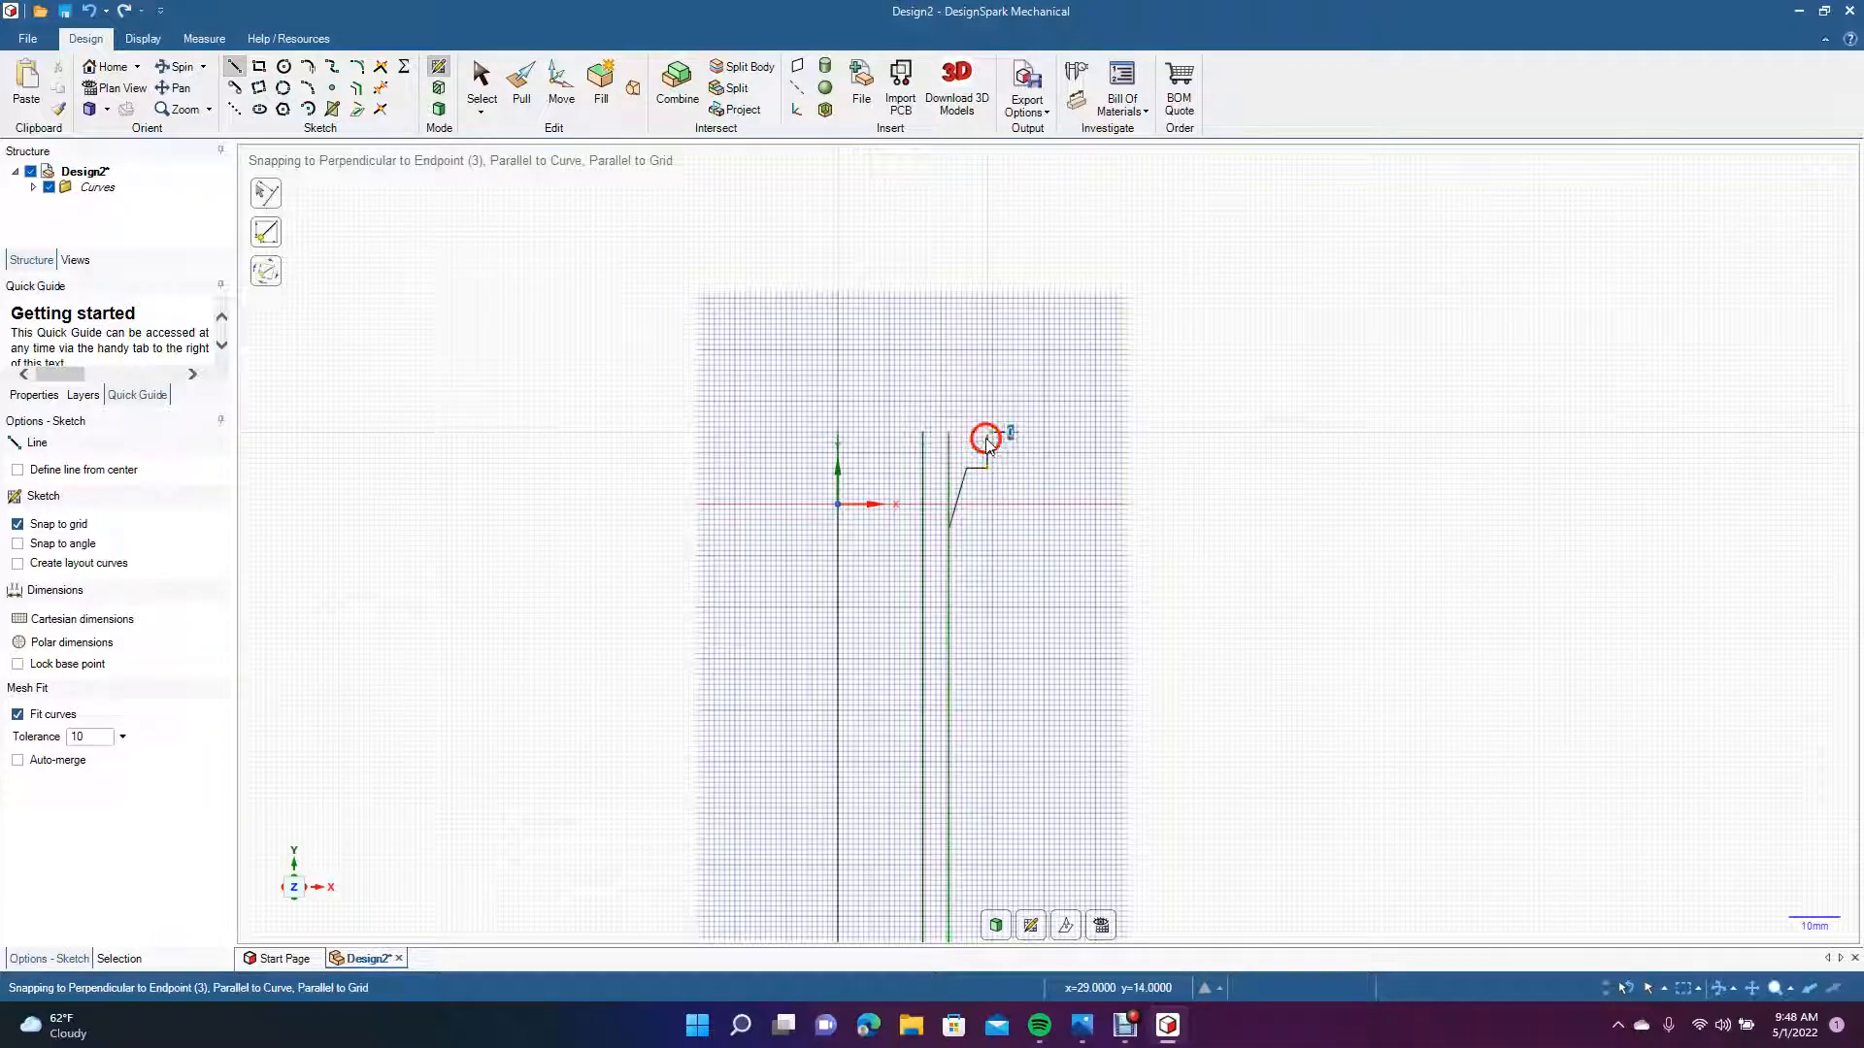
{"action": "left_click", "coordinate": [948, 433]}
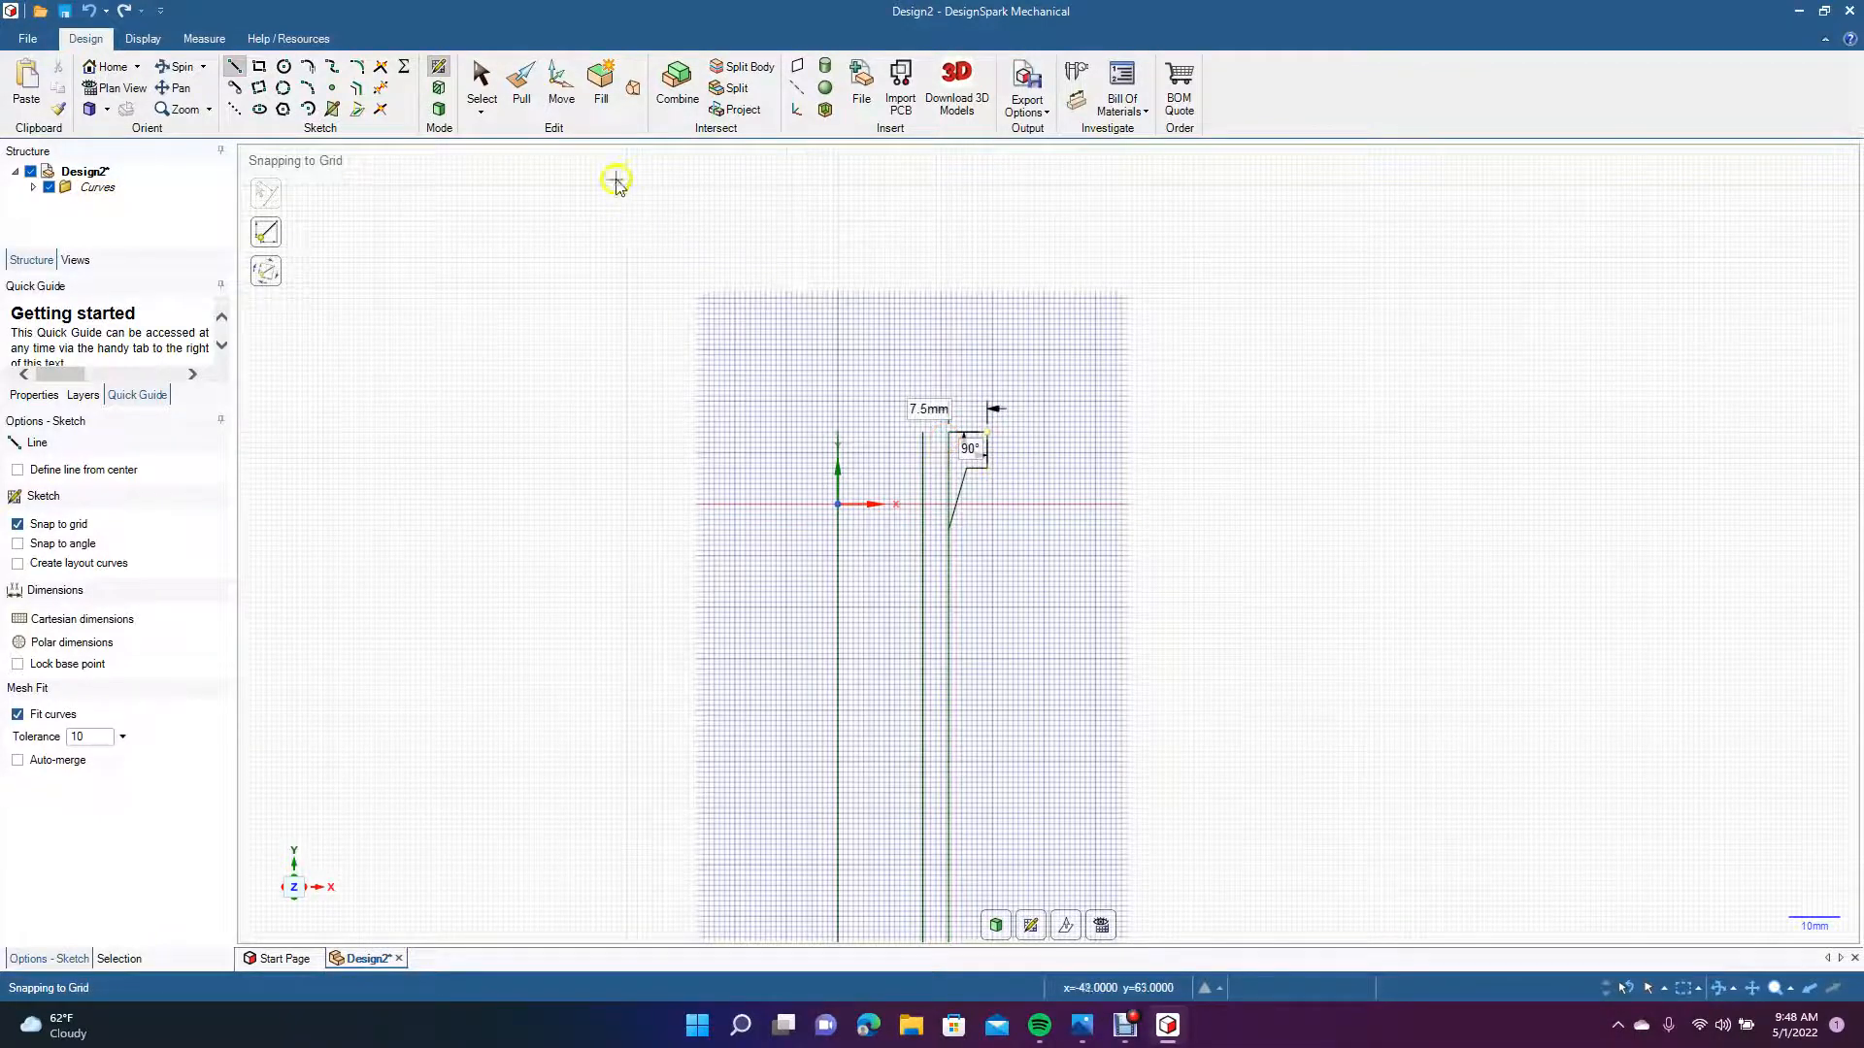
{"action": "left_click", "coordinate": [480, 82]}
{"action": "left_click", "coordinate": [521, 382]}
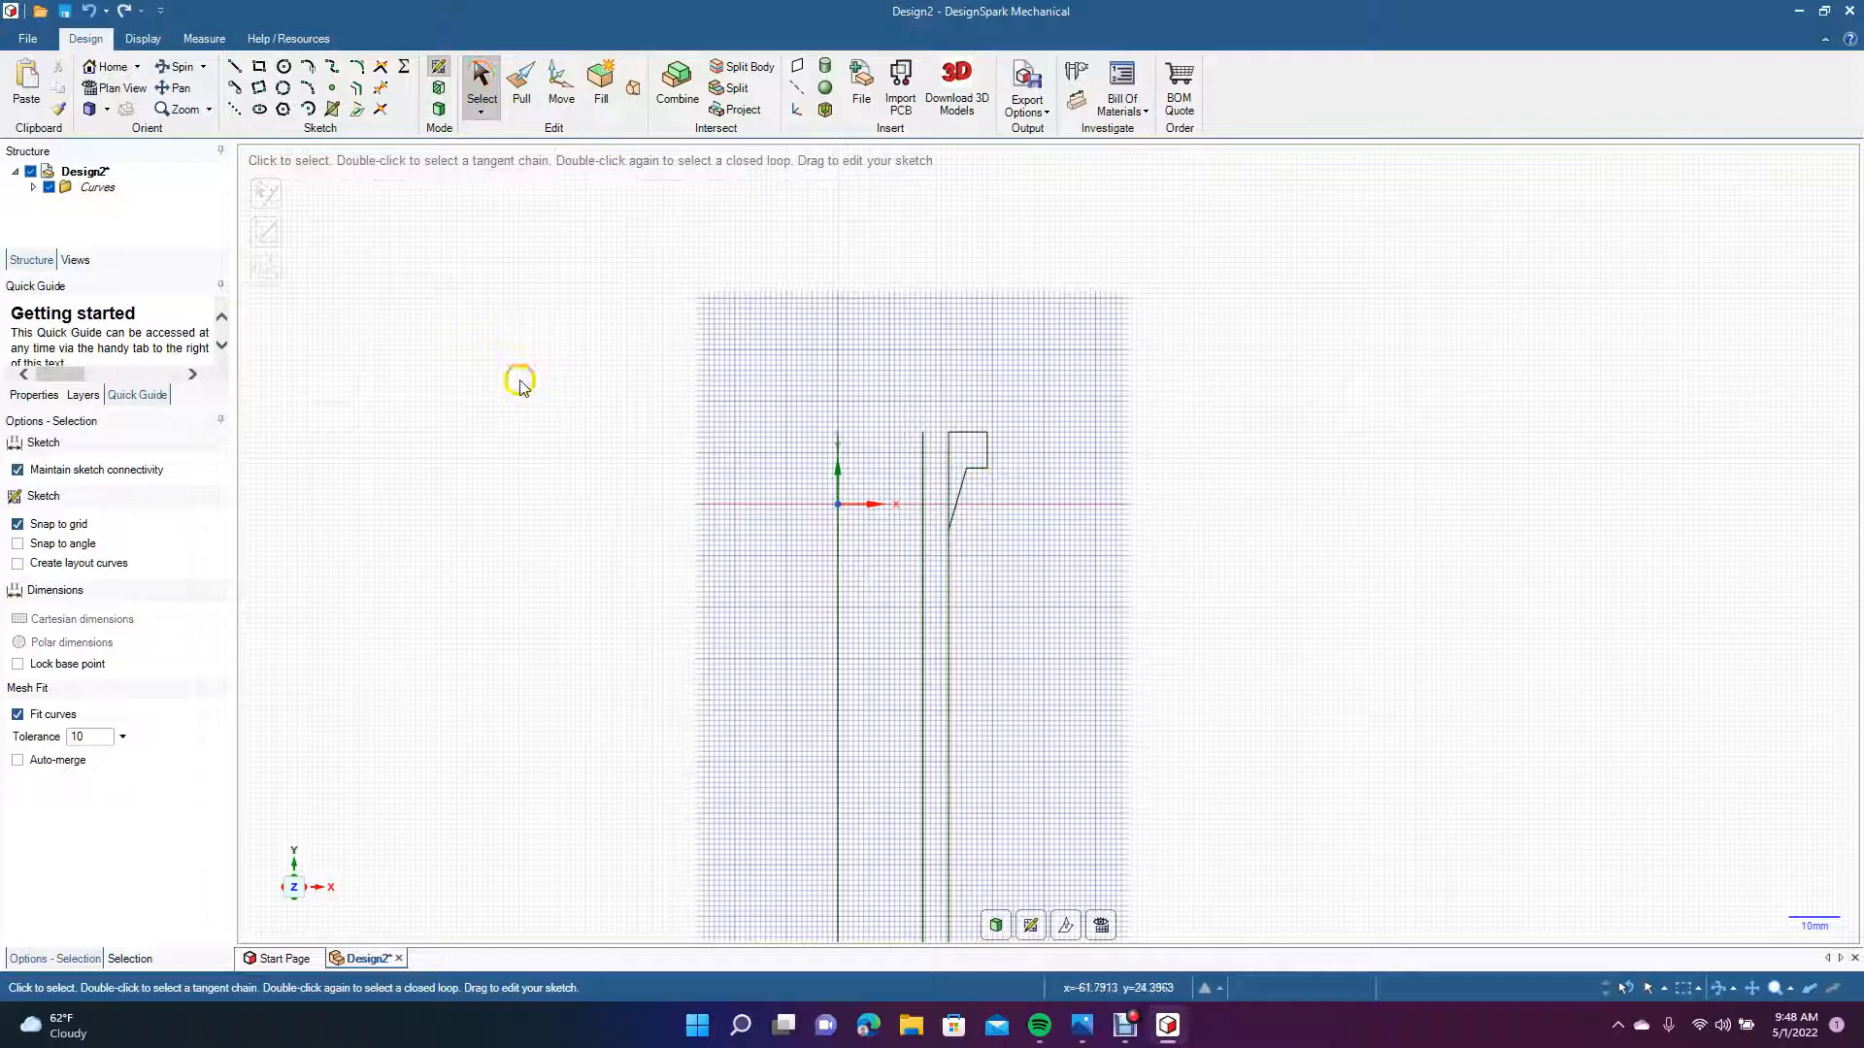
Trim away the outer wall segment inside the upper flange and join the flange's top edge to the inner wall line in a corner.
{"action": "left_click", "coordinate": [379, 88]}
{"action": "left_click", "coordinate": [948, 451]}
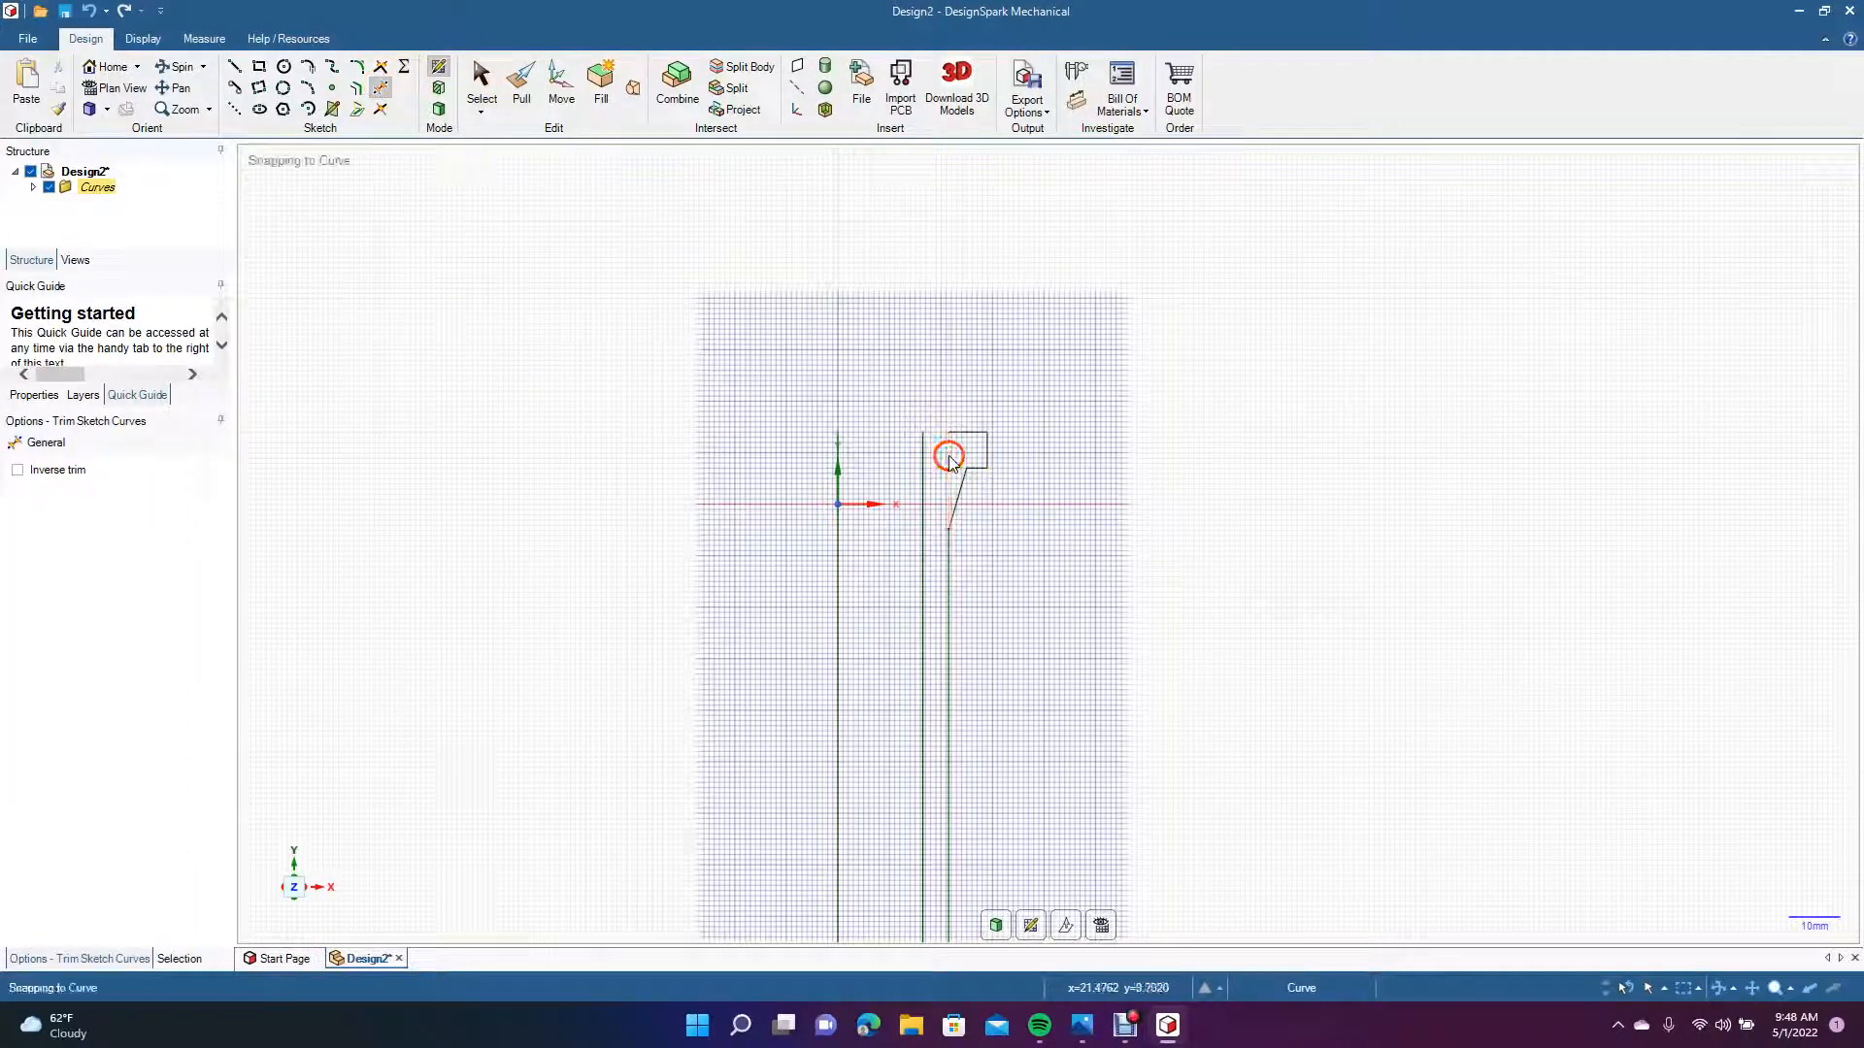
{"action": "left_click", "coordinate": [384, 71]}
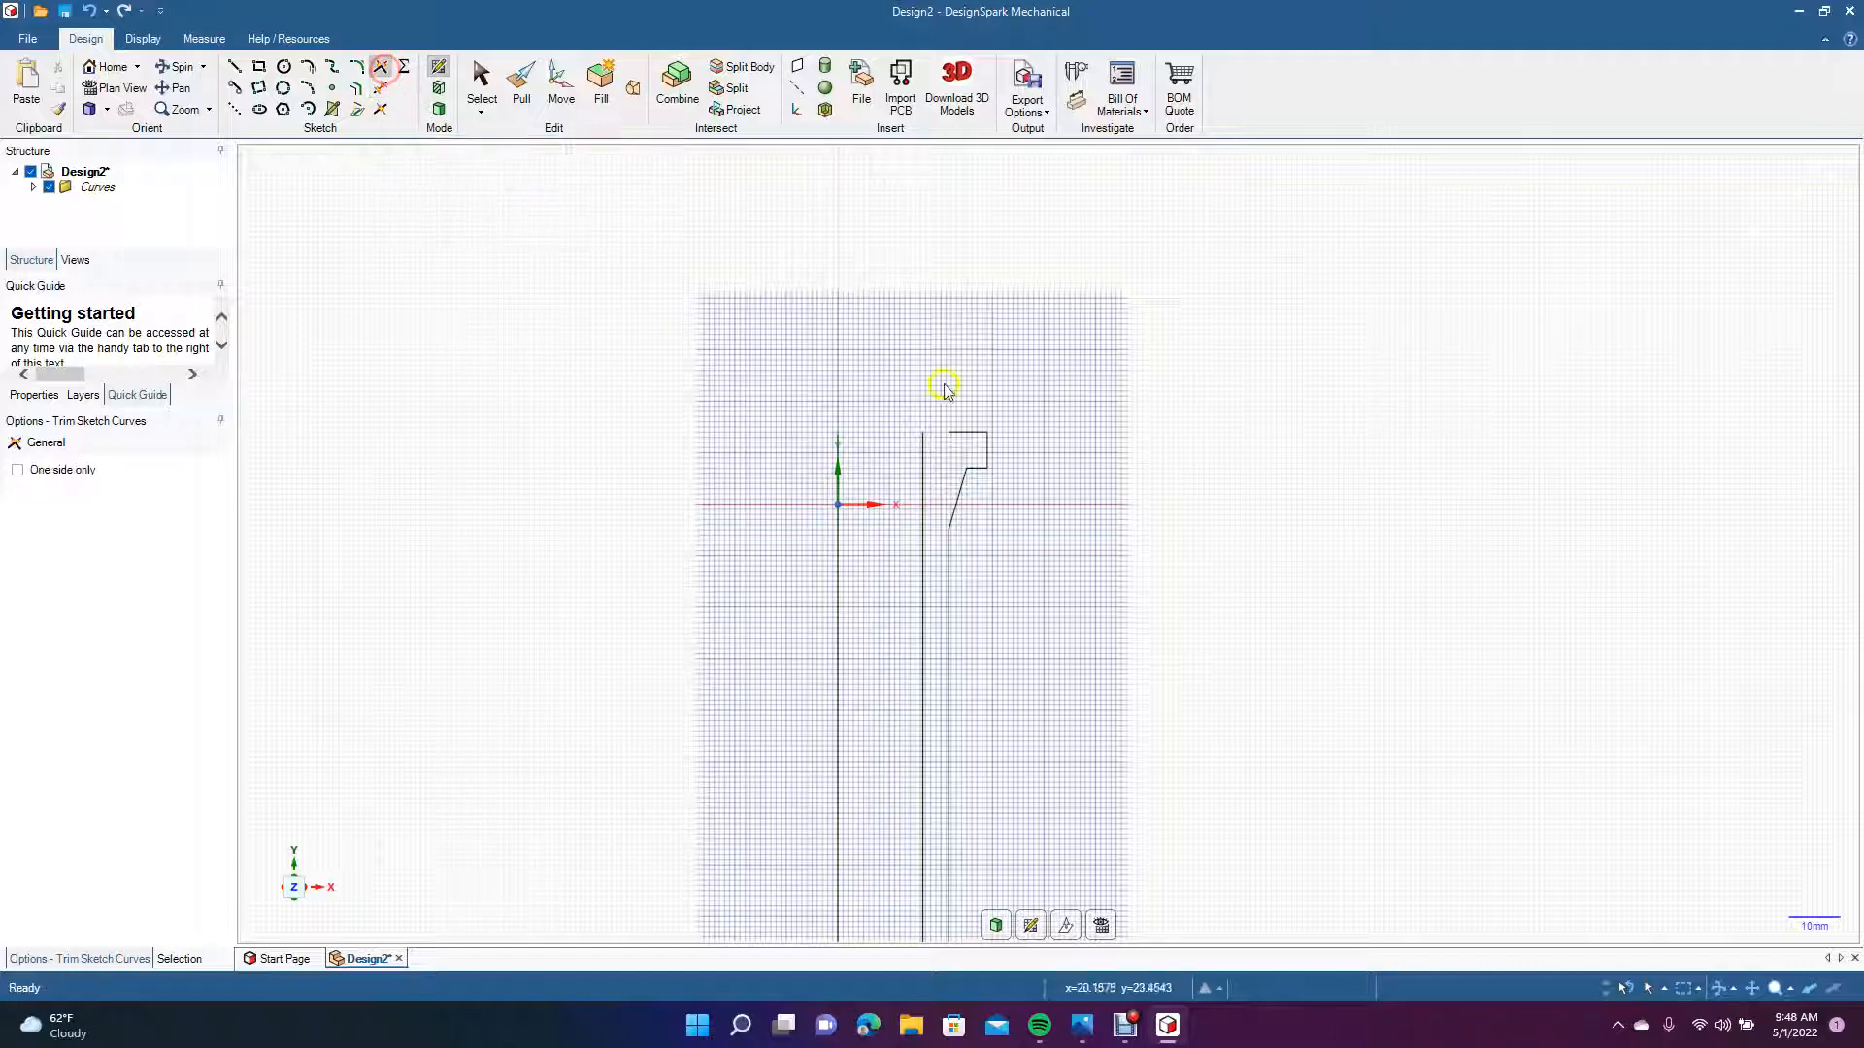
{"action": "left_click", "coordinate": [965, 438]}
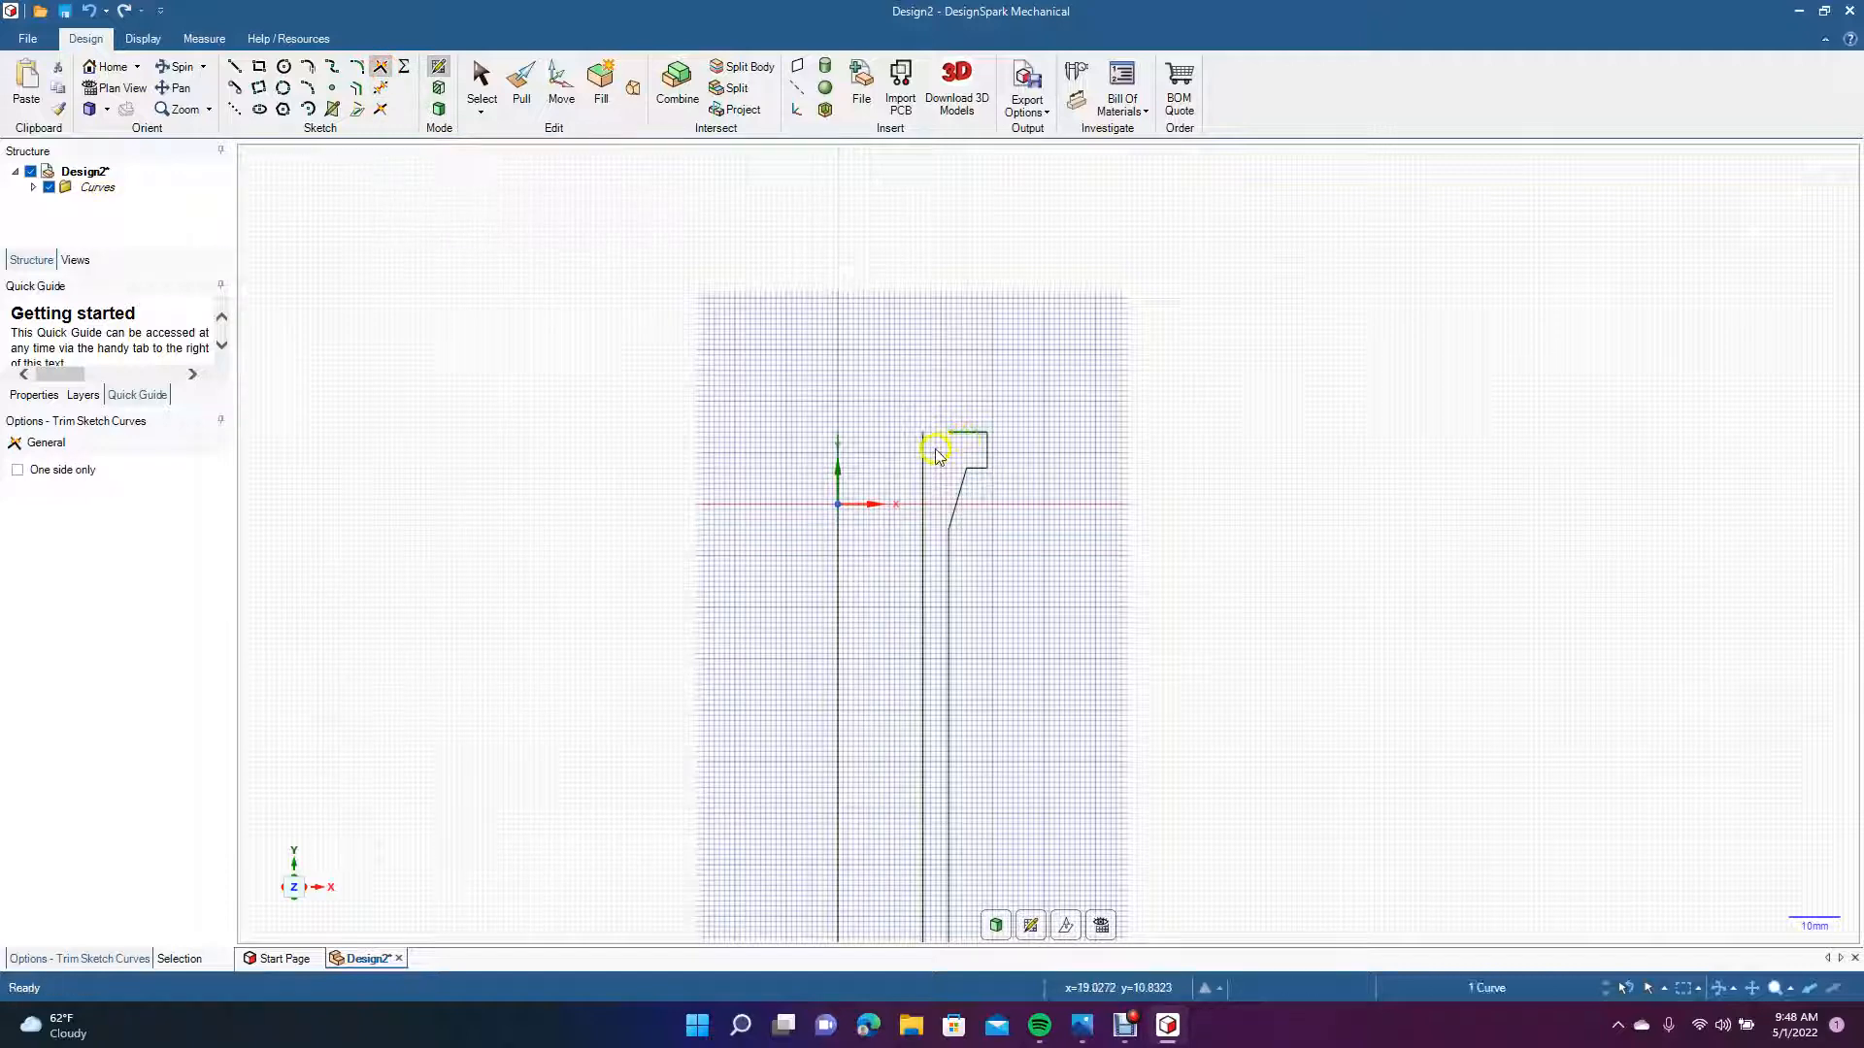
{"action": "left_click", "coordinate": [924, 458]}
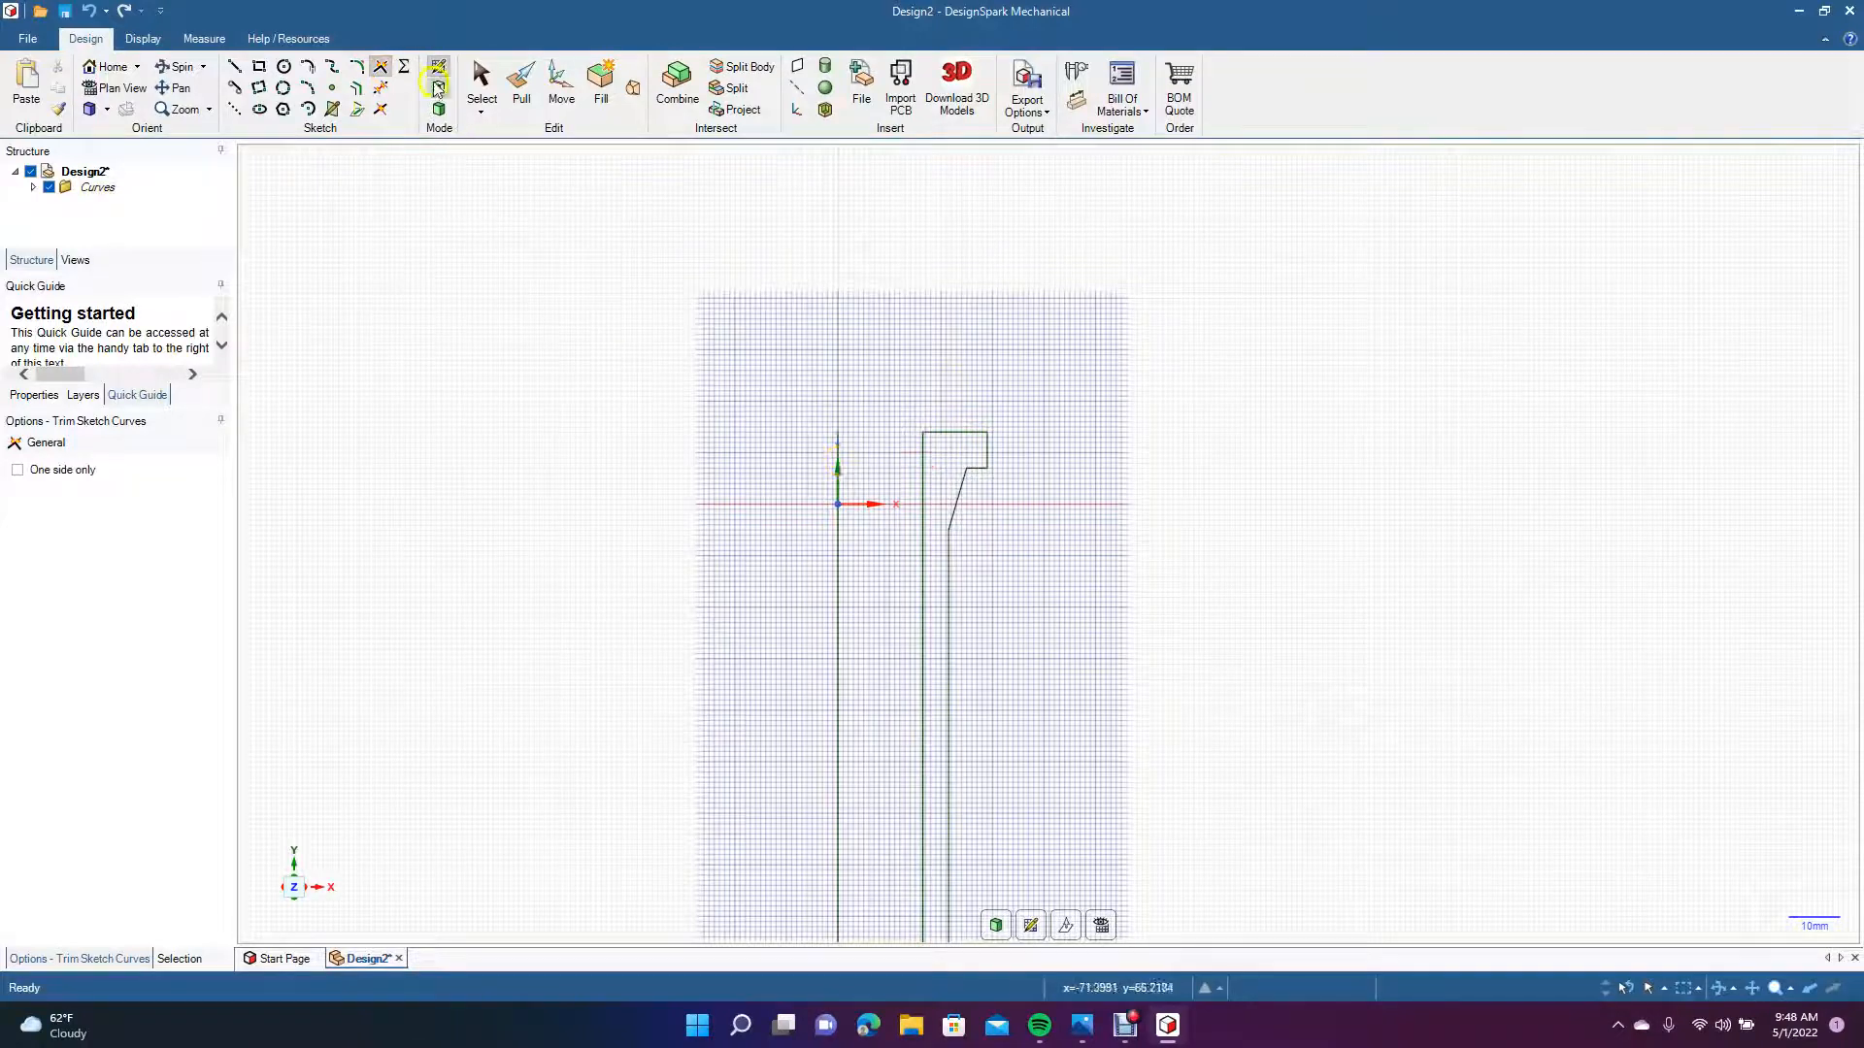
{"action": "left_click", "coordinate": [477, 81]}
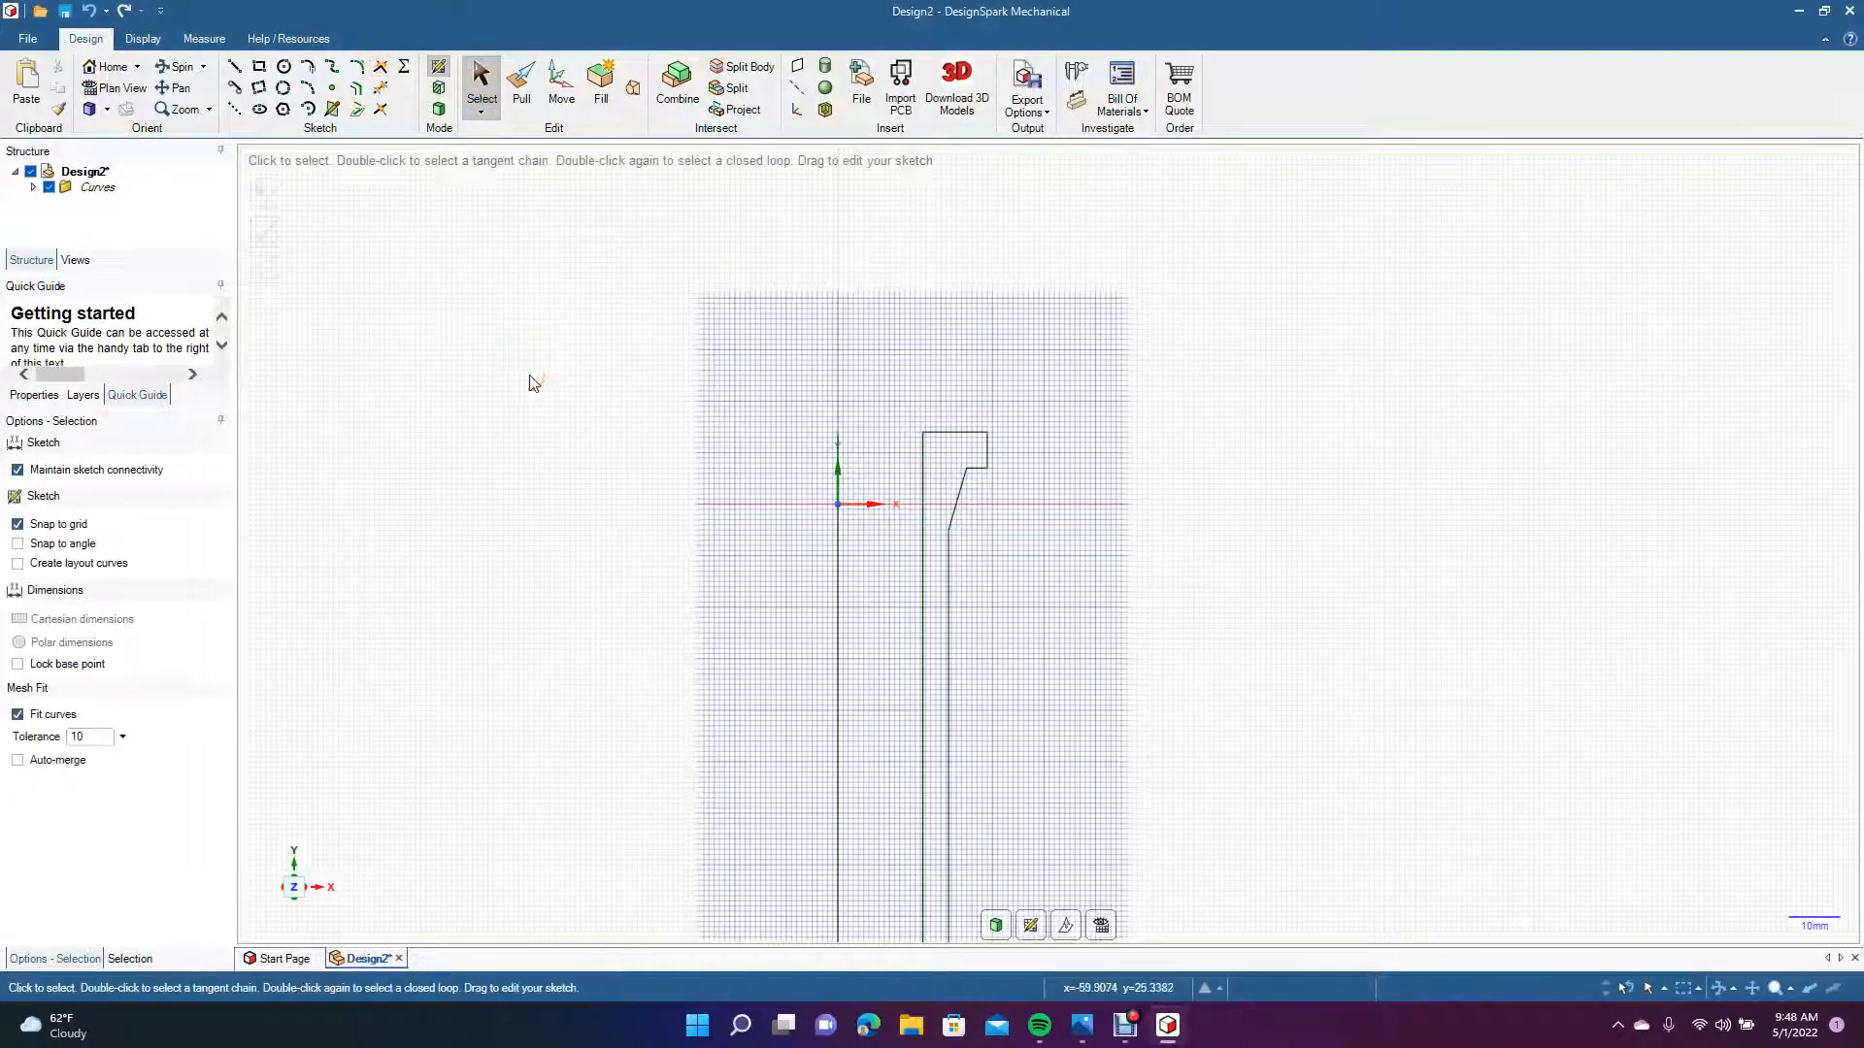
Sketch the lower flange on the outer wall line: a slope down to y = -111, 4 mm out, 5 mm down and 6.5 mm back.
{"action": "scroll", "coordinate": [530, 382], "scroll_direction": "down", "scroll_amount": 3}
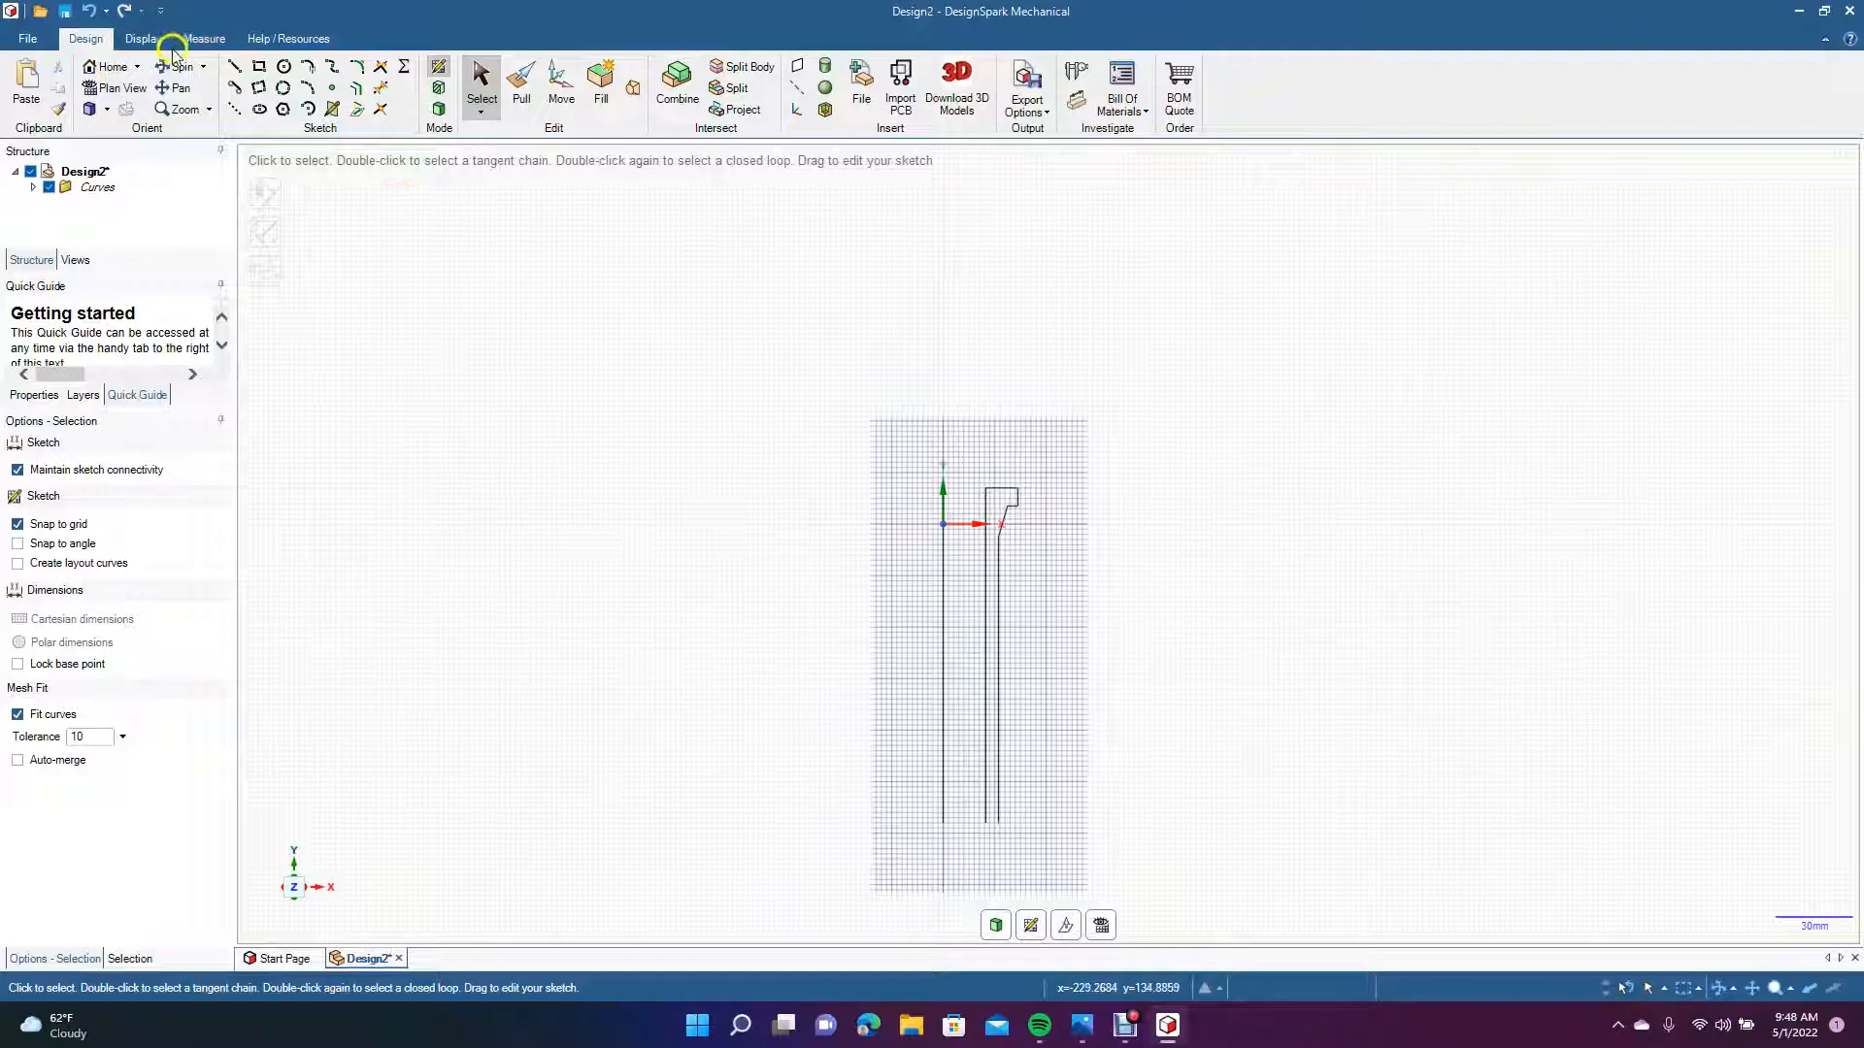
{"action": "left_click", "coordinate": [176, 87]}
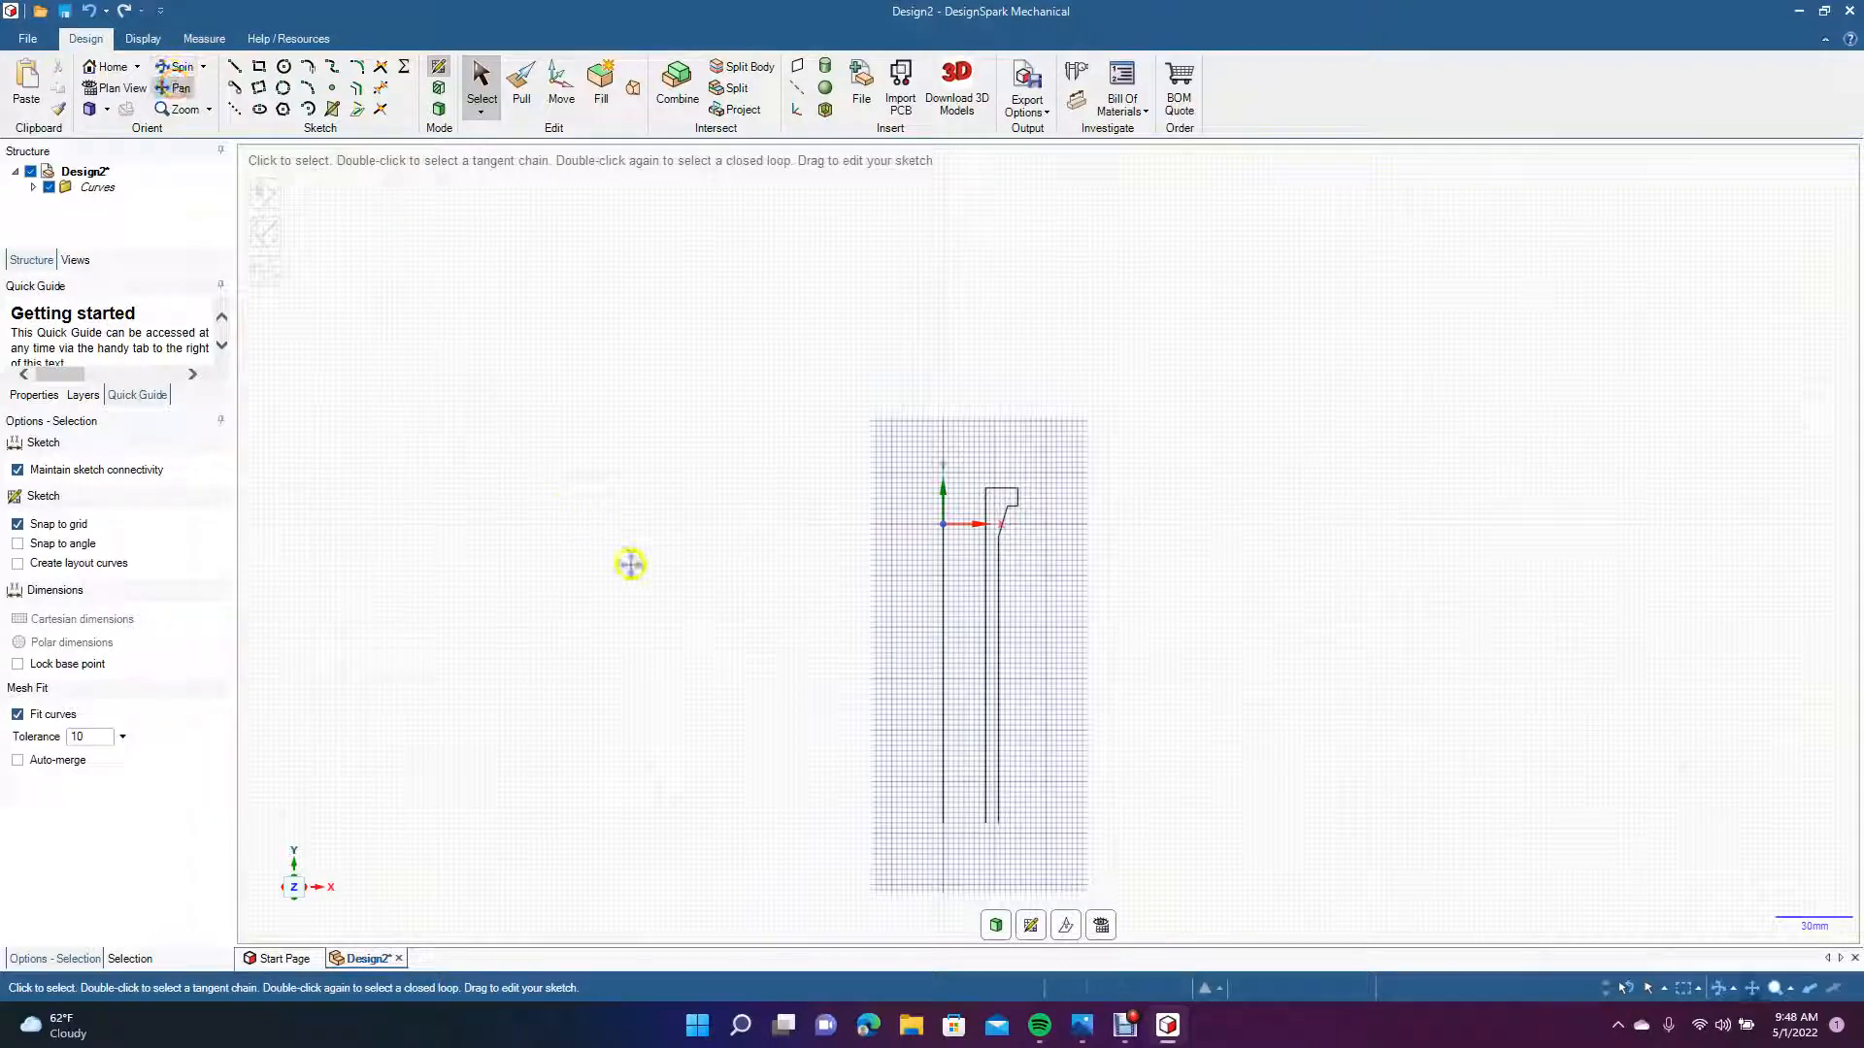
{"action": "left_click_drag", "start_coordinate": [640, 570], "coordinate": [427, 309]}
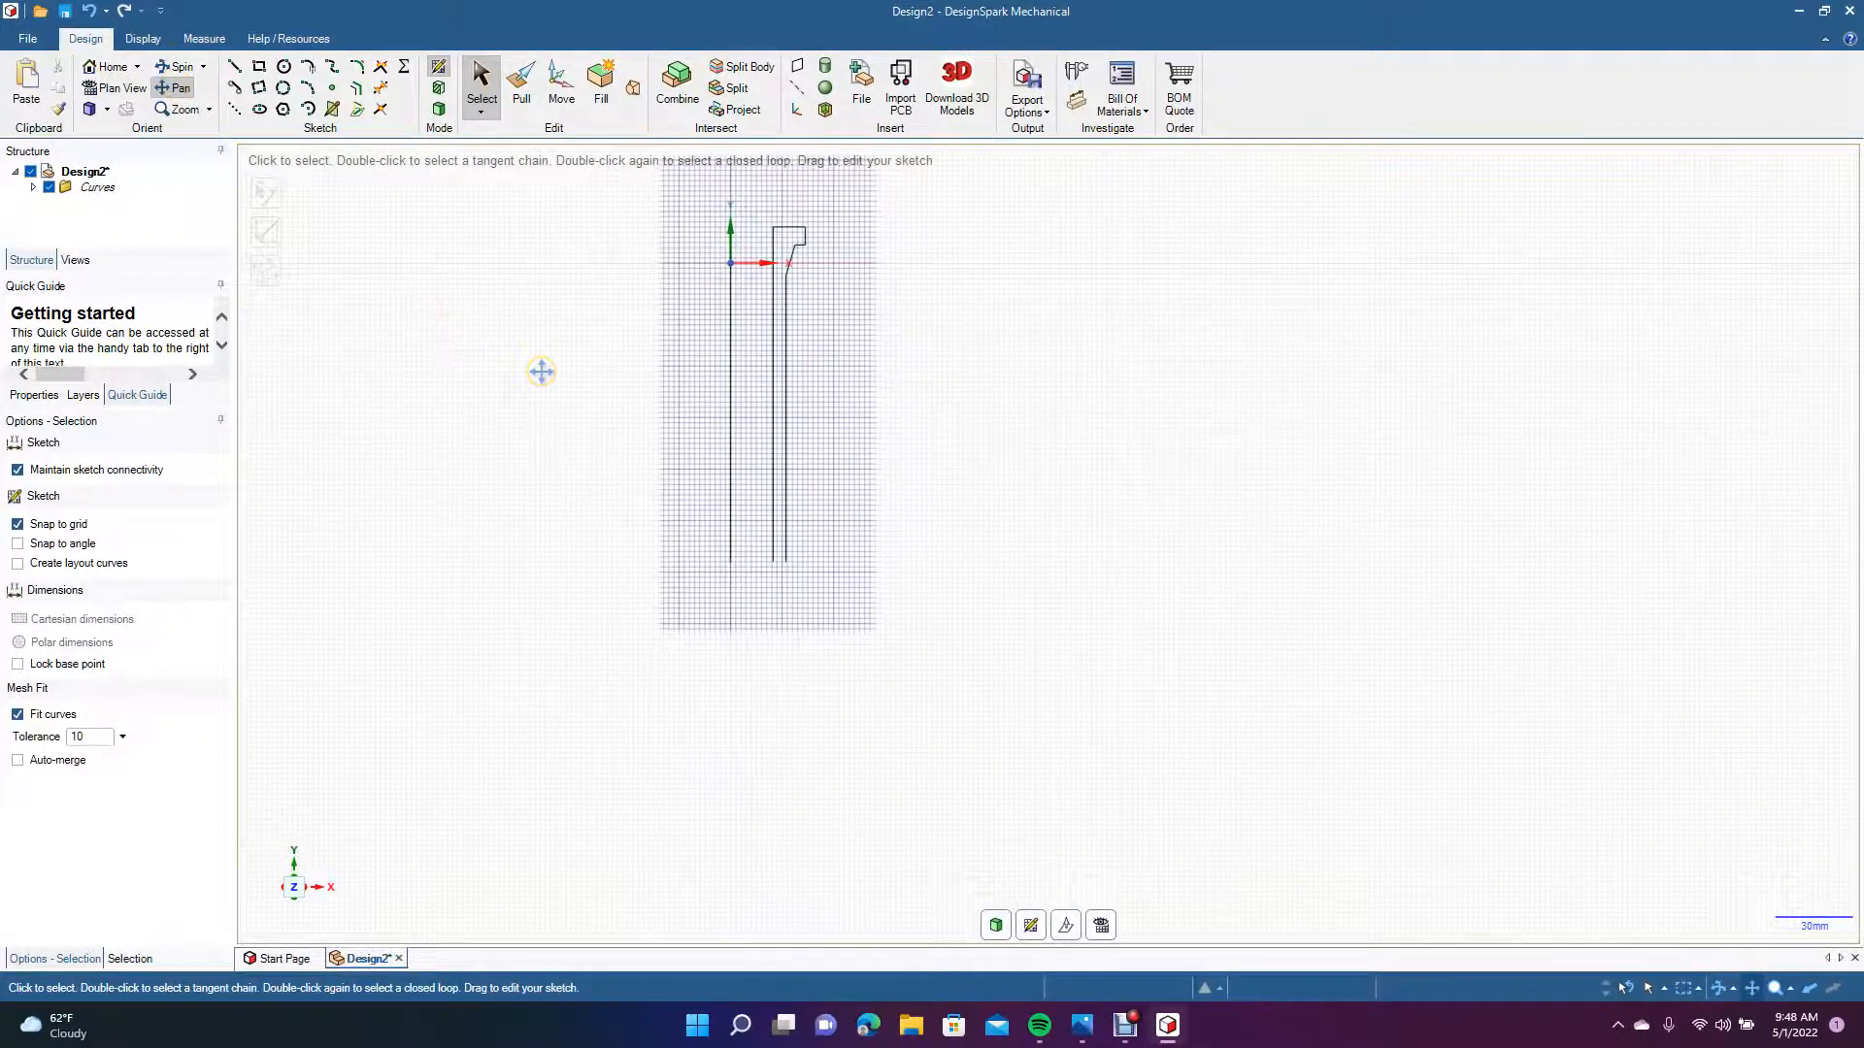
{"action": "scroll", "coordinate": [542, 372], "scroll_direction": "up", "scroll_amount": 8, "text": "ctrl"}
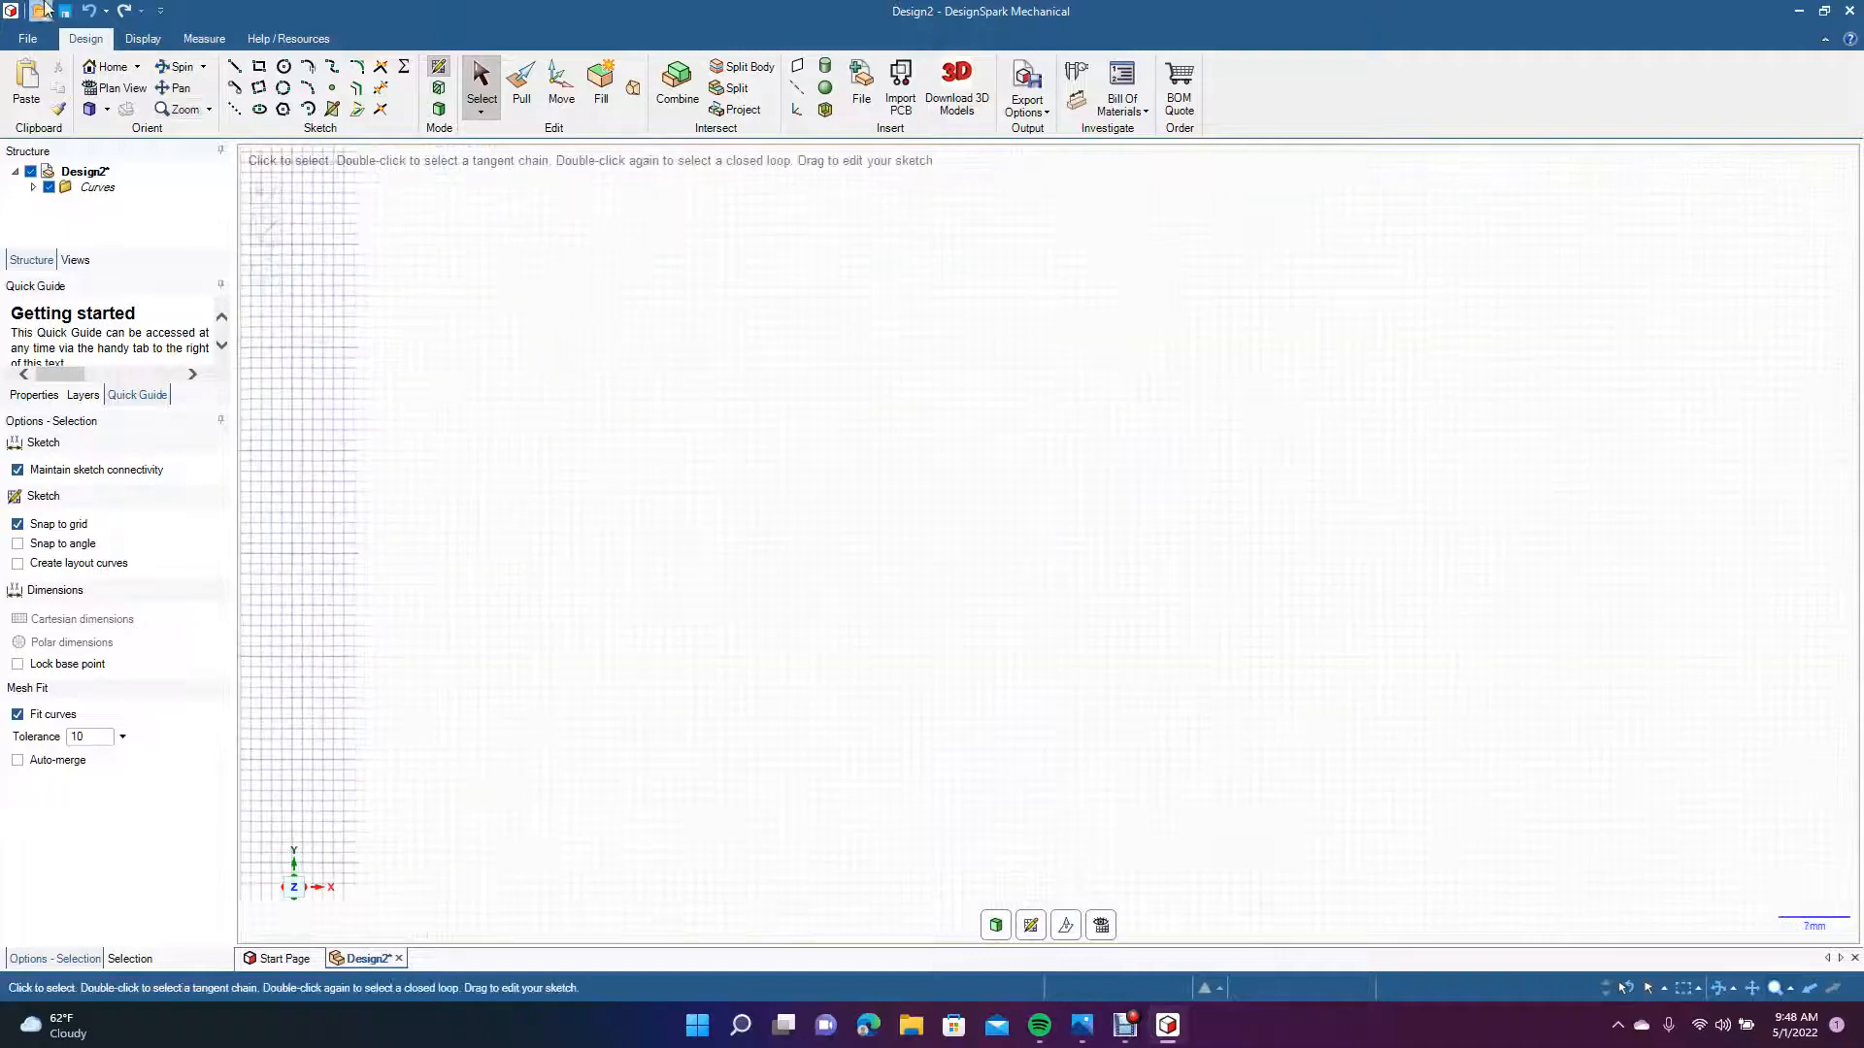
{"action": "left_click", "coordinate": [176, 86]}
{"action": "left_click_drag", "start_coordinate": [1287, 503], "coordinate": [1391, 582]}
{"action": "left_click", "coordinate": [232, 66]}
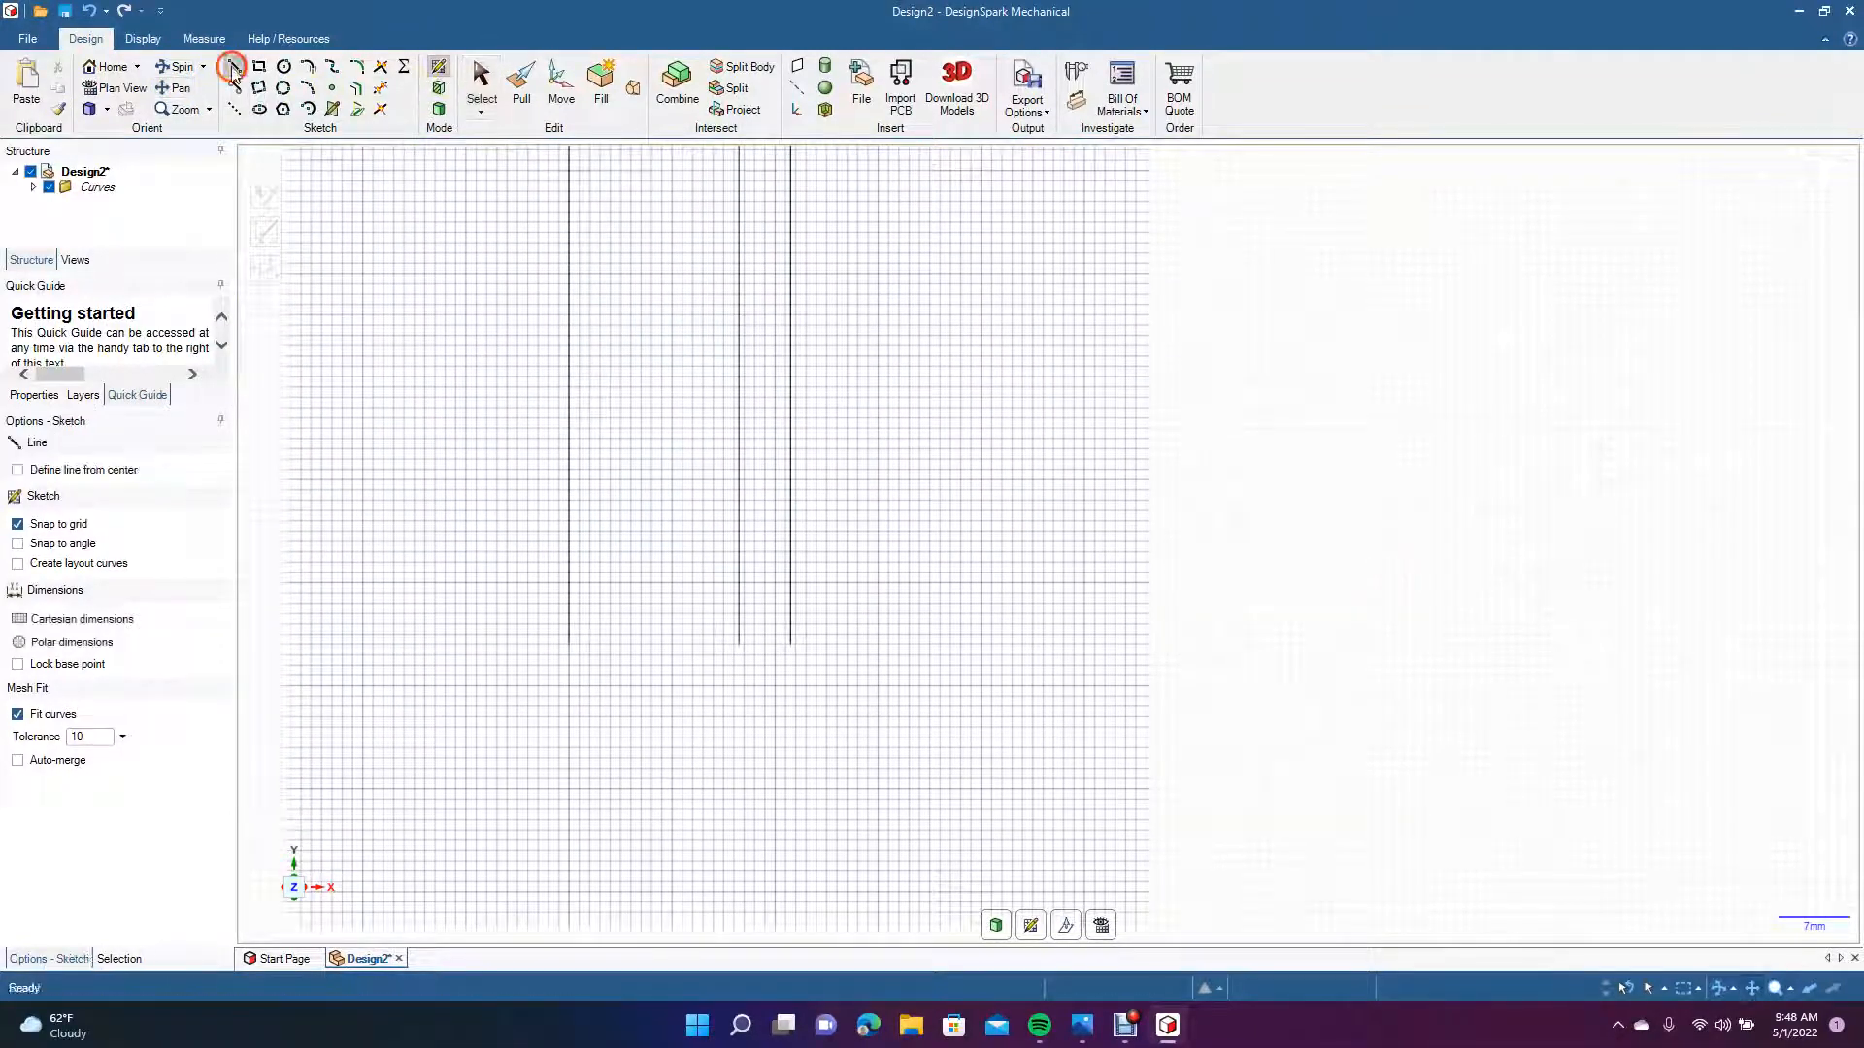
{"action": "left_click", "coordinate": [790, 502]}
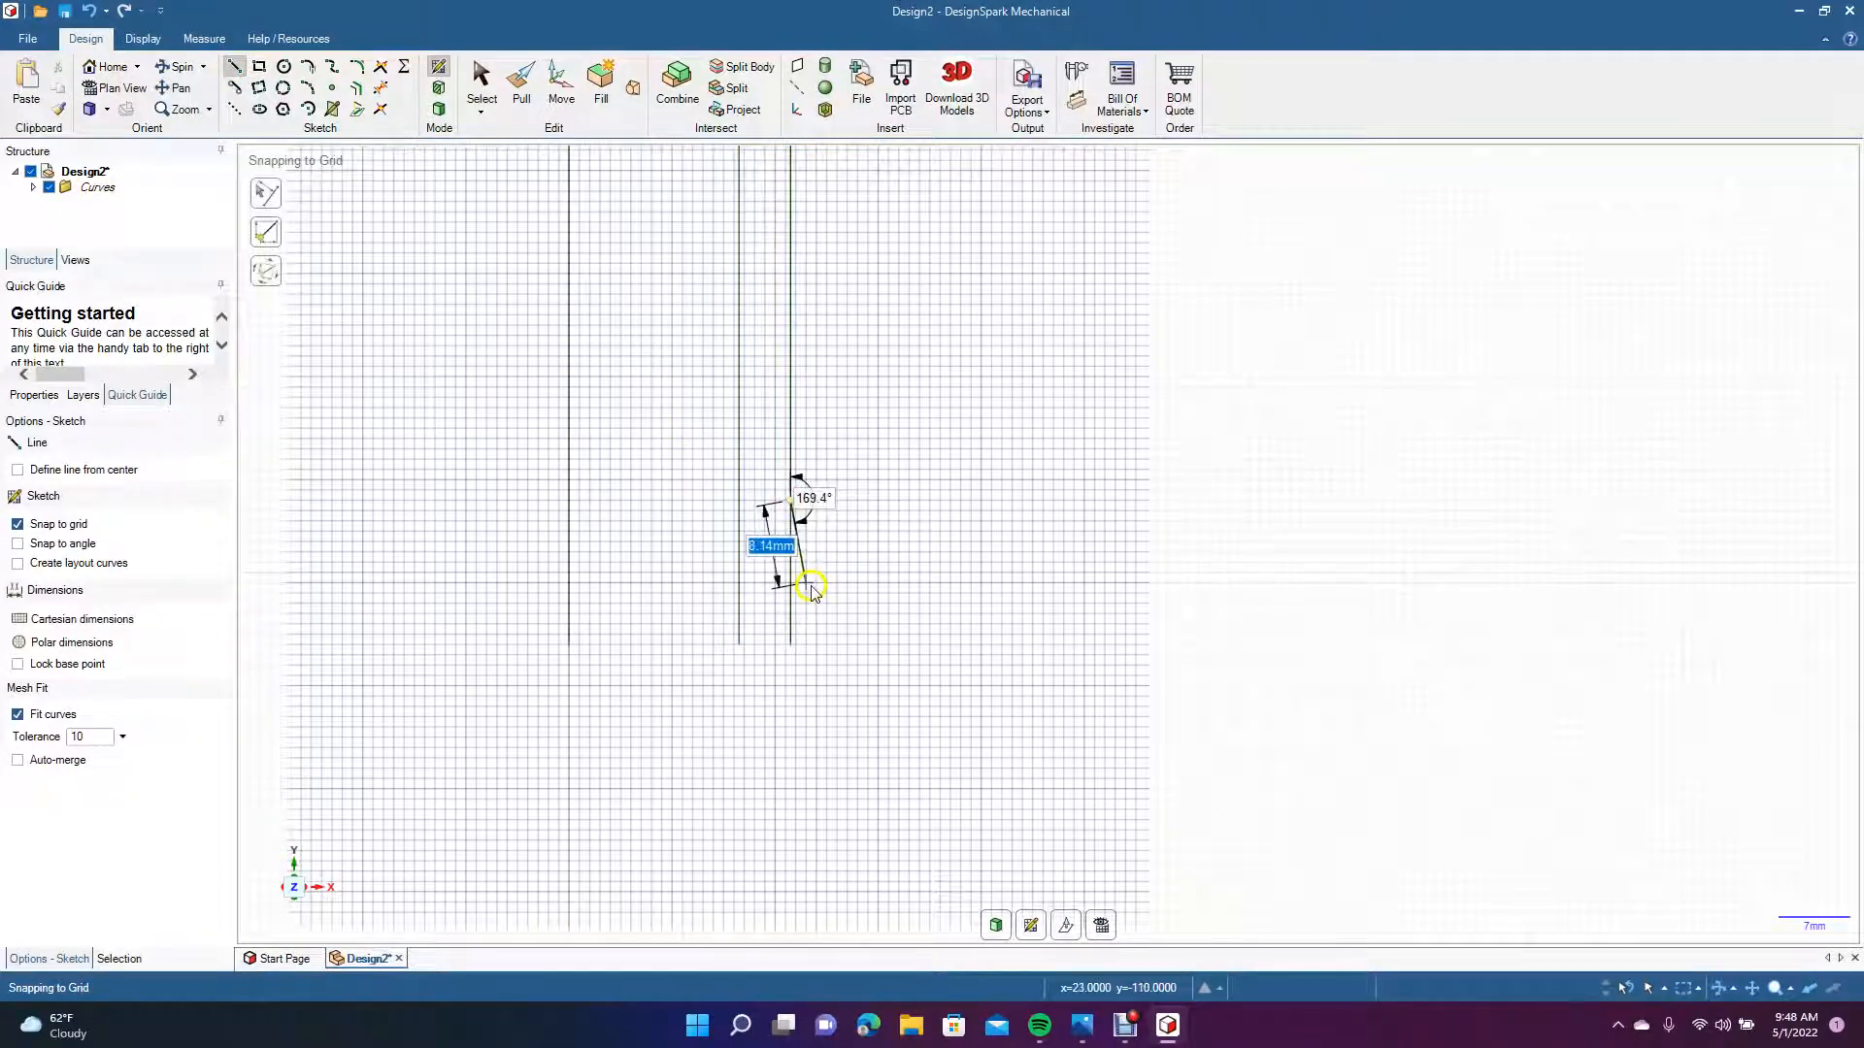
{"action": "left_click", "coordinate": [814, 589]}
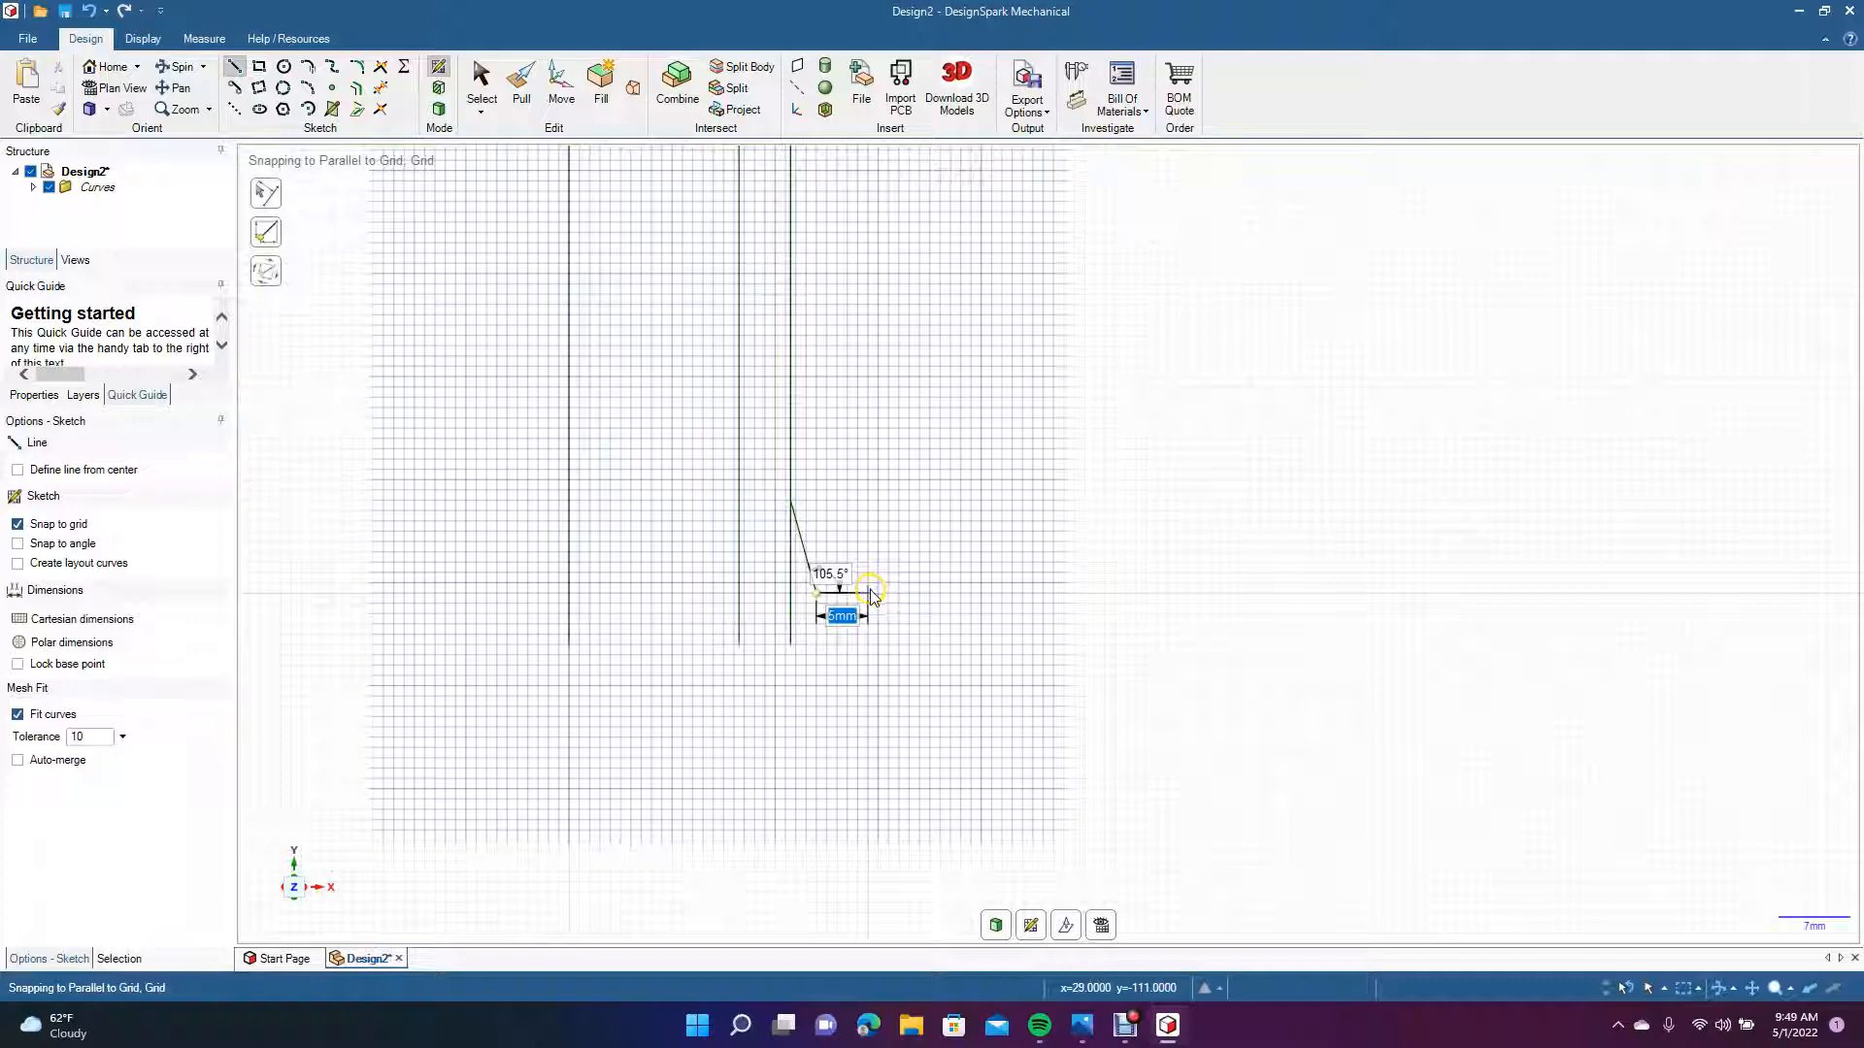
{"action": "left_click", "coordinate": [859, 593]}
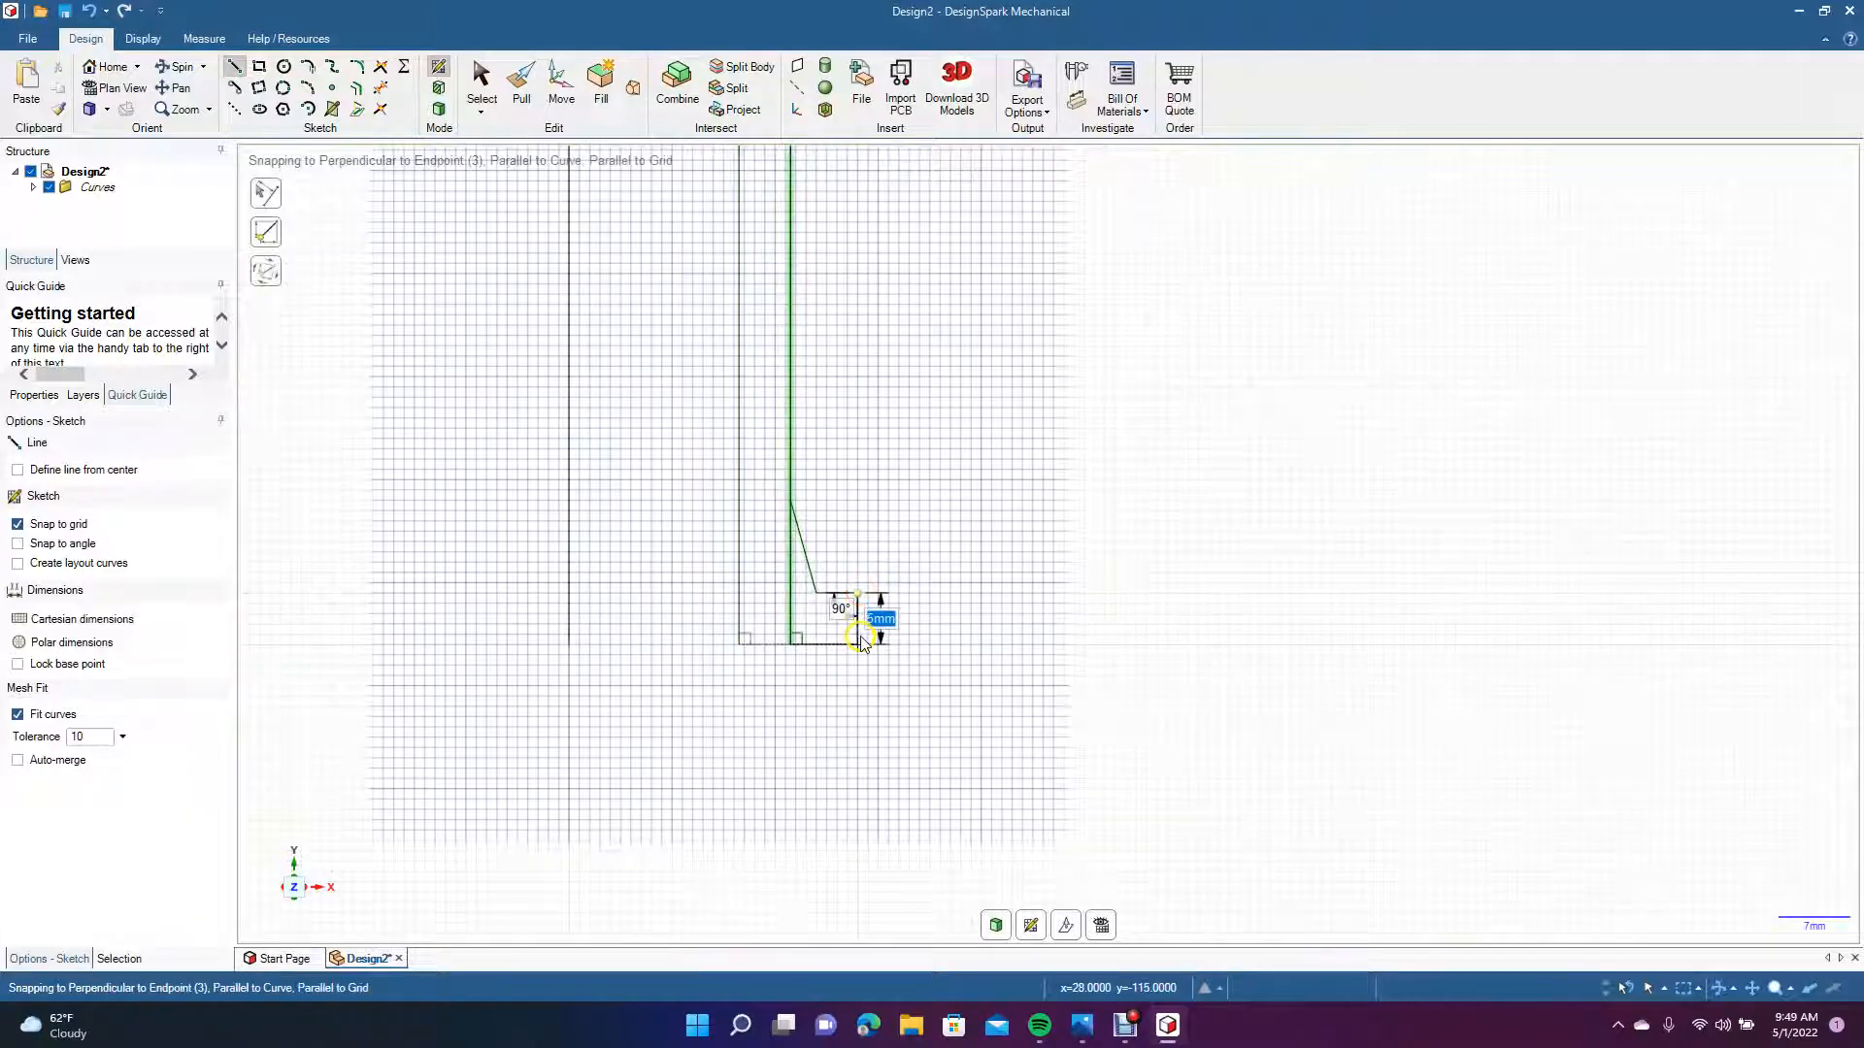
{"action": "left_click", "coordinate": [859, 643]}
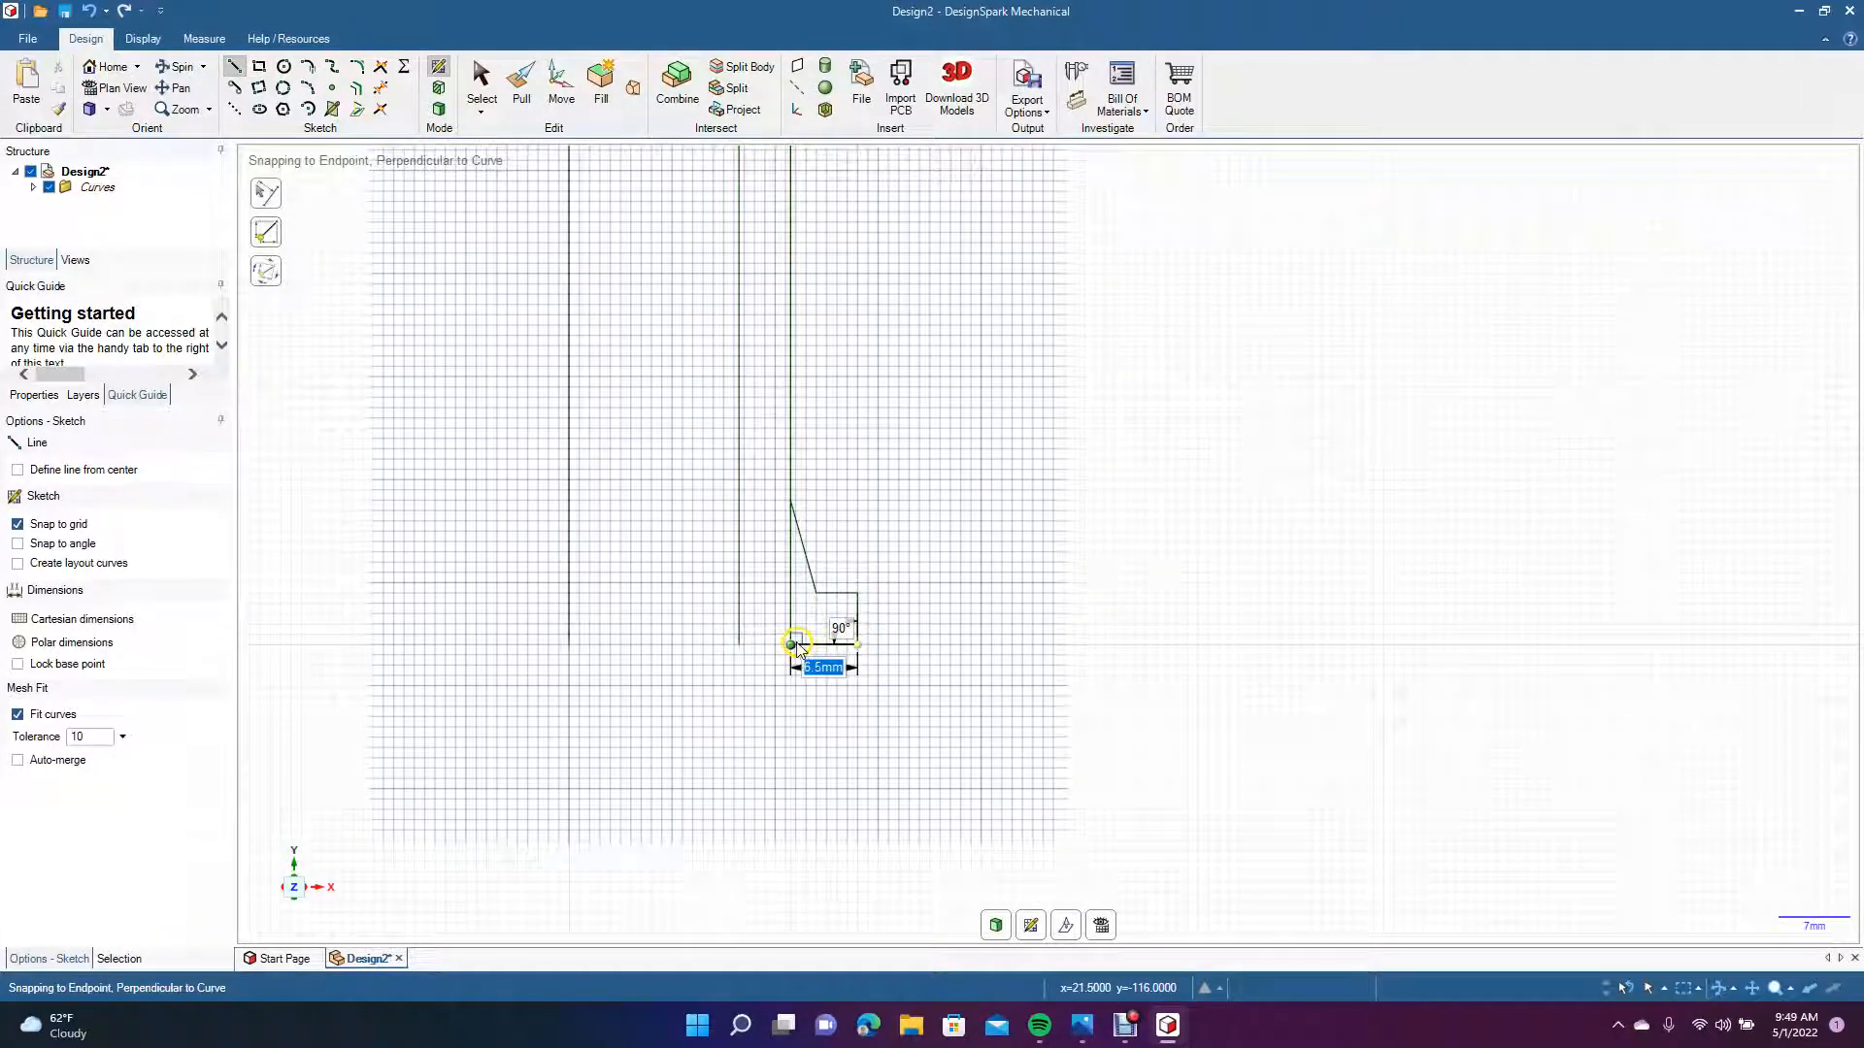
{"action": "left_click", "coordinate": [793, 643]}
{"action": "left_click", "coordinate": [481, 83]}
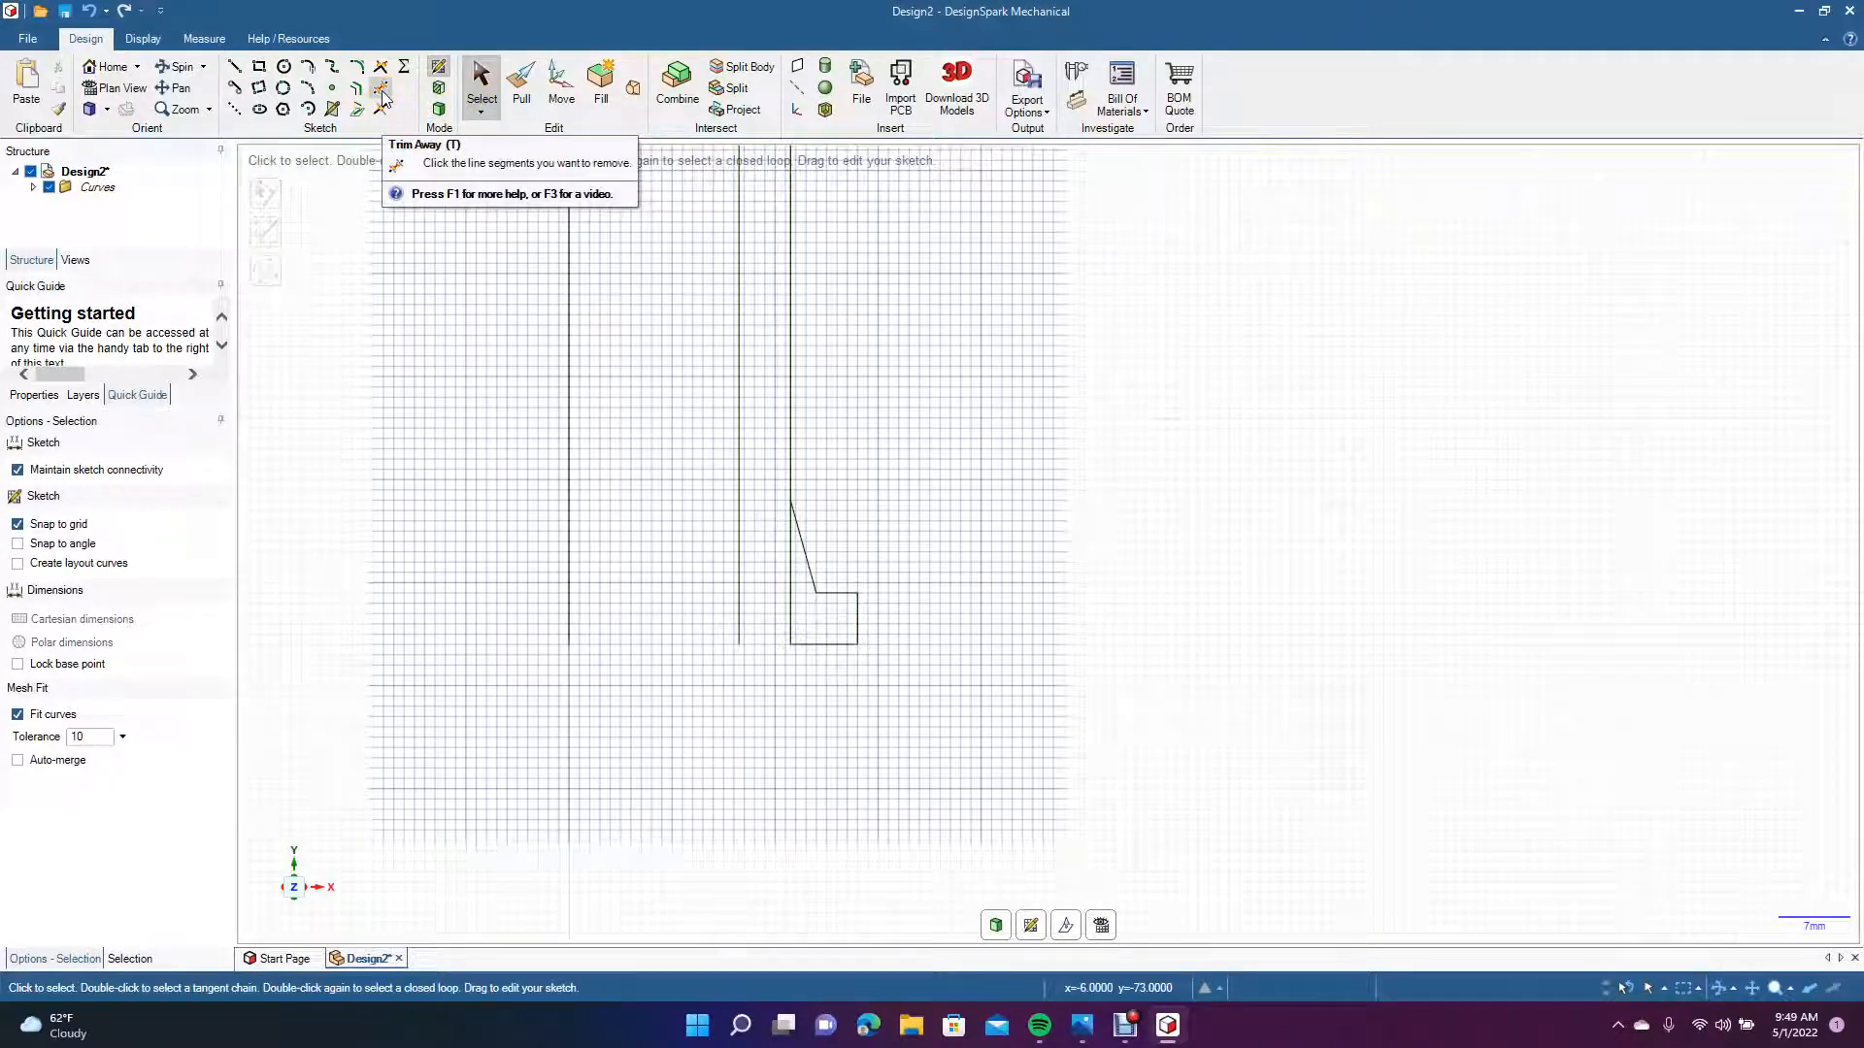
Trim away the outer wall segment inside the lower flange and join the flange's bottom edge to the inner wall line in a corner.
{"action": "left_click", "coordinate": [383, 97]}
{"action": "left_click", "coordinate": [790, 557]}
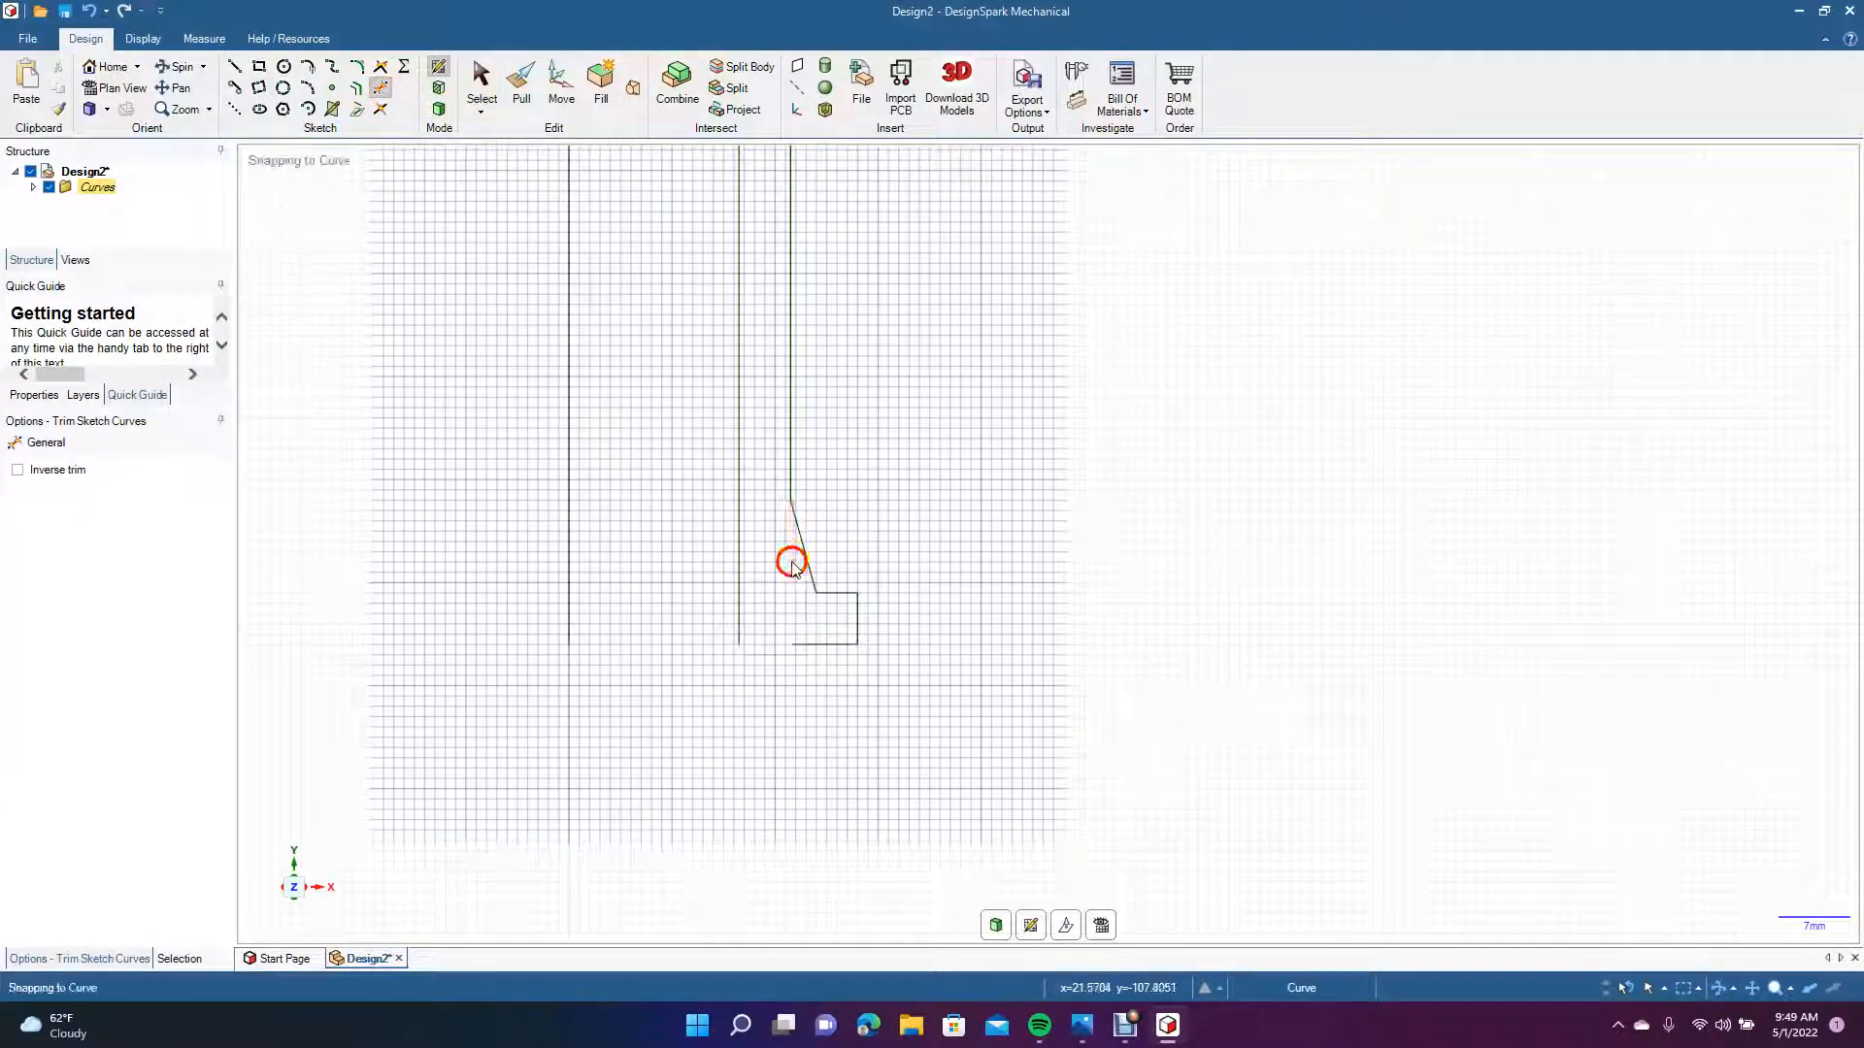
{"action": "left_click", "coordinate": [380, 70]}
{"action": "left_click", "coordinate": [815, 643]}
{"action": "left_click", "coordinate": [739, 643]}
{"action": "left_click", "coordinate": [744, 645]}
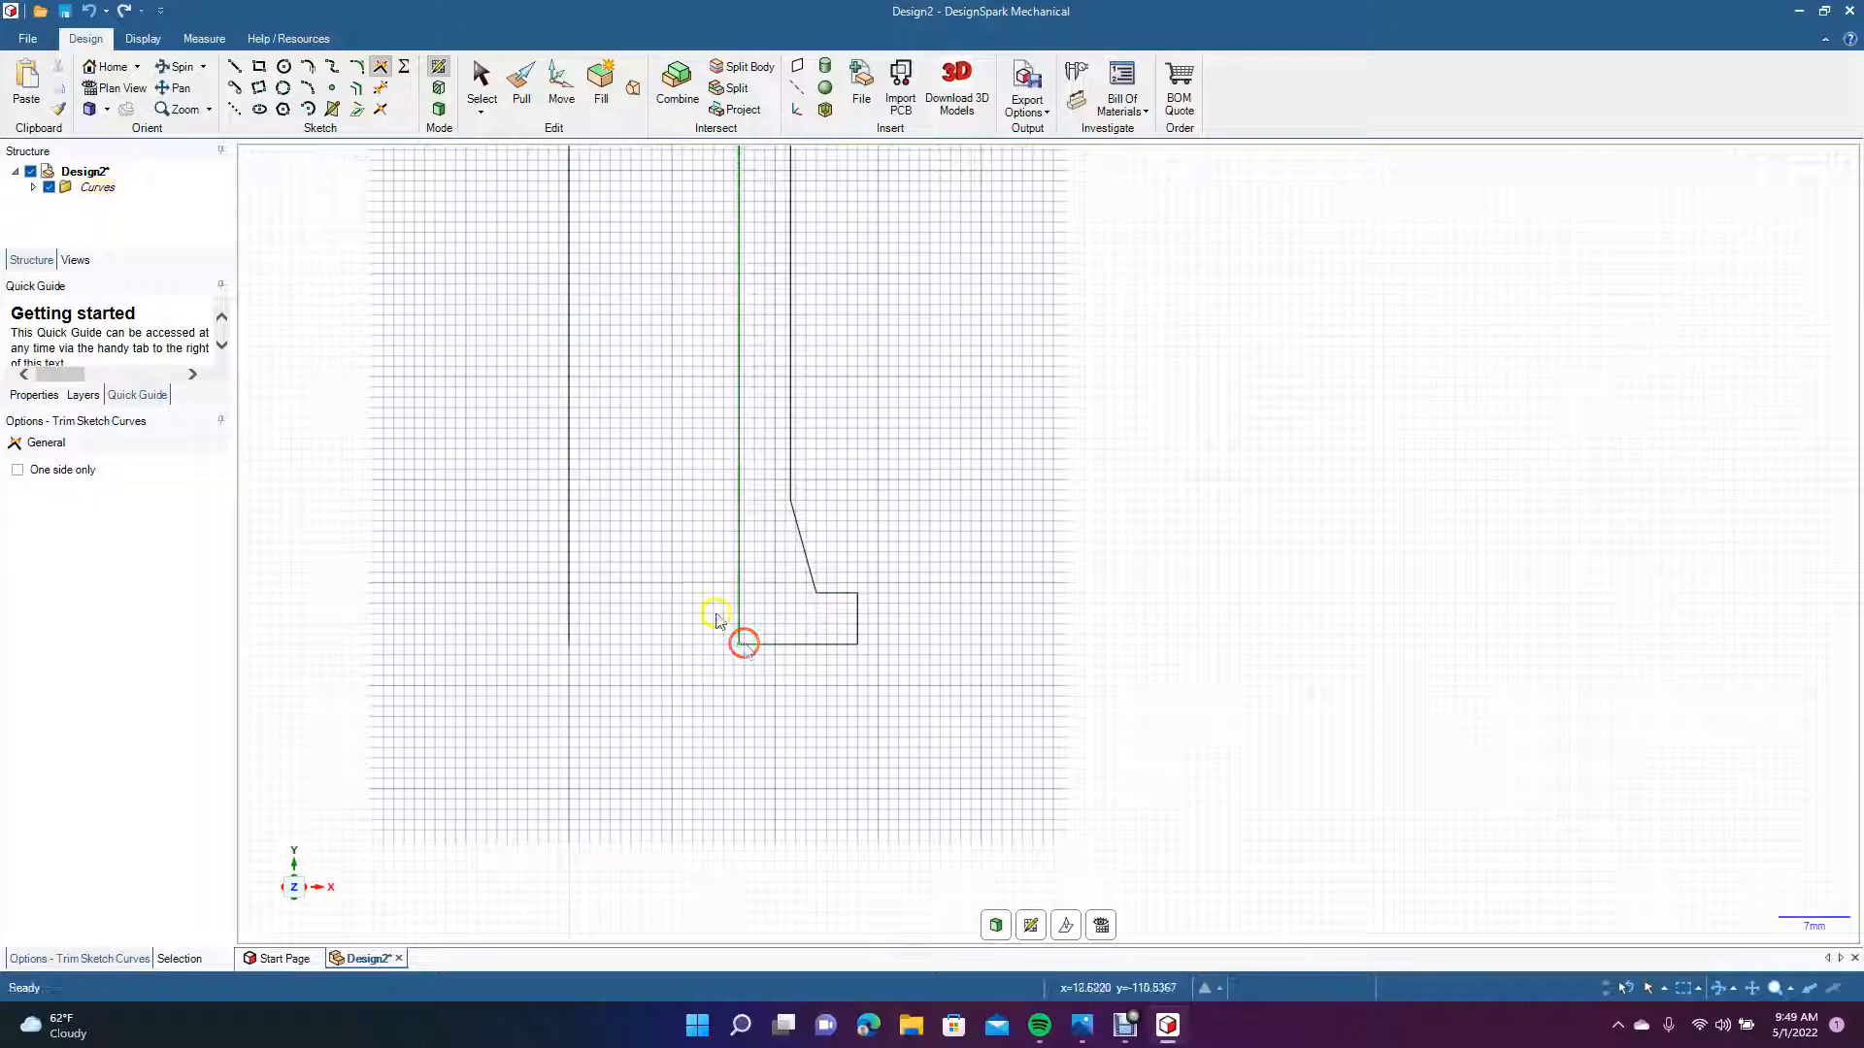
Round the lower flange's corners: radius about 41 mm from wall to slope, about 2.6 mm at the slope's foot and 2 mm at the outer corner.
{"action": "left_click", "coordinate": [358, 73]}
{"action": "left_click", "coordinate": [790, 444]}
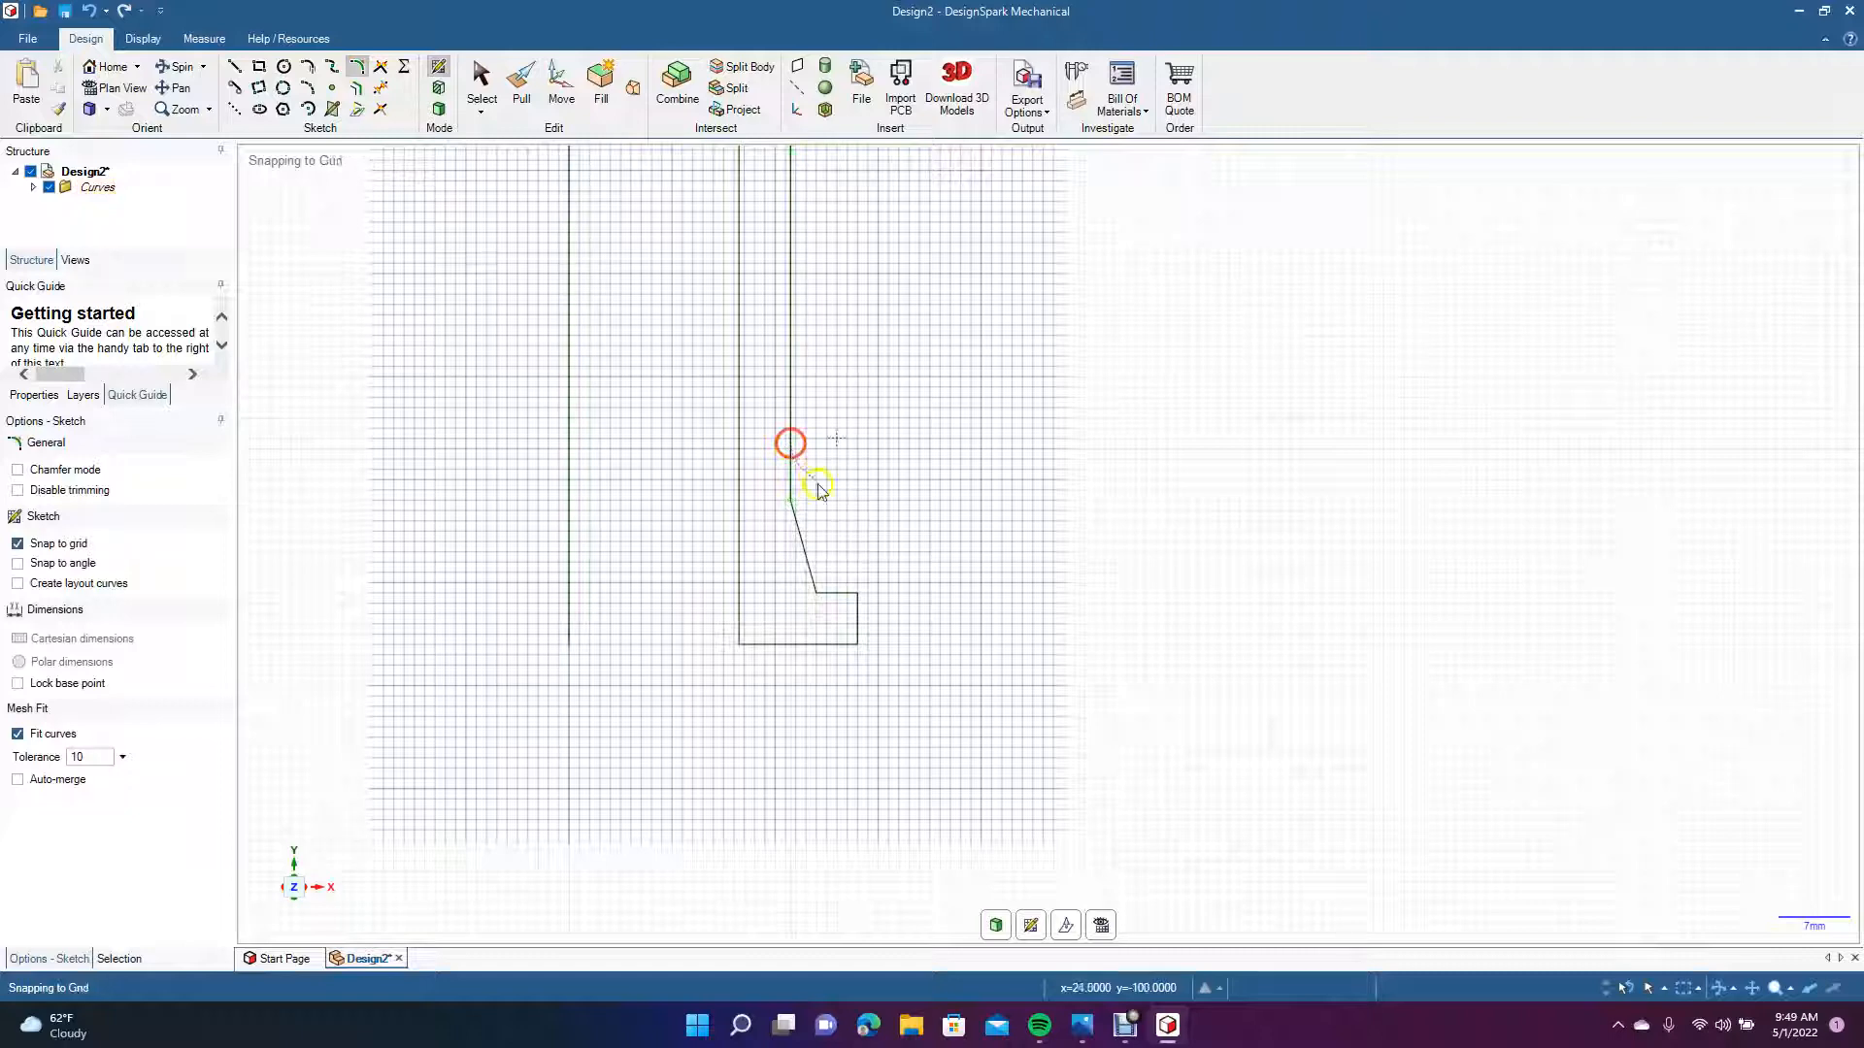
{"action": "left_click", "coordinate": [810, 570]}
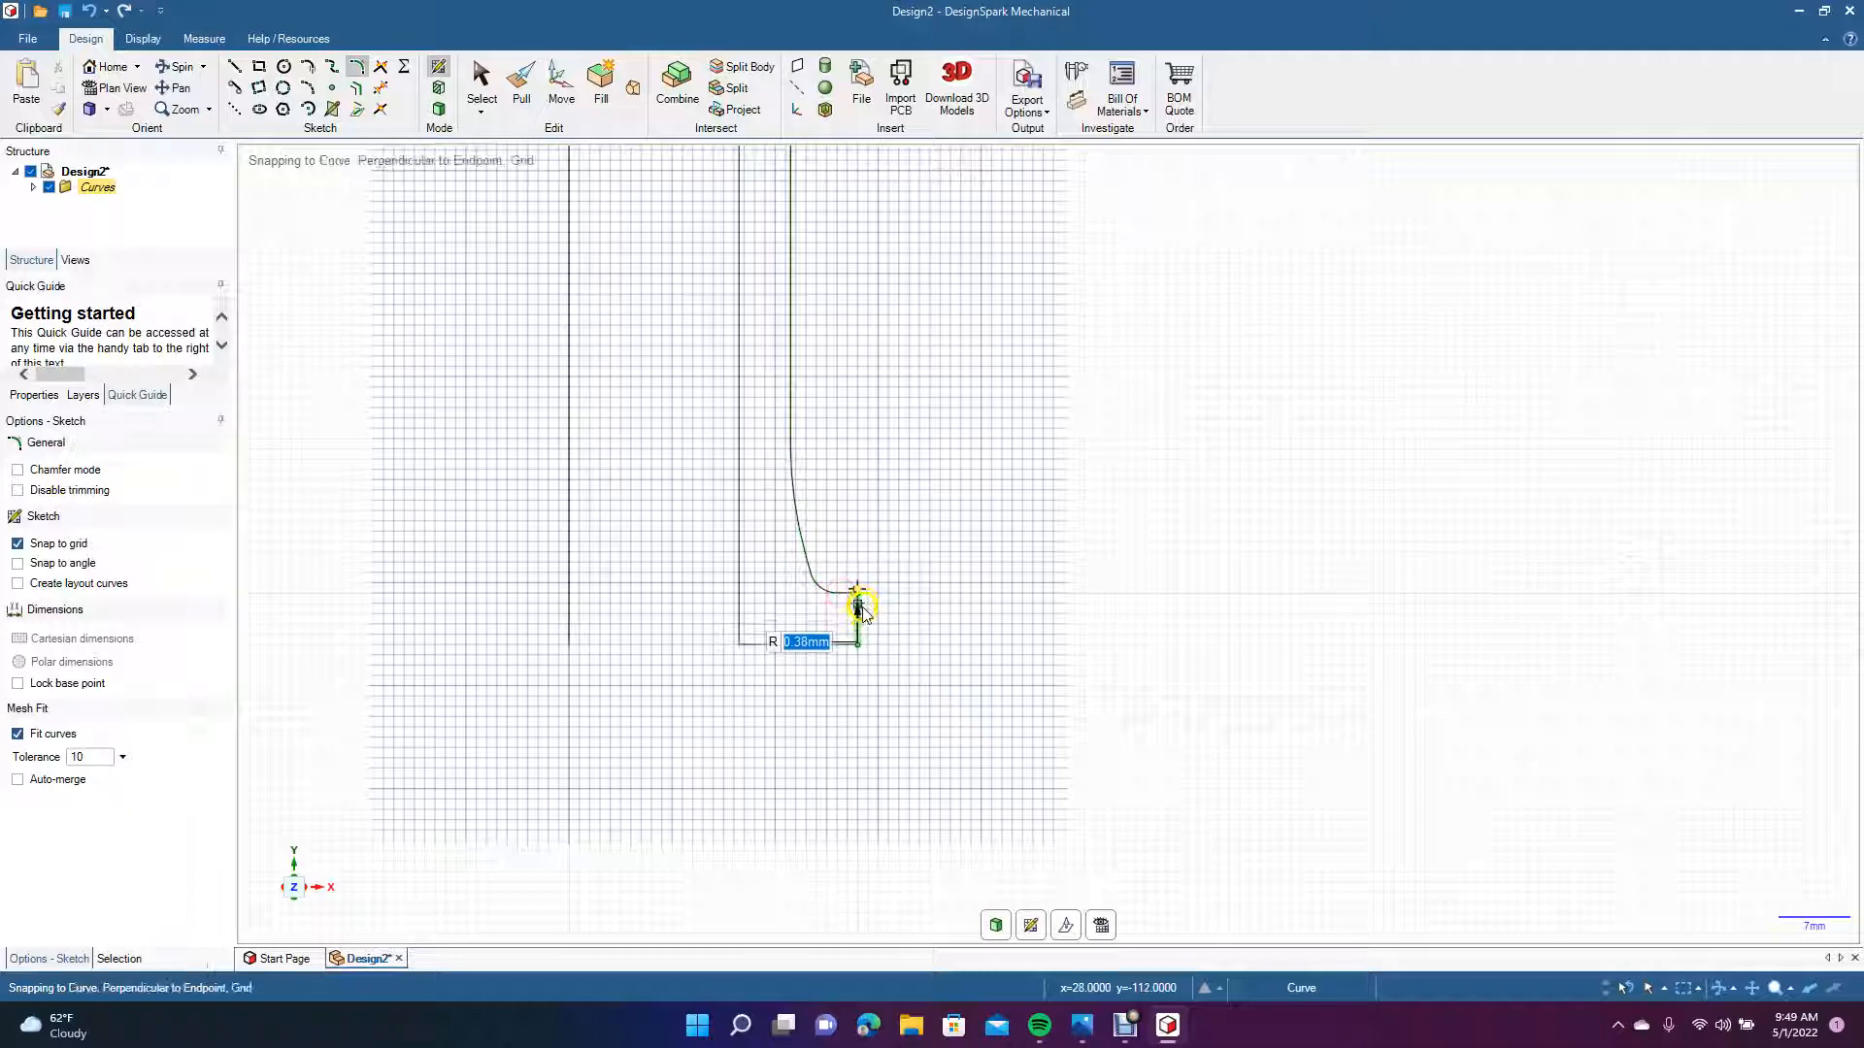
{"action": "left_click", "coordinate": [844, 599]}
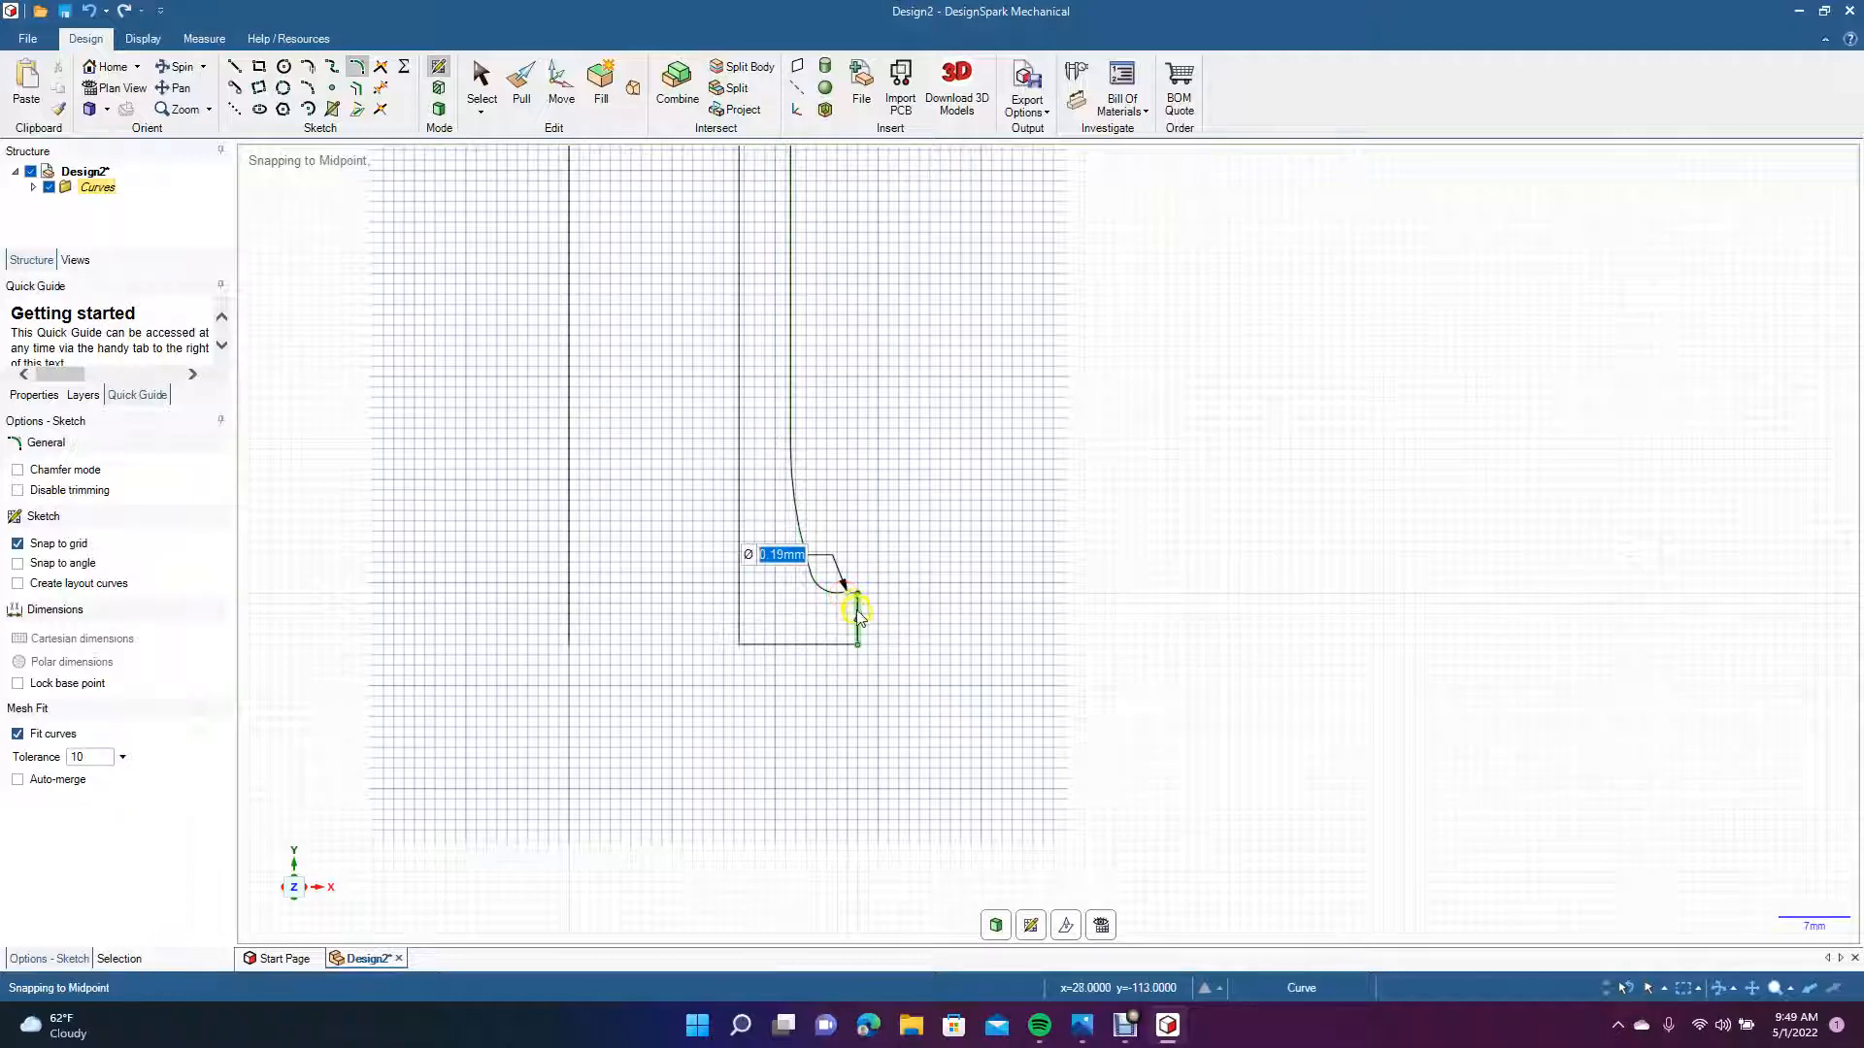
{"action": "left_click", "coordinate": [972, 577]}
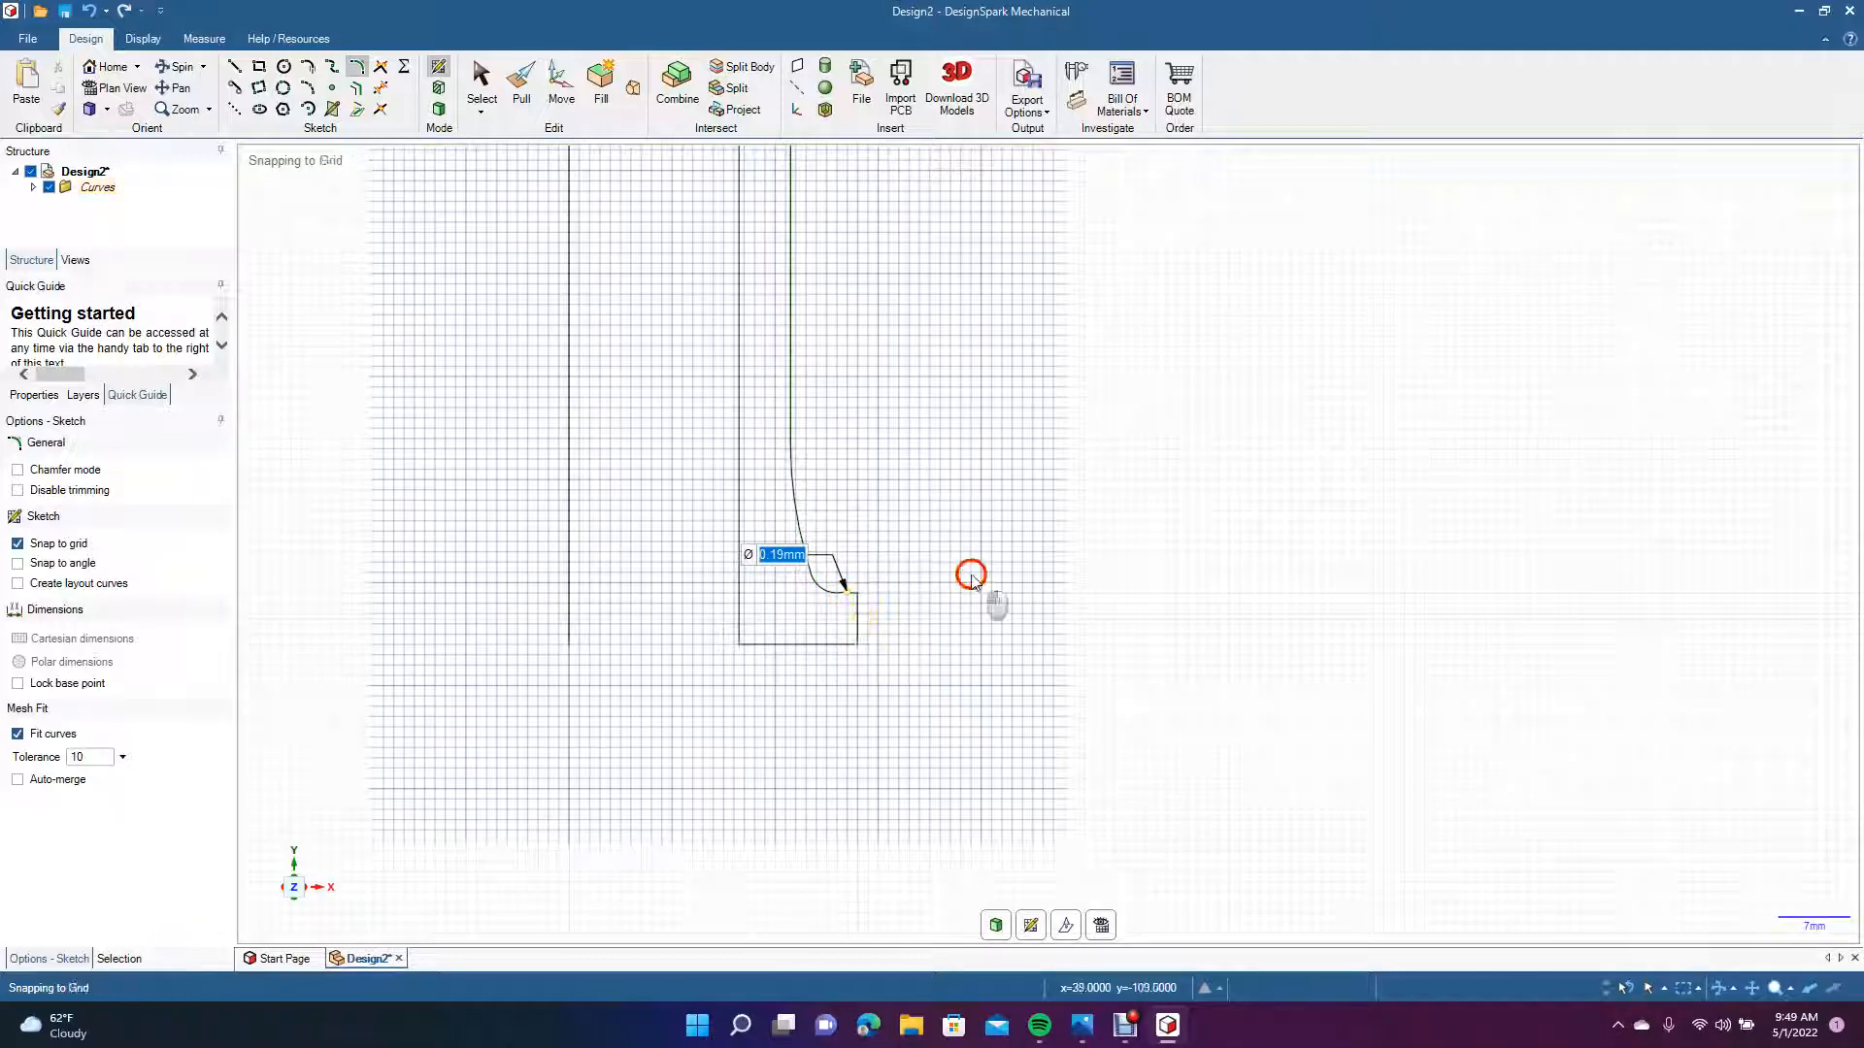
{"action": "left_click", "coordinate": [856, 617]}
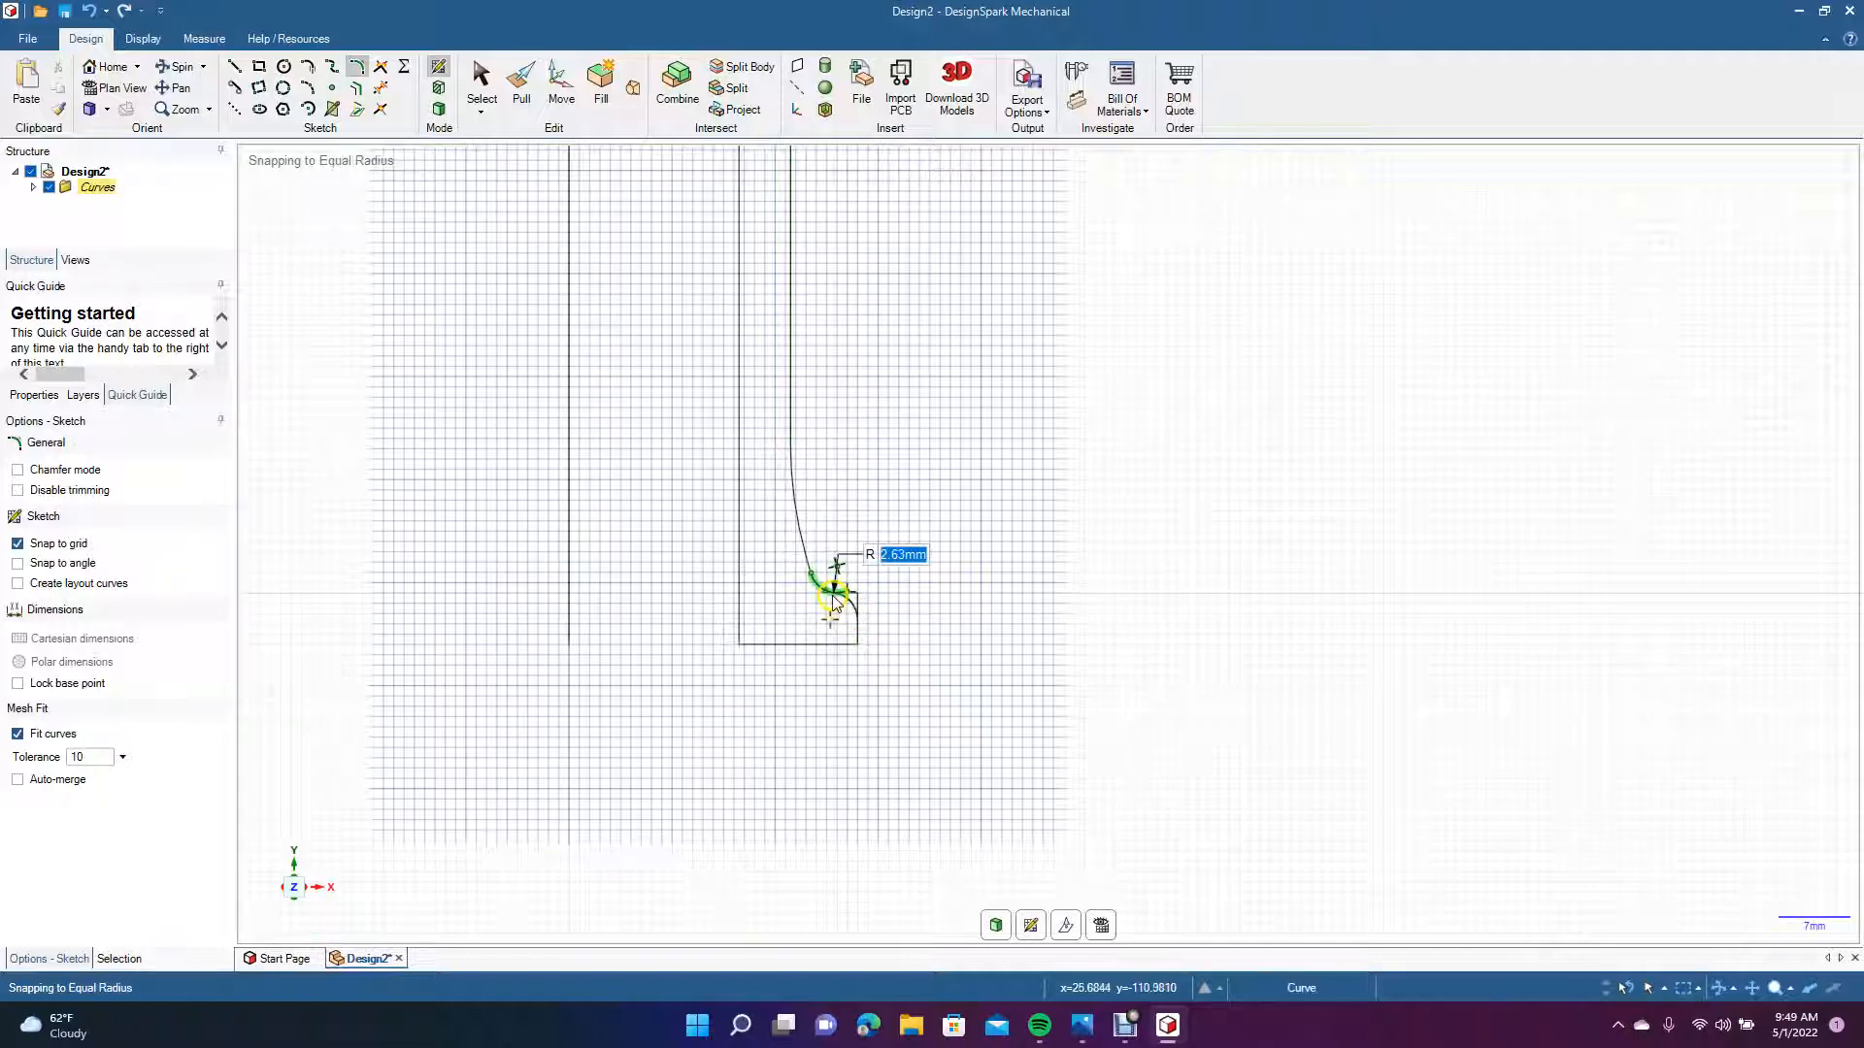
{"action": "left_click", "coordinate": [837, 596]}
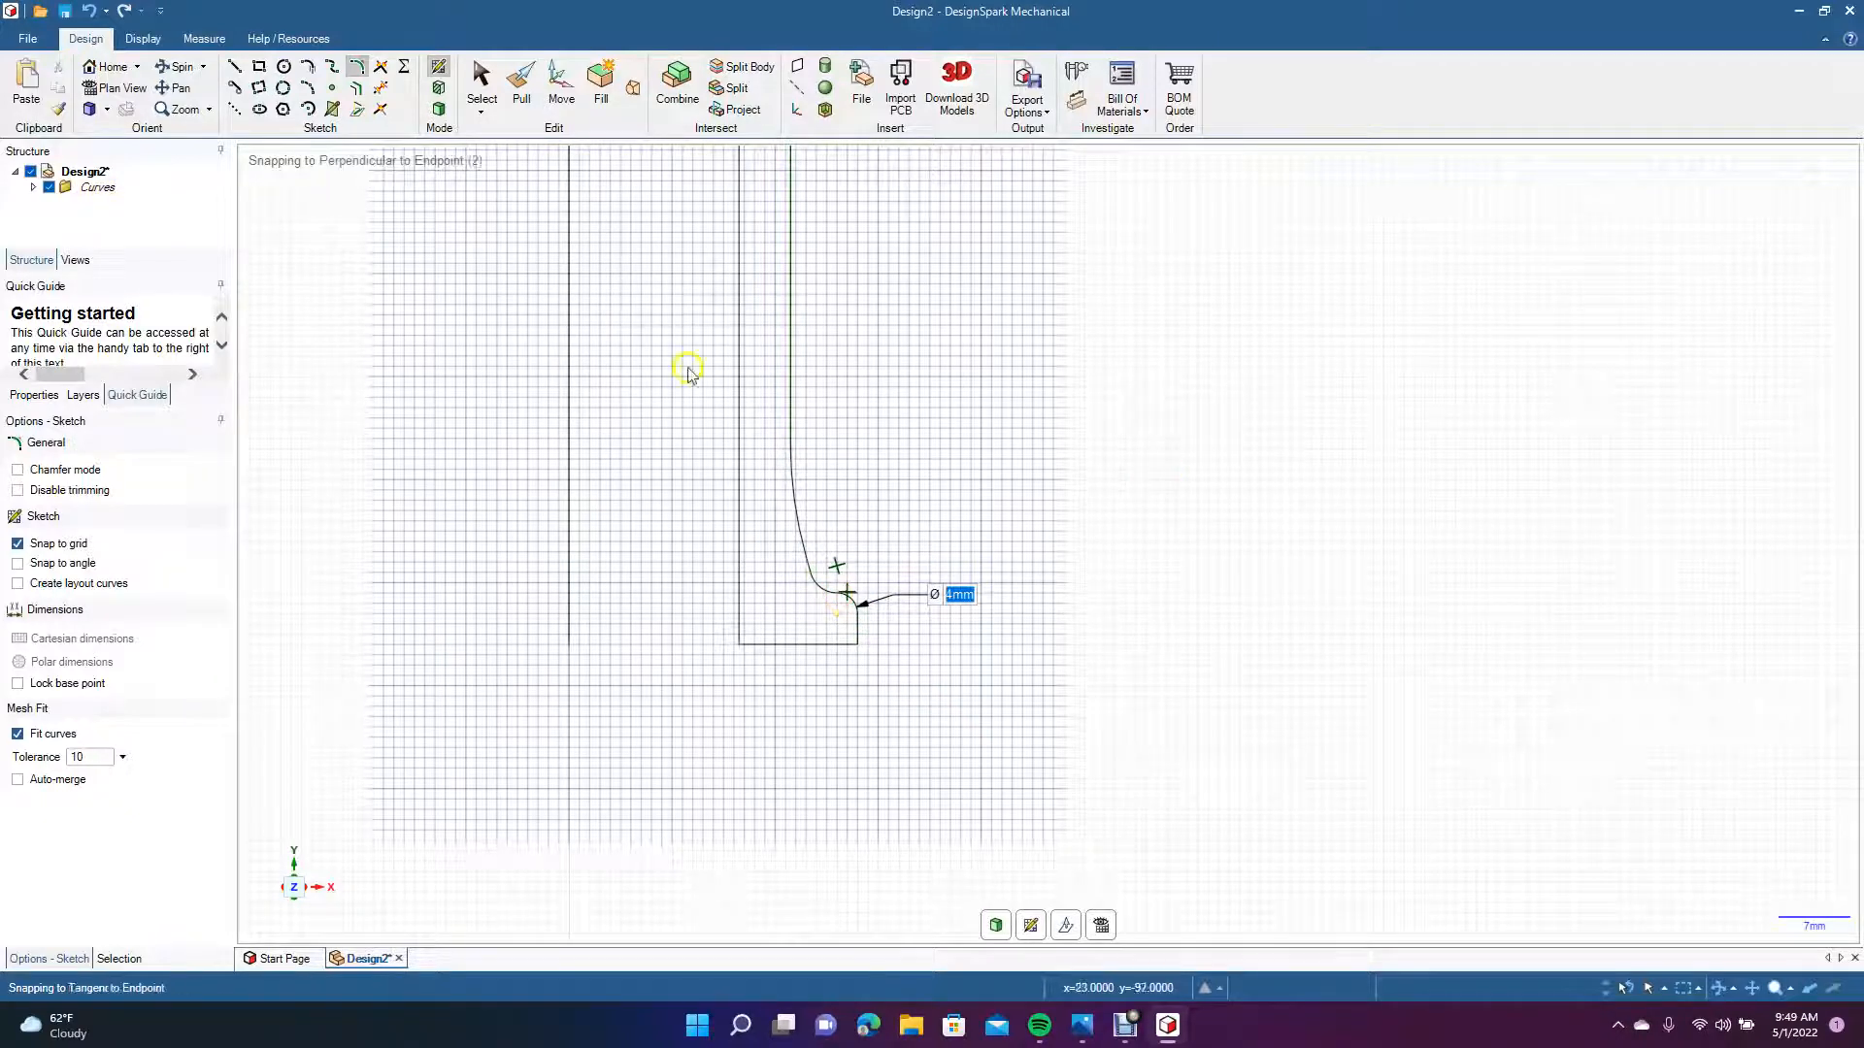
Round the upper flange's matching corners: radius about 41 mm from wall to slope, the slope-to-ledge corner, and about 2 mm at the outer corner.
{"action": "left_click", "coordinate": [175, 87]}
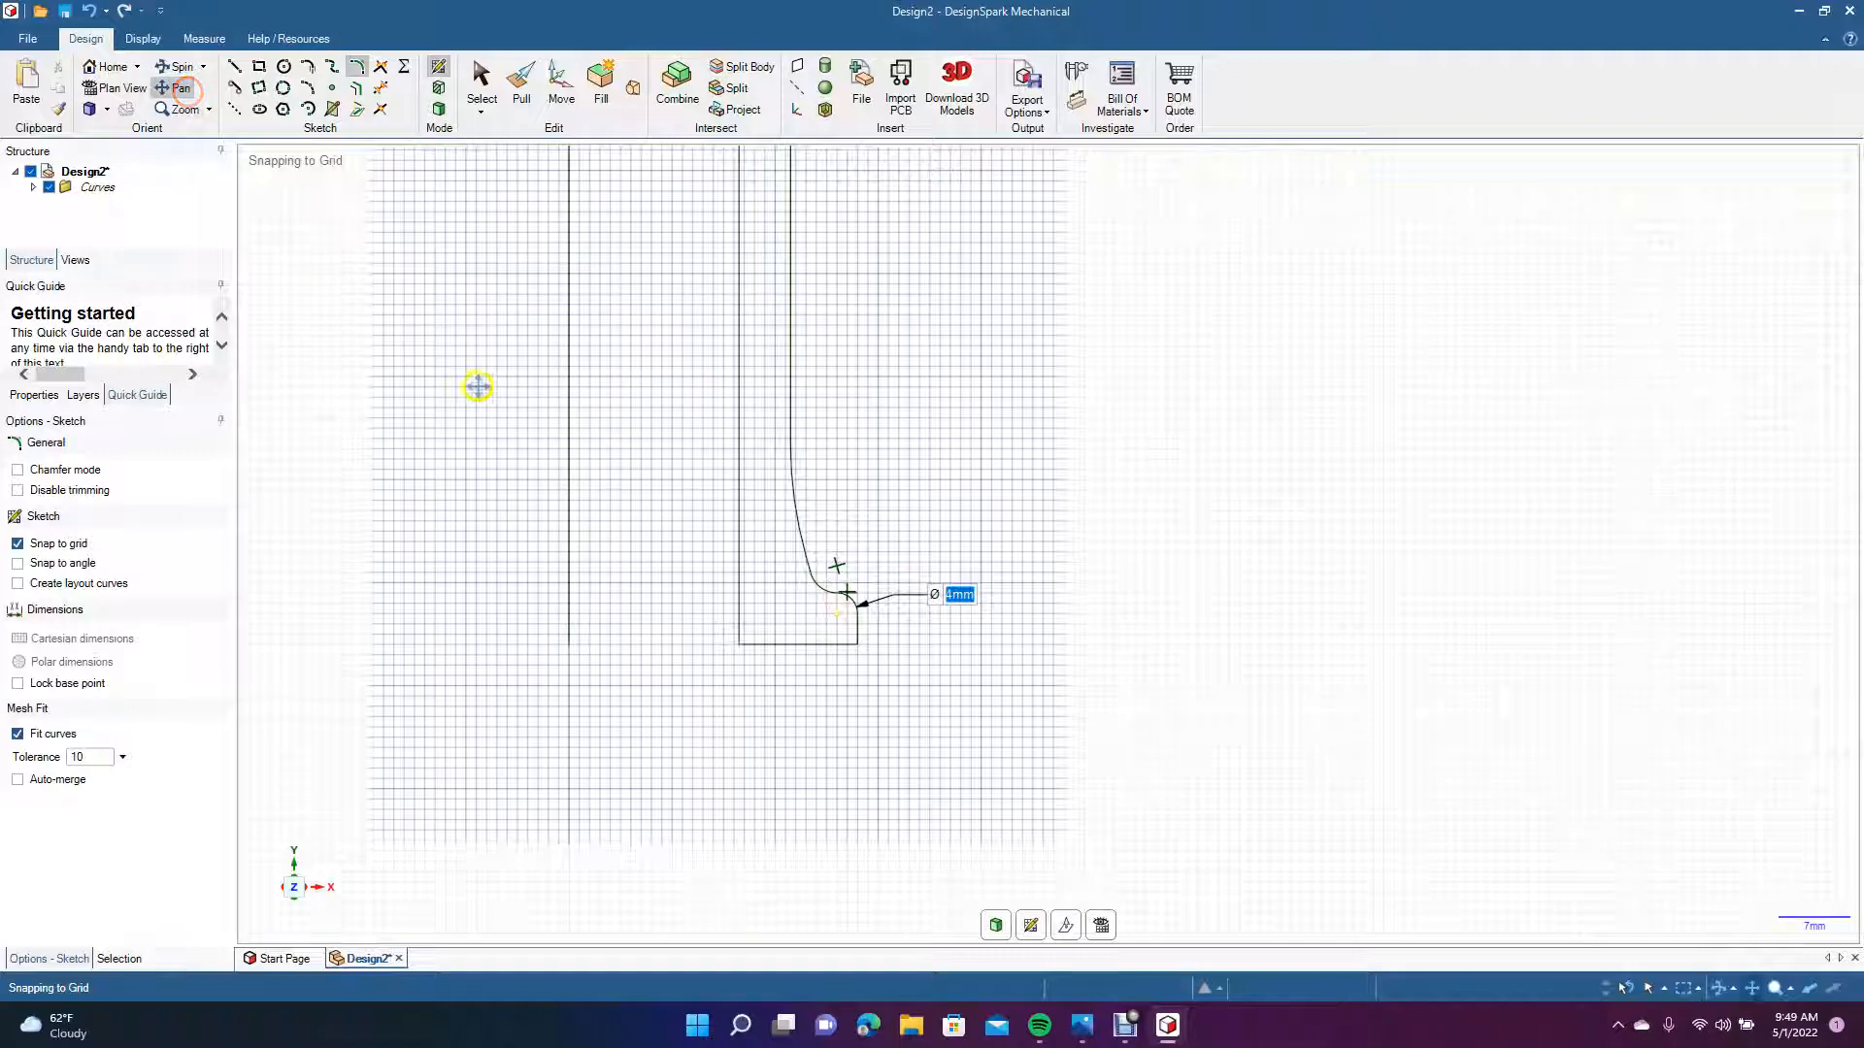
{"action": "left_click_drag", "start_coordinate": [537, 395], "coordinate": [544, 782]}
{"action": "mouse_move", "coordinate": [608, 367]}
{"action": "left_mouse_down"}
{"action": "mouse_move", "coordinate": [616, 653]}
{"action": "mouse_move", "coordinate": [666, 981]}
{"action": "left_mouse_up"}
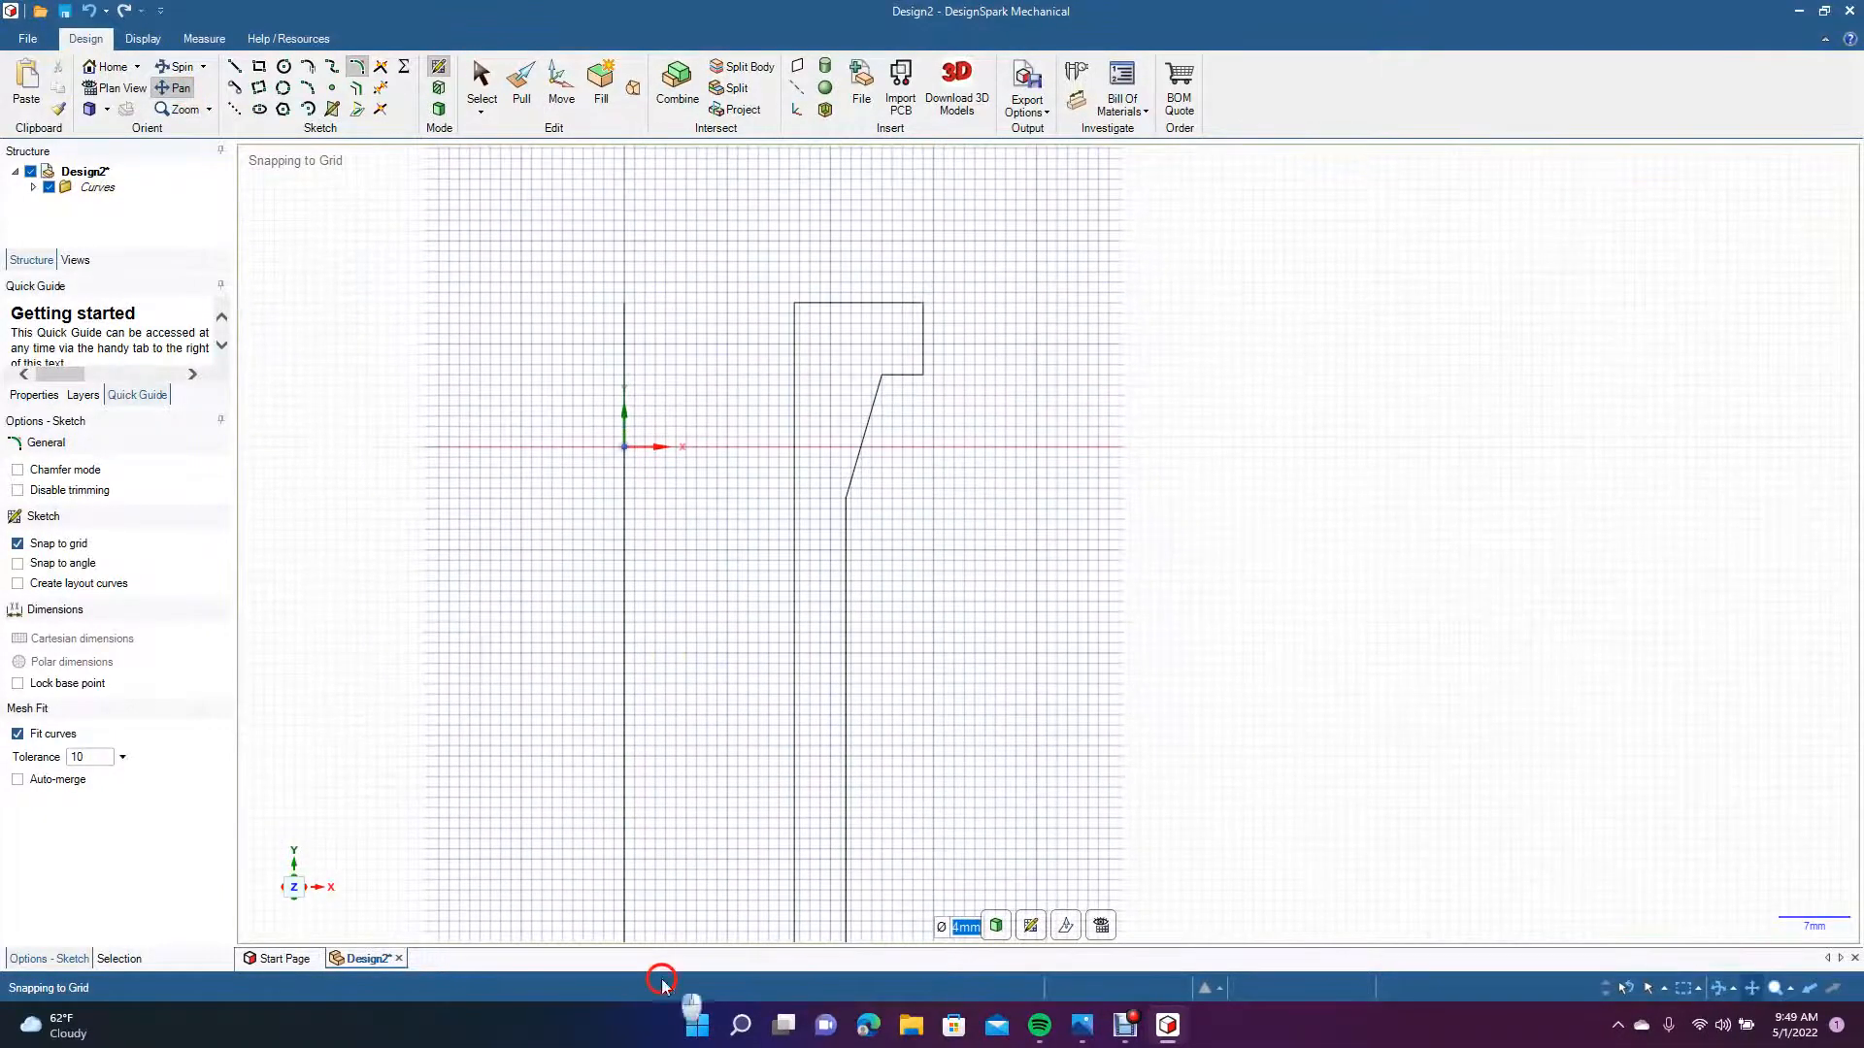
{"action": "left_click", "coordinate": [358, 65]}
{"action": "left_click", "coordinate": [846, 551]}
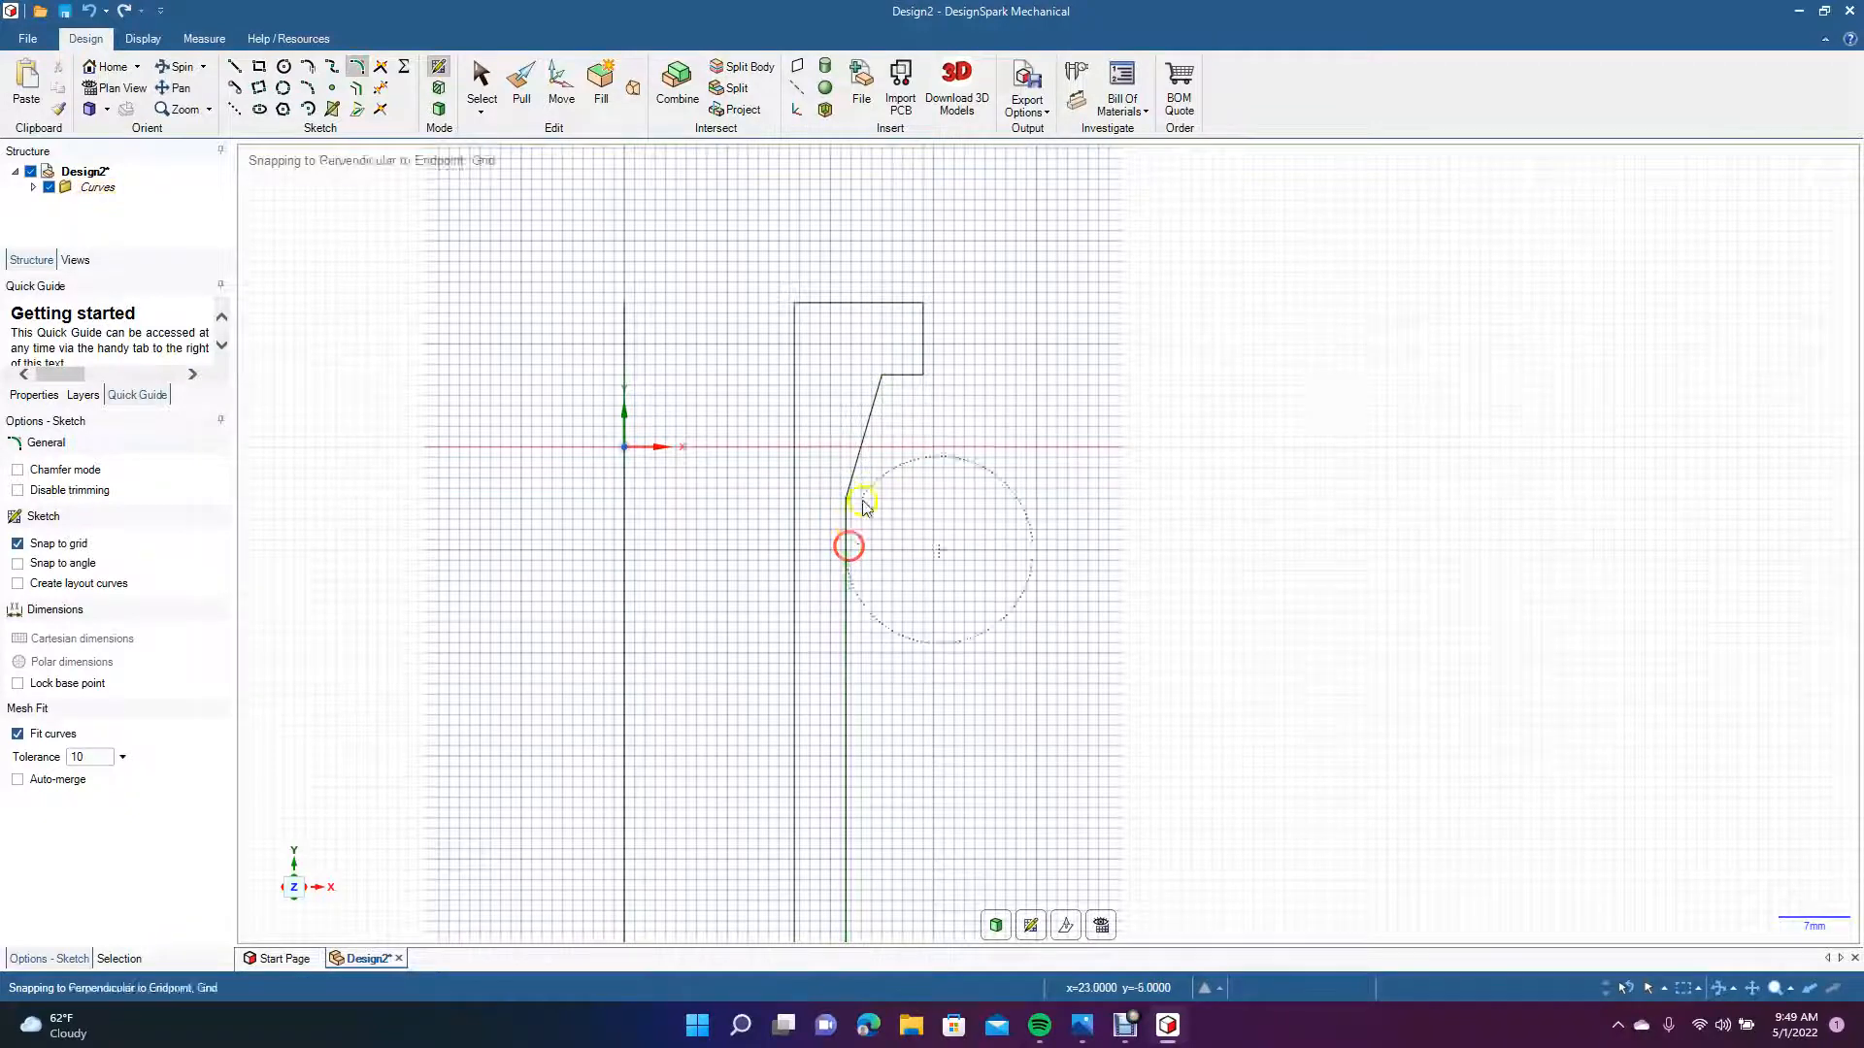
{"action": "left_click", "coordinate": [858, 460]}
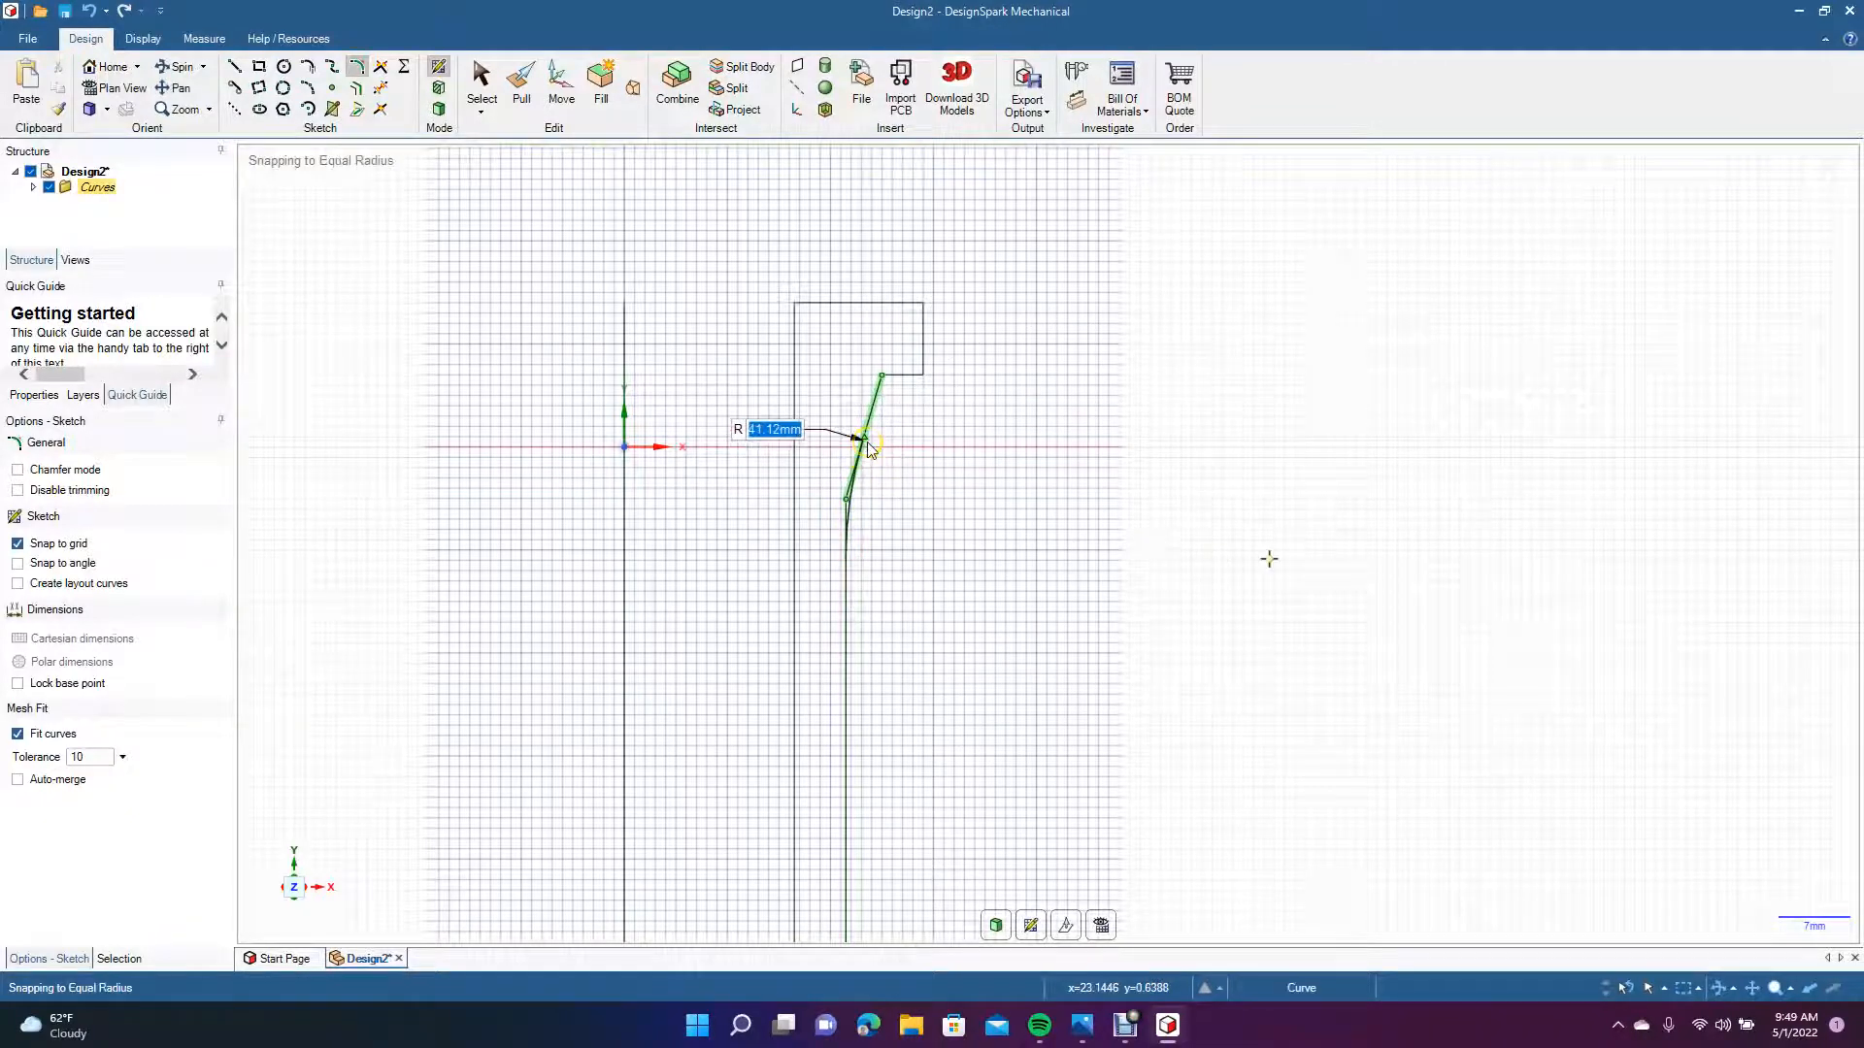
{"action": "left_click", "coordinate": [881, 403]}
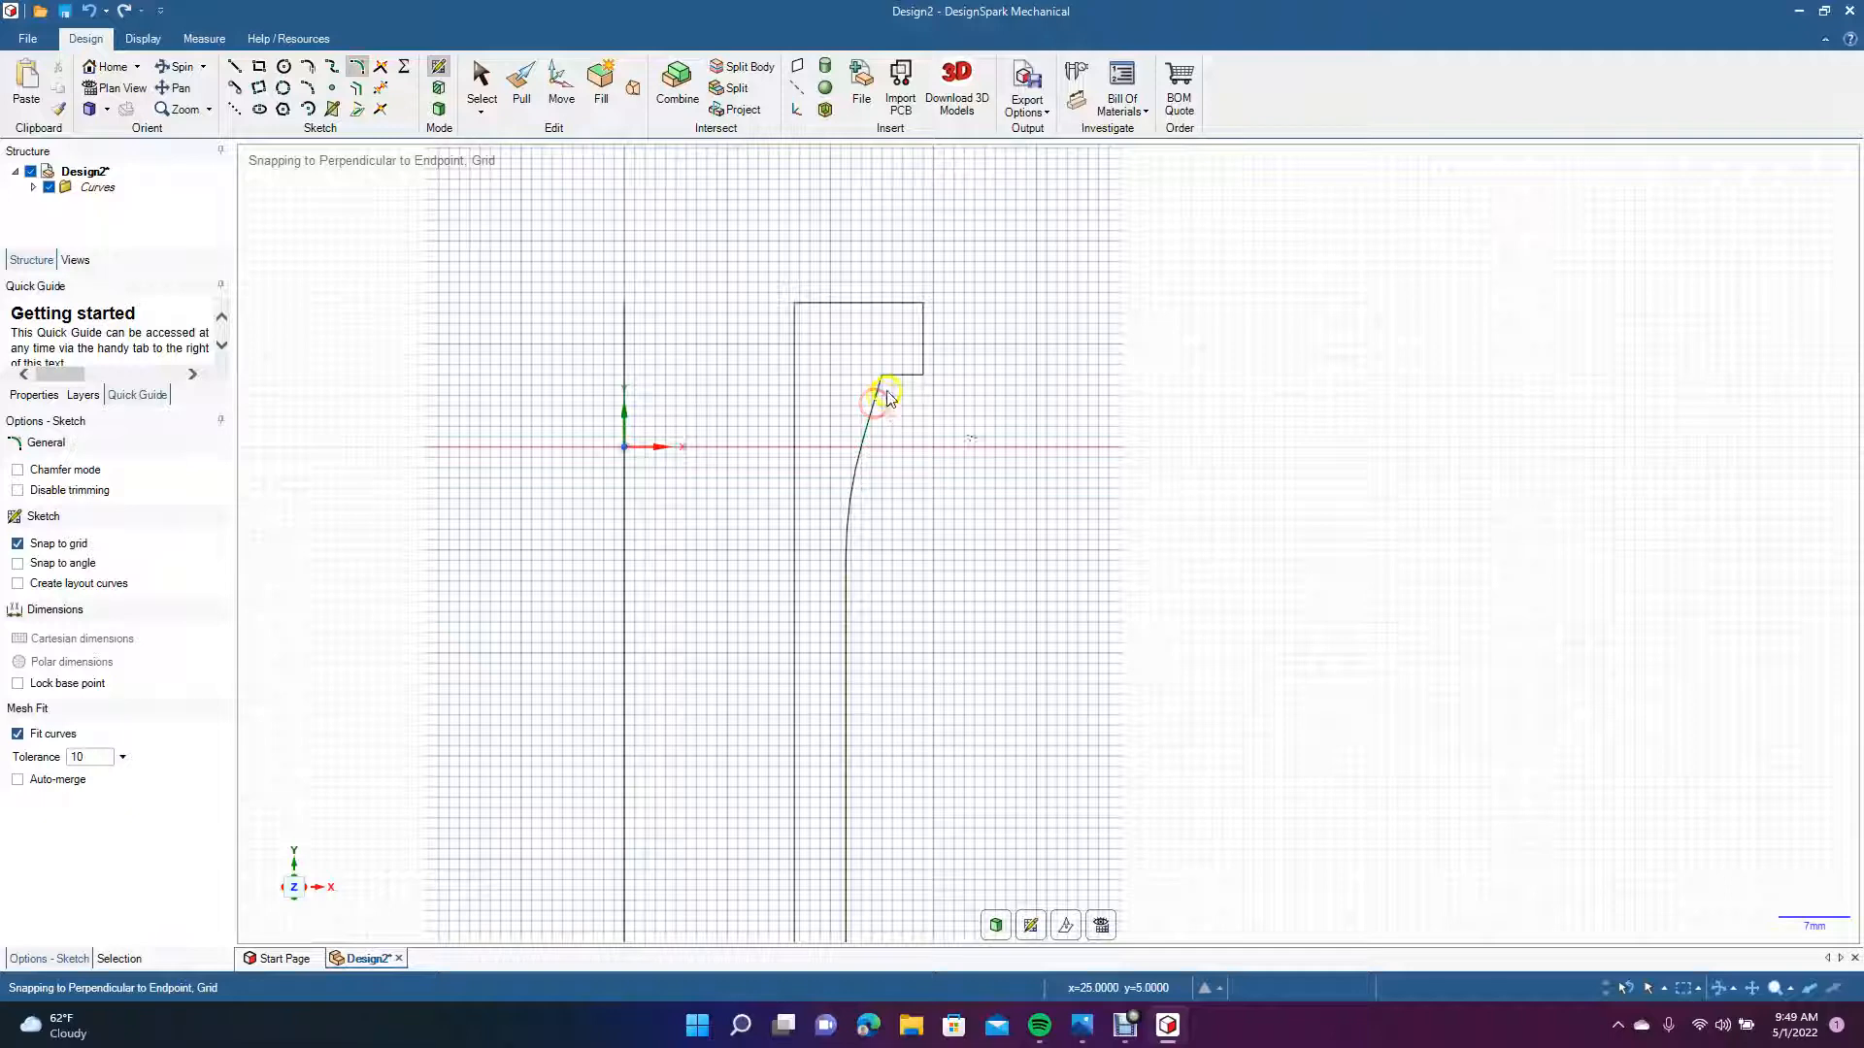
{"action": "left_click", "coordinate": [925, 349]}
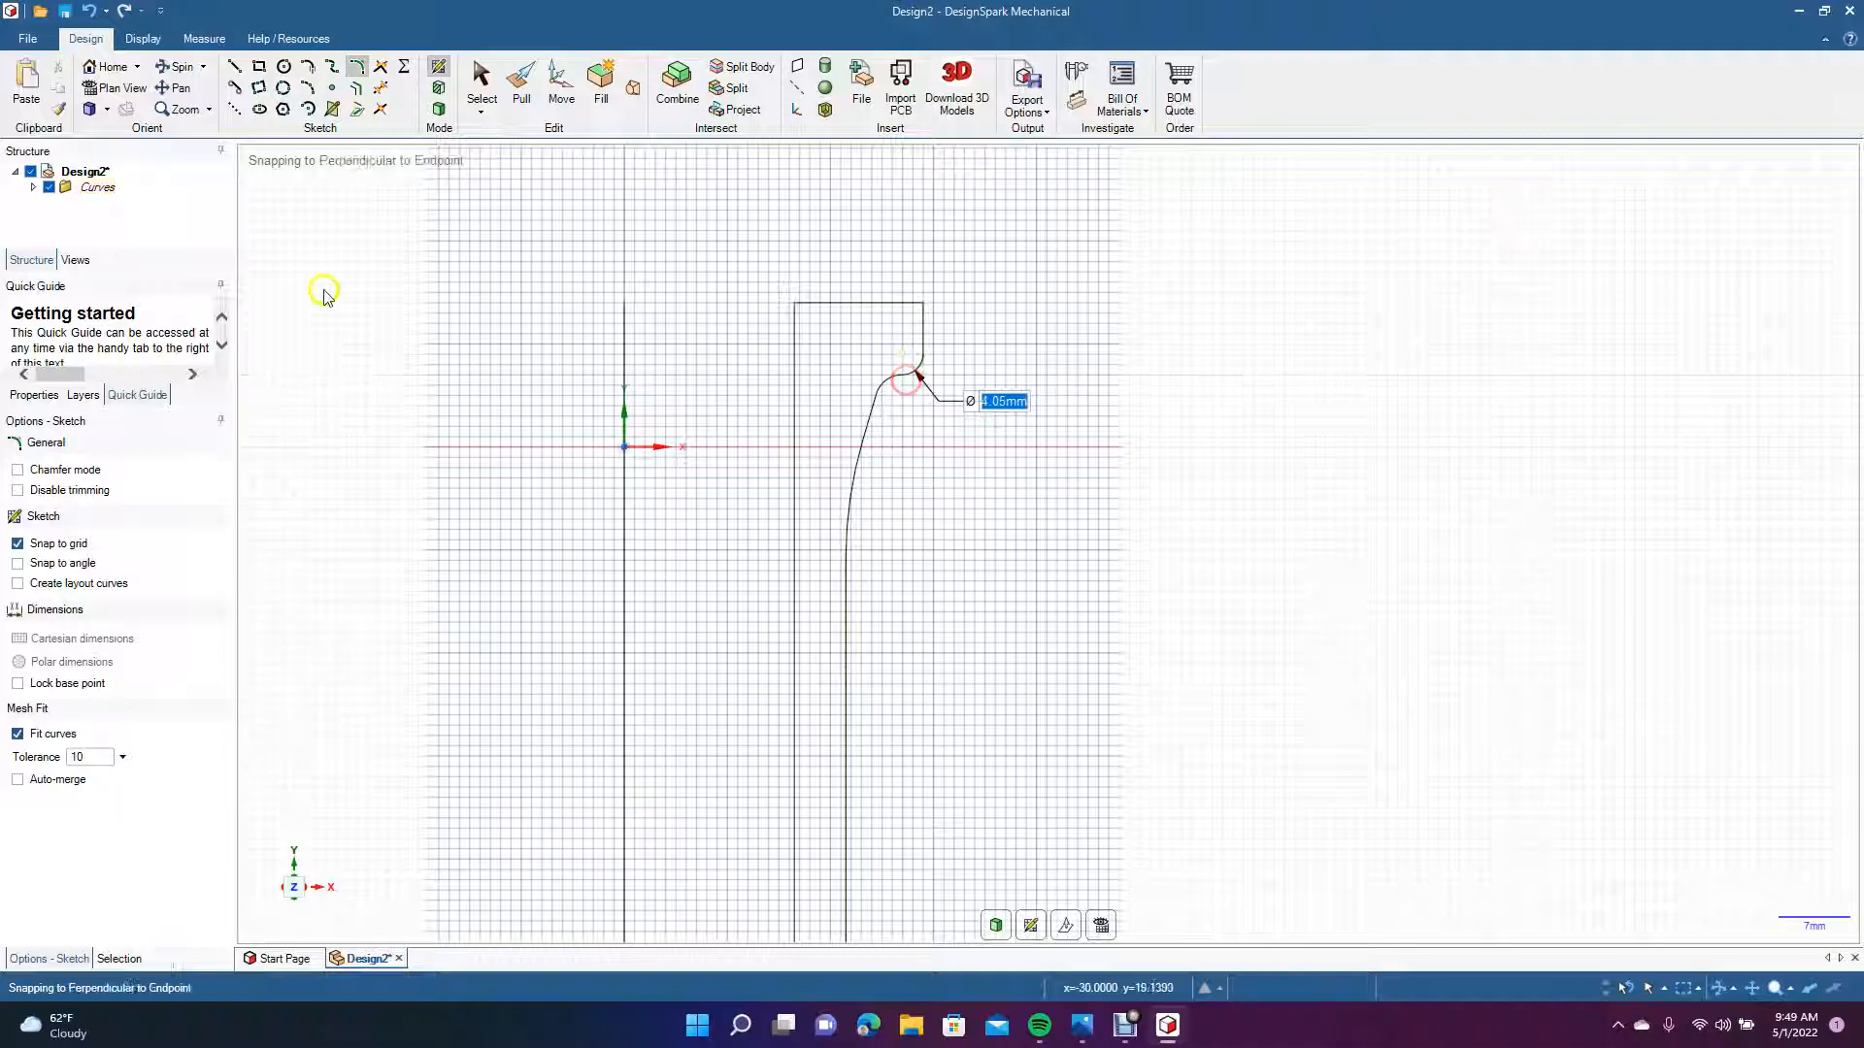
{"action": "left_click", "coordinate": [482, 83]}
{"action": "left_click", "coordinate": [1092, 403]}
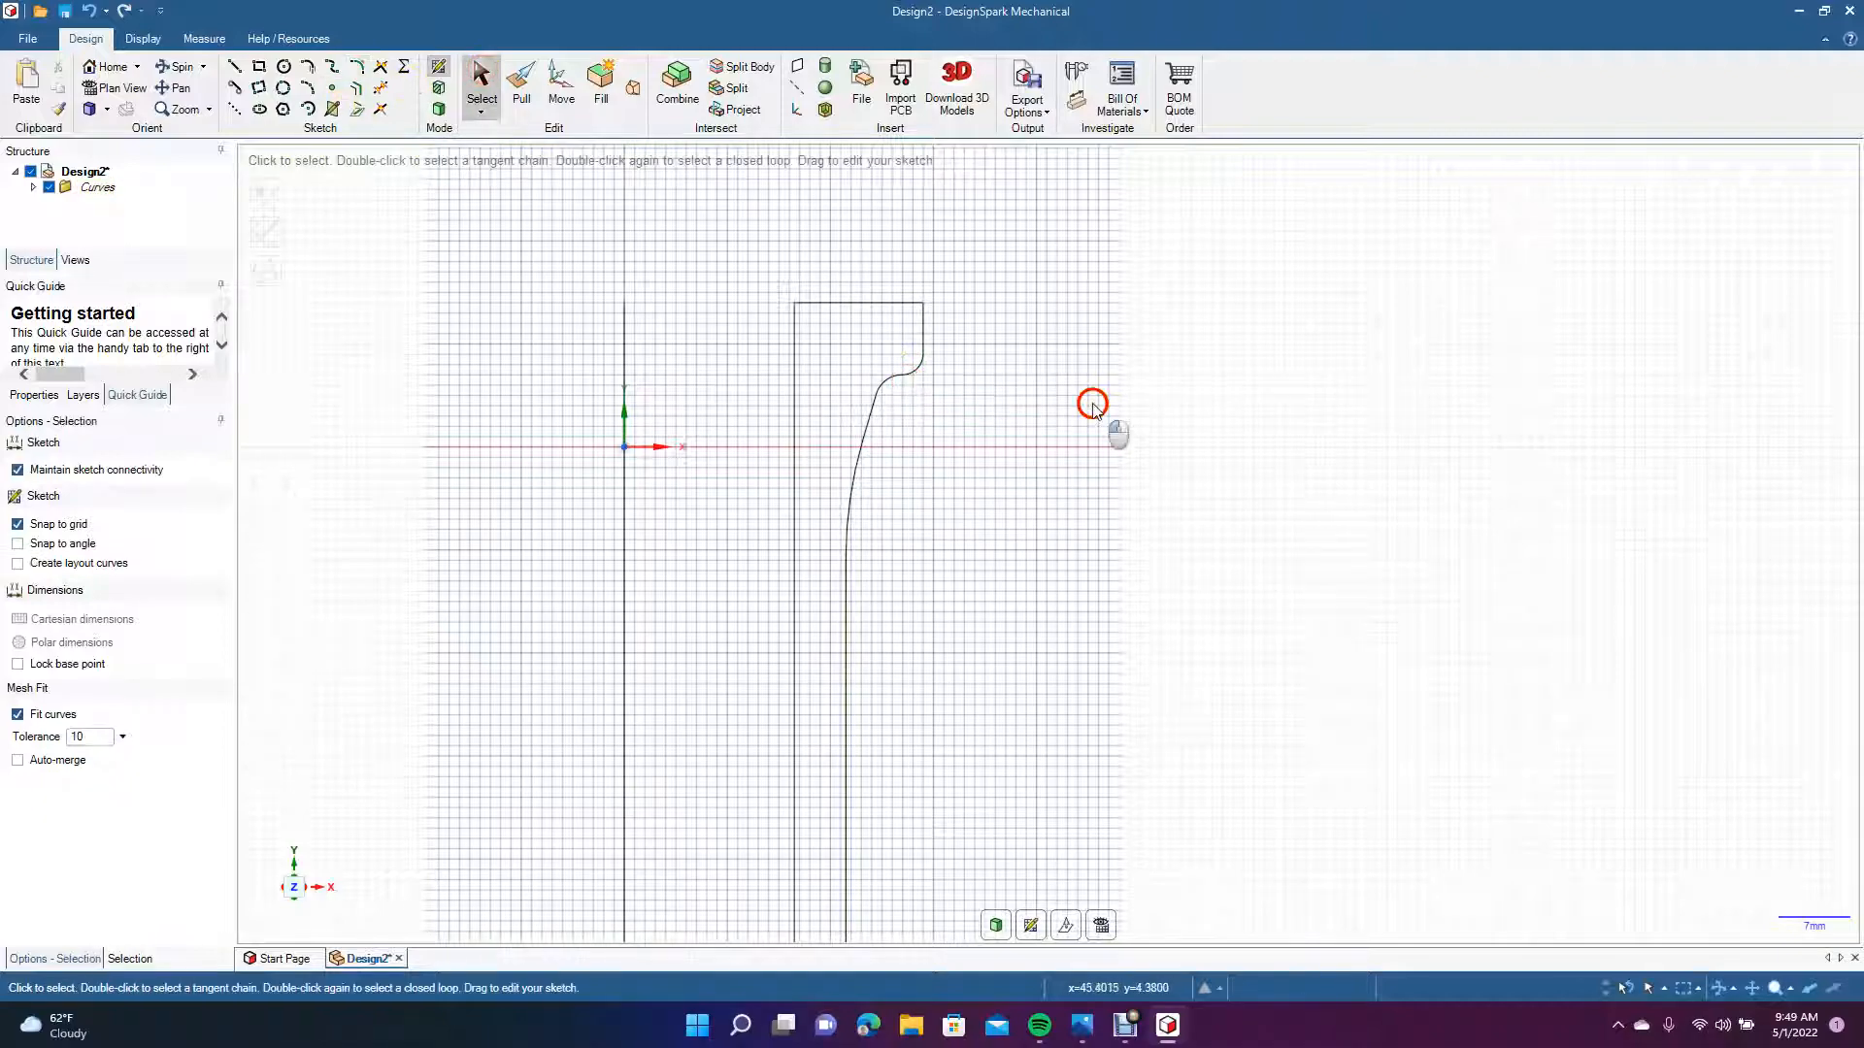
Delete the straight outer wall line between the flanges together with the large arcs at its upper and lower ends.
{"action": "scroll", "coordinate": [1073, 501], "scroll_direction": "down", "scroll_amount": 5}
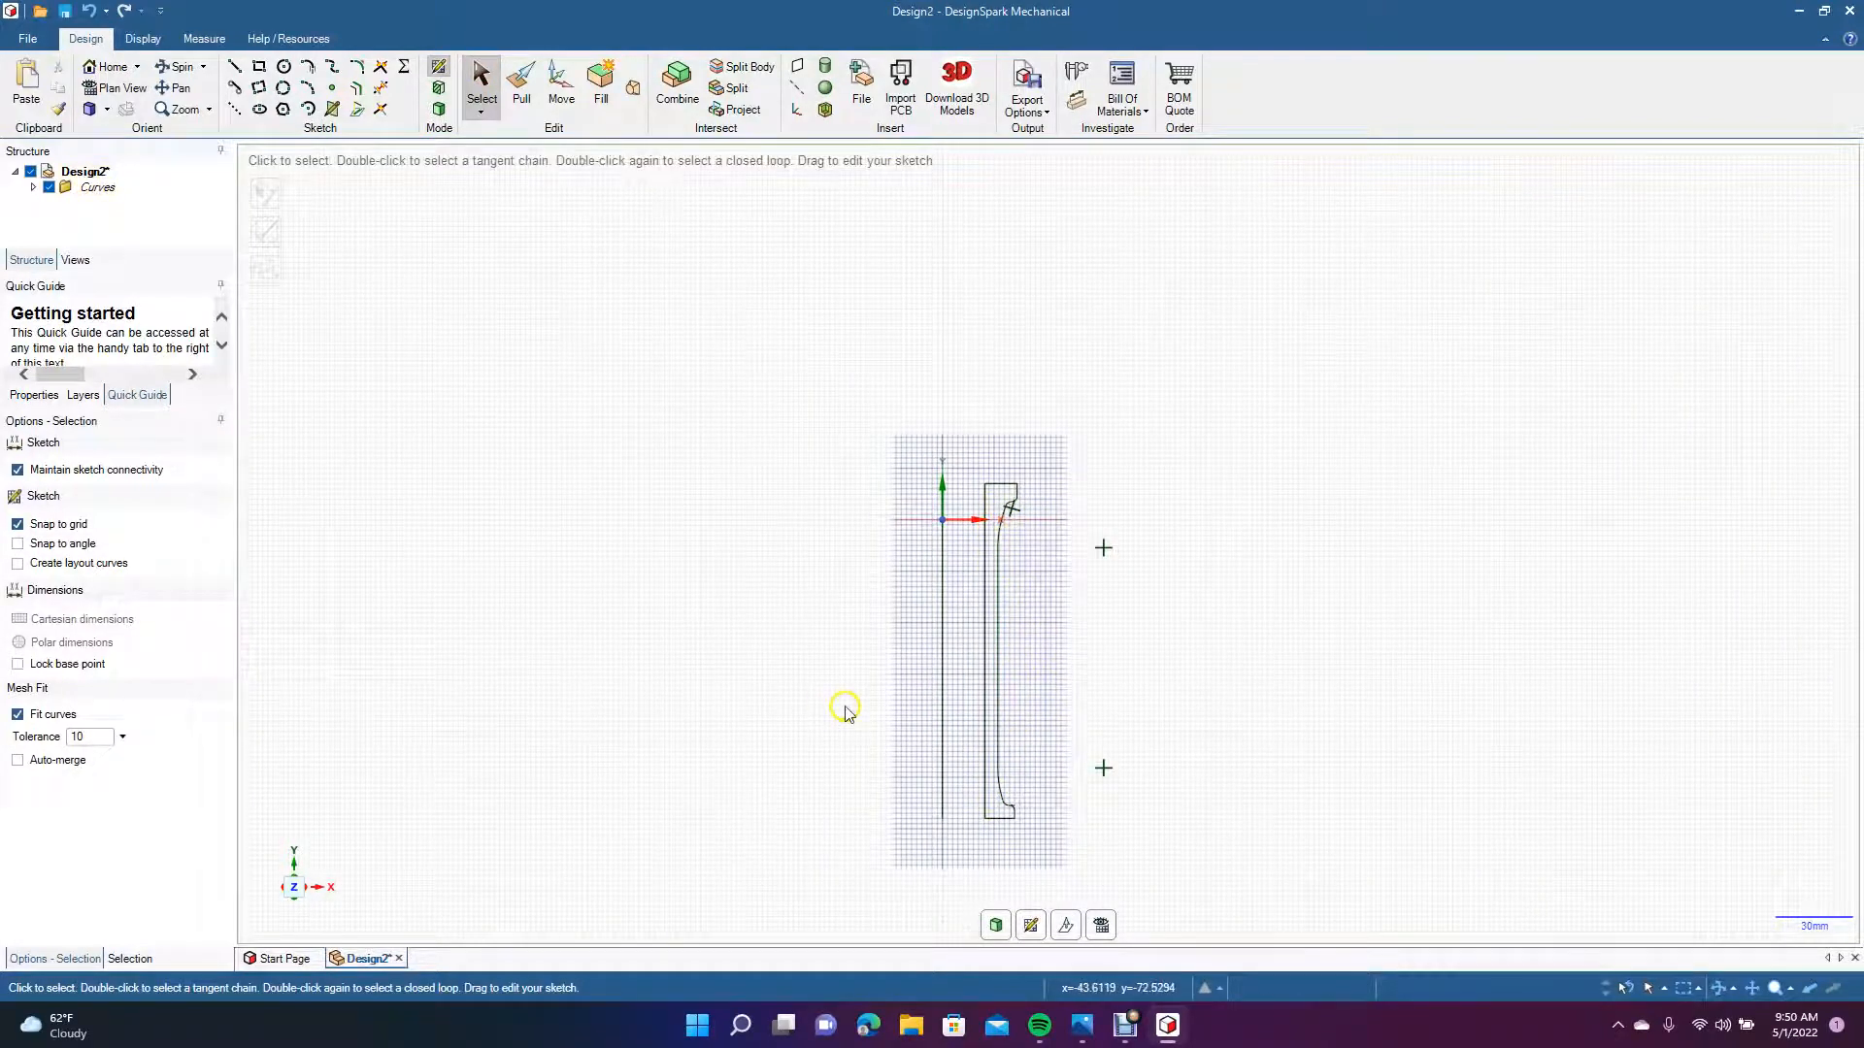
{"action": "scroll", "coordinate": [1047, 544], "scroll_direction": "up", "scroll_amount": 4}
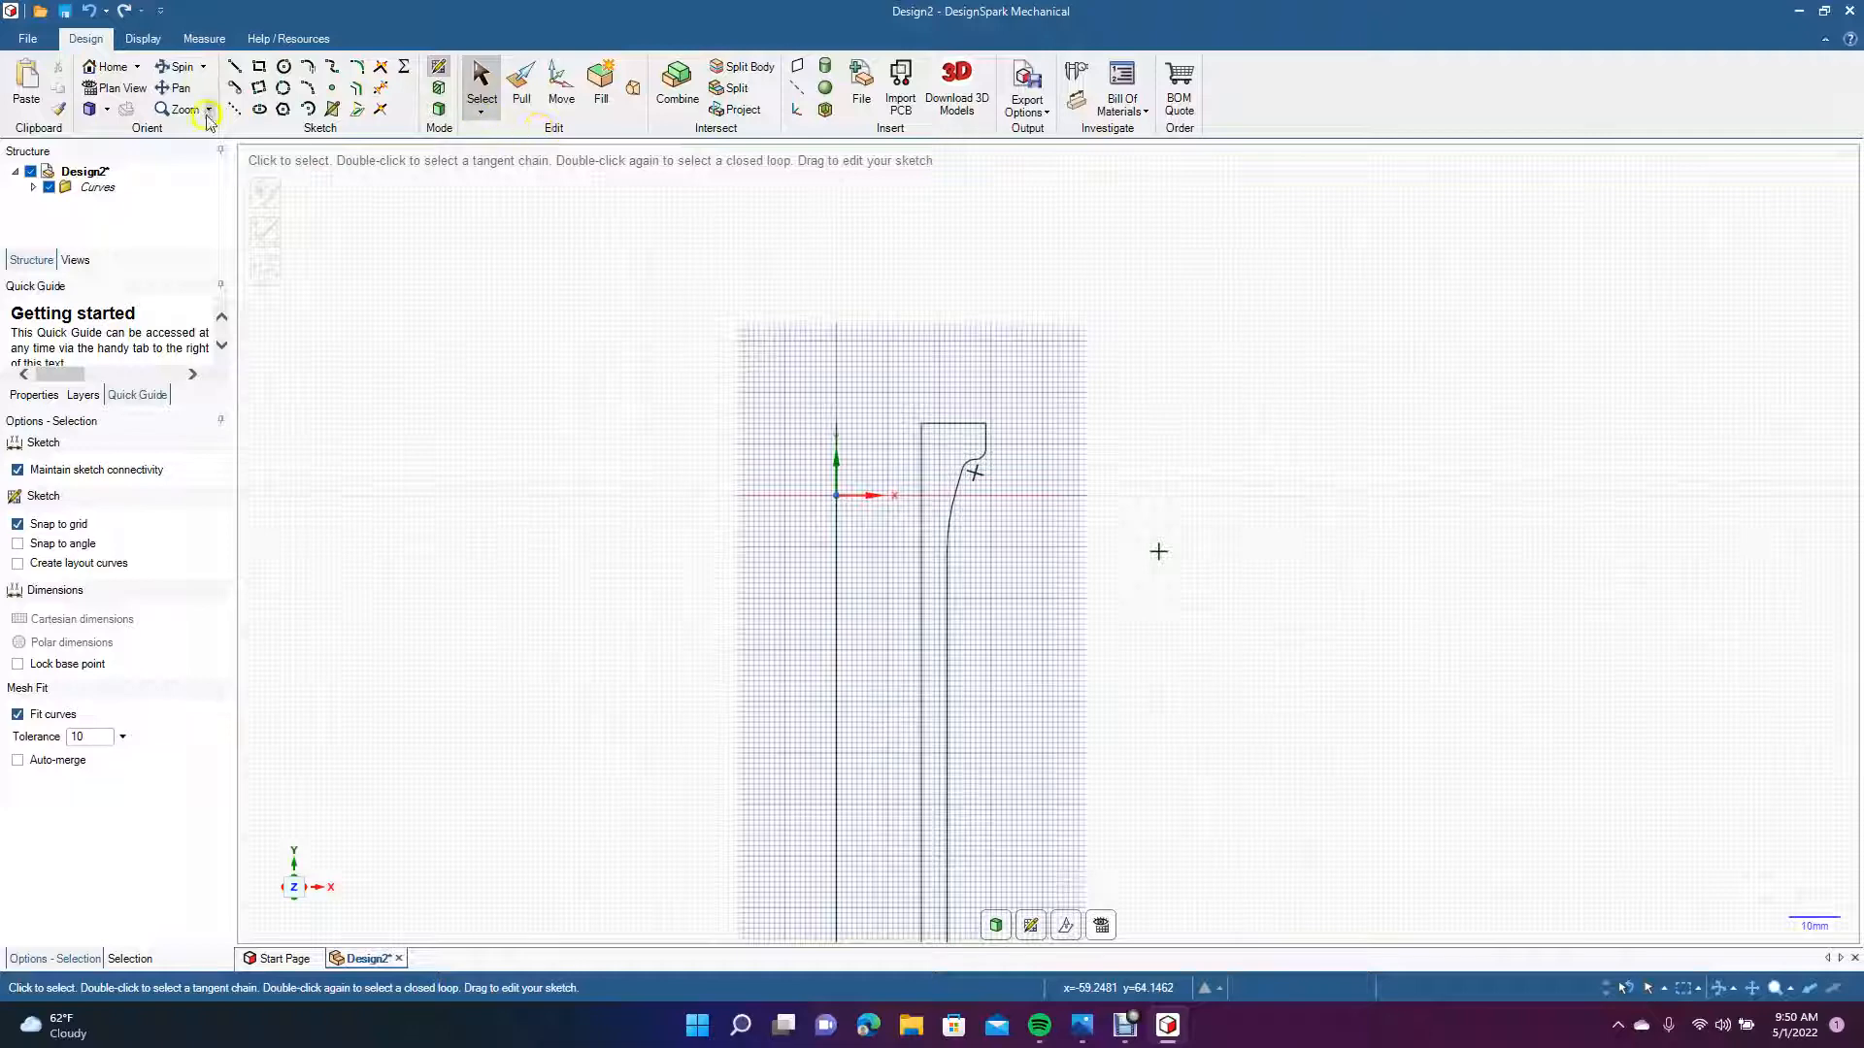
{"action": "left_click", "coordinate": [175, 87]}
{"action": "left_click_drag", "start_coordinate": [569, 514], "coordinate": [520, 329]}
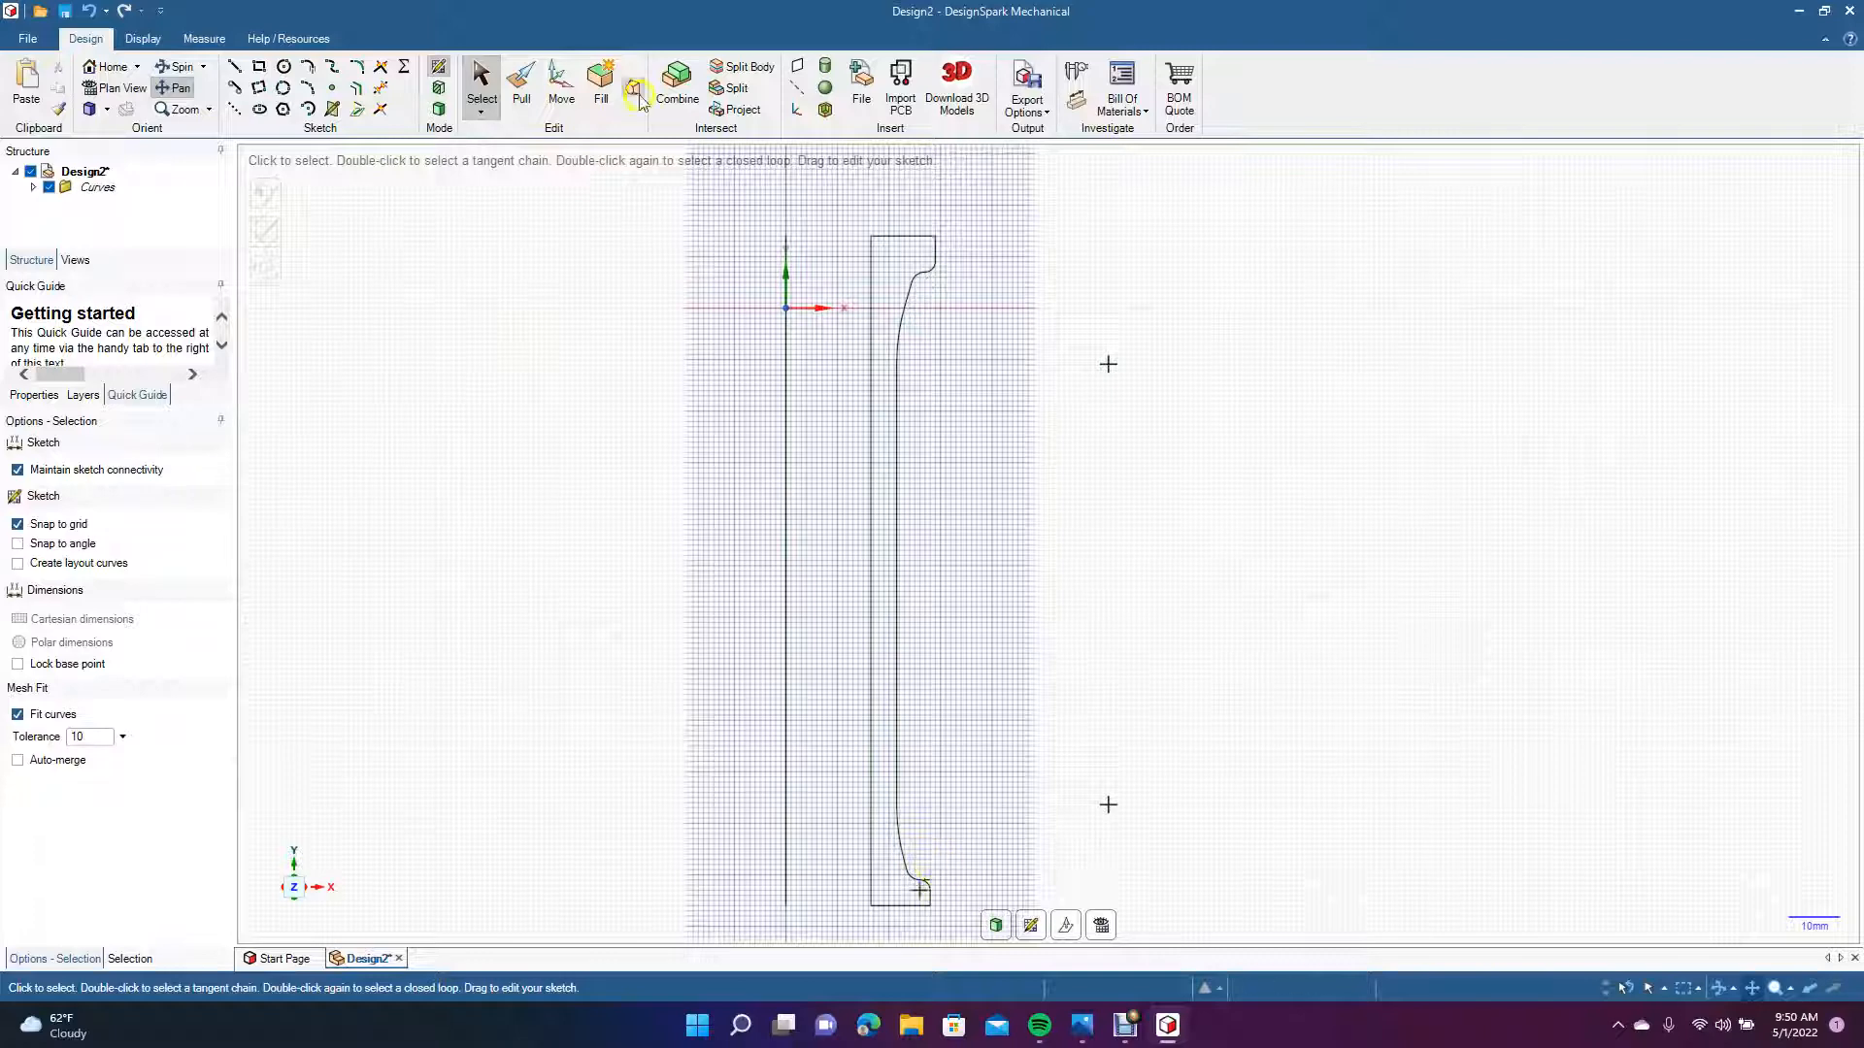
{"action": "left_click", "coordinate": [481, 83]}
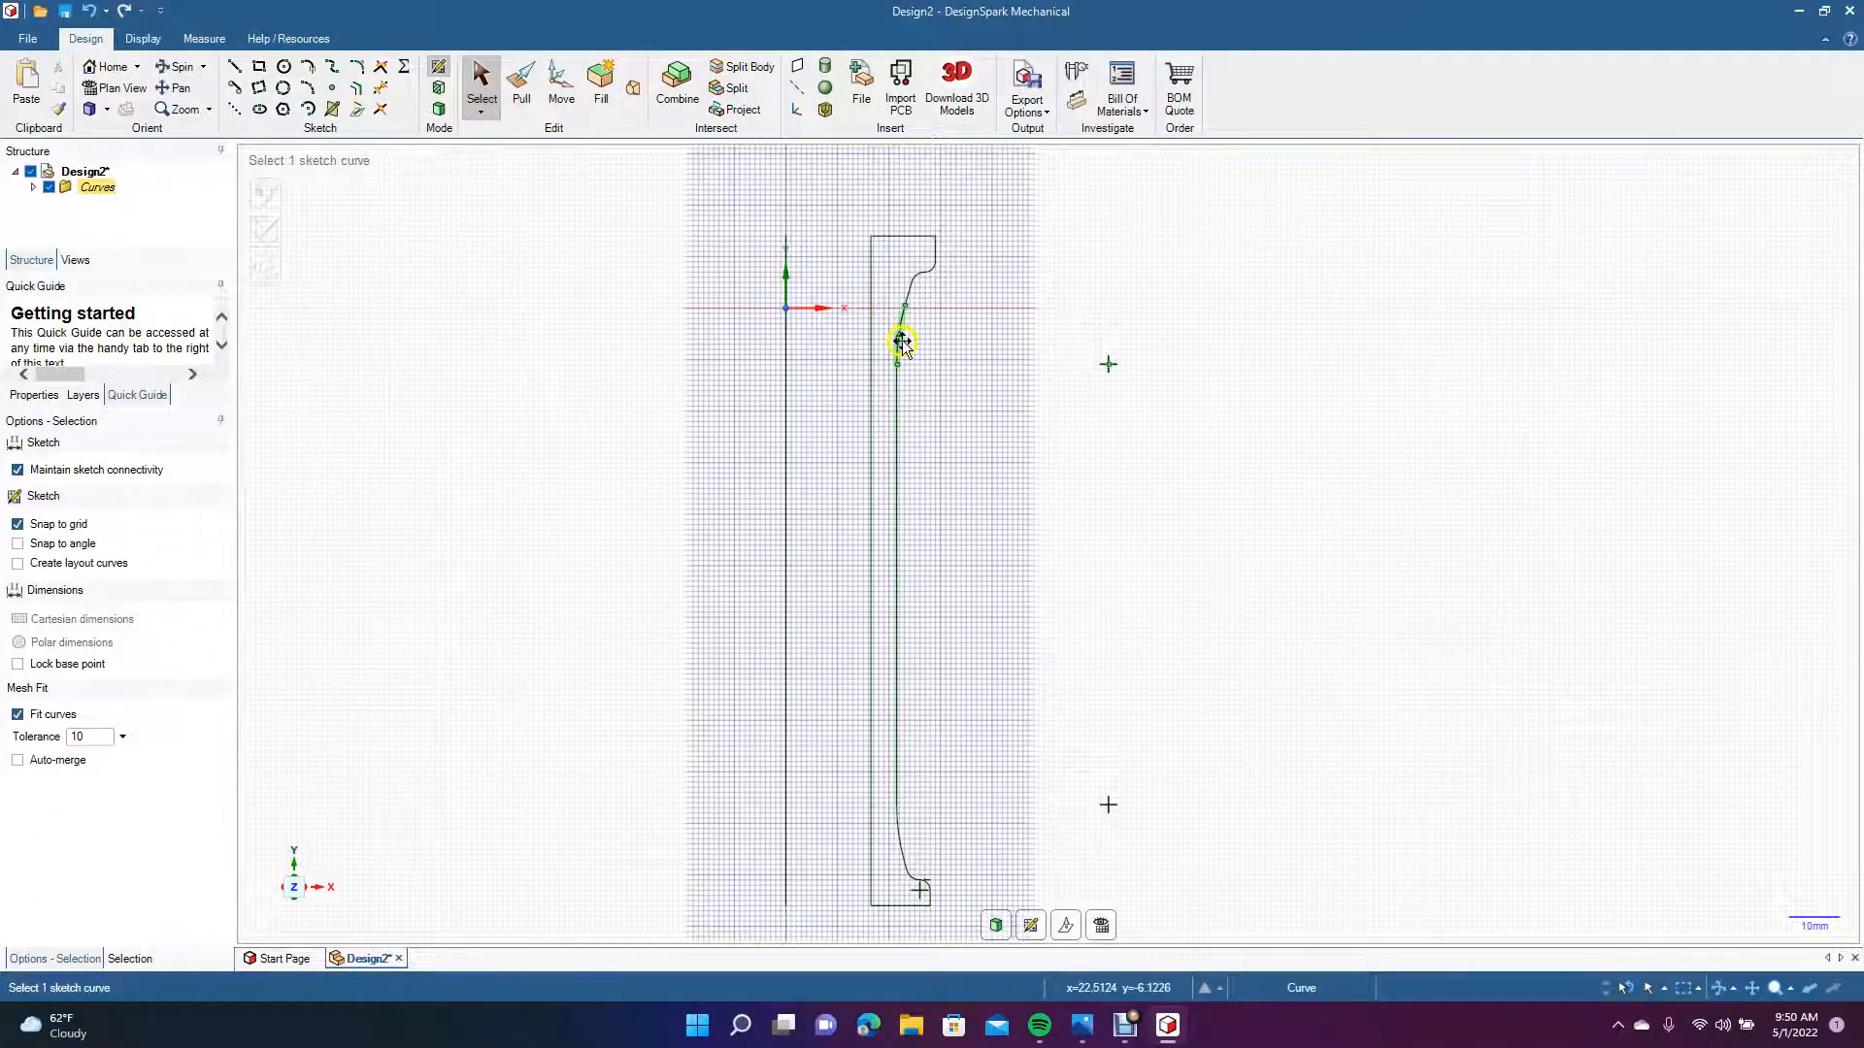
{"action": "left_click", "coordinate": [902, 344]}
{"action": "left_click", "coordinate": [895, 458], "text": "ctrl"}
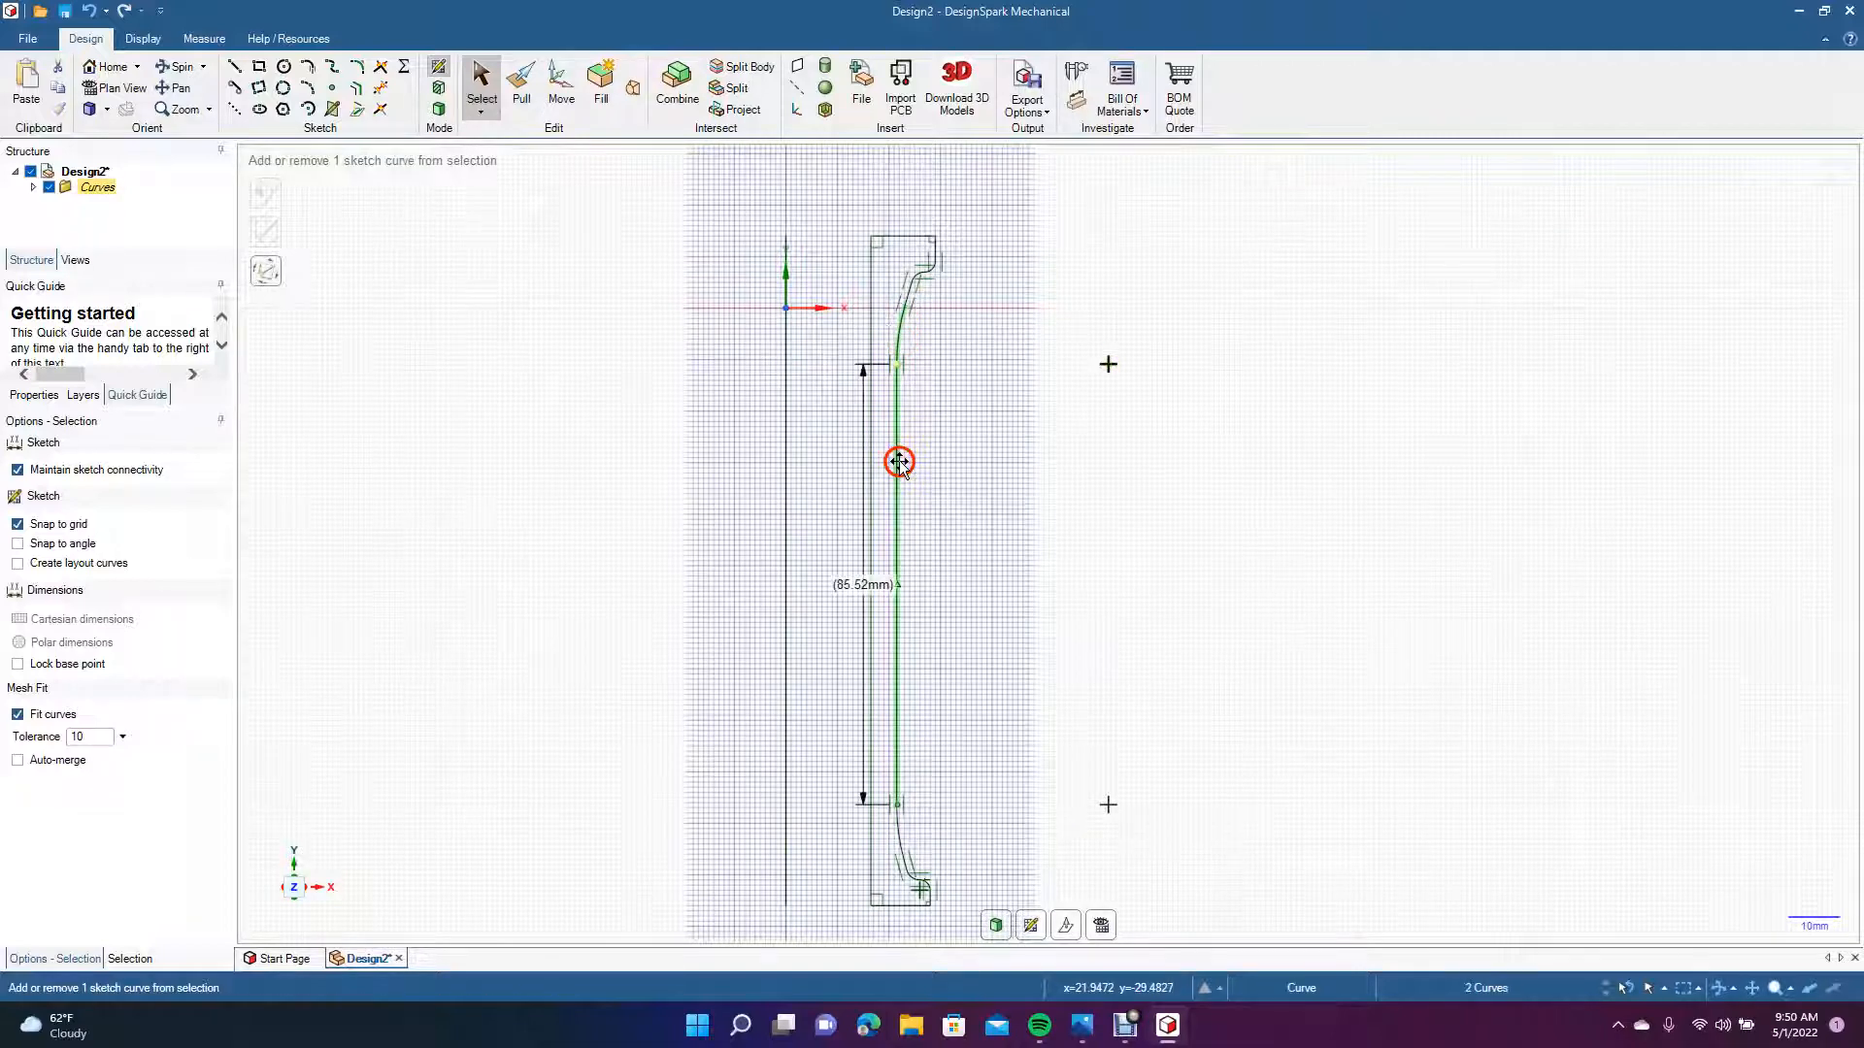
{"action": "left_click", "coordinate": [898, 837], "text": "ctrl"}
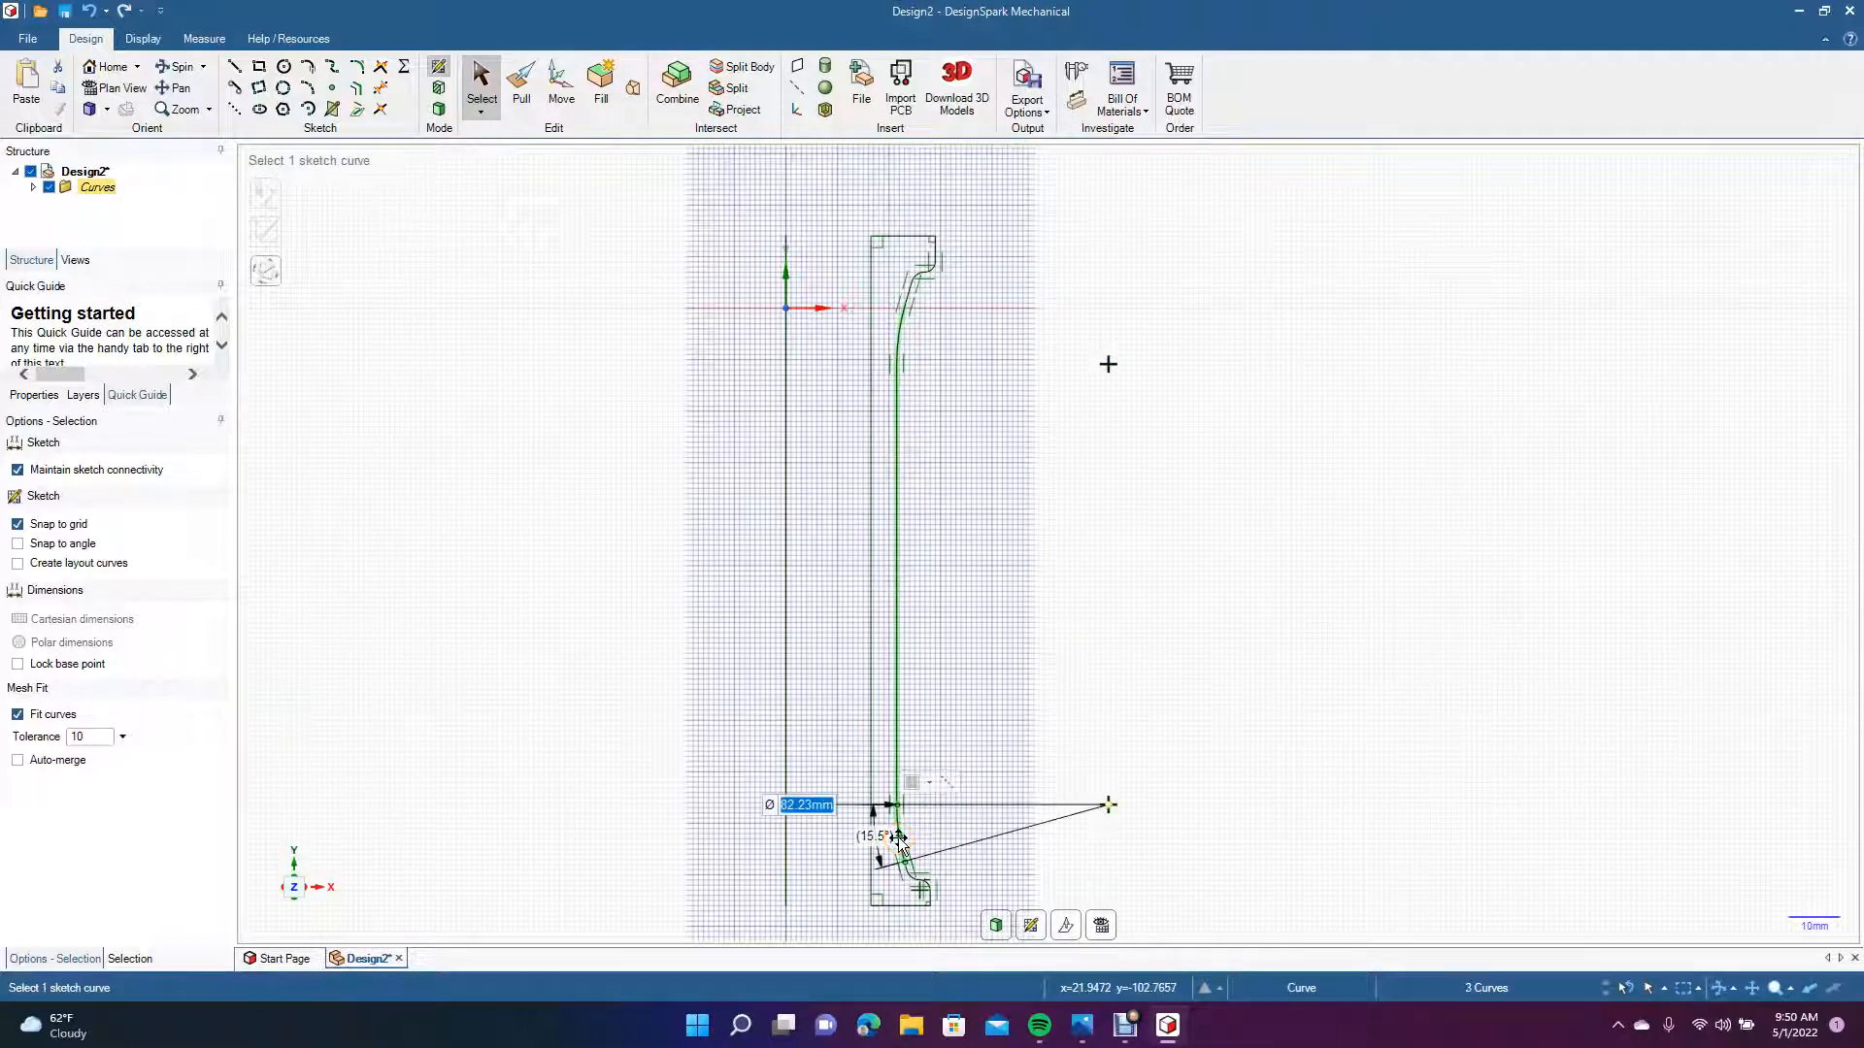
{"action": "key", "text": "Delete"}
{"action": "left_click", "coordinate": [1226, 602]}
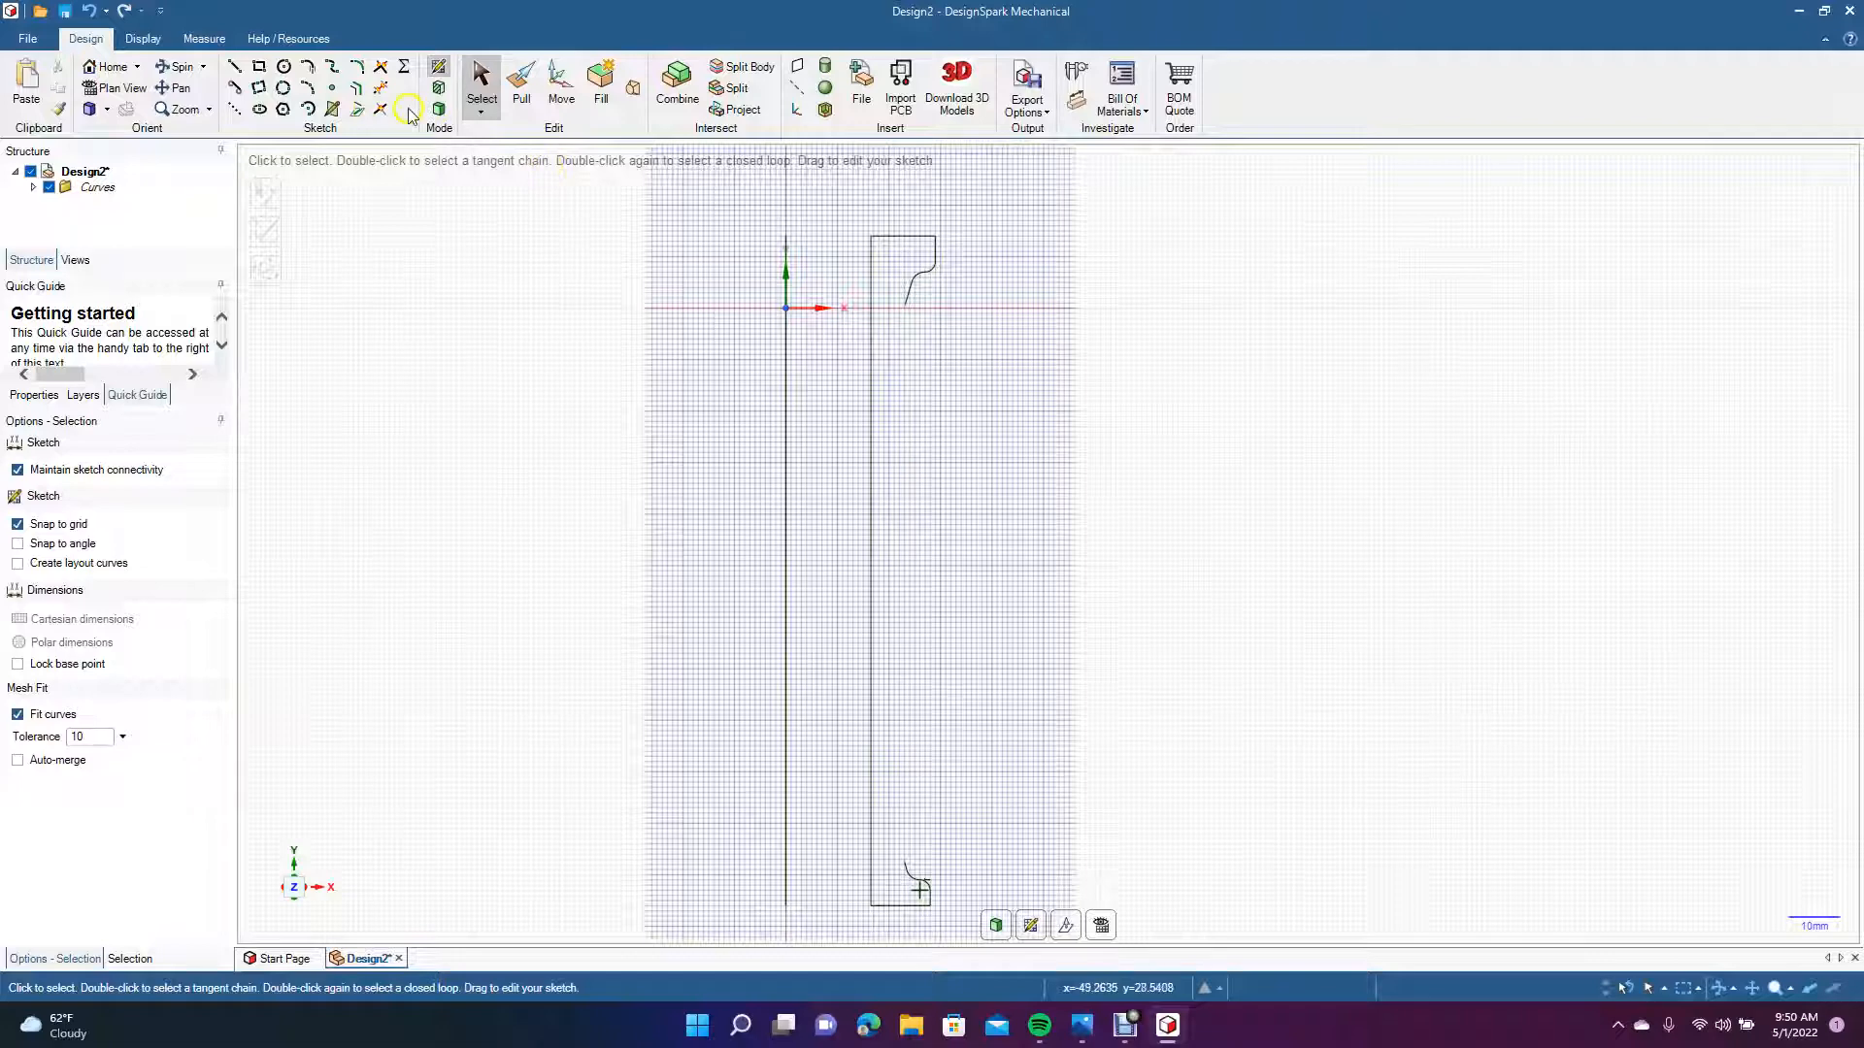
Draw a three-point arc bulging outward with a radius of about 472 mm between the free ends of the upper and lower flange profiles.
{"action": "left_click", "coordinate": [309, 89]}
{"action": "left_click", "coordinate": [905, 308]}
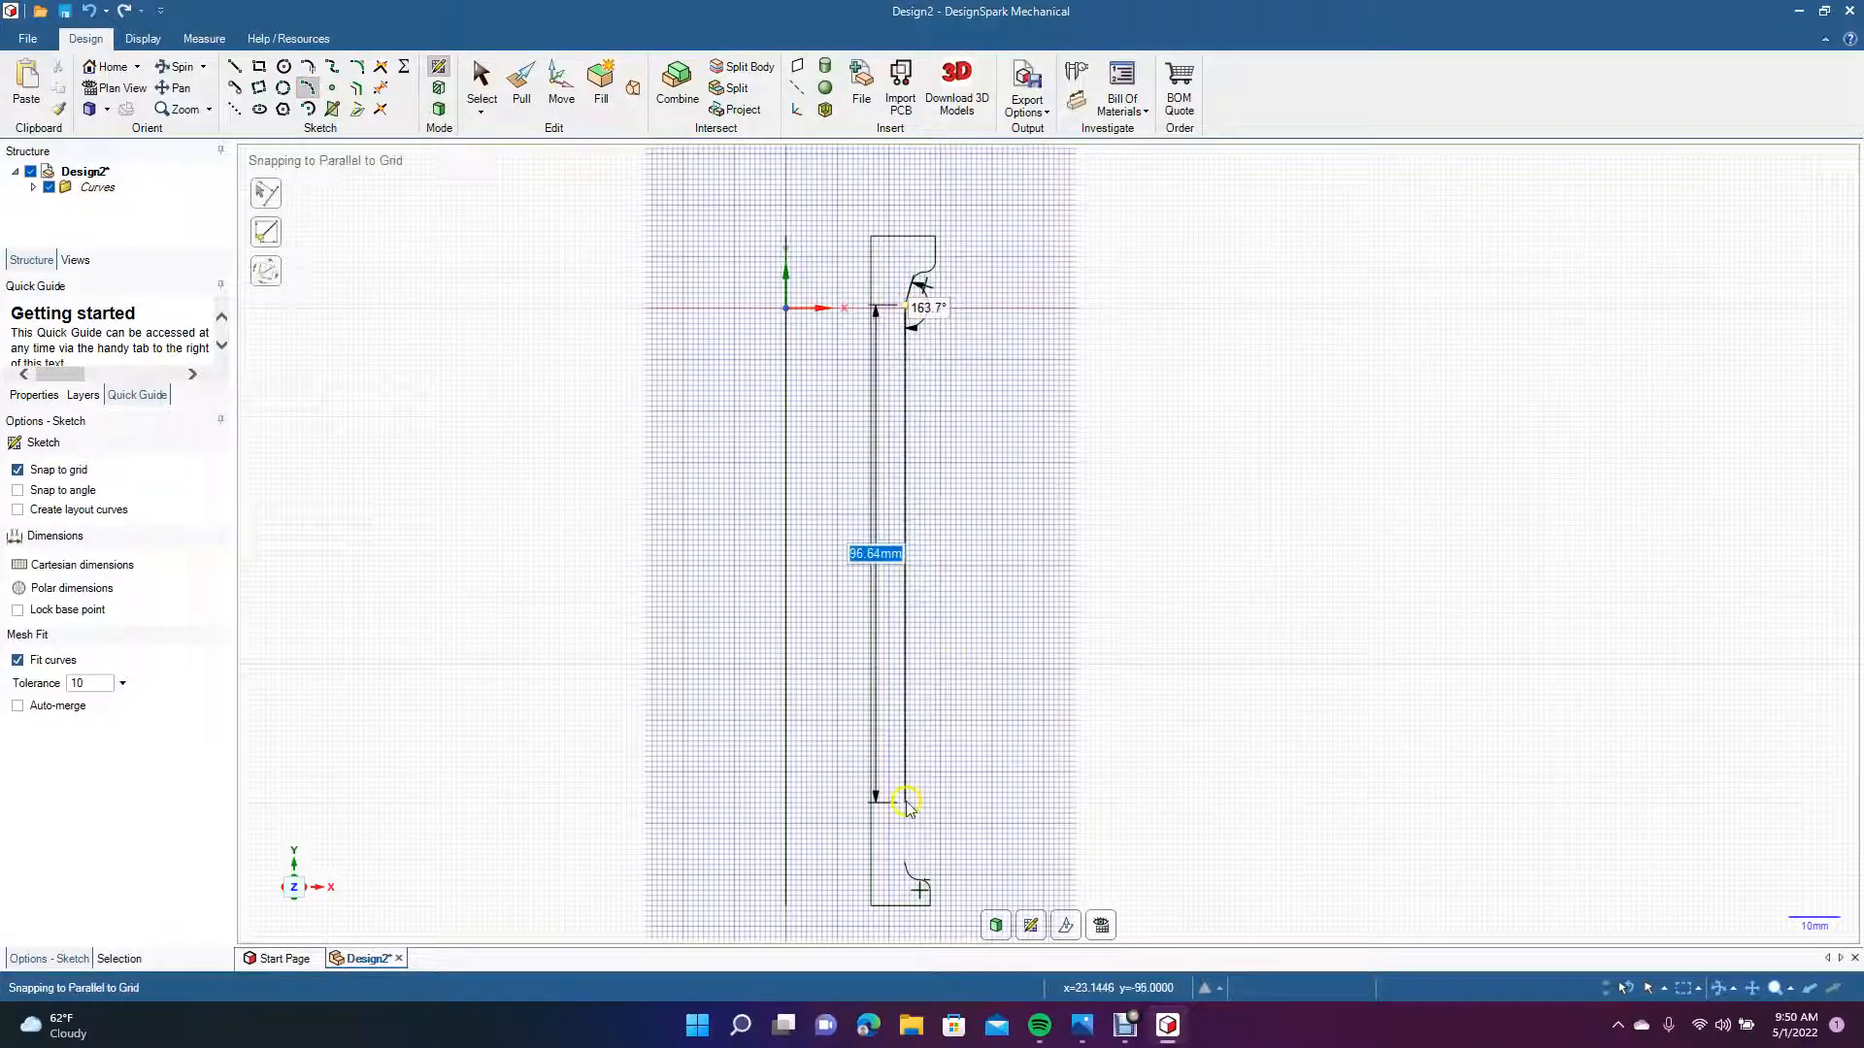
{"action": "left_click", "coordinate": [906, 861]}
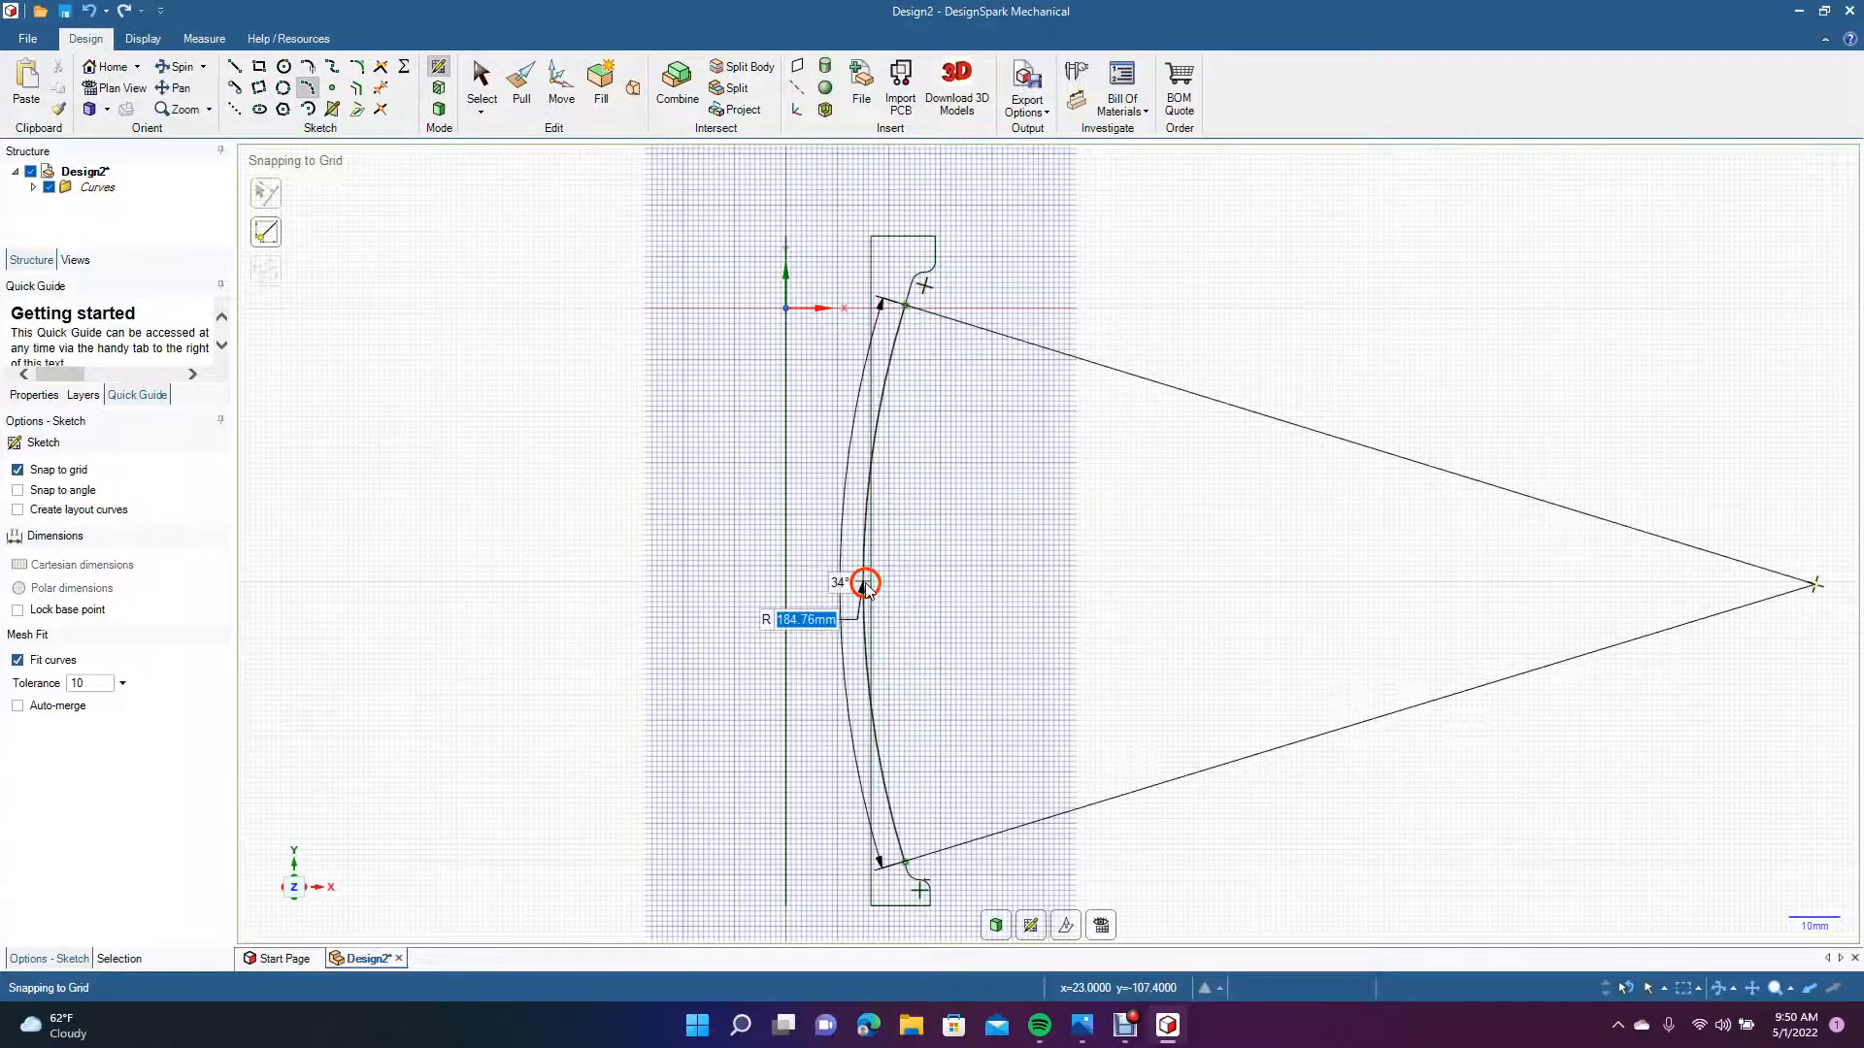
{"action": "left_click", "coordinate": [921, 516]}
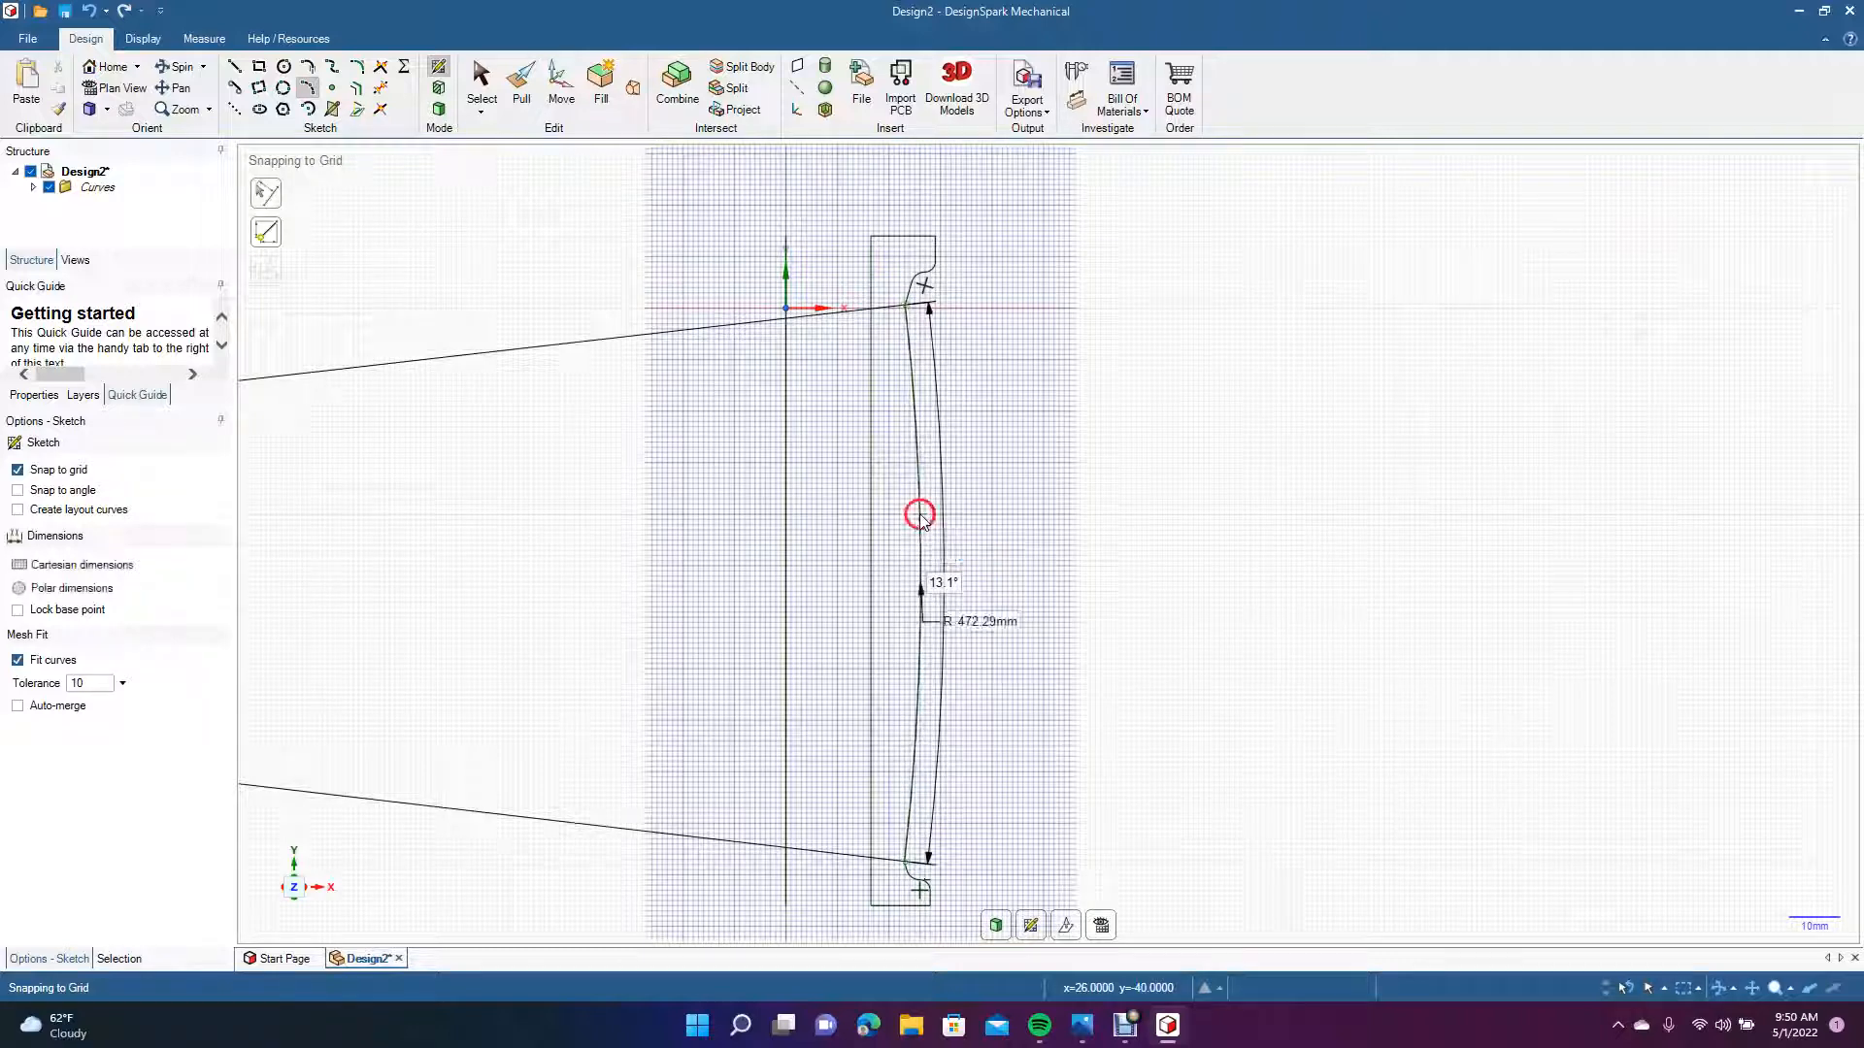
{"action": "left_click", "coordinate": [482, 79]}
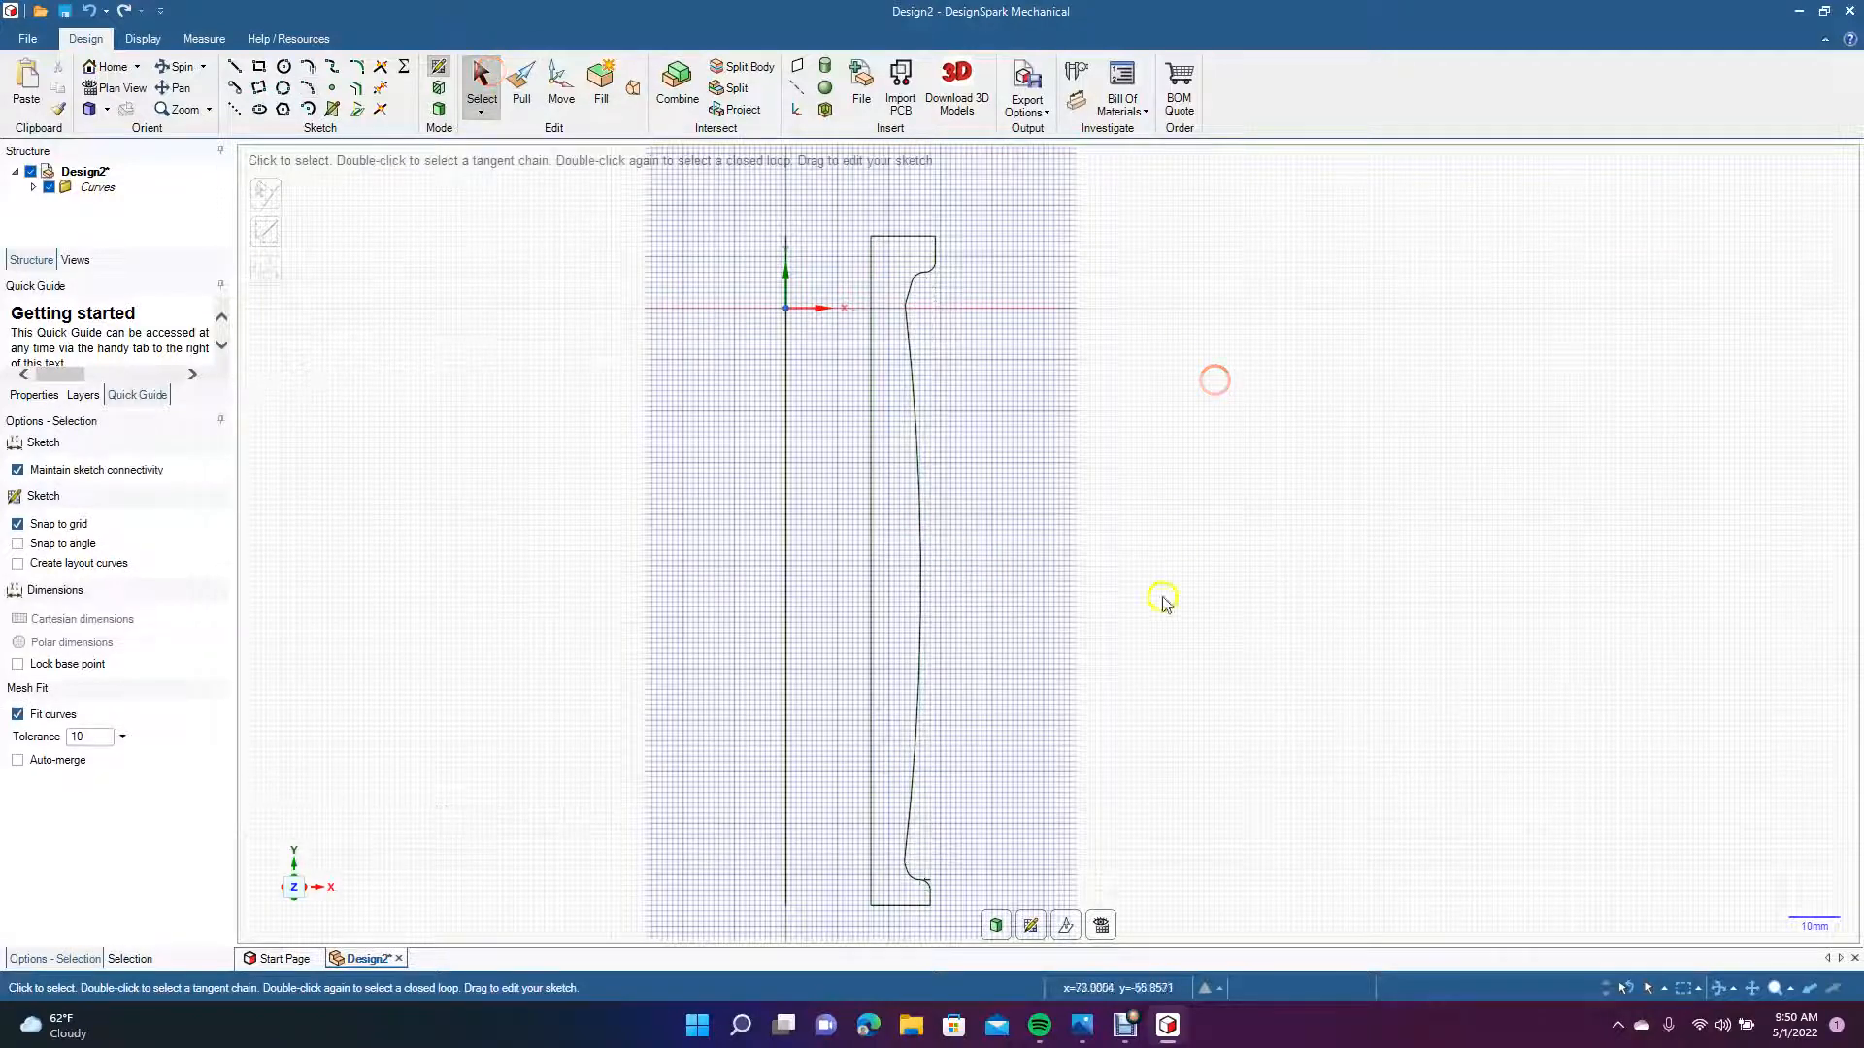
Round the junction of the upper flange slope and the bulging wall arc at about 59 mm diameter, and trim away the leftover slope segment.
{"action": "scroll", "coordinate": [894, 354], "scroll_direction": "up", "scroll_amount": 3, "text": "ctrl"}
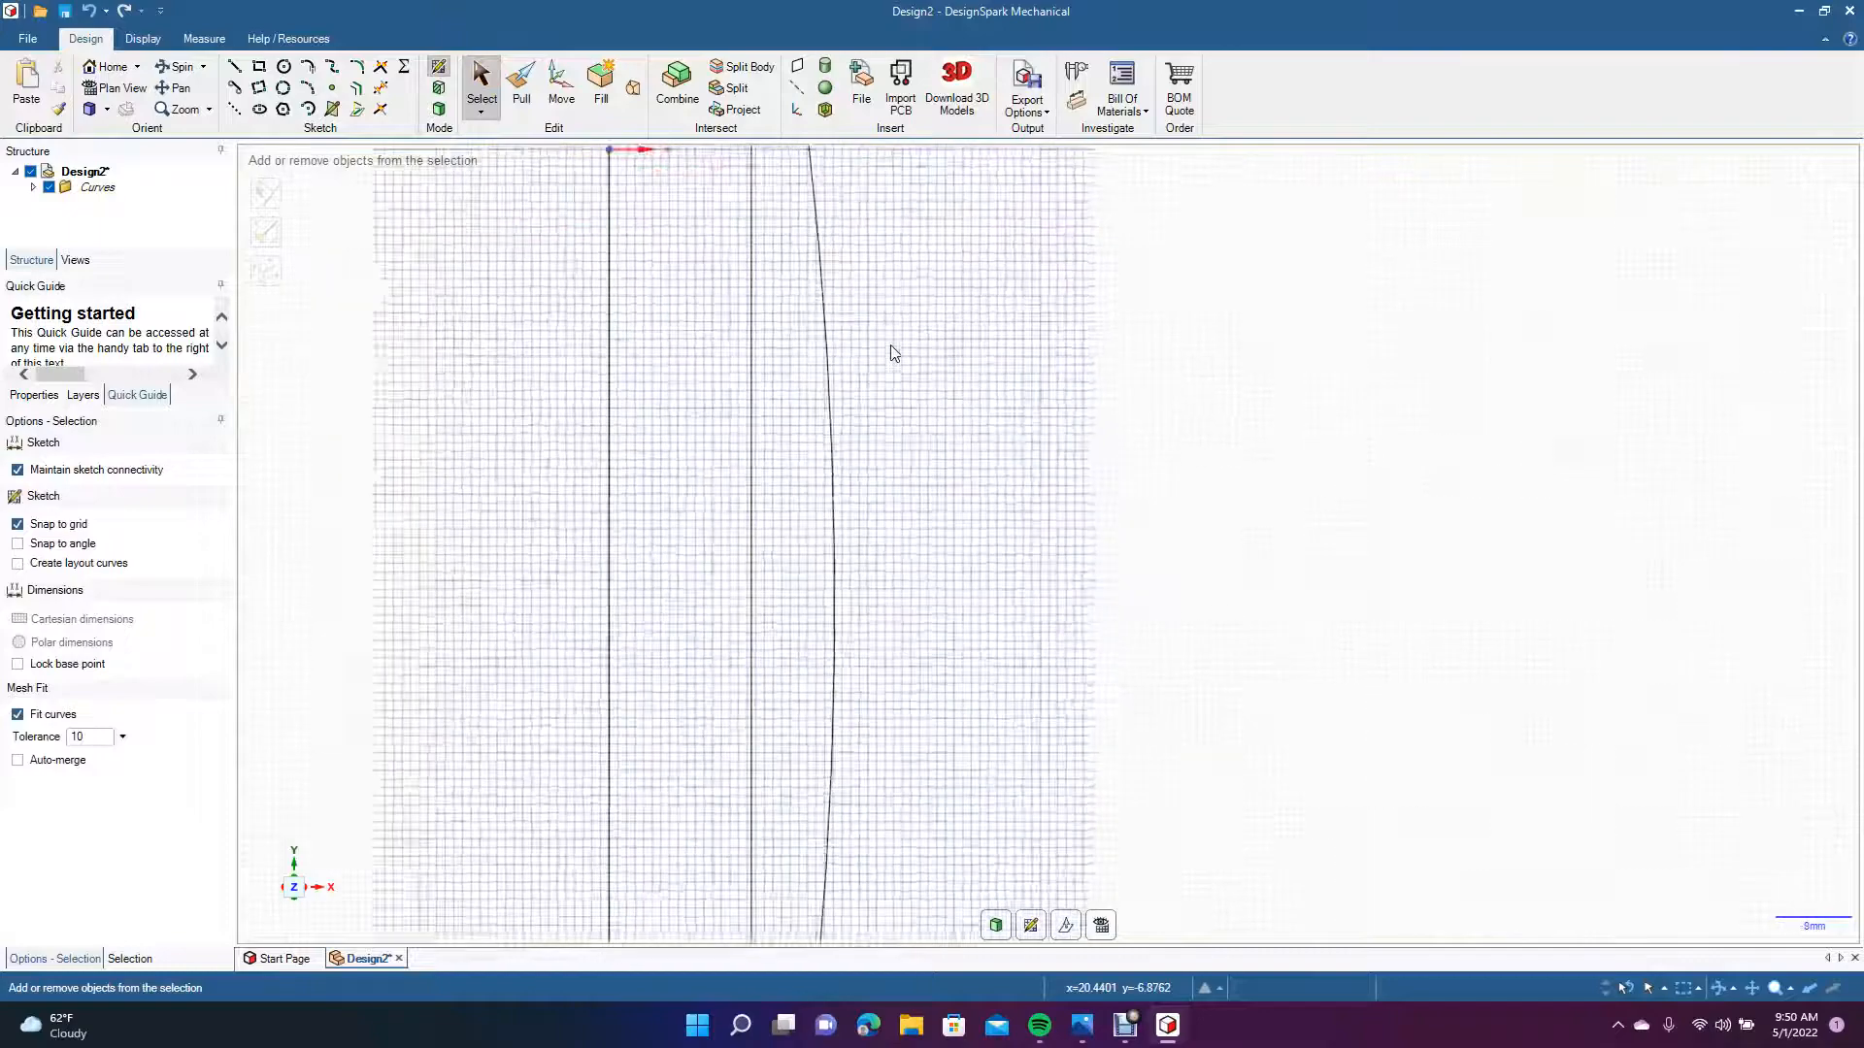
{"action": "scroll", "coordinate": [894, 353], "scroll_direction": "up", "scroll_amount": 2, "text": "ctrl"}
{"action": "left_click", "coordinate": [182, 87]}
{"action": "left_click_drag", "start_coordinate": [557, 347], "coordinate": [578, 737]}
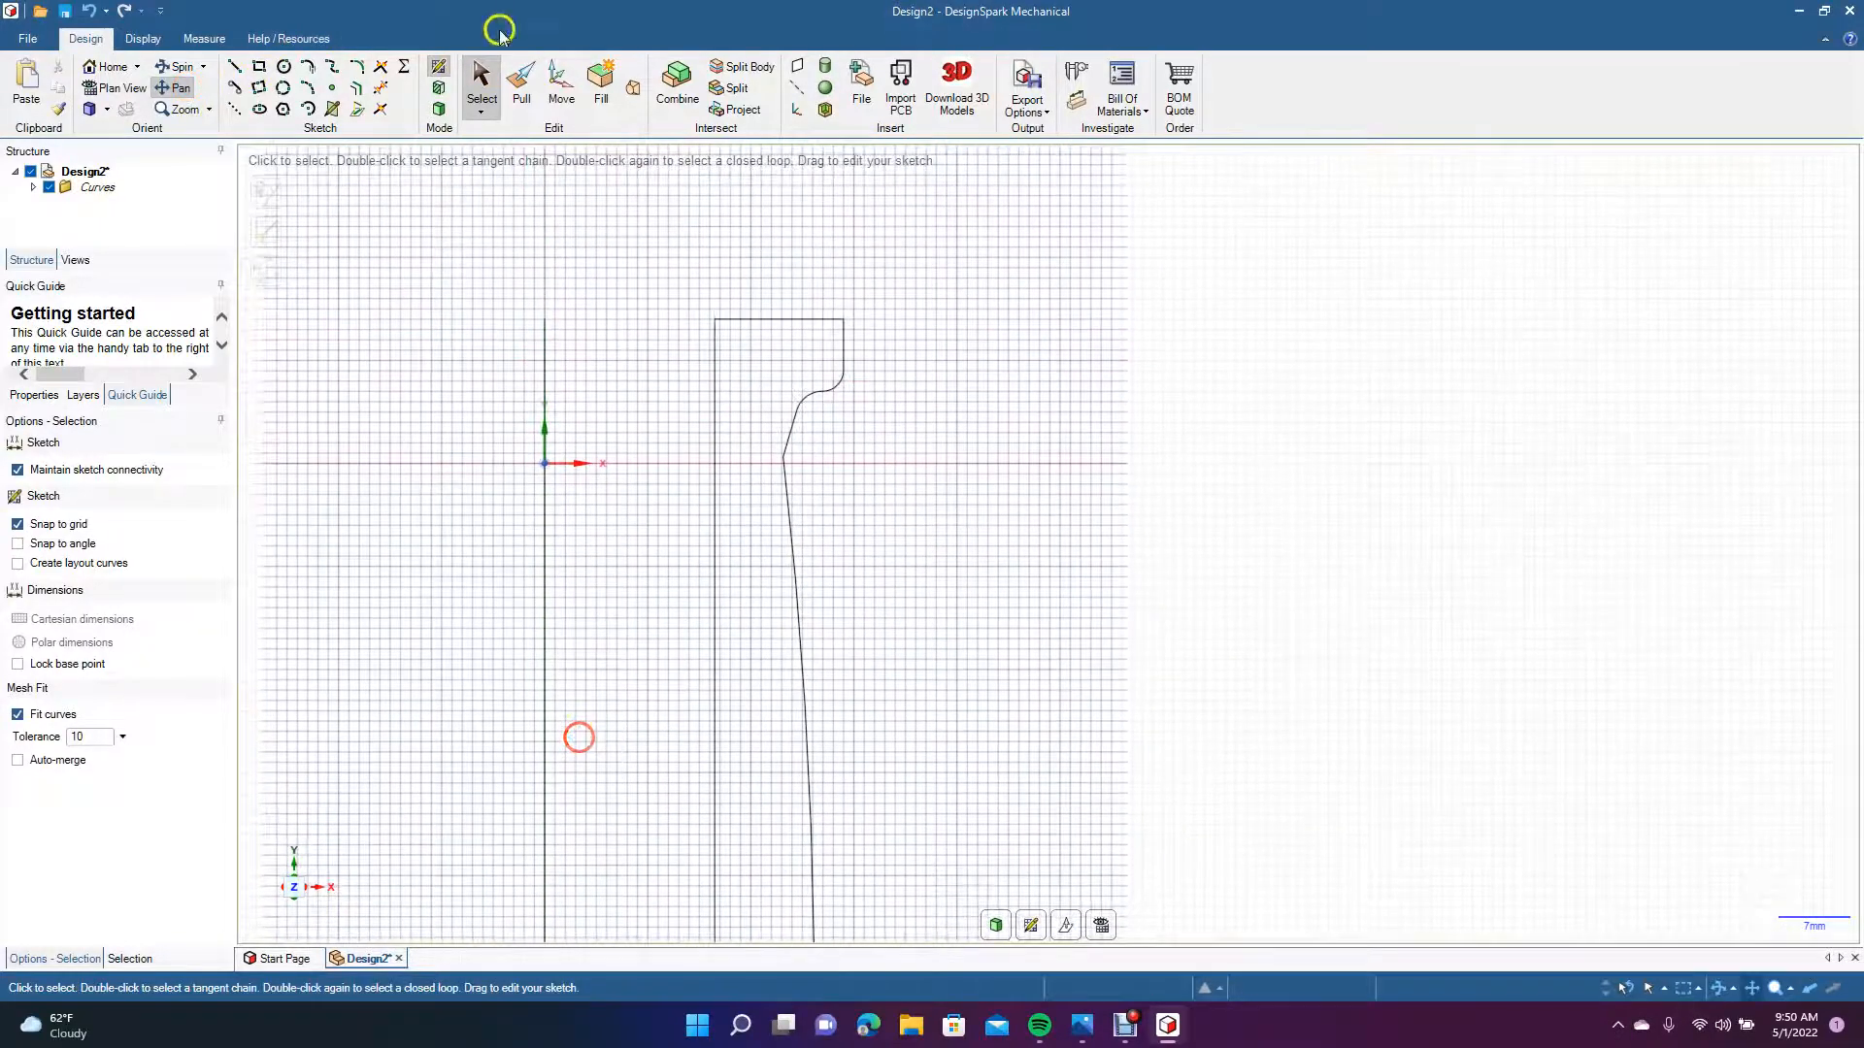
{"action": "left_click", "coordinate": [357, 70]}
{"action": "left_click", "coordinate": [791, 439]}
{"action": "left_click", "coordinate": [791, 518]}
{"action": "left_click", "coordinate": [481, 82]}
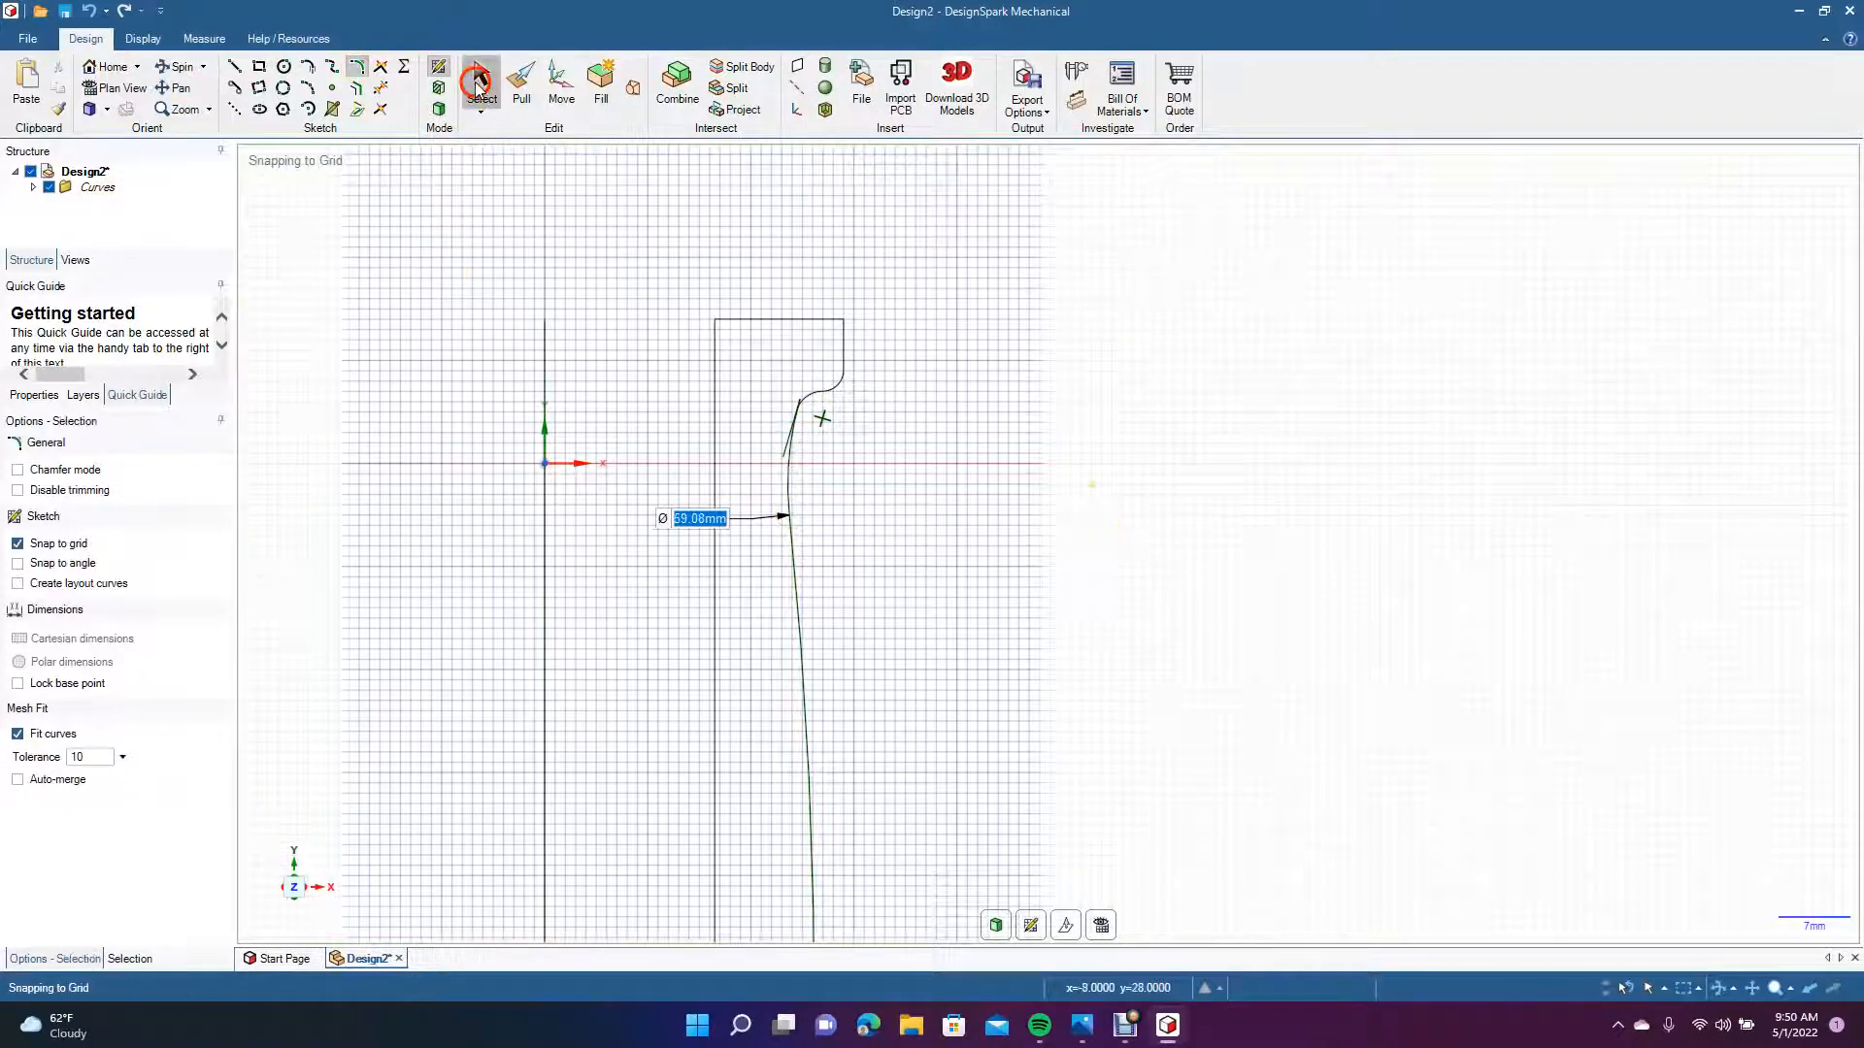
{"action": "left_click", "coordinate": [380, 94]}
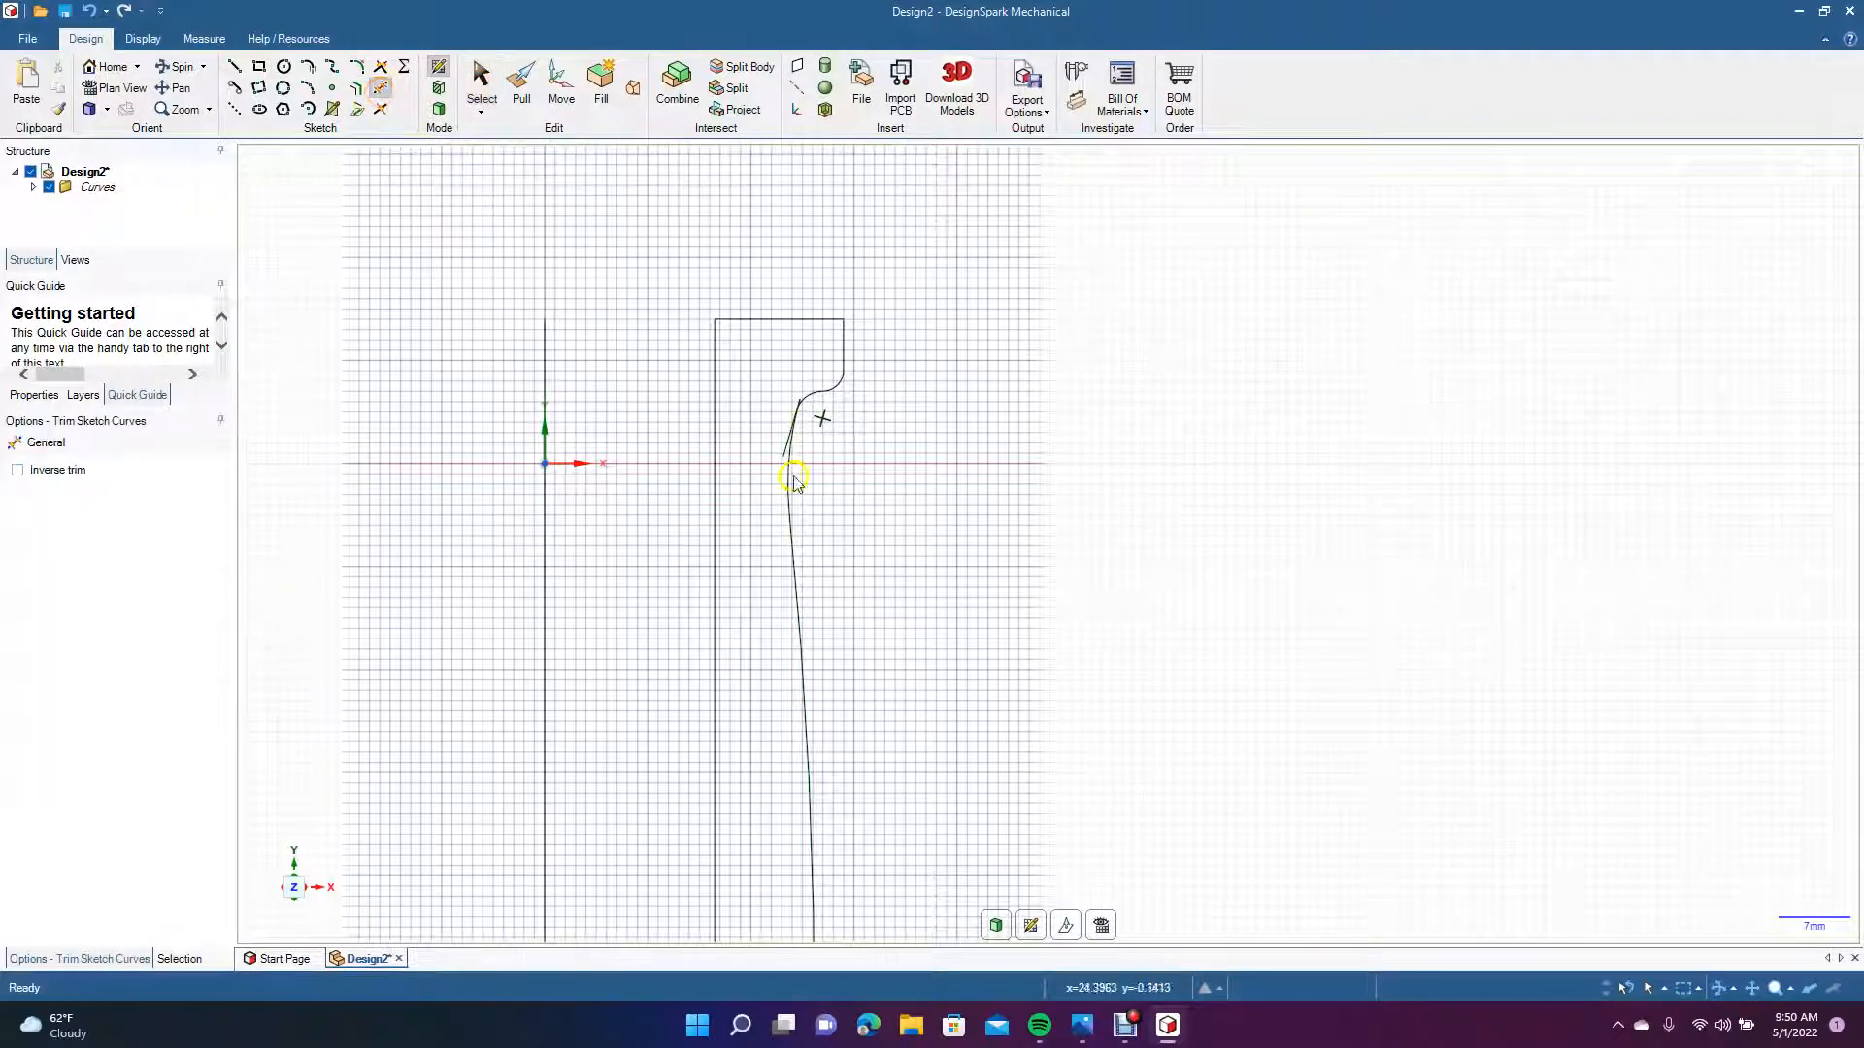
{"action": "left_click", "coordinate": [799, 405]}
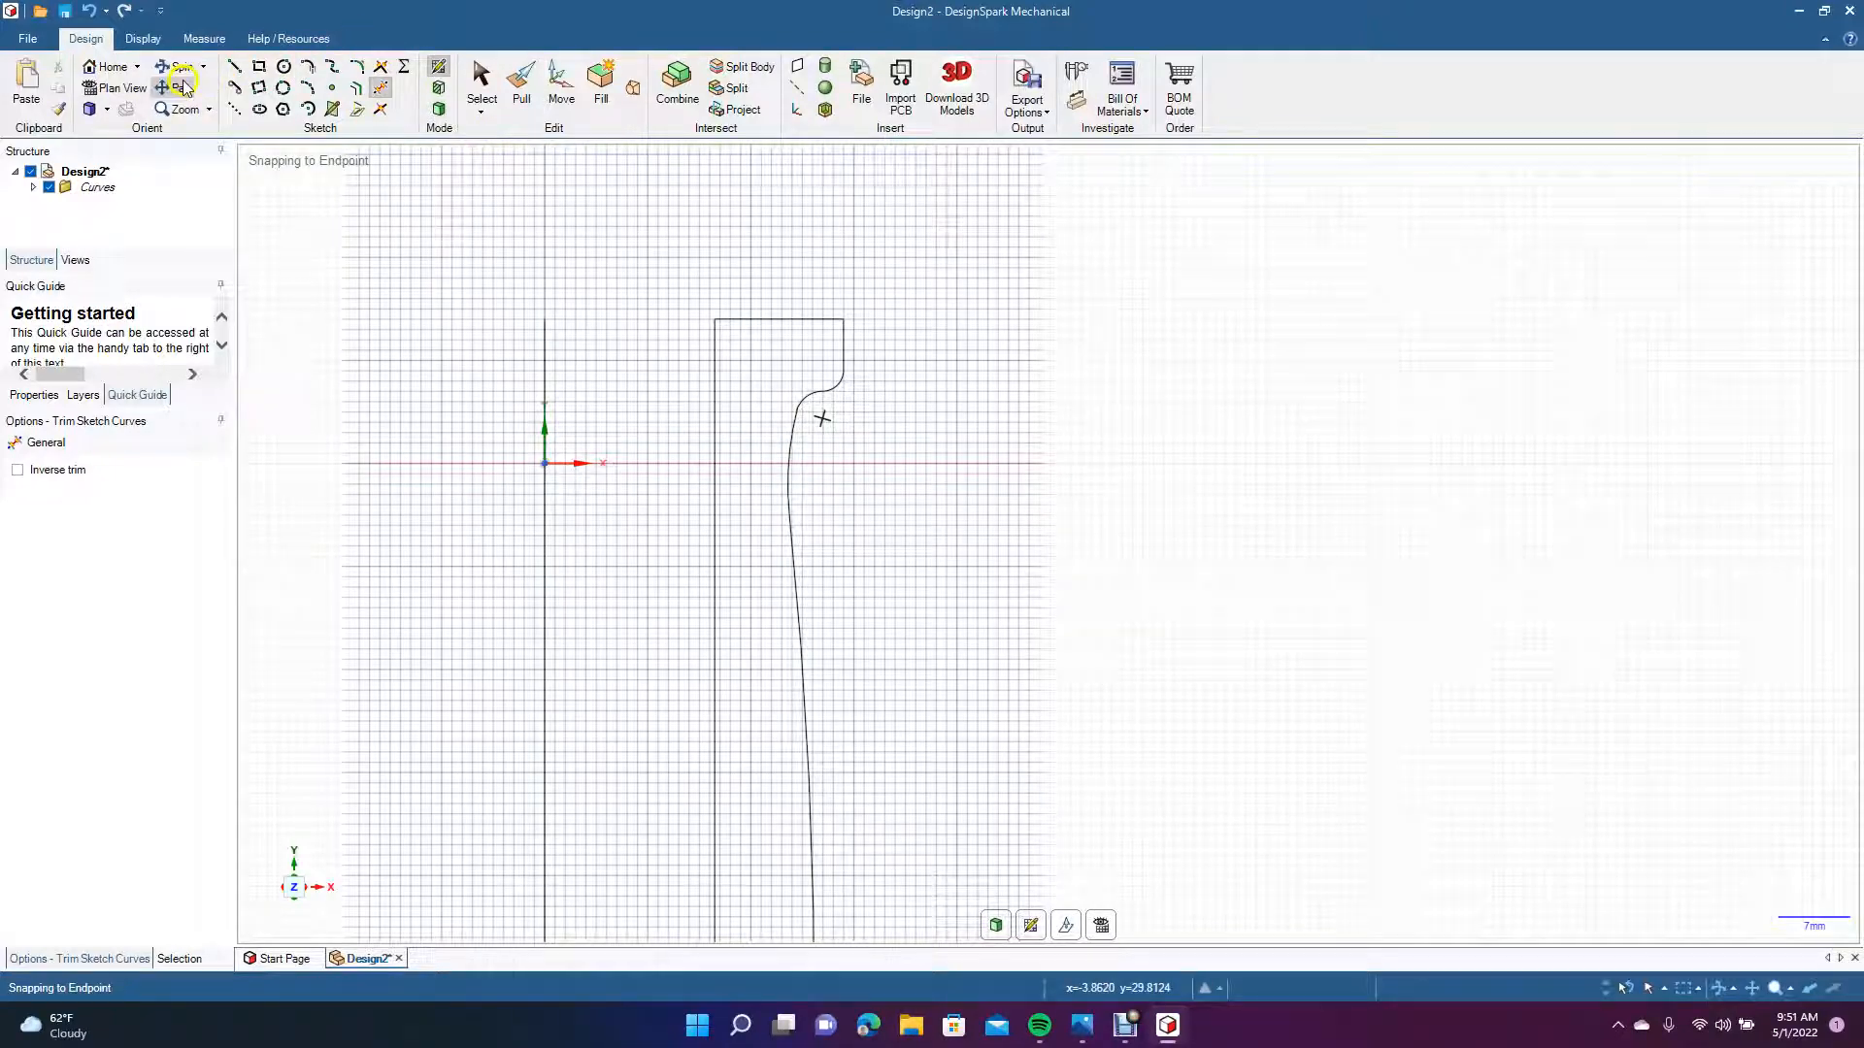
Trim away the tiny leftover line stub beside the rounded outer corner of the lower flange.
{"action": "mouse_move", "coordinate": [624, 562]}
{"action": "left_mouse_down"}
{"action": "mouse_move", "coordinate": [612, 204]}
{"action": "mouse_move", "coordinate": [695, 204]}
{"action": "left_mouse_up"}
{"action": "left_click_drag", "start_coordinate": [649, 578], "coordinate": [594, 492]}
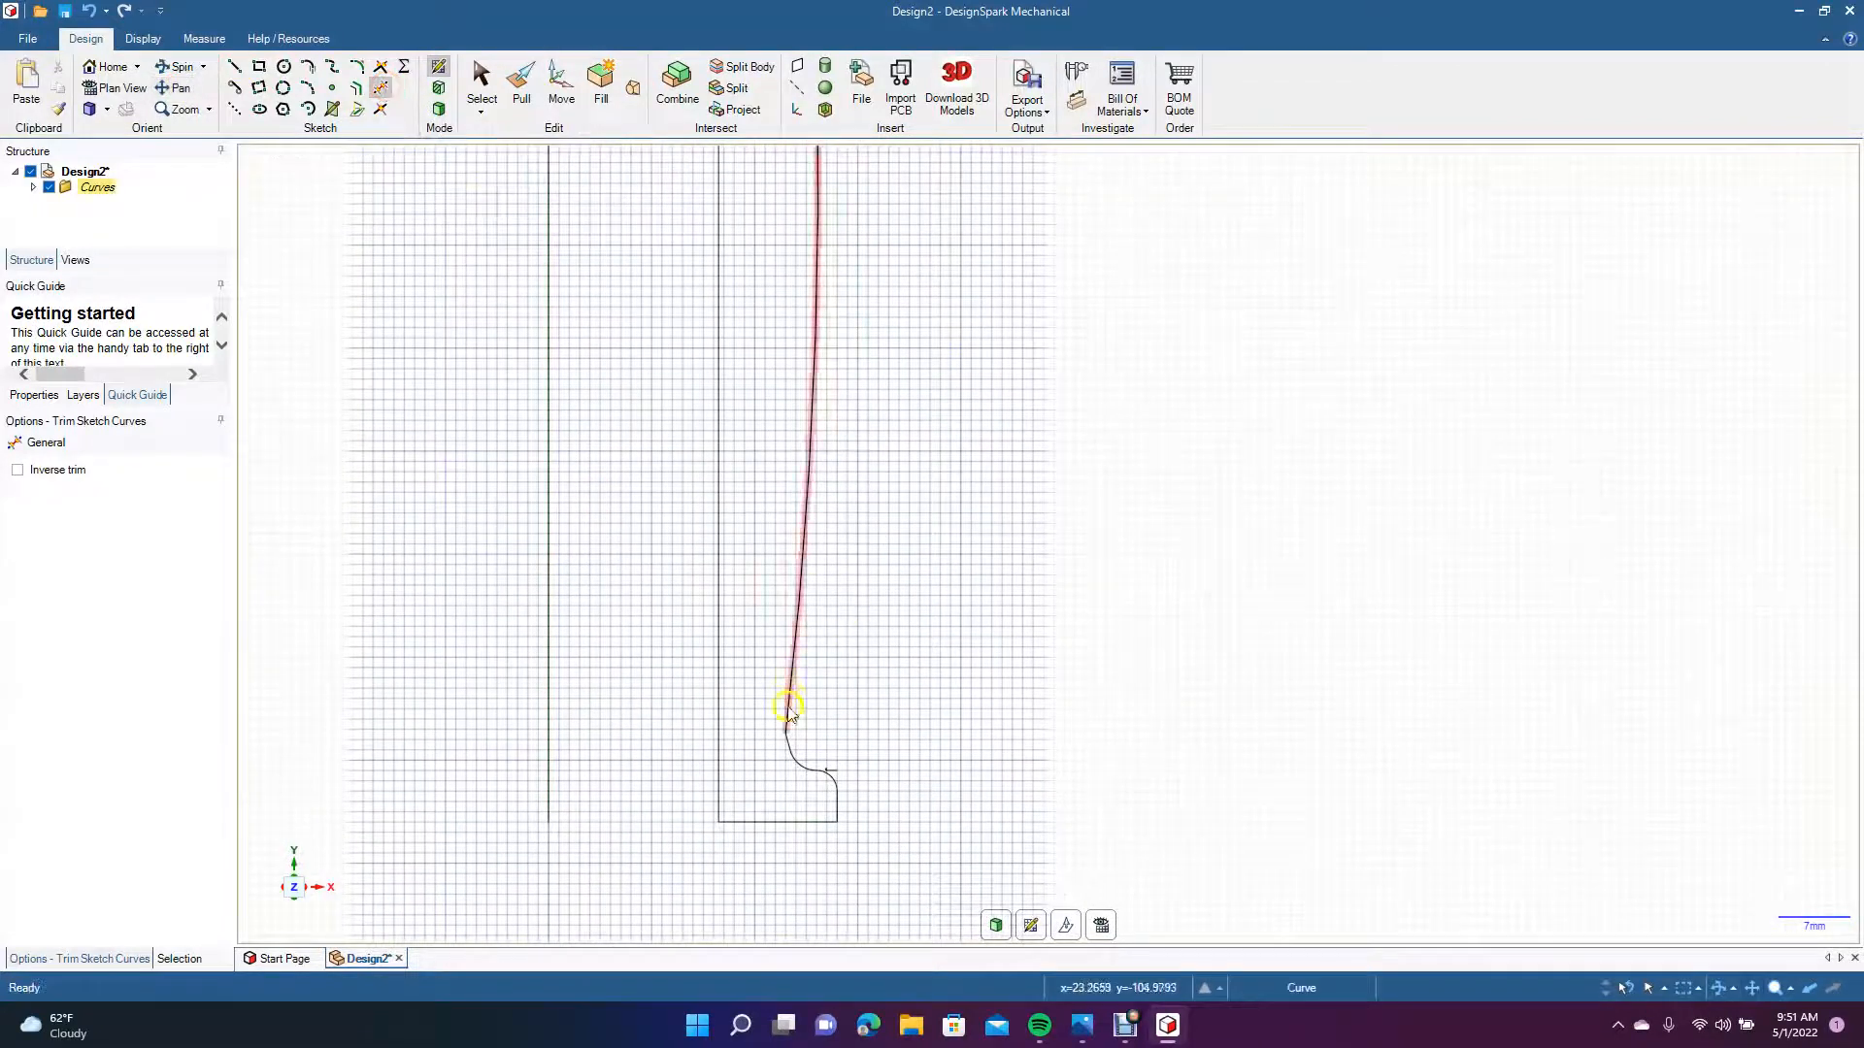
{"action": "left_click", "coordinate": [836, 772]}
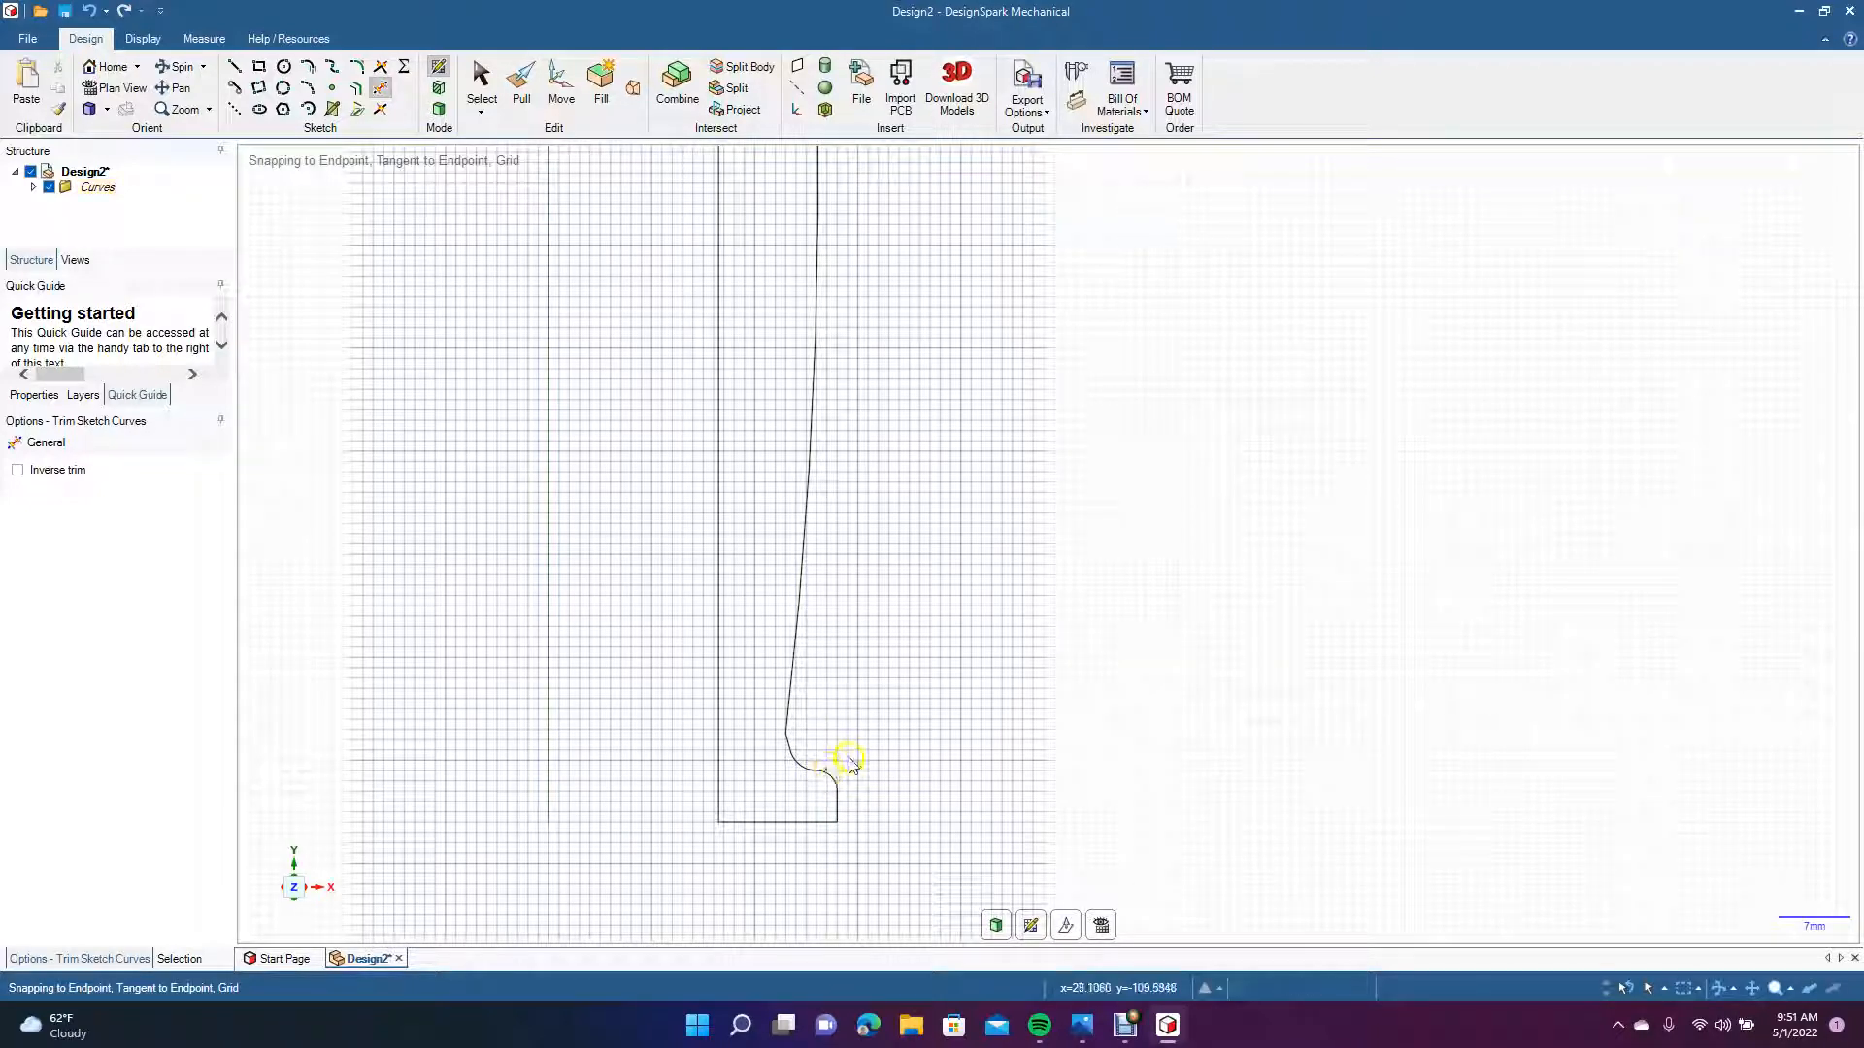
{"action": "scroll", "coordinate": [851, 761], "scroll_direction": "up", "scroll_amount": 4}
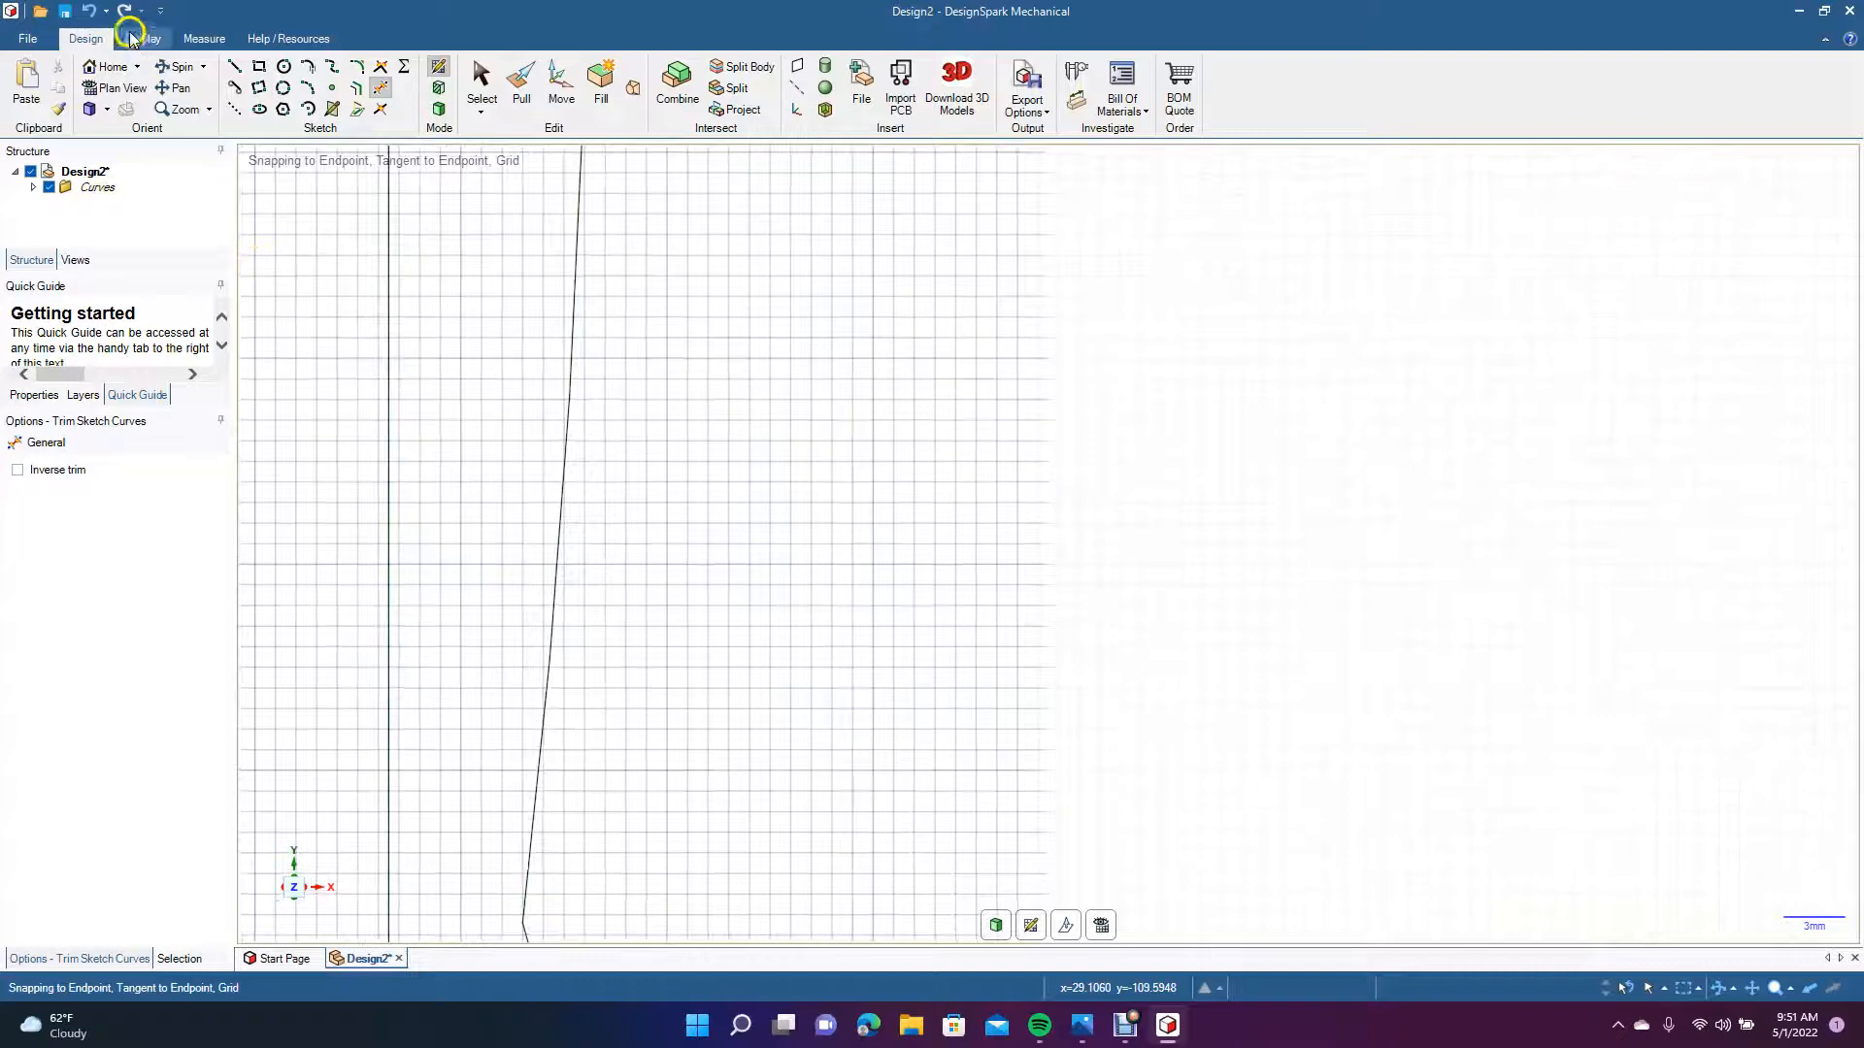
{"action": "left_click", "coordinate": [173, 88]}
{"action": "left_click_drag", "start_coordinate": [492, 695], "coordinate": [686, 424]}
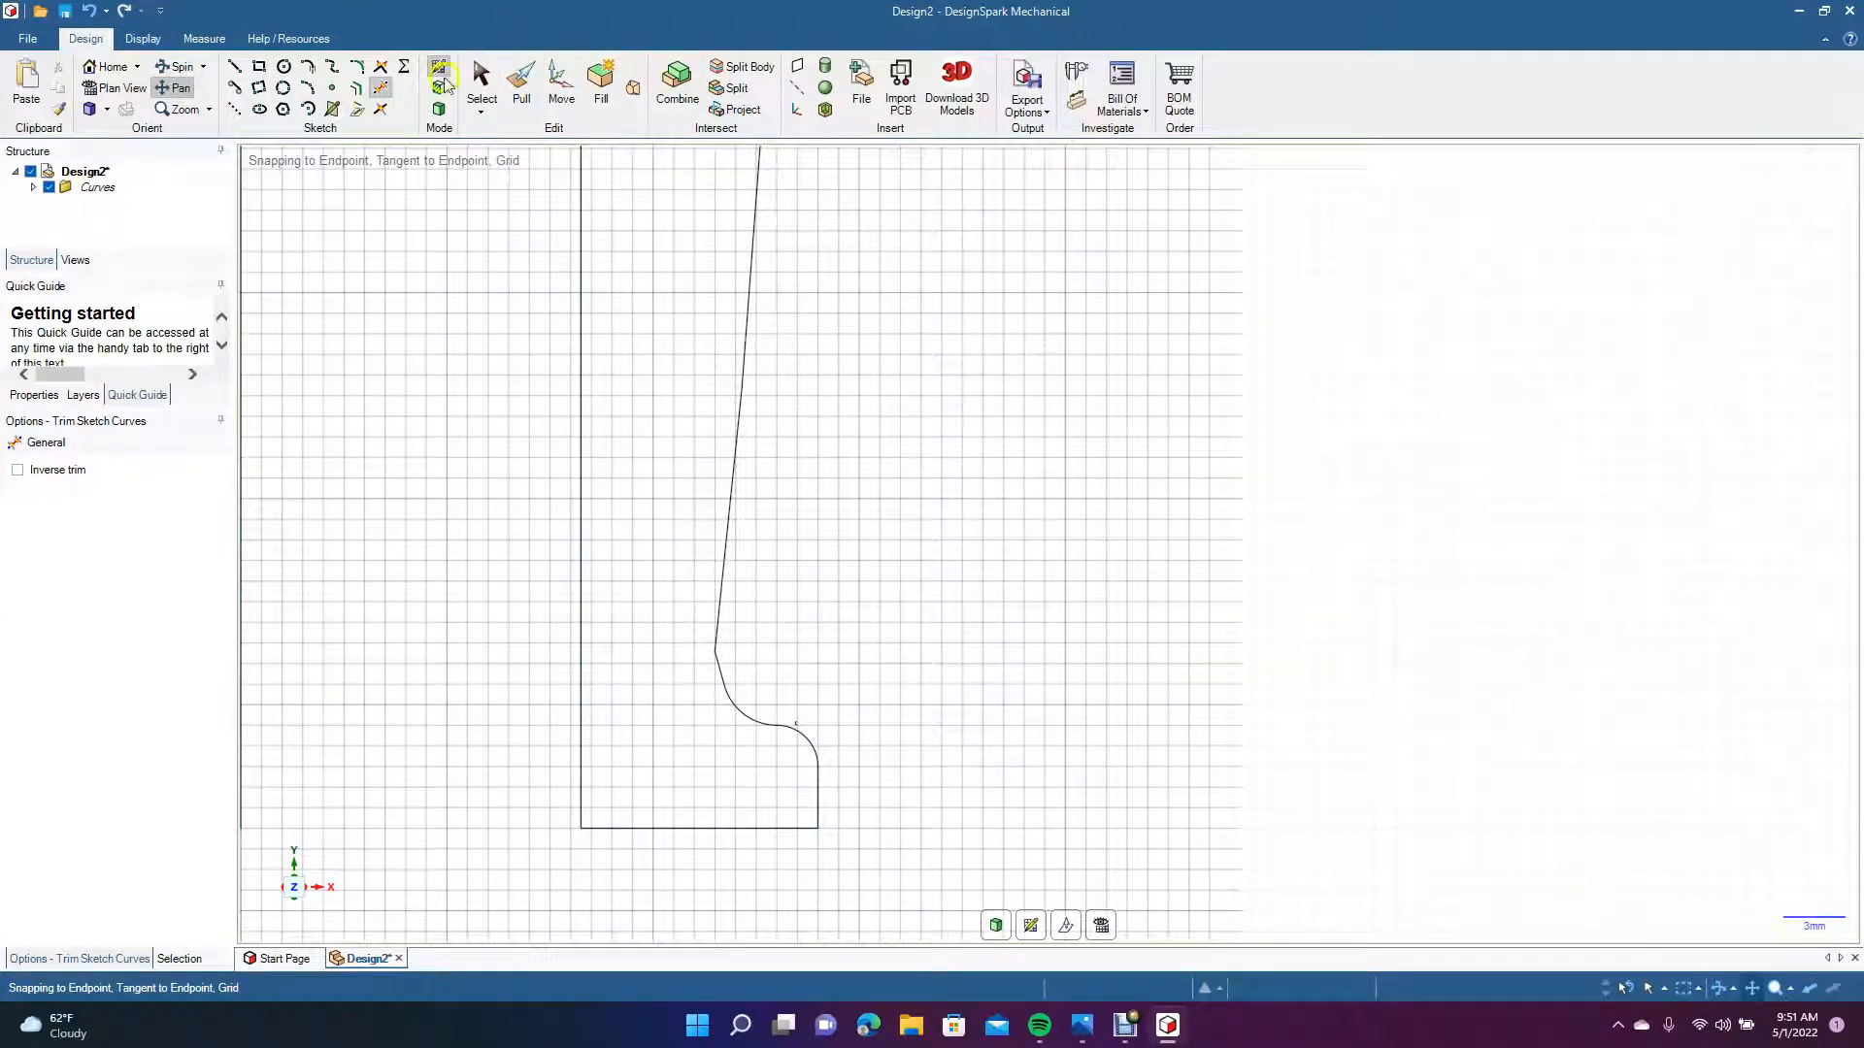
{"action": "left_click", "coordinate": [378, 87]}
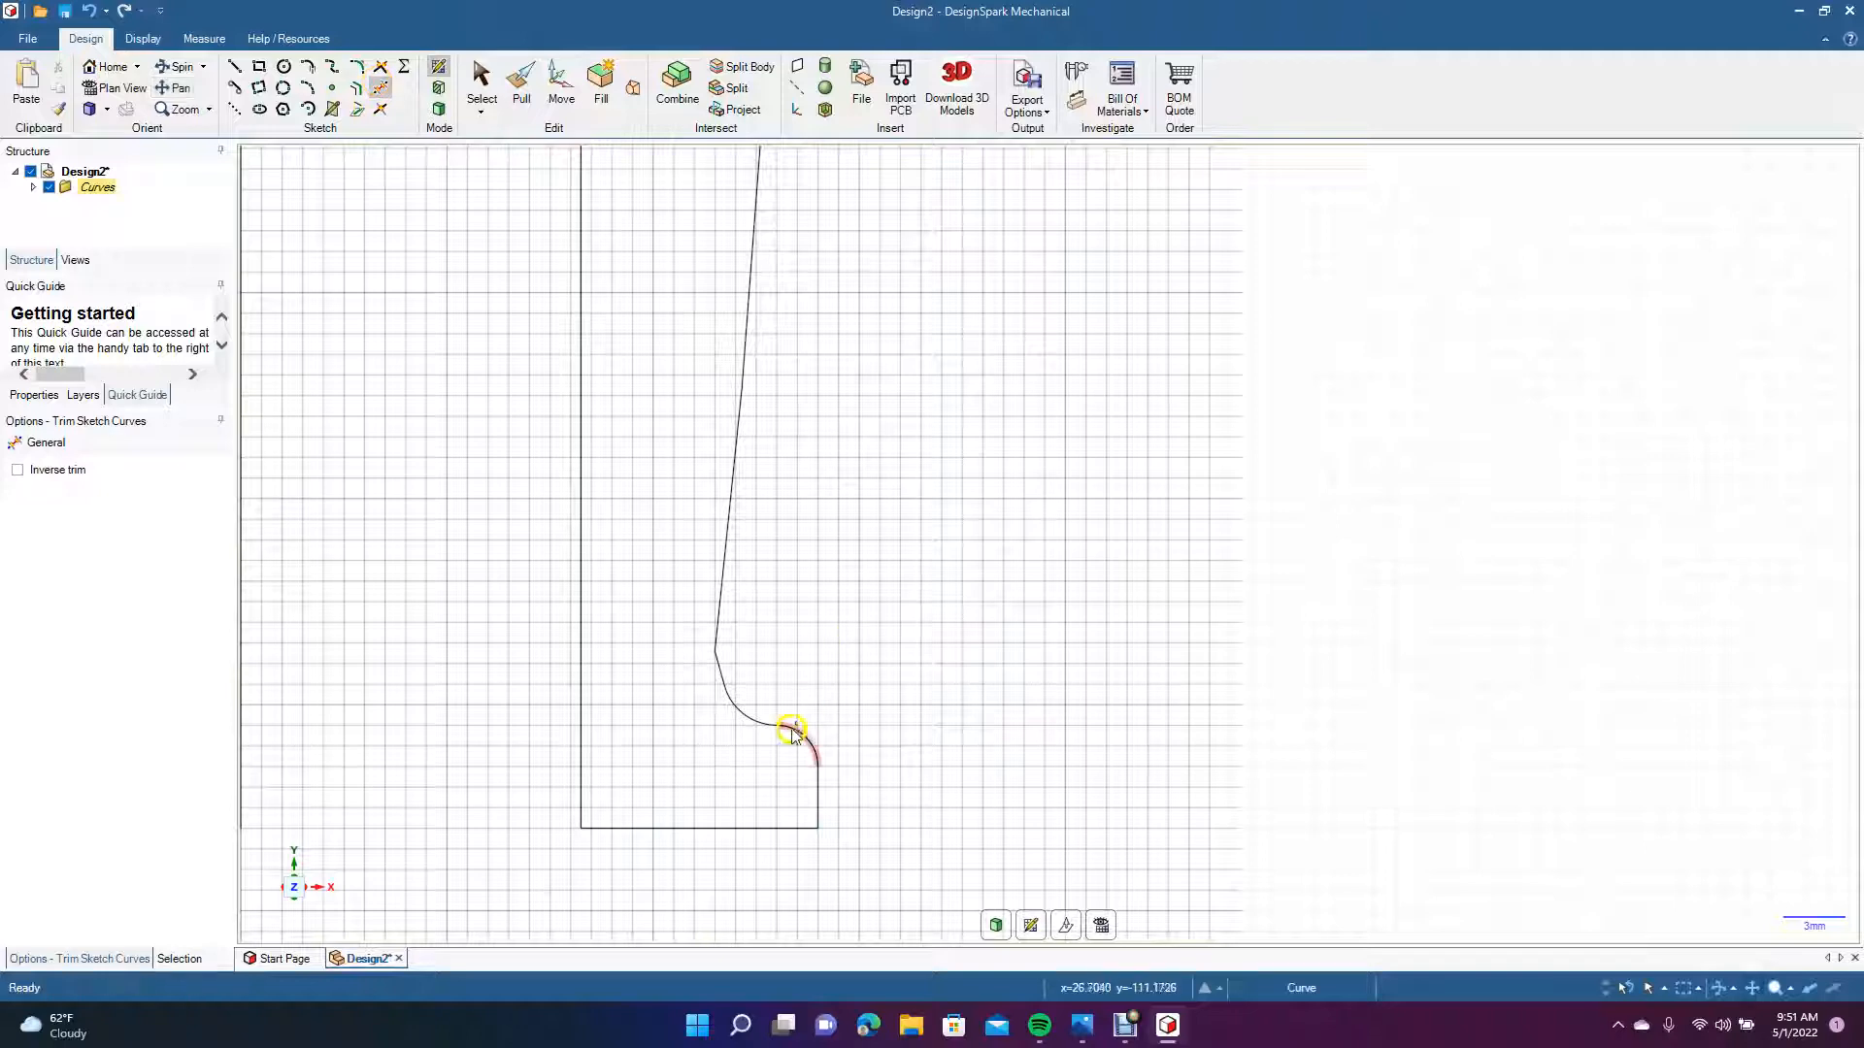
{"action": "left_click", "coordinate": [794, 728]}
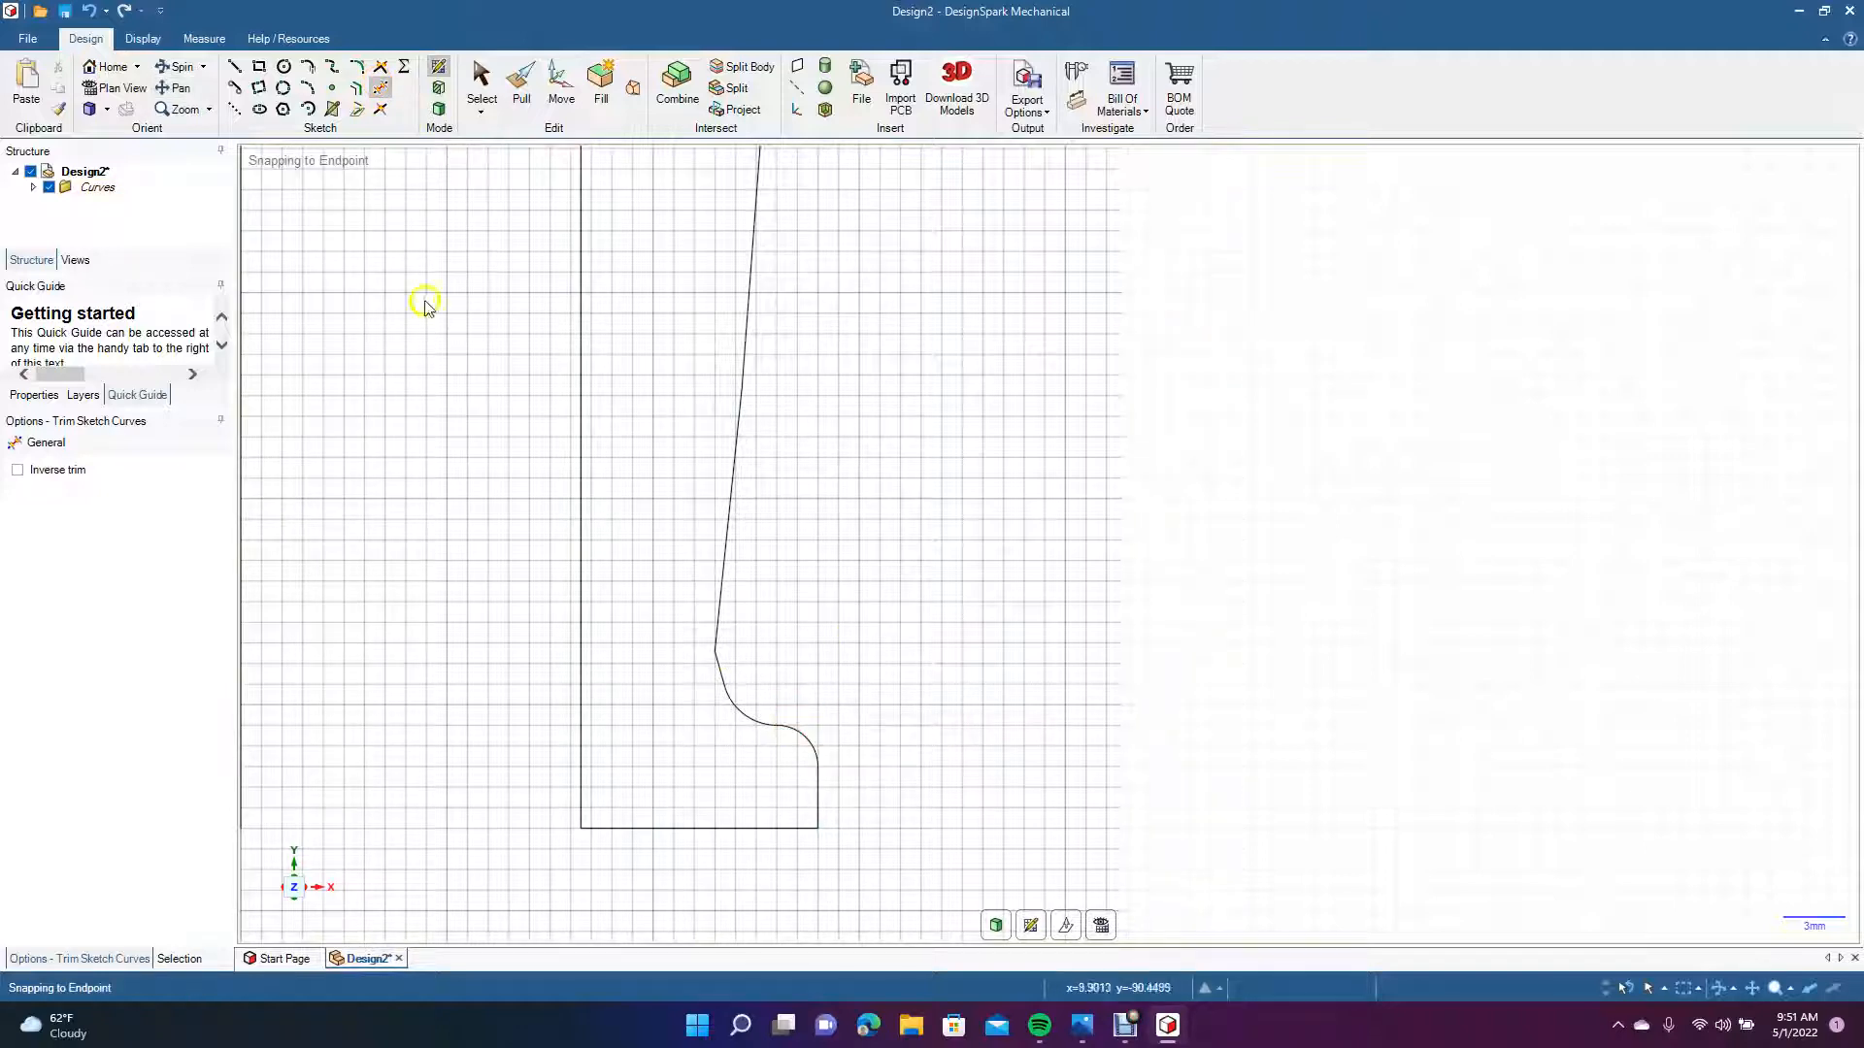
Round the junction of the bulging wall arc and the lower flange's concave curve at about 17.9 mm diameter.
{"action": "left_click", "coordinate": [358, 68]}
{"action": "left_click", "coordinate": [722, 579]}
{"action": "left_click", "coordinate": [727, 692]}
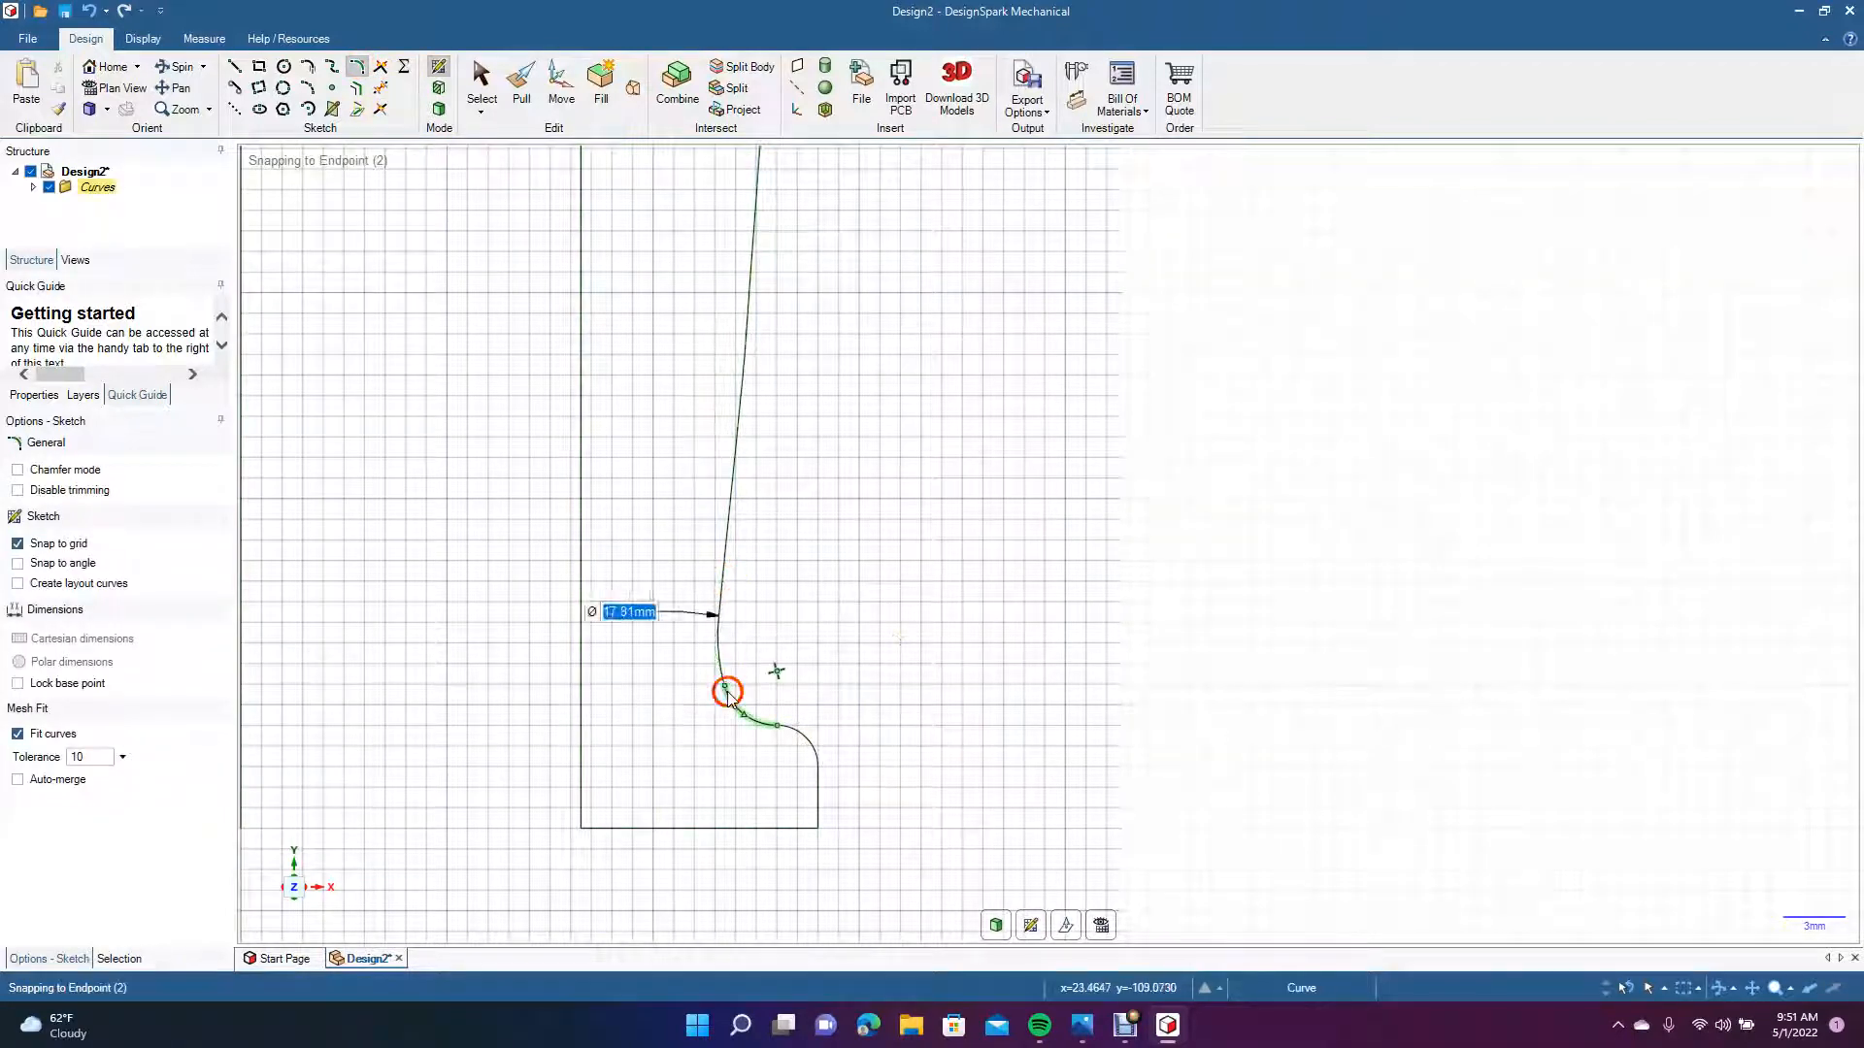
{"action": "left_click", "coordinate": [481, 75]}
{"action": "left_click", "coordinate": [1403, 380]}
Revolve the closed wall profile a full turn around the central axis line into a hollow solid.
{"action": "scroll", "coordinate": [1407, 385], "scroll_direction": "down", "scroll_amount": 8, "text": "ctrl"}
{"action": "scroll", "coordinate": [1408, 385], "scroll_direction": "down", "scroll_amount": 1, "text": "ctrl"}
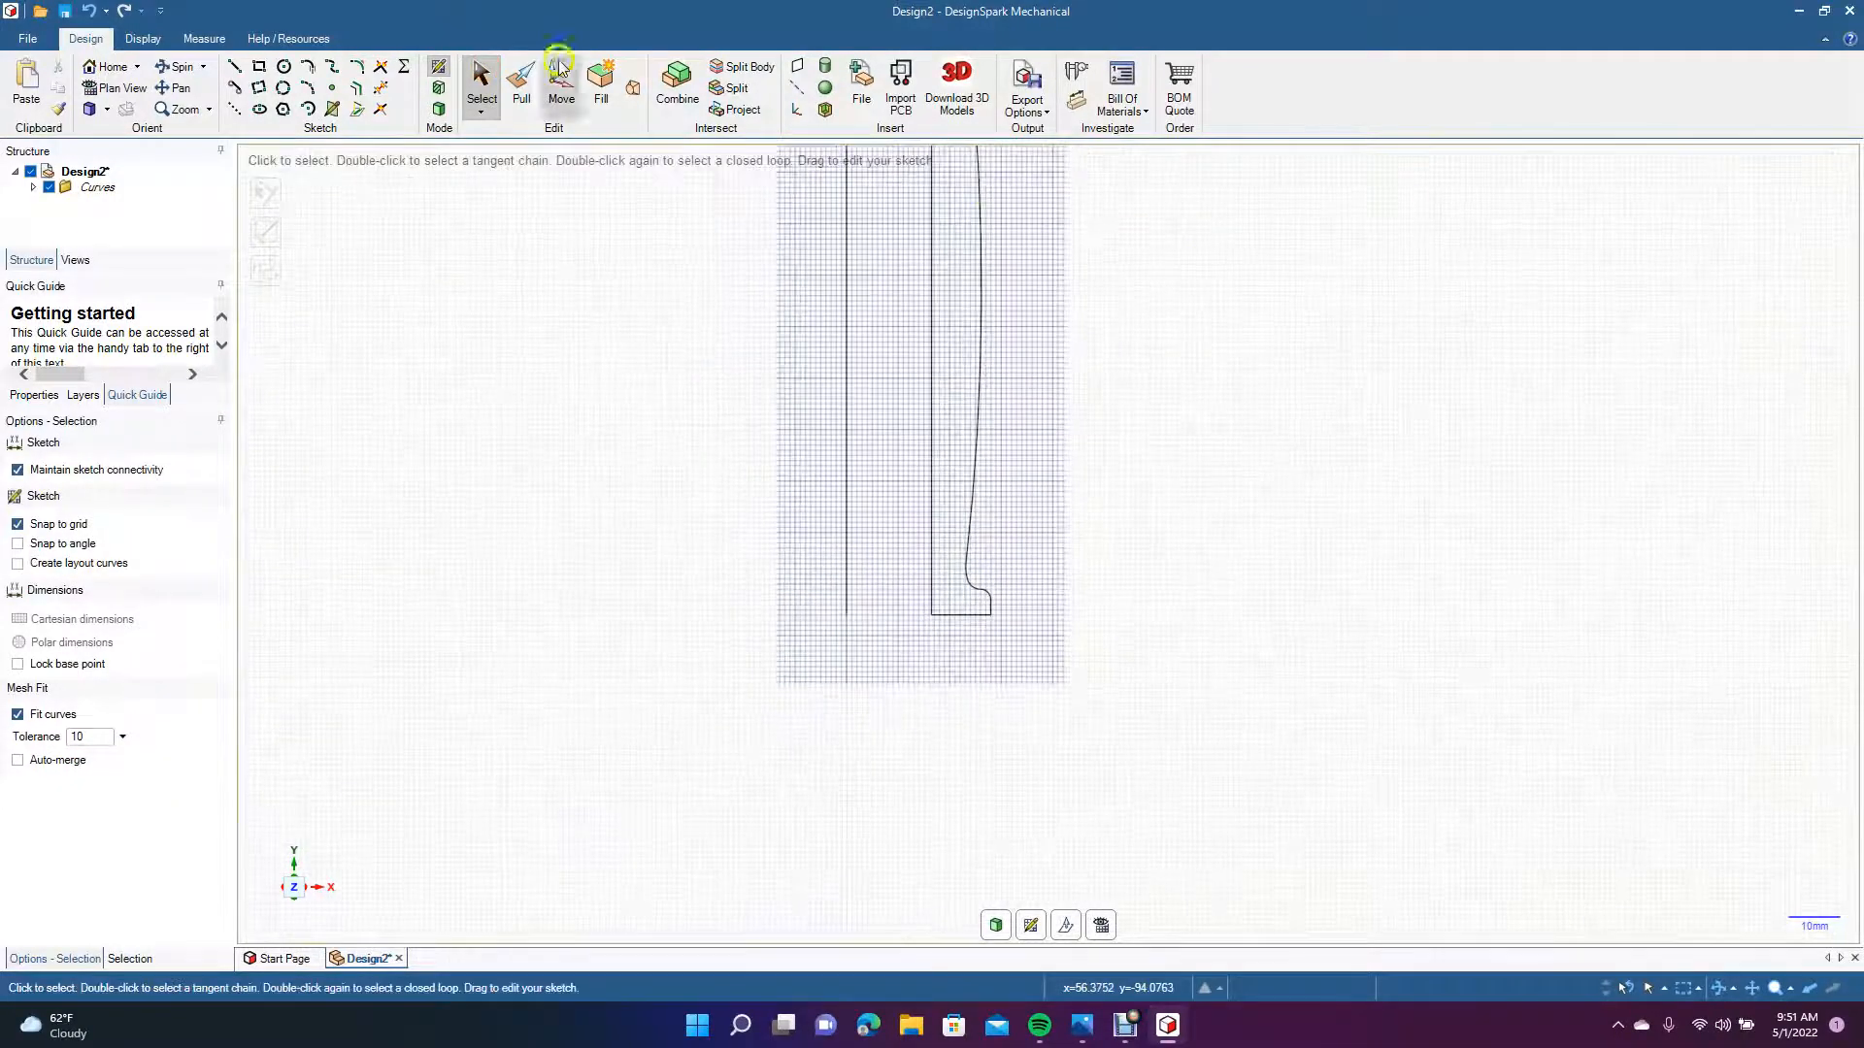
{"action": "left_click", "coordinate": [171, 87]}
{"action": "left_click_drag", "start_coordinate": [566, 312], "coordinate": [518, 551]}
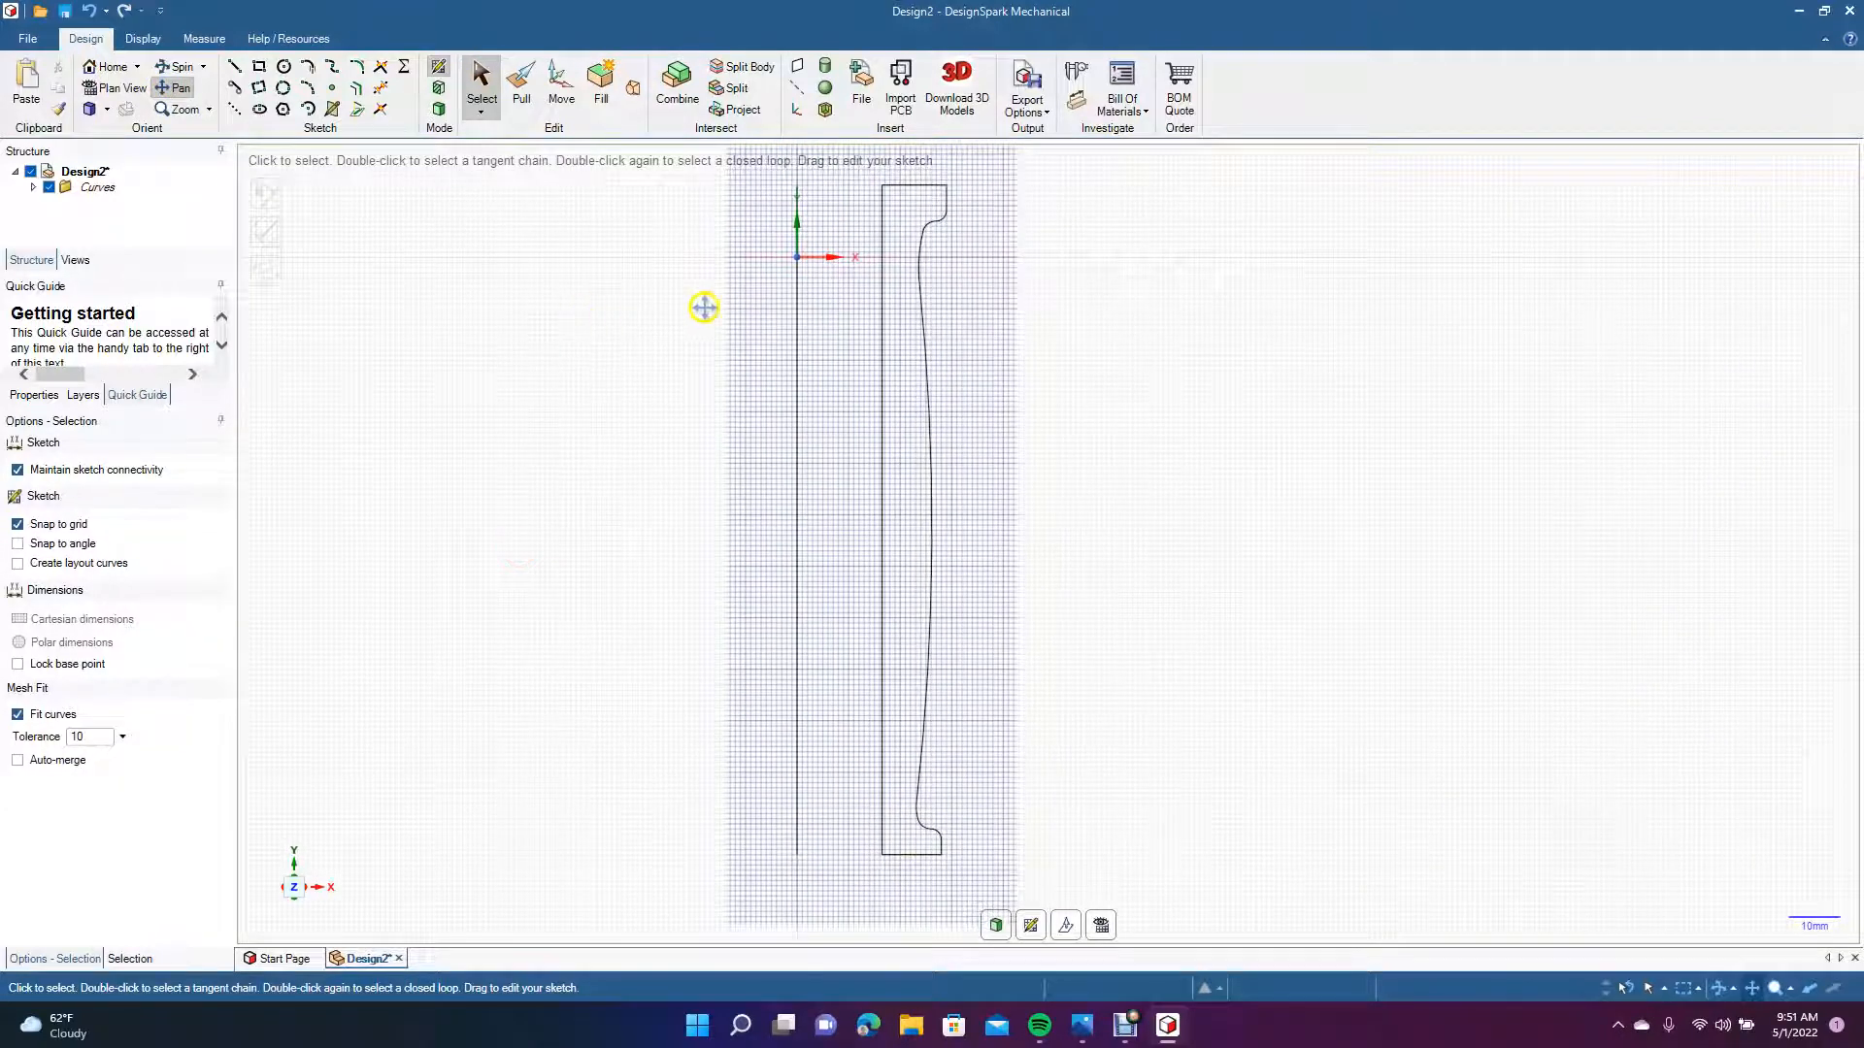
{"action": "key", "text": "p"}
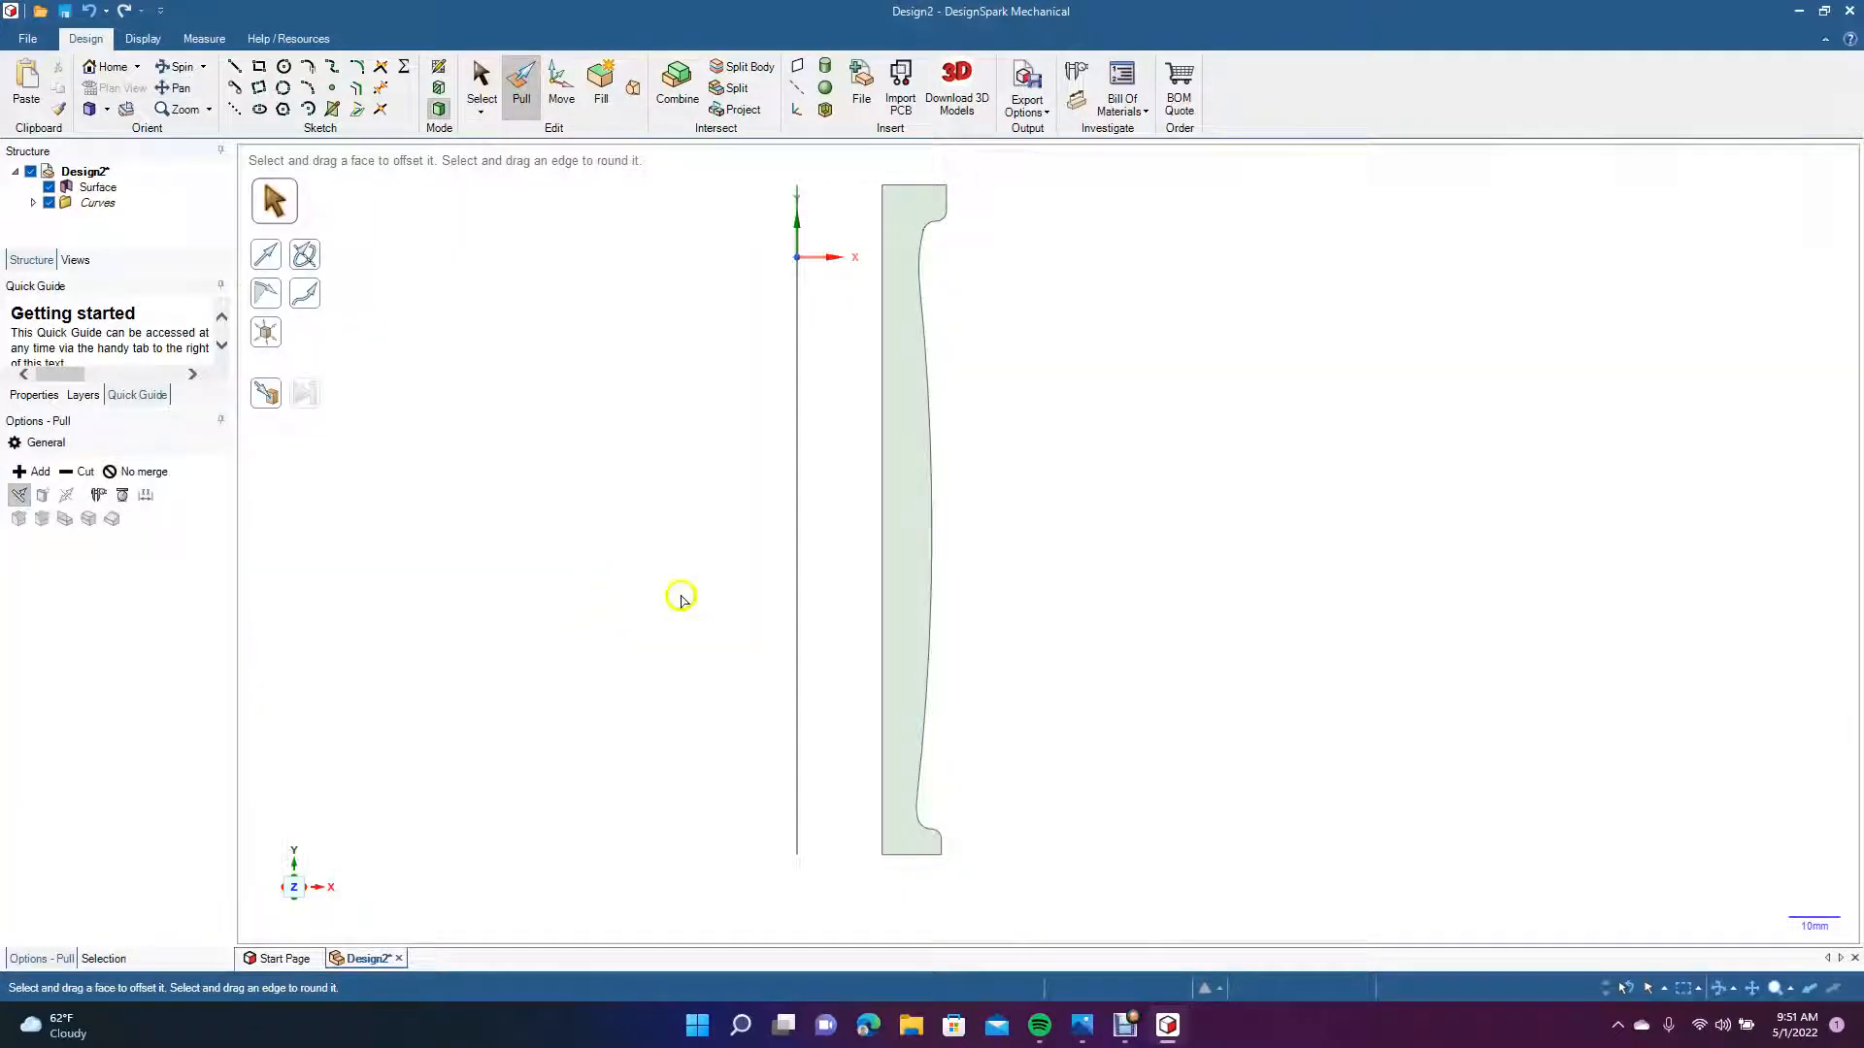
{"action": "left_click", "coordinate": [910, 592]}
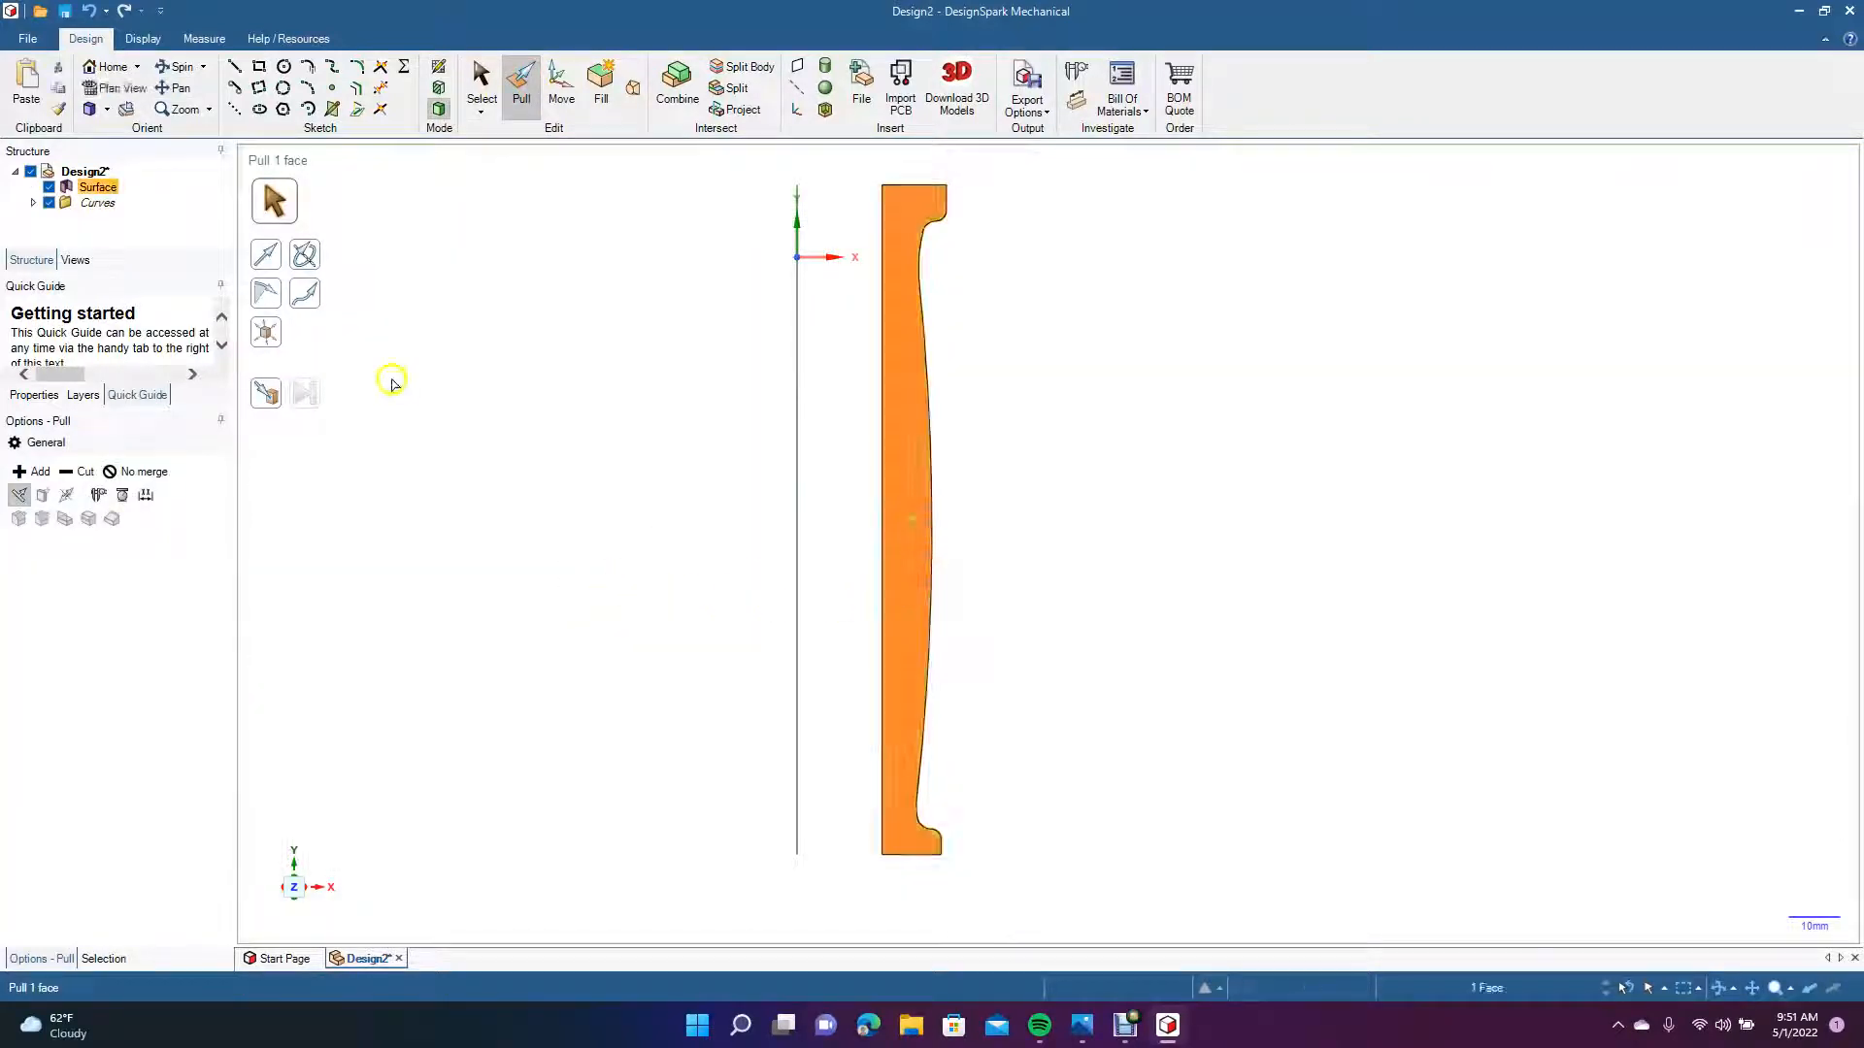
{"action": "left_click", "coordinate": [308, 260]}
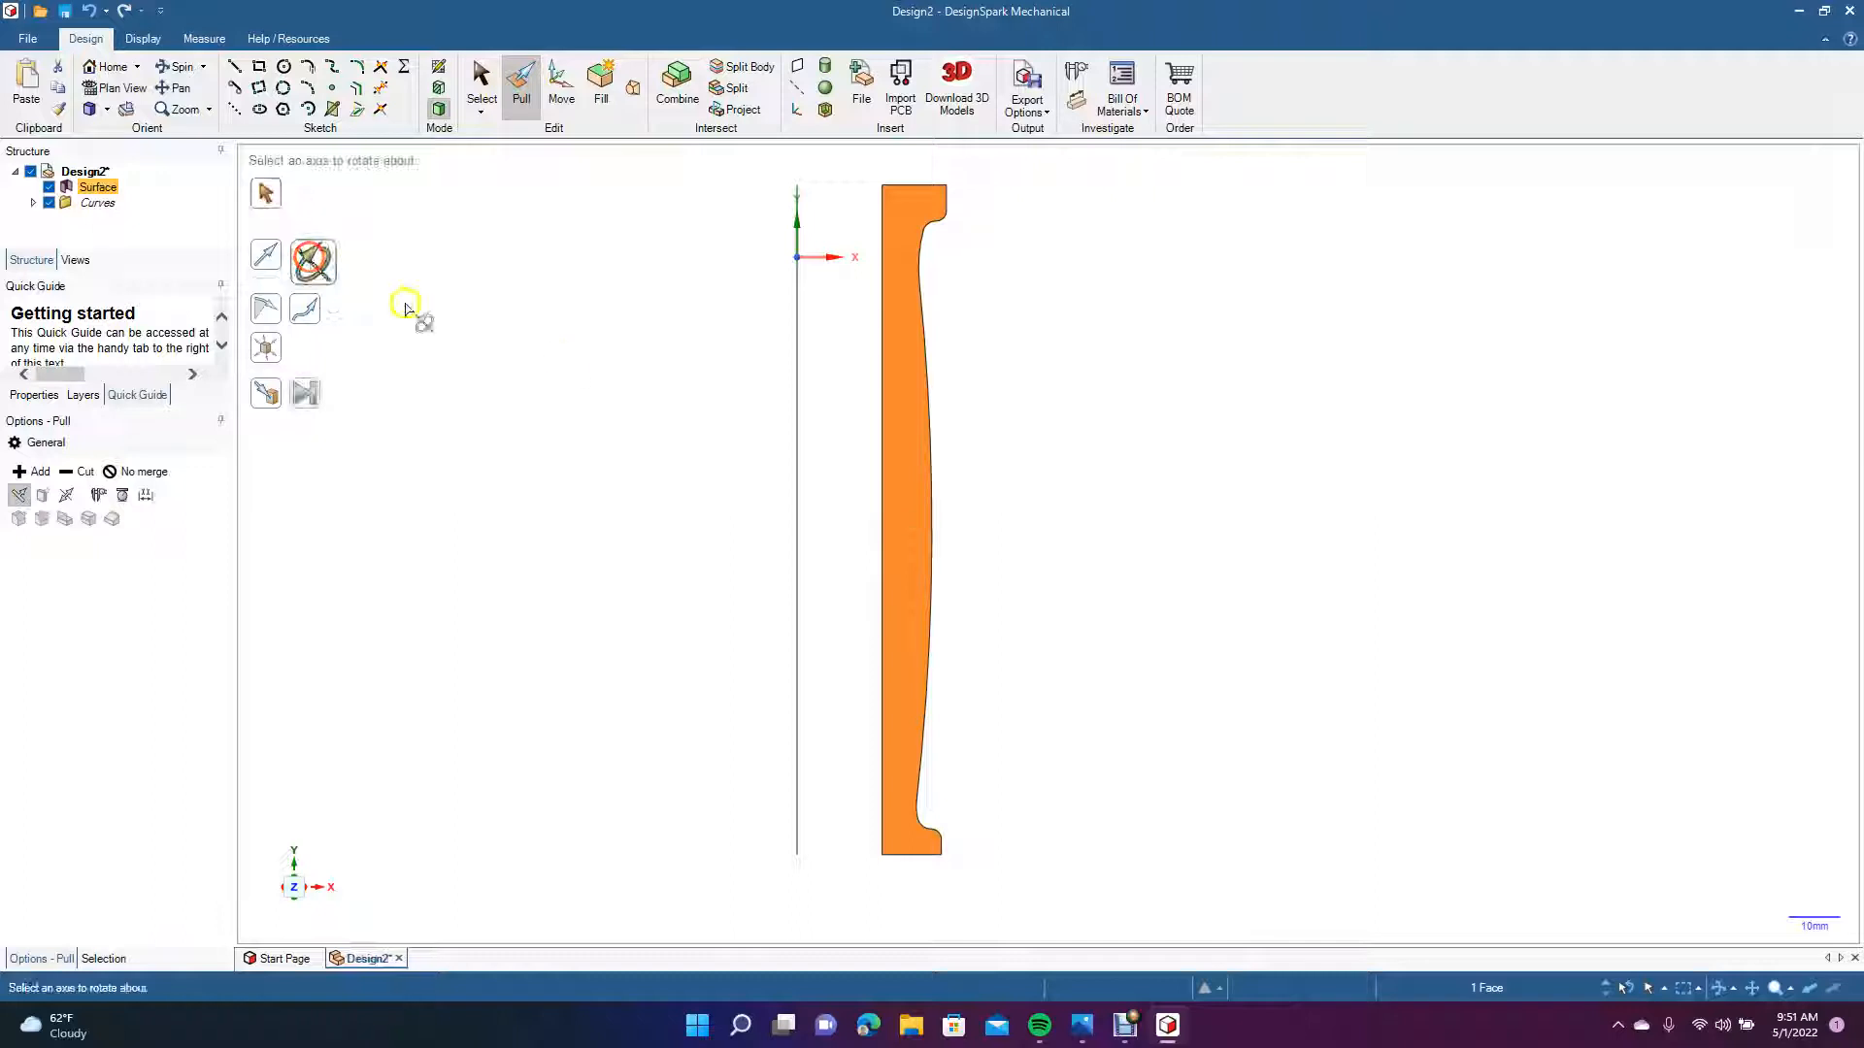
{"action": "left_click", "coordinate": [800, 483]}
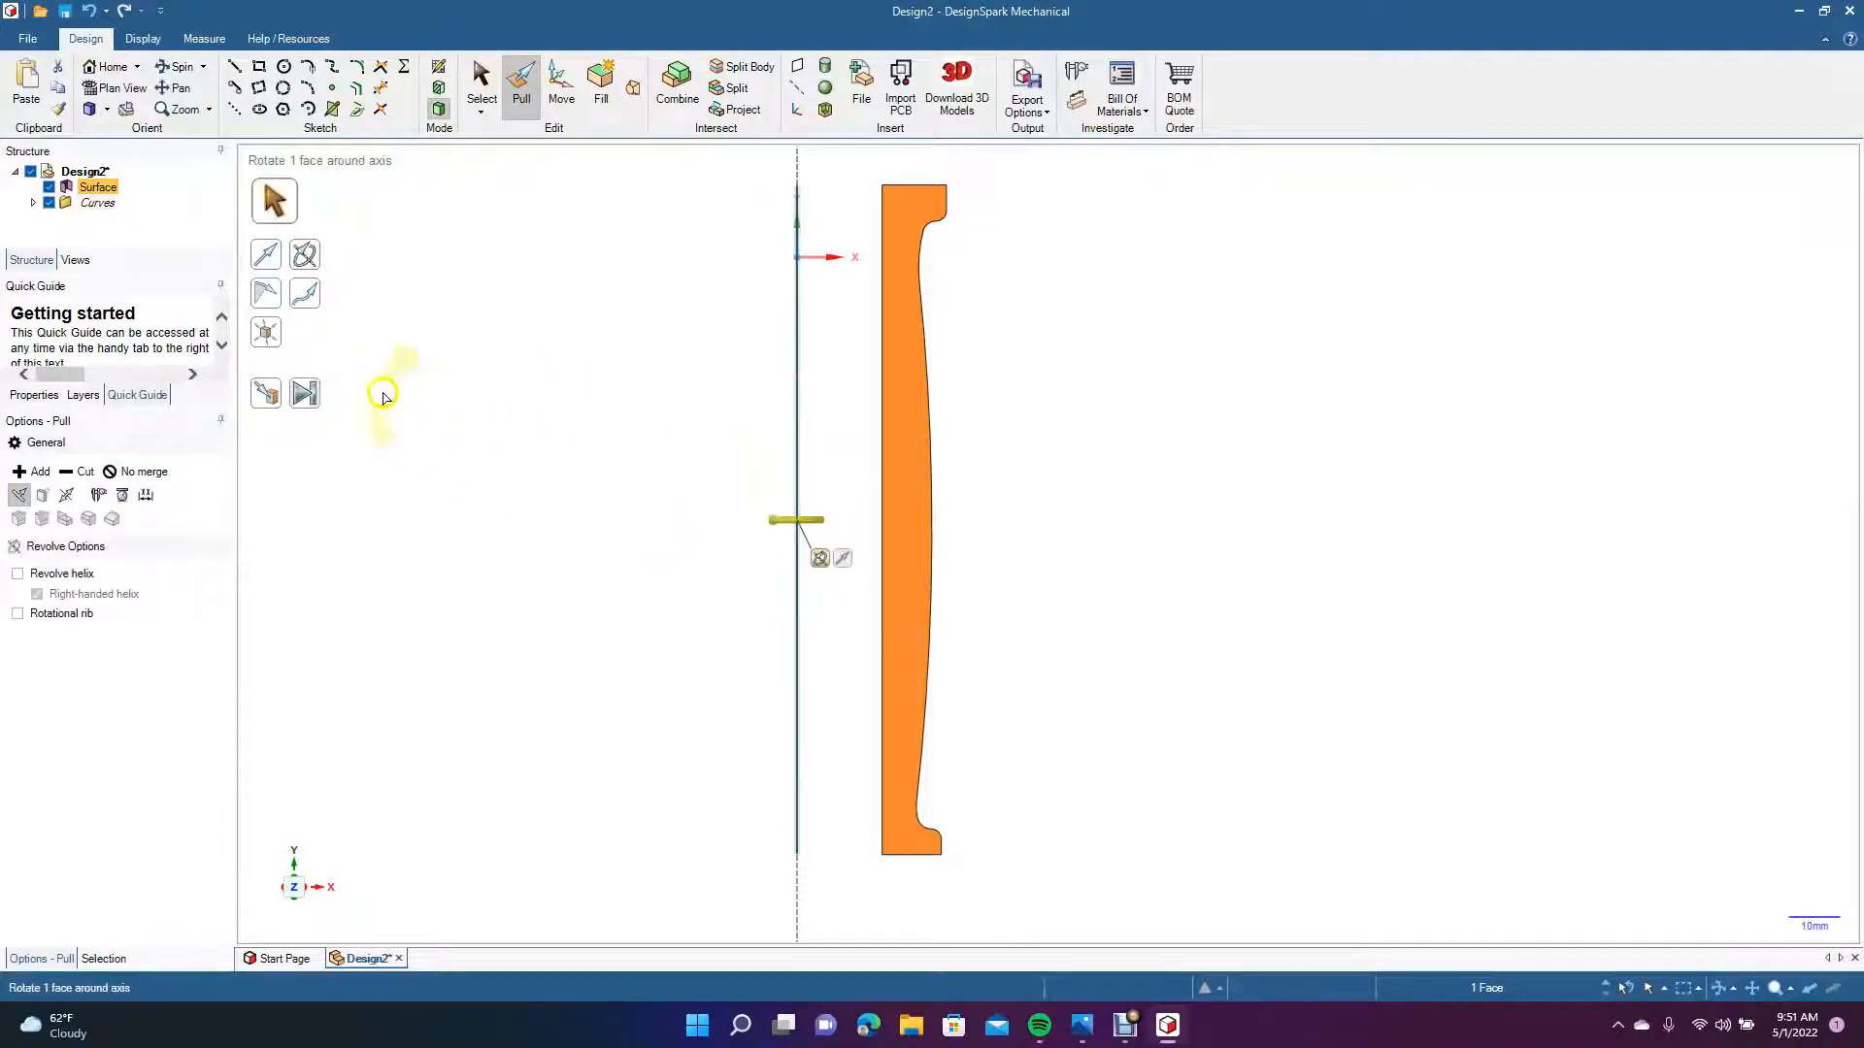
{"action": "left_click", "coordinate": [319, 393]}
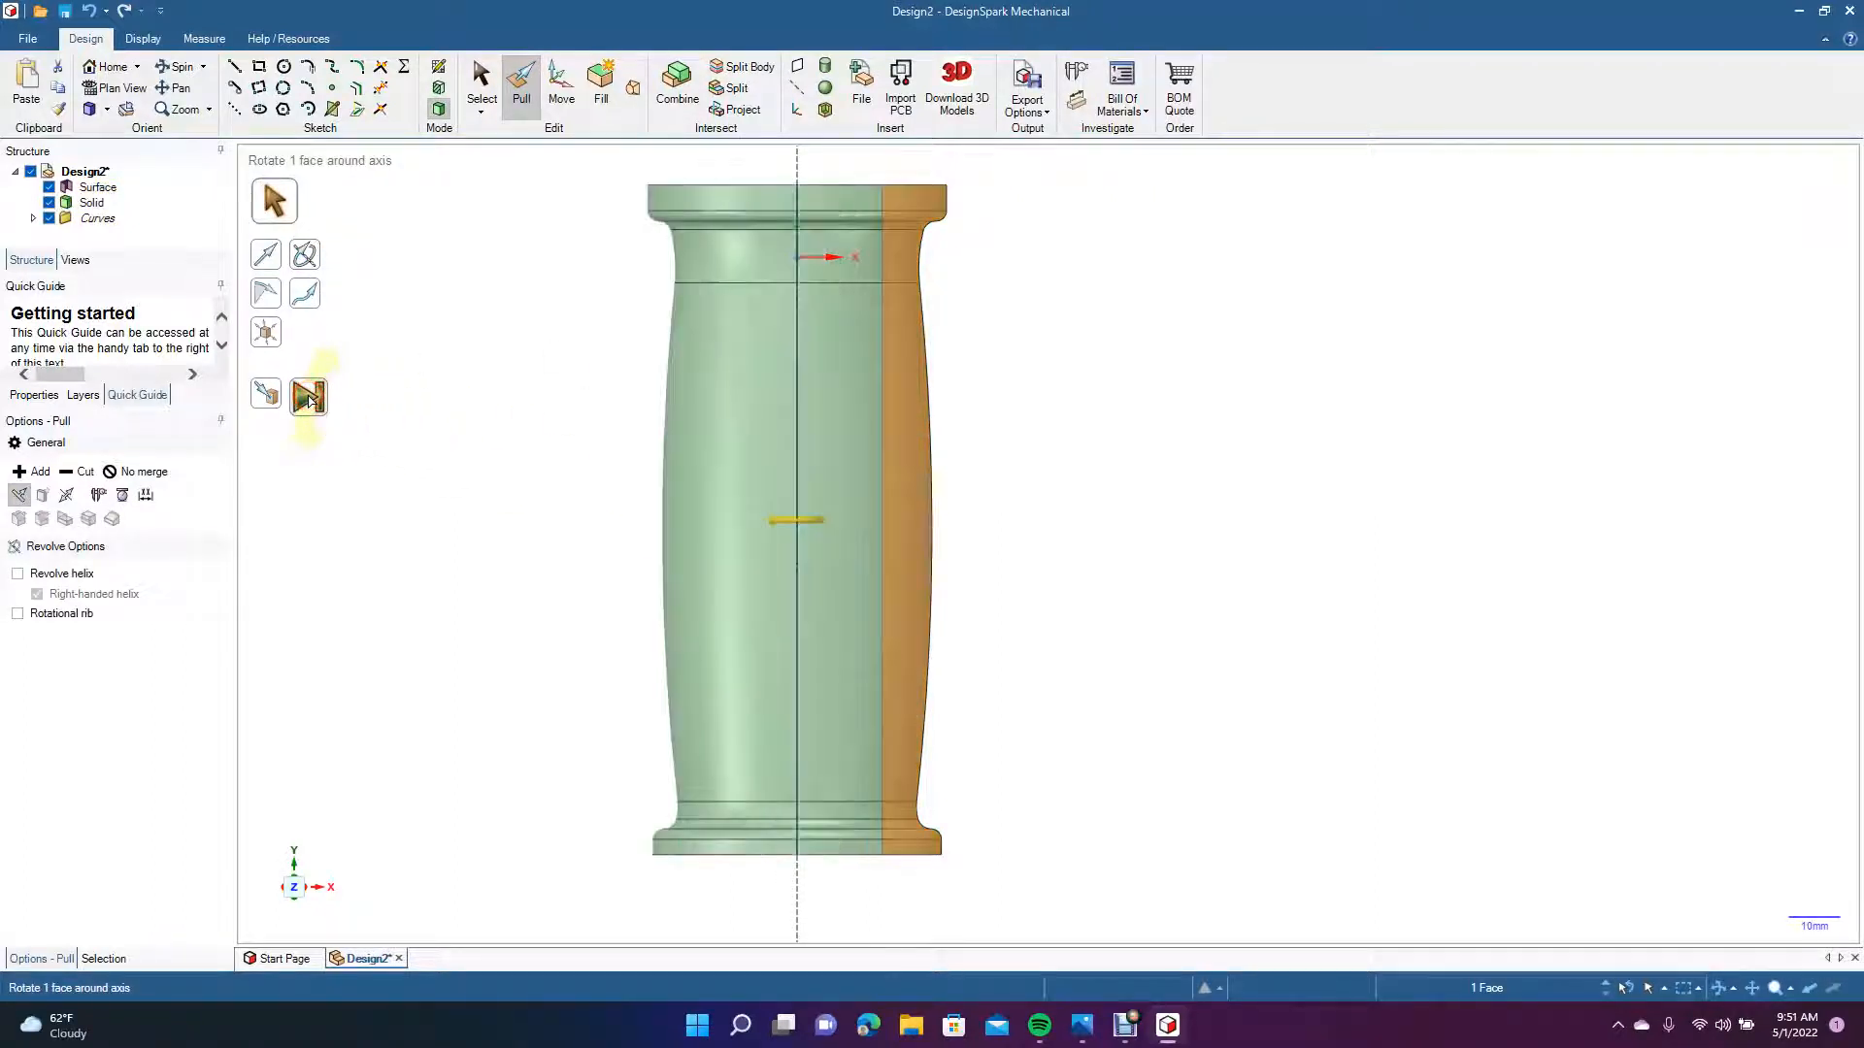
{"action": "left_click", "coordinate": [481, 76]}
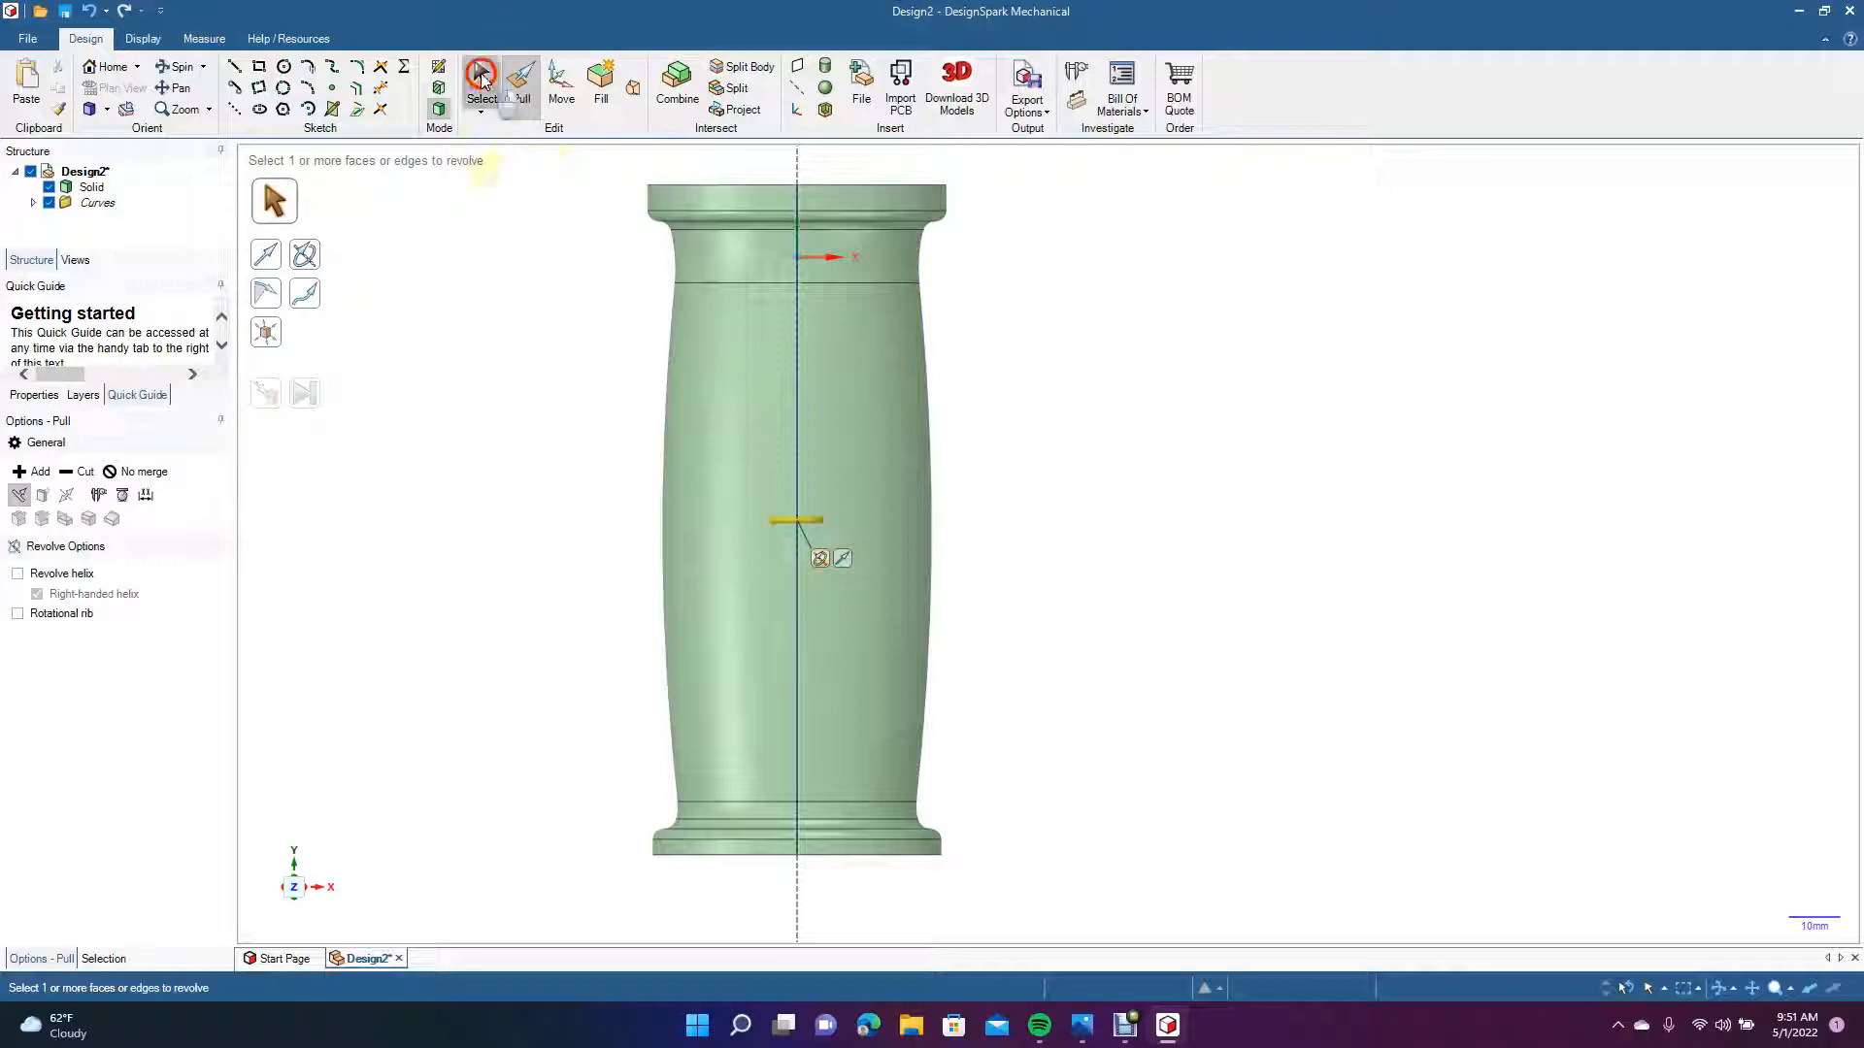
Try to pull the ring-shaped end face of the upper flange upward with the revolve axis still active.
{"action": "left_click", "coordinate": [178, 89]}
{"action": "left_click_drag", "start_coordinate": [469, 274], "coordinate": [498, 433]}
{"action": "left_click", "coordinate": [177, 66]}
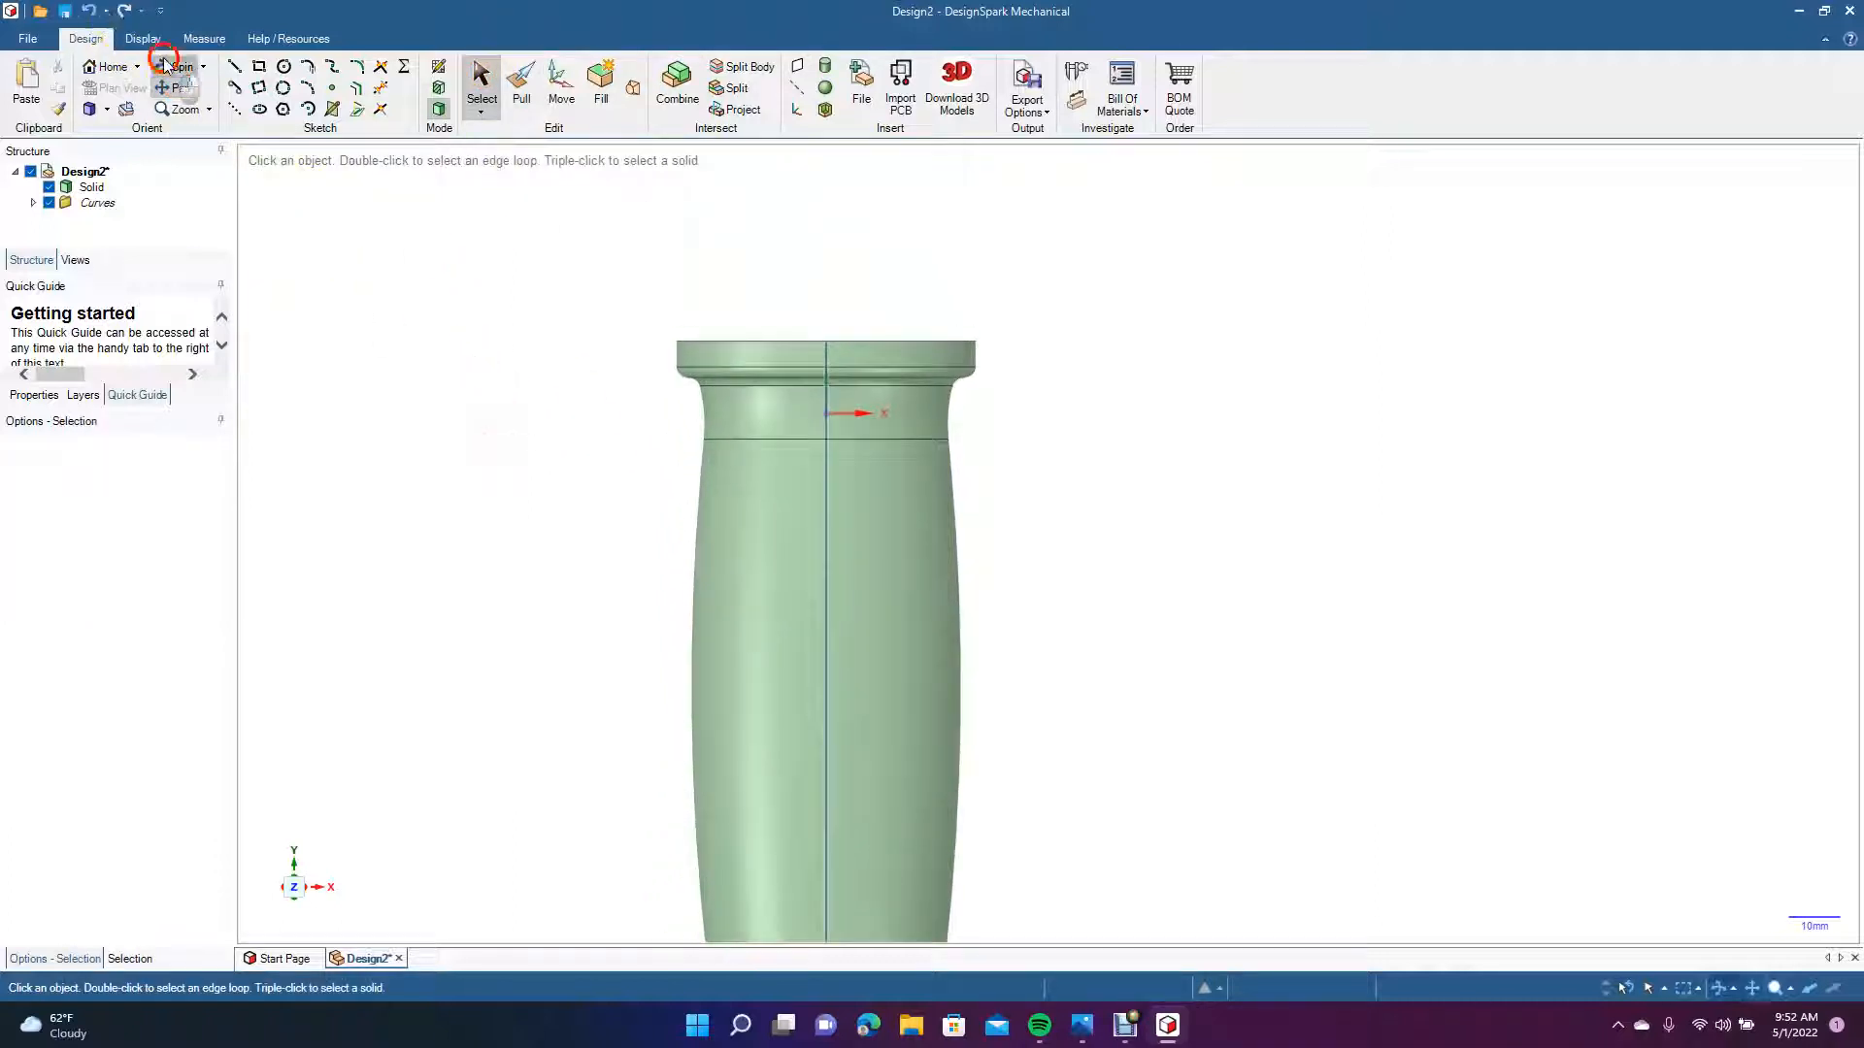
{"action": "left_click_drag", "start_coordinate": [499, 332], "coordinate": [495, 394]}
{"action": "left_click", "coordinate": [519, 83]}
{"action": "left_click", "coordinate": [702, 347]}
{"action": "left_click", "coordinate": [704, 347]}
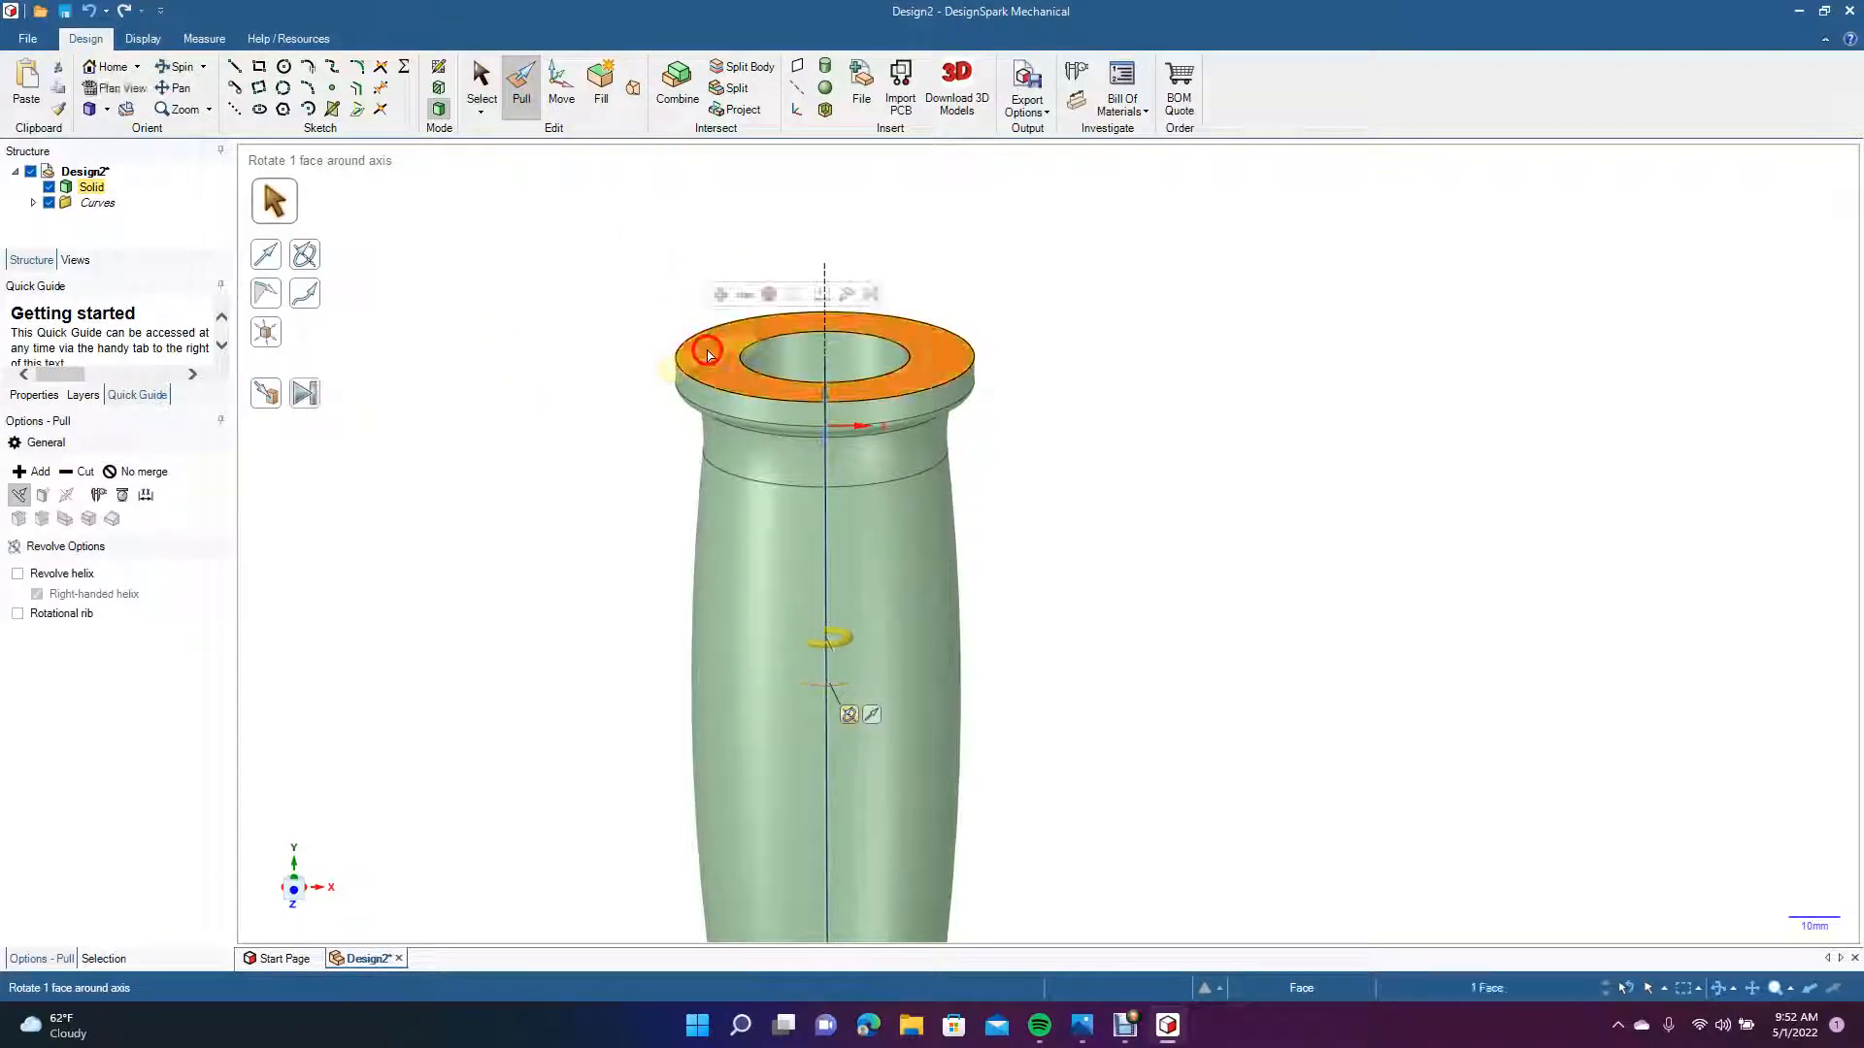
{"action": "left_click_drag", "start_coordinate": [707, 344], "coordinate": [706, 330]}
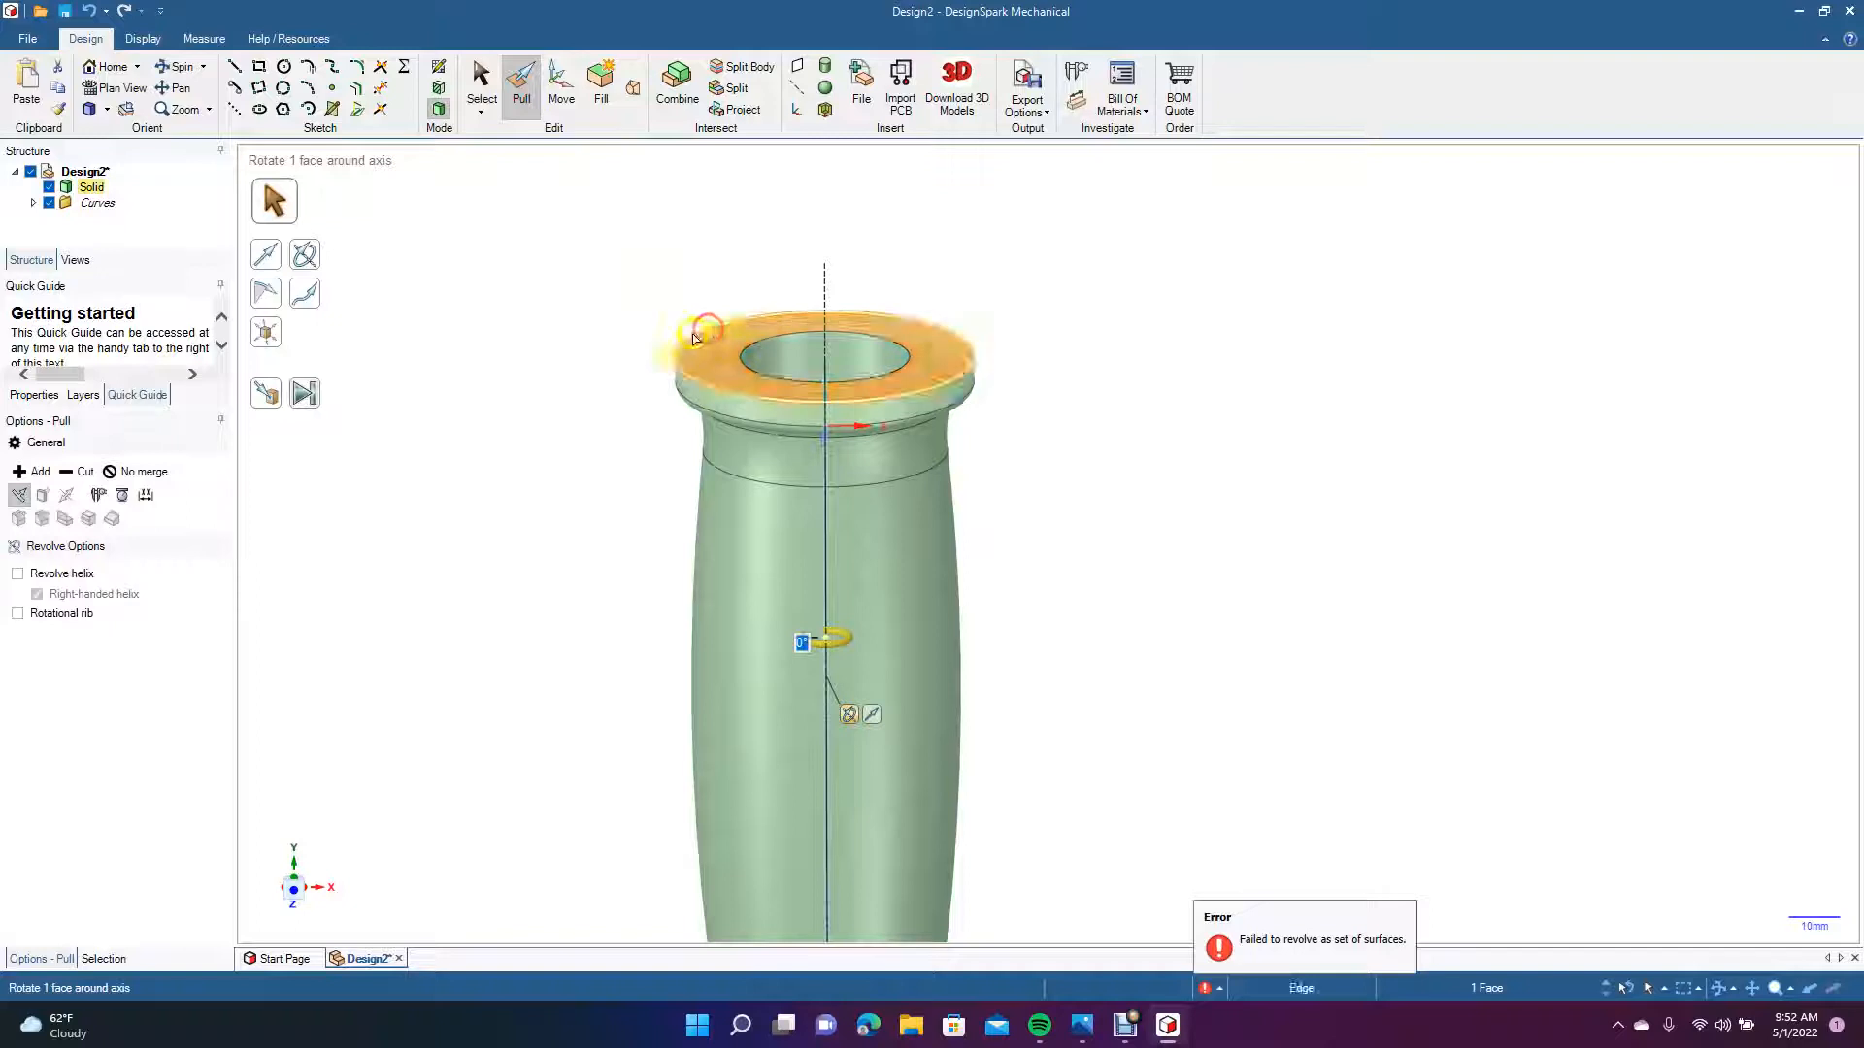
{"action": "left_click", "coordinate": [602, 353]}
{"action": "left_click", "coordinate": [482, 82]}
{"action": "left_click", "coordinate": [499, 406]}
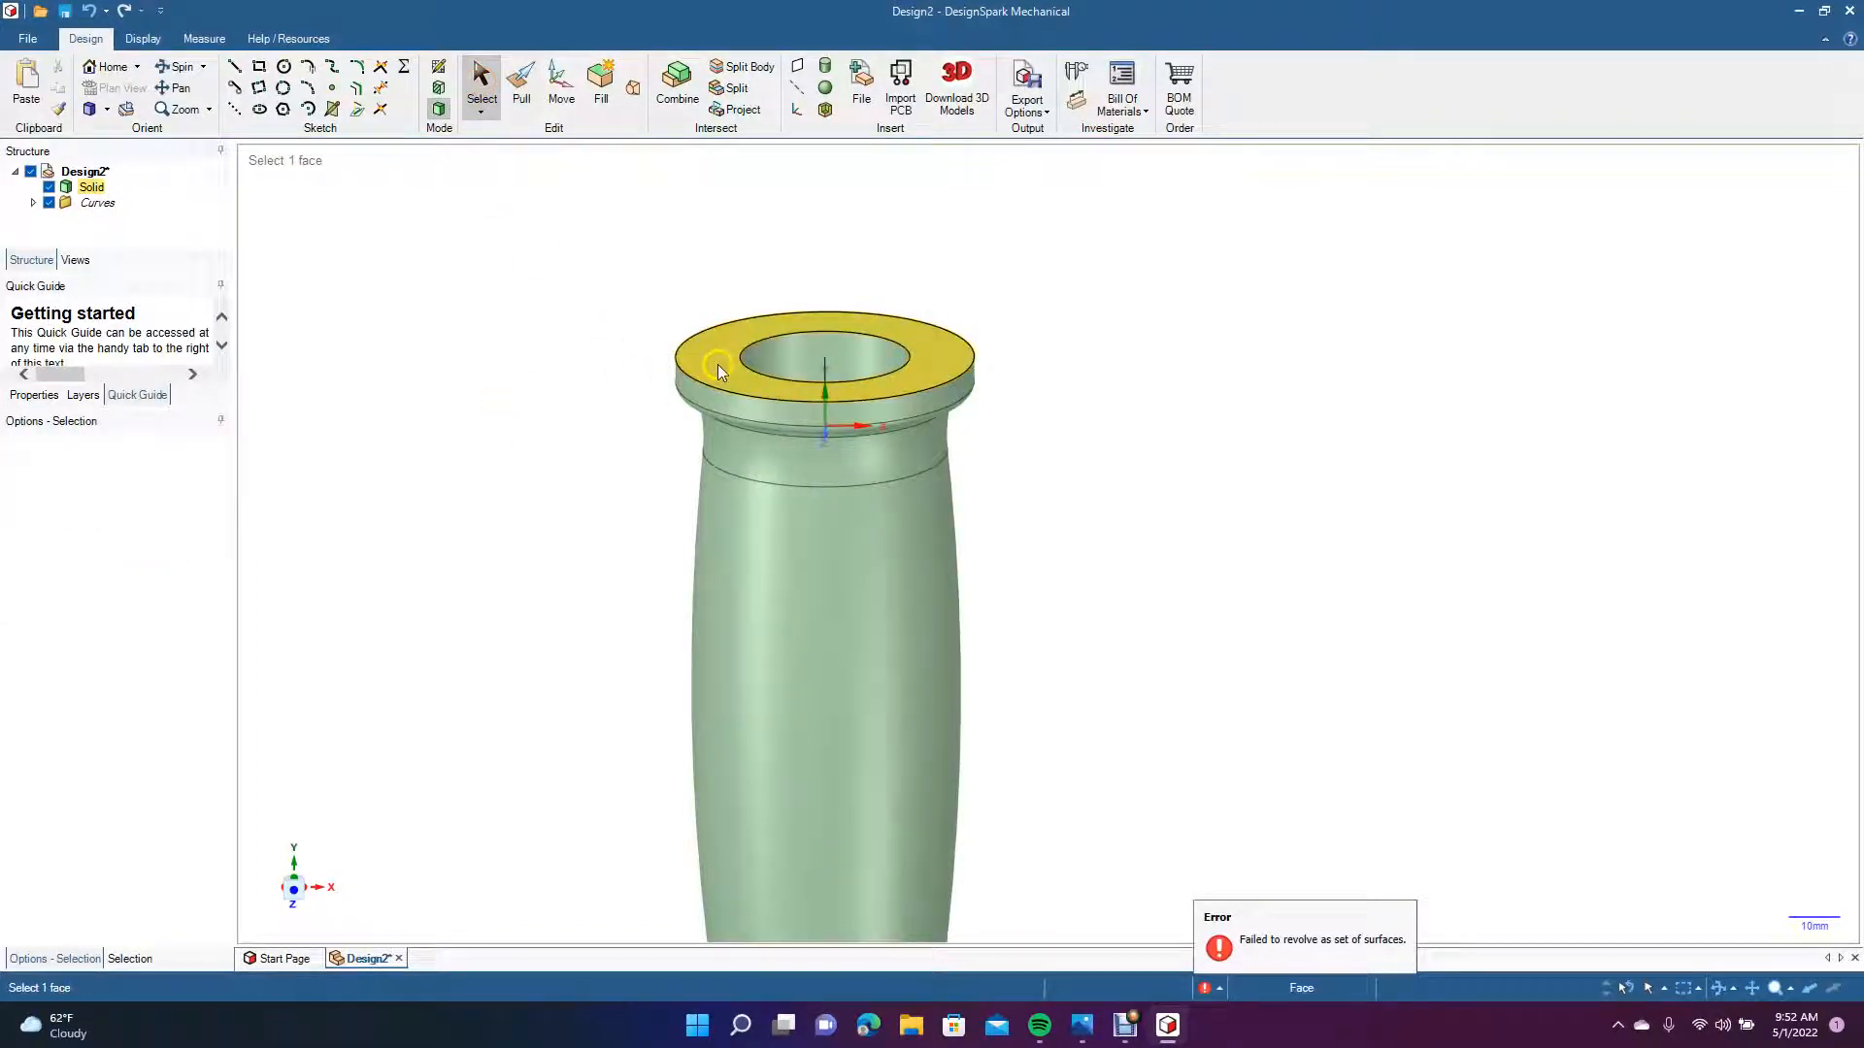
Extend the upper flange by pulling its ring-shaped end face outward 5 mm.
{"action": "left_click", "coordinate": [714, 361]}
{"action": "left_click", "coordinate": [521, 97]}
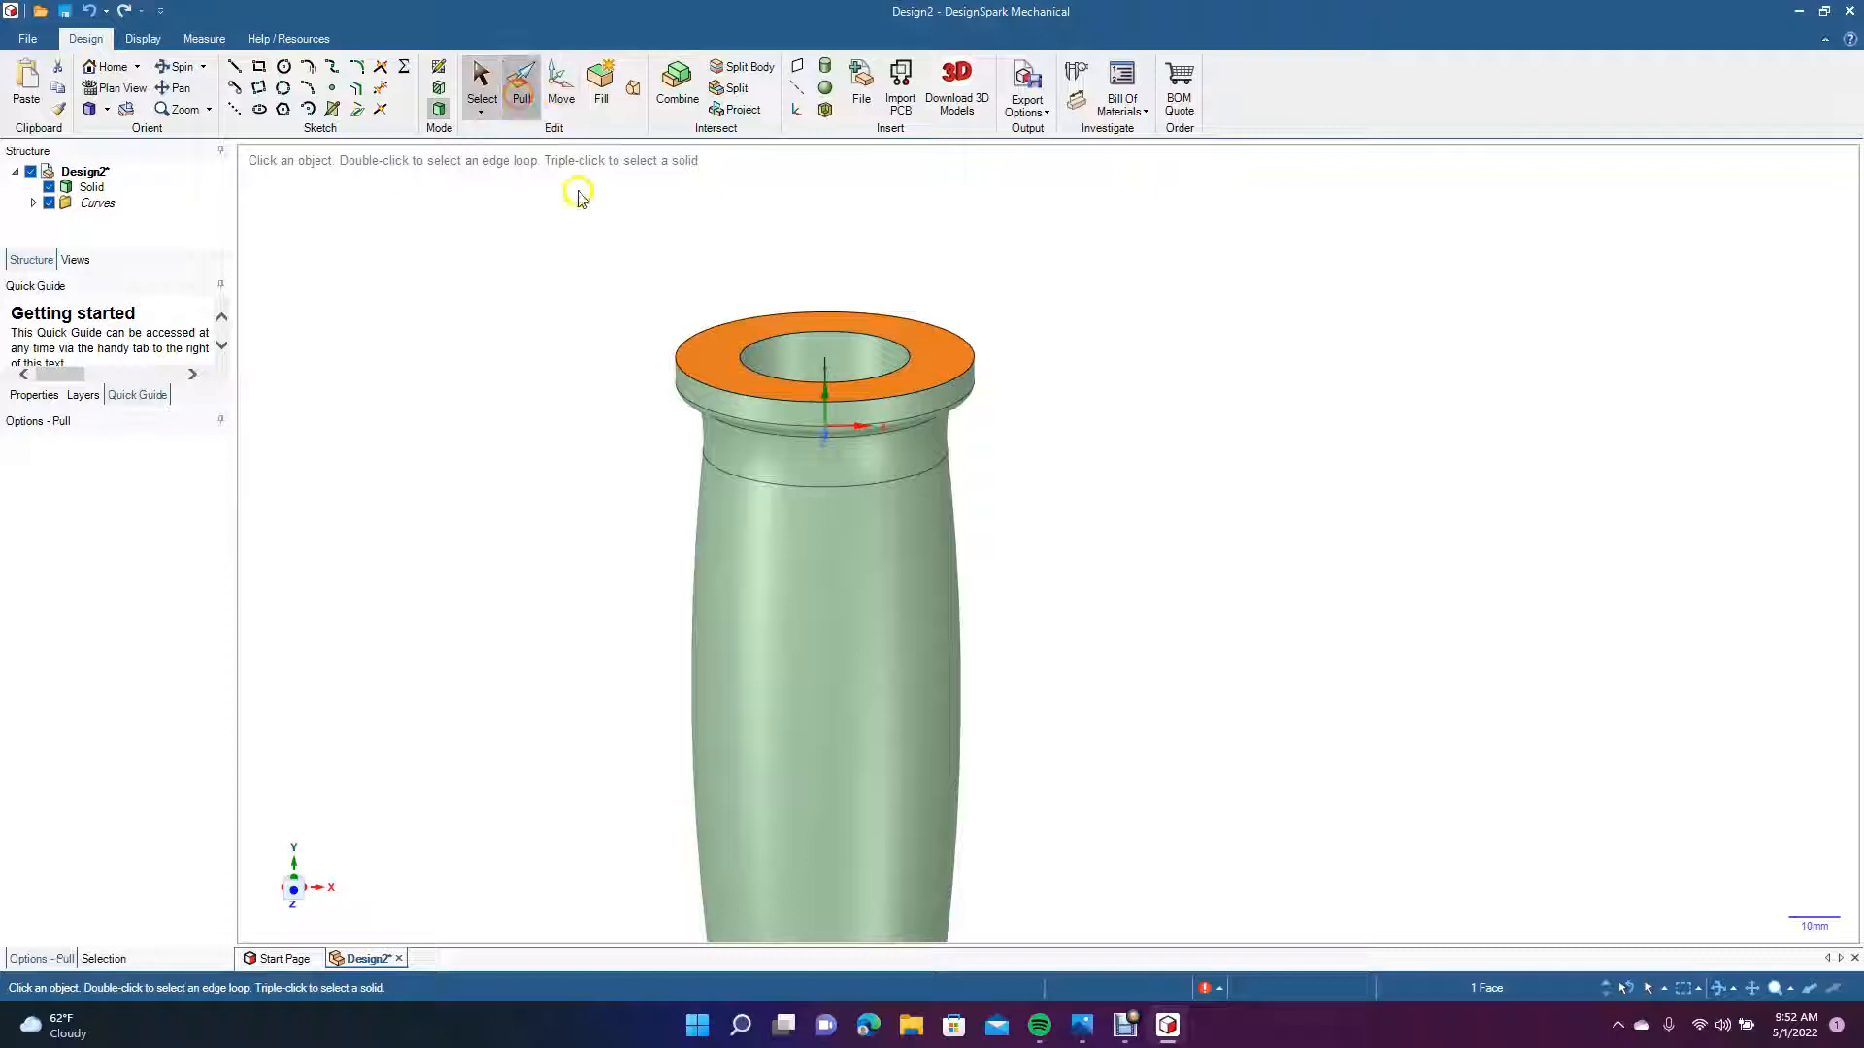
{"action": "left_click", "coordinate": [717, 374]}
{"action": "left_click_drag", "start_coordinate": [717, 373], "coordinate": [723, 349]}
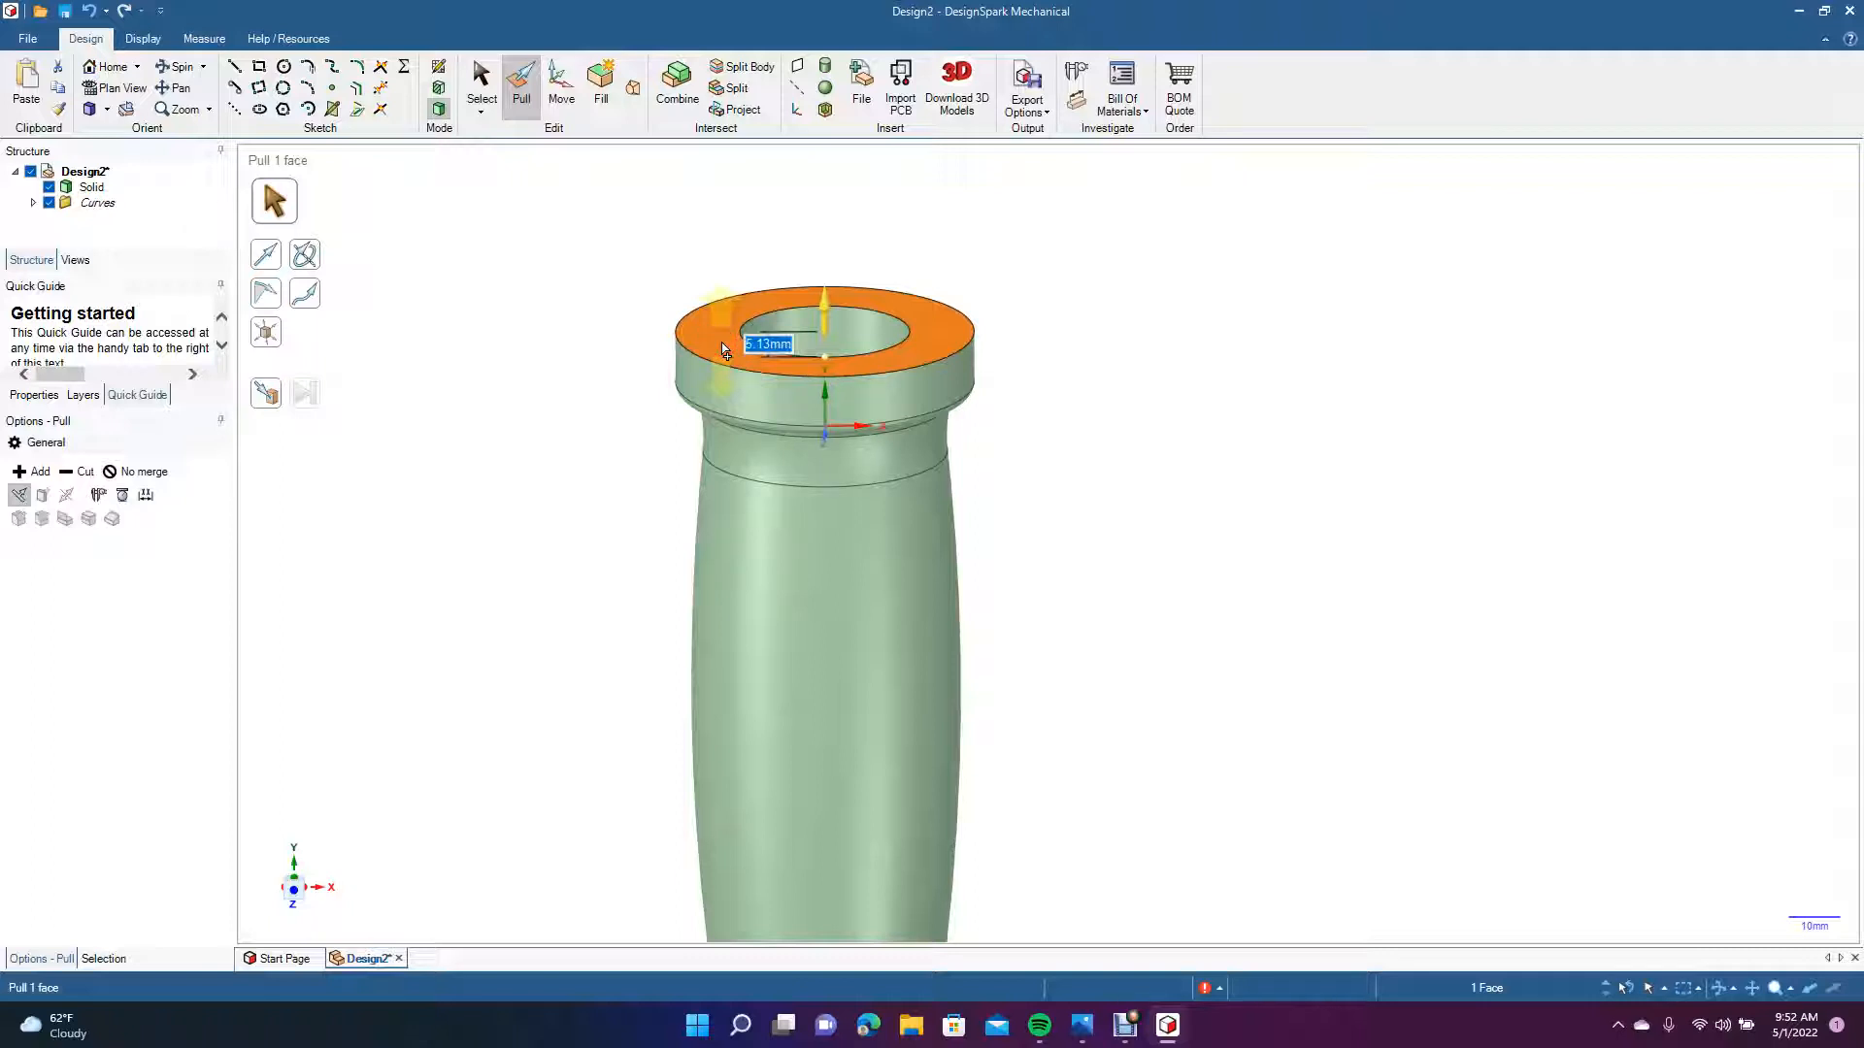
{"action": "key", "text": "Return"}
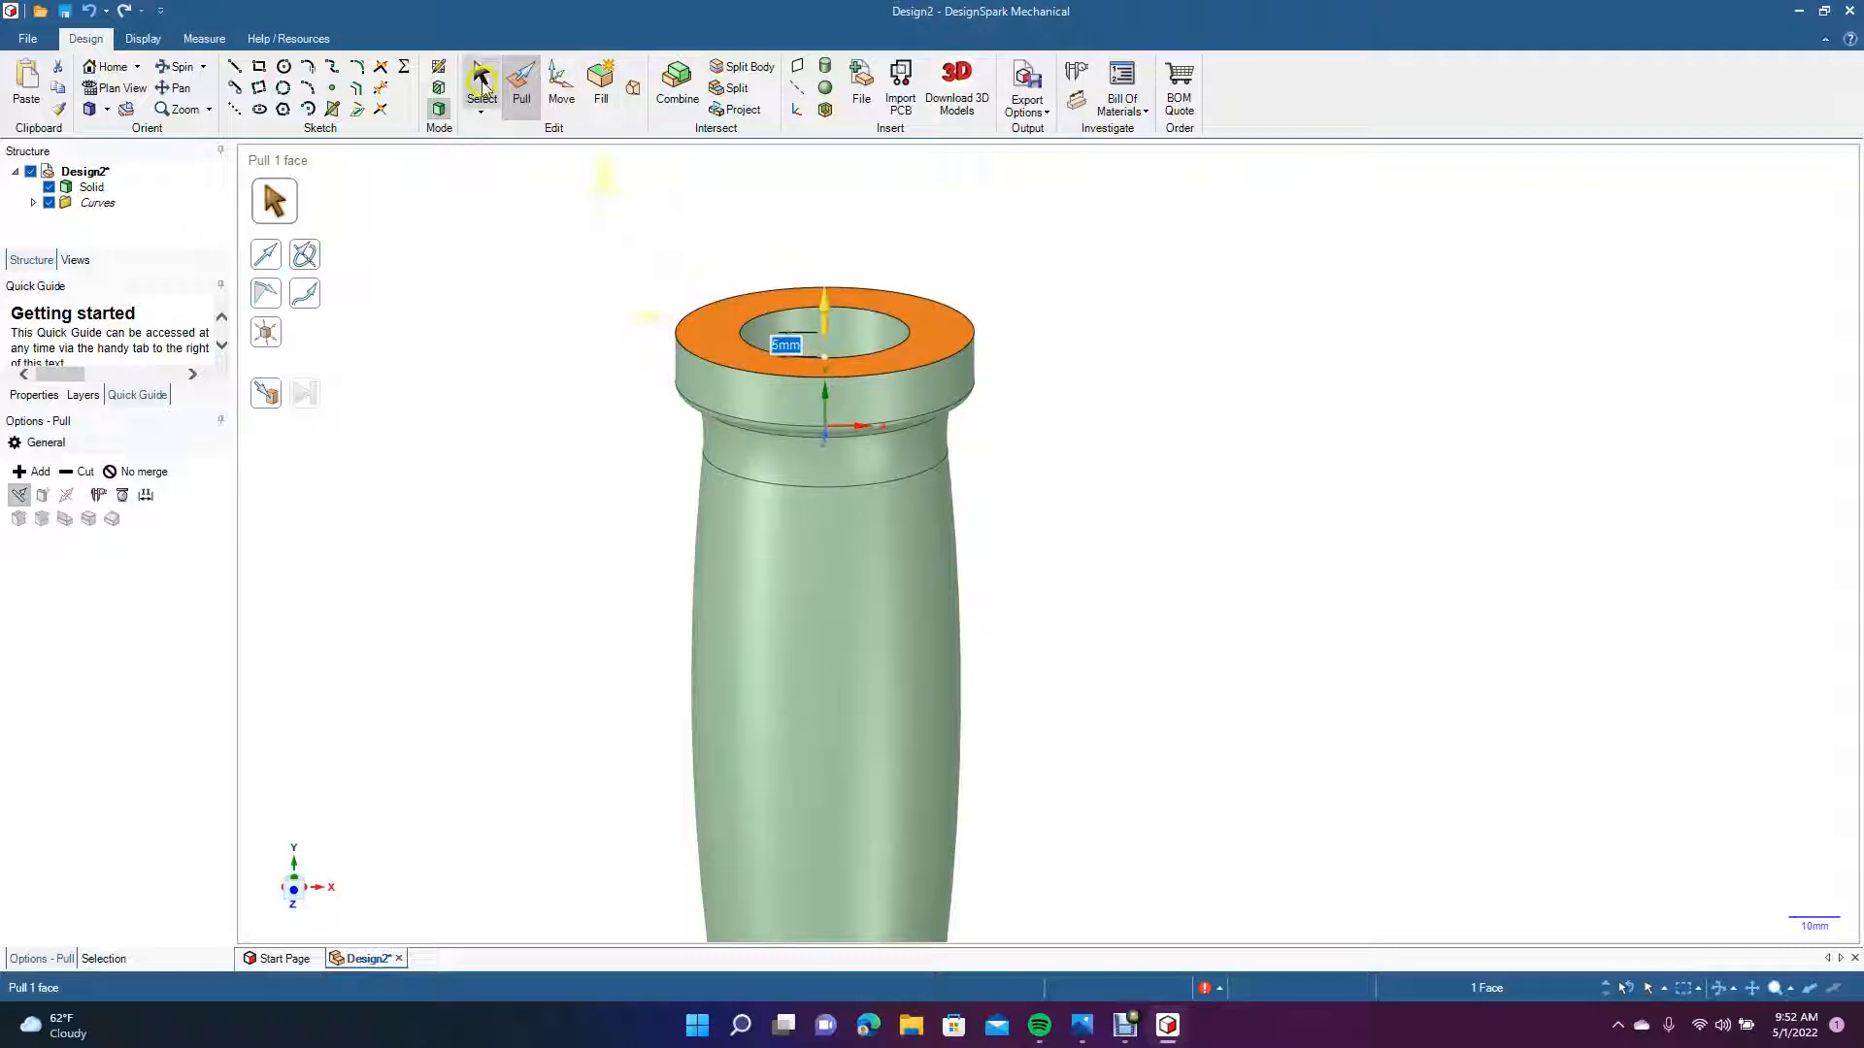
{"action": "left_click", "coordinate": [476, 83]}
{"action": "left_click", "coordinate": [554, 462]}
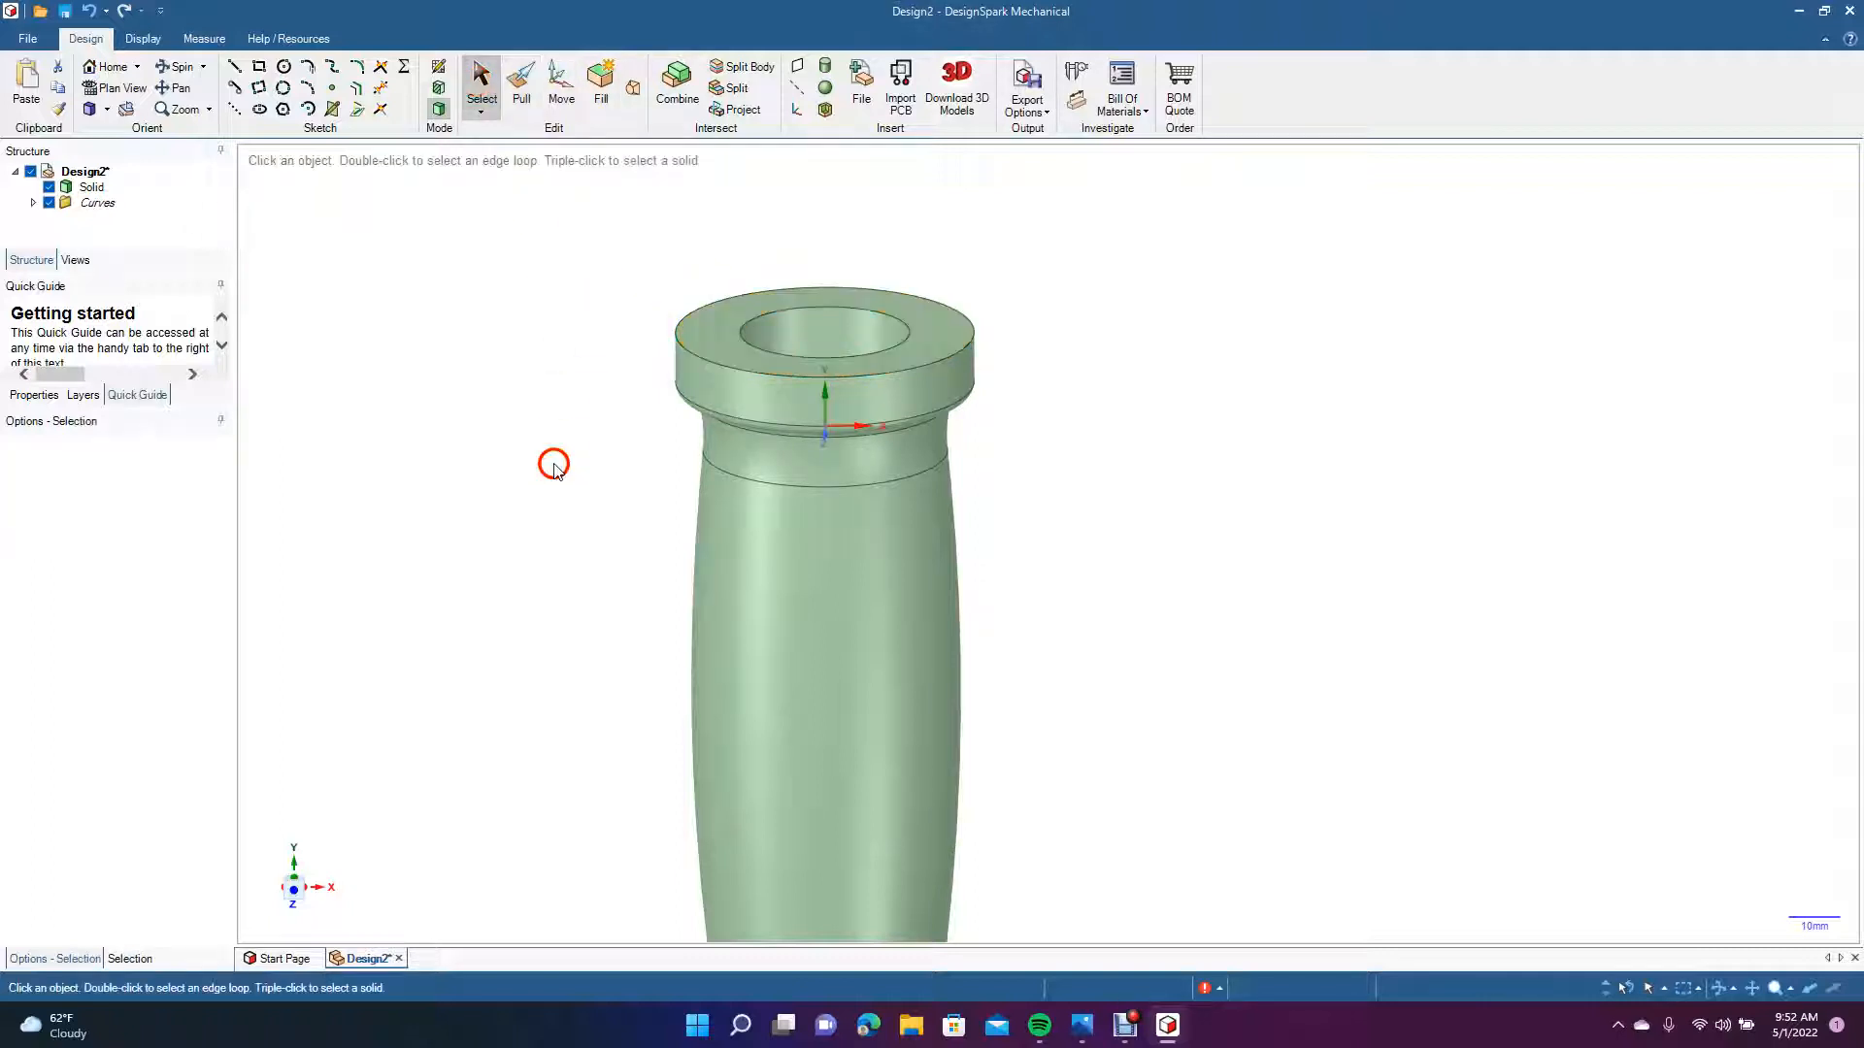
Extend the lower flange by pulling its ring-shaped end face outward 5 mm.
{"action": "left_click", "coordinate": [170, 90]}
{"action": "left_click_drag", "start_coordinate": [514, 571], "coordinate": [530, 292]}
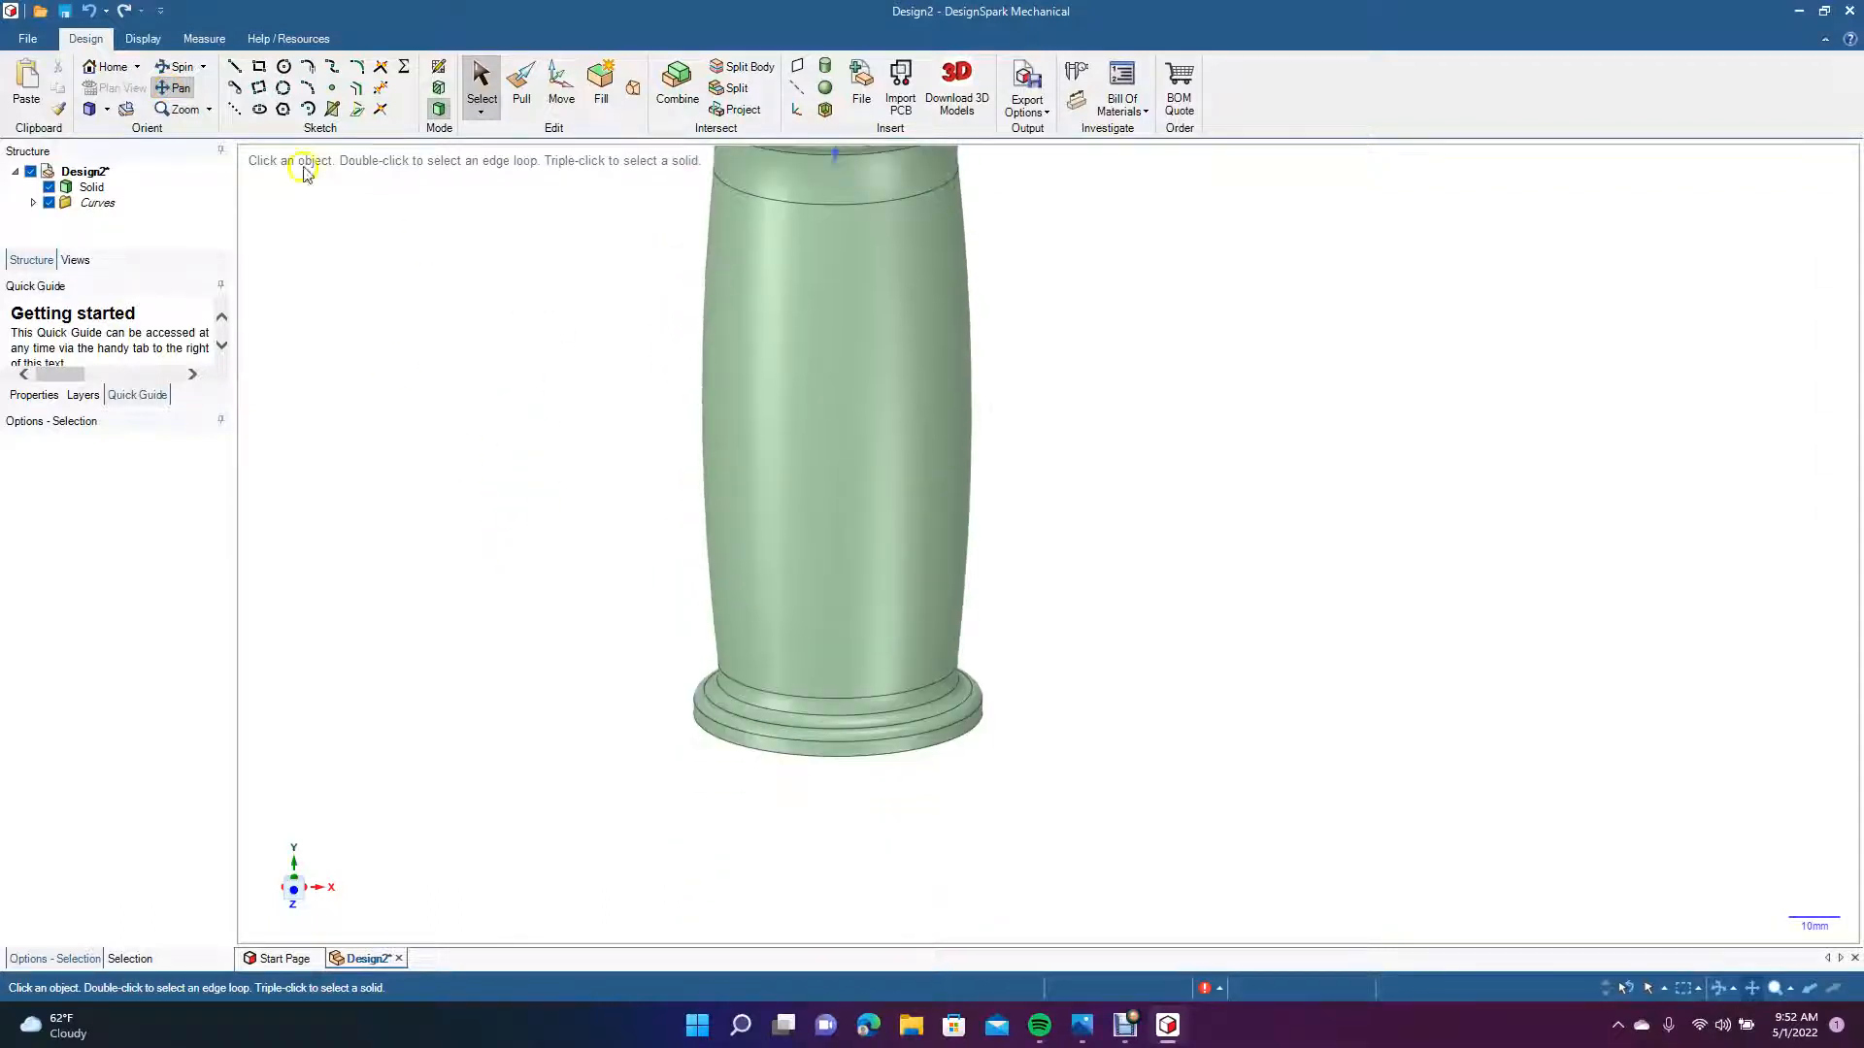
{"action": "left_click", "coordinate": [185, 70]}
{"action": "left_click_drag", "start_coordinate": [582, 566], "coordinate": [575, 441]}
{"action": "left_click", "coordinate": [521, 78]}
{"action": "left_click", "coordinate": [757, 647]}
{"action": "left_click", "coordinate": [754, 648]}
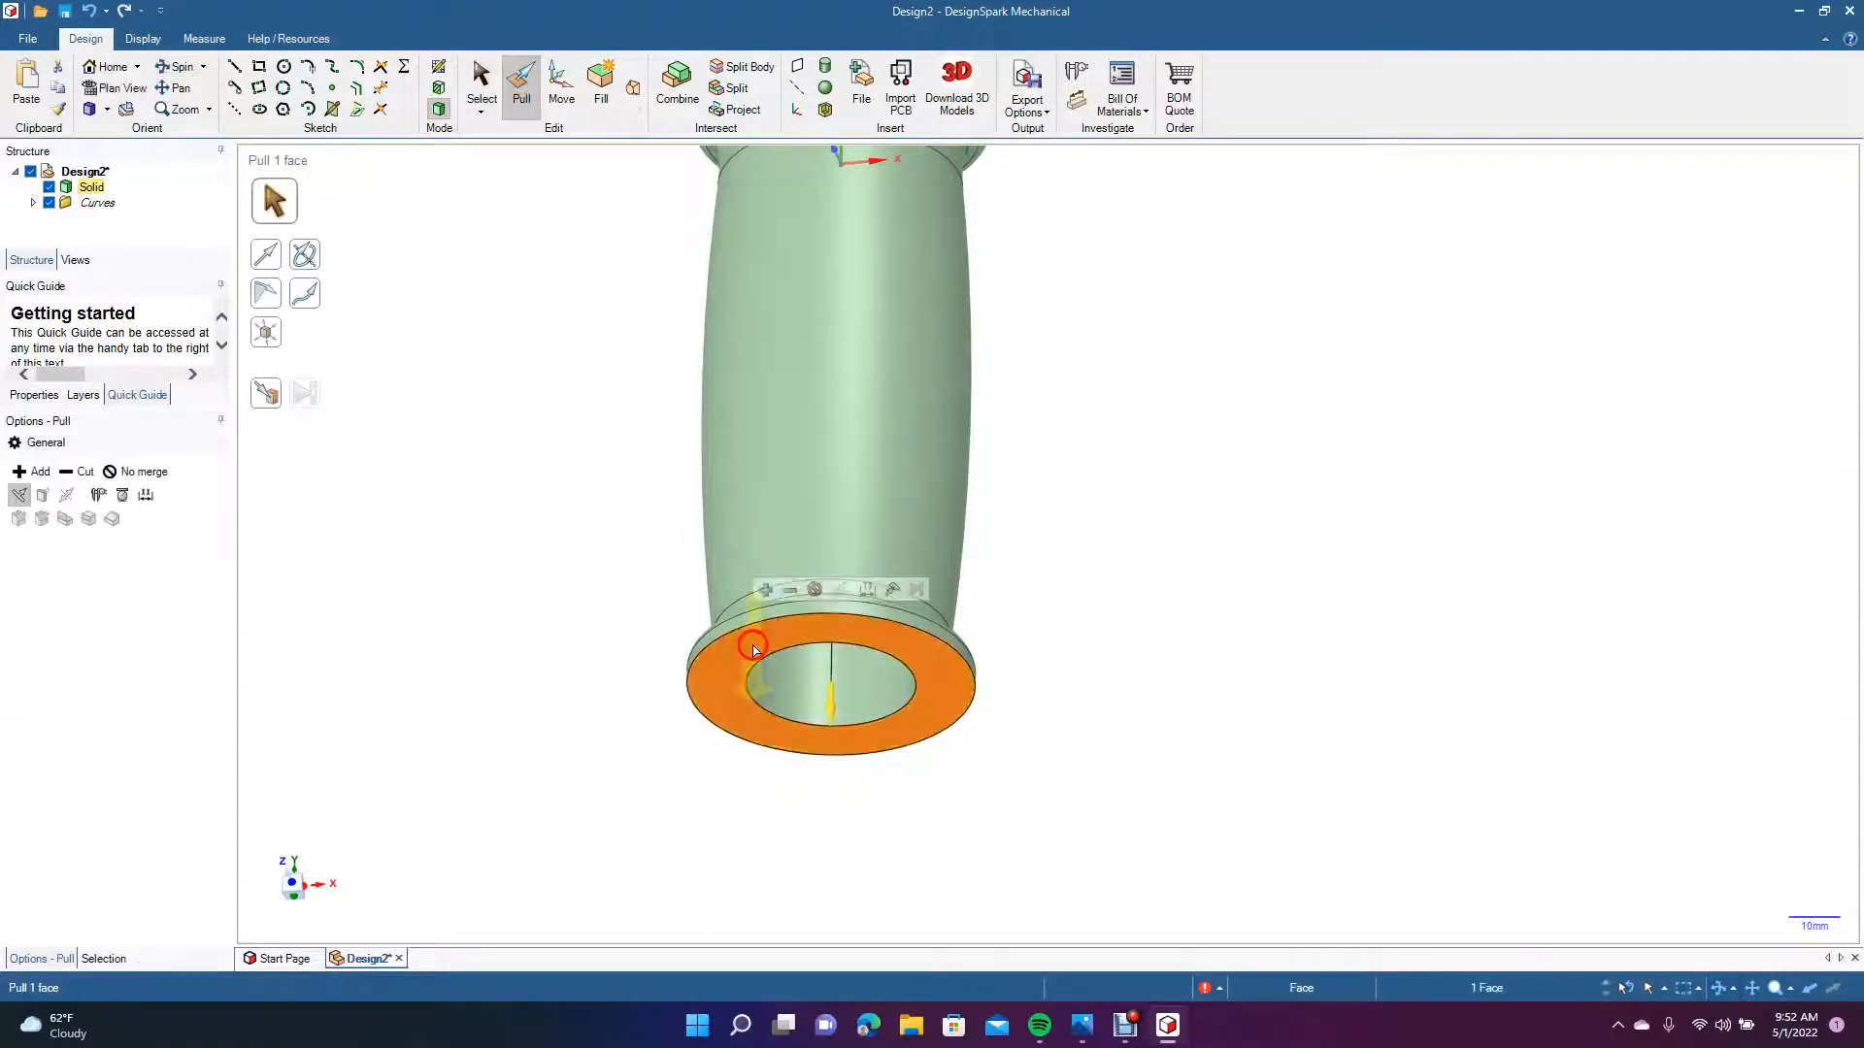
{"action": "left_click_drag", "start_coordinate": [754, 649], "coordinate": [832, 714]}
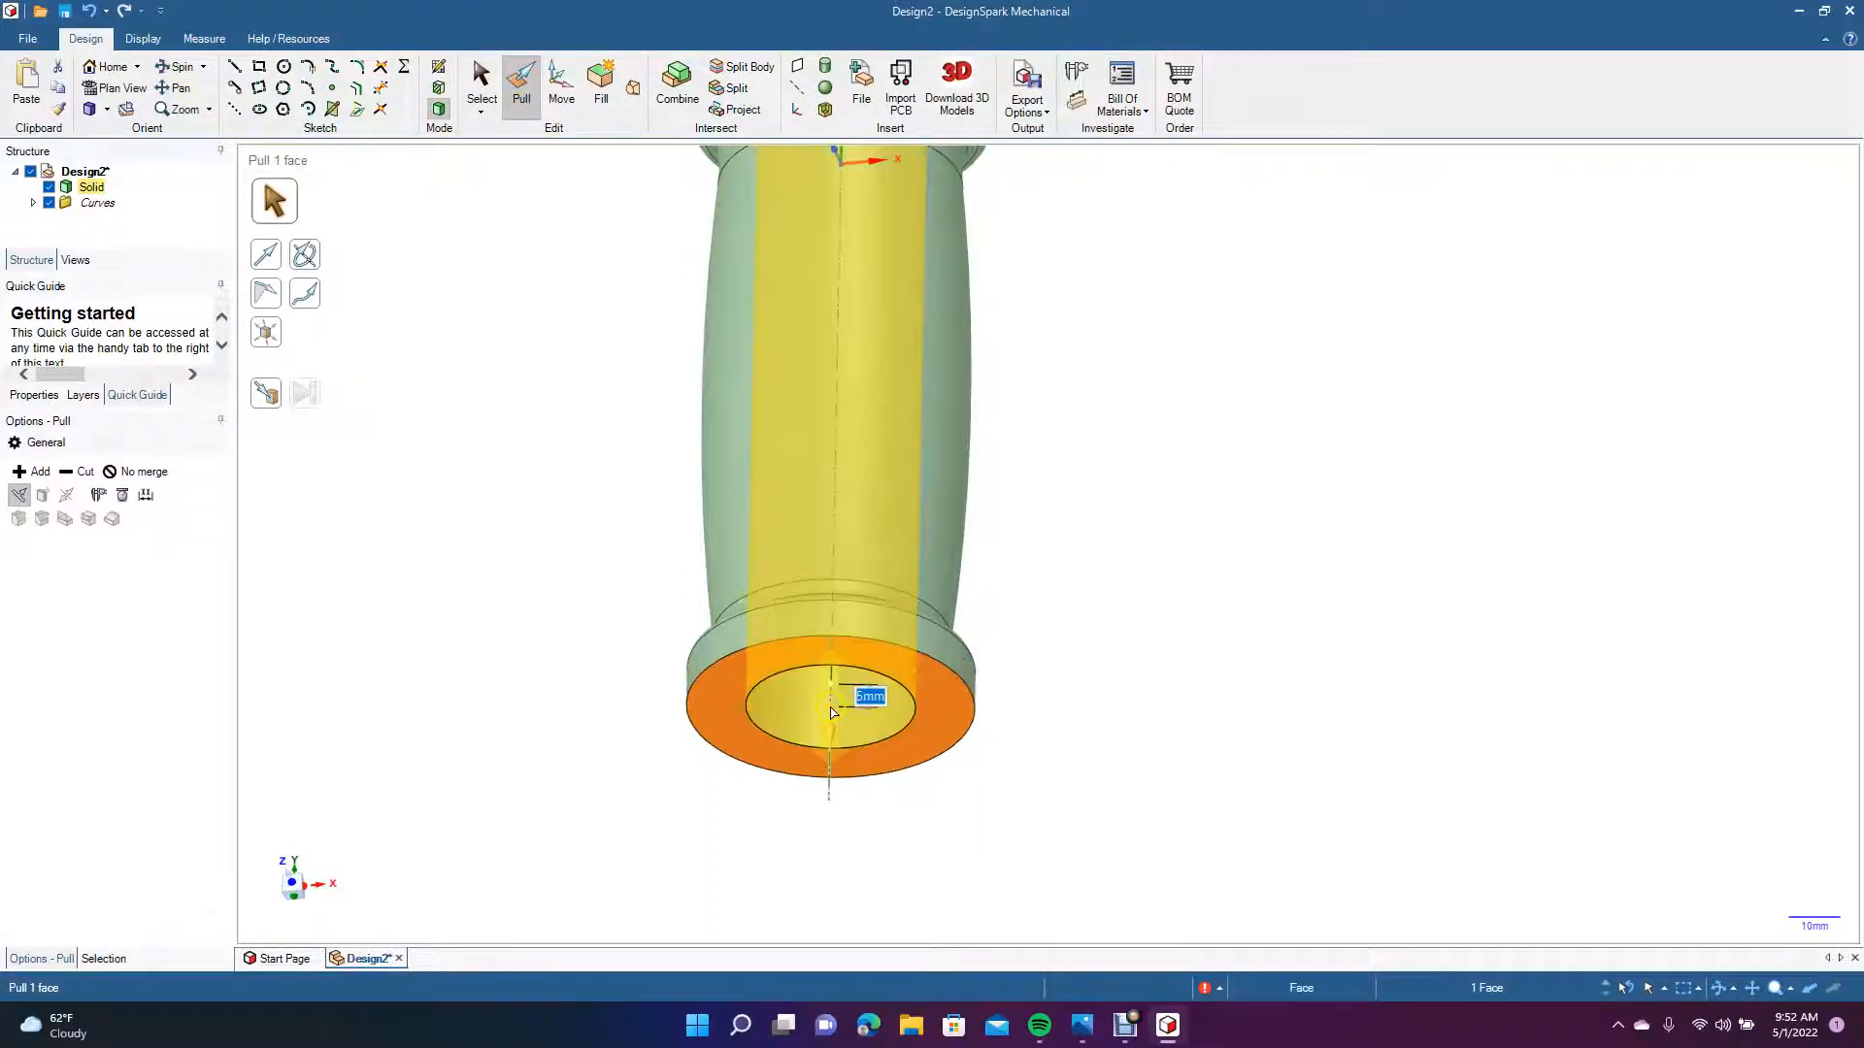
{"action": "left_click", "coordinate": [476, 70]}
{"action": "left_click", "coordinate": [570, 504]}
Examine the whole revolved part upright and in the standard Right view.
{"action": "left_click", "coordinate": [184, 70]}
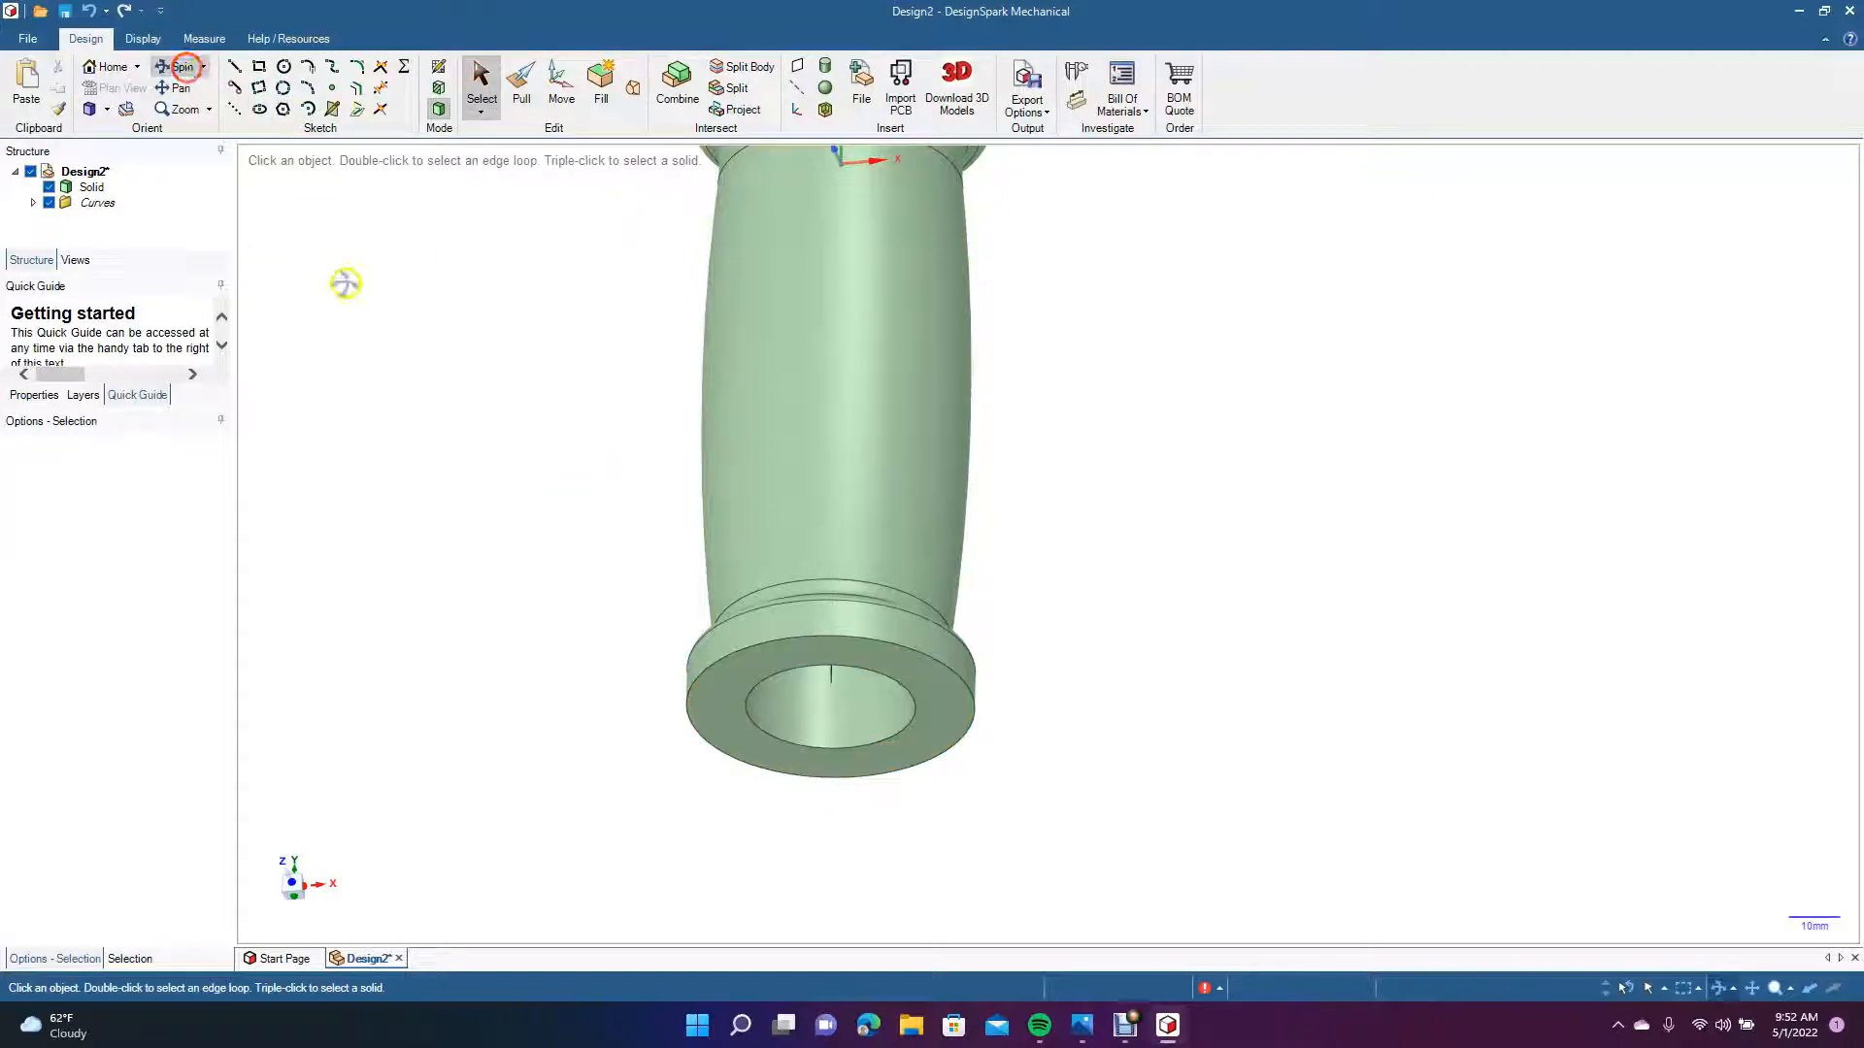
{"action": "left_click_drag", "start_coordinate": [541, 399], "coordinate": [608, 628]}
{"action": "left_click", "coordinate": [182, 89]}
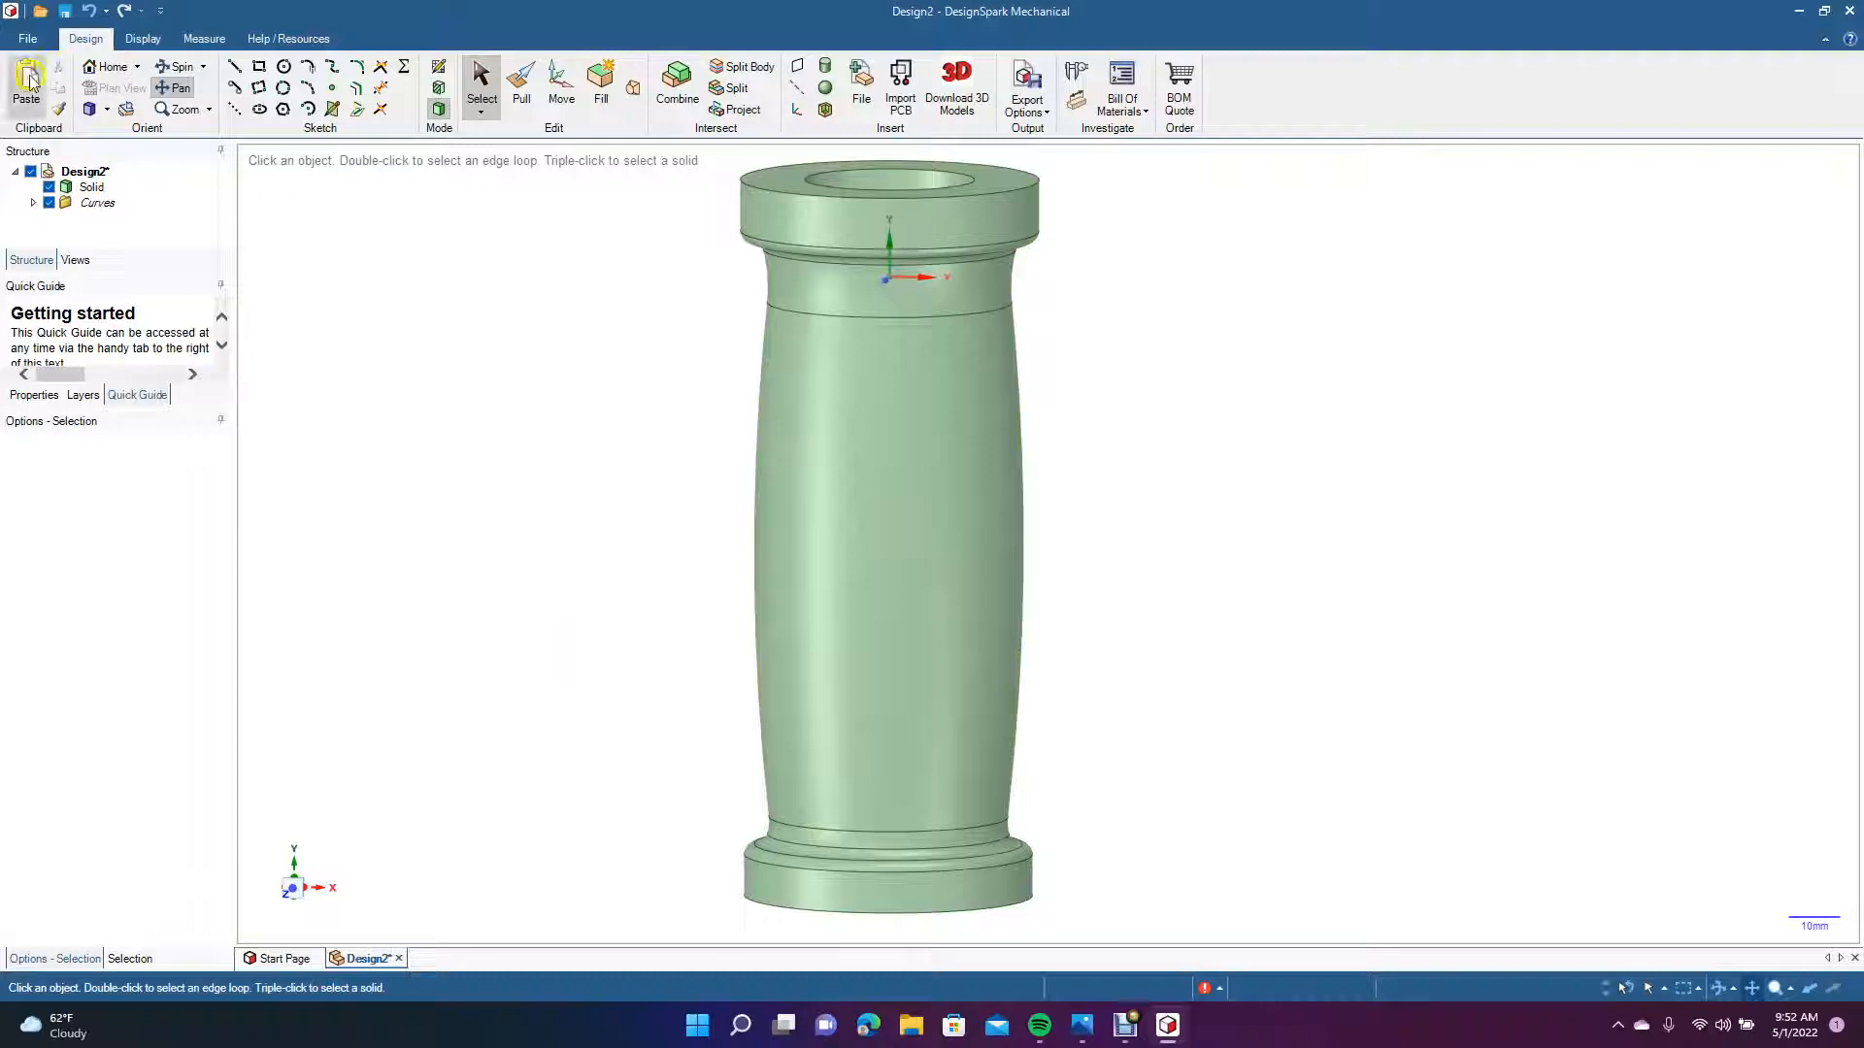
{"action": "left_click", "coordinate": [105, 110]}
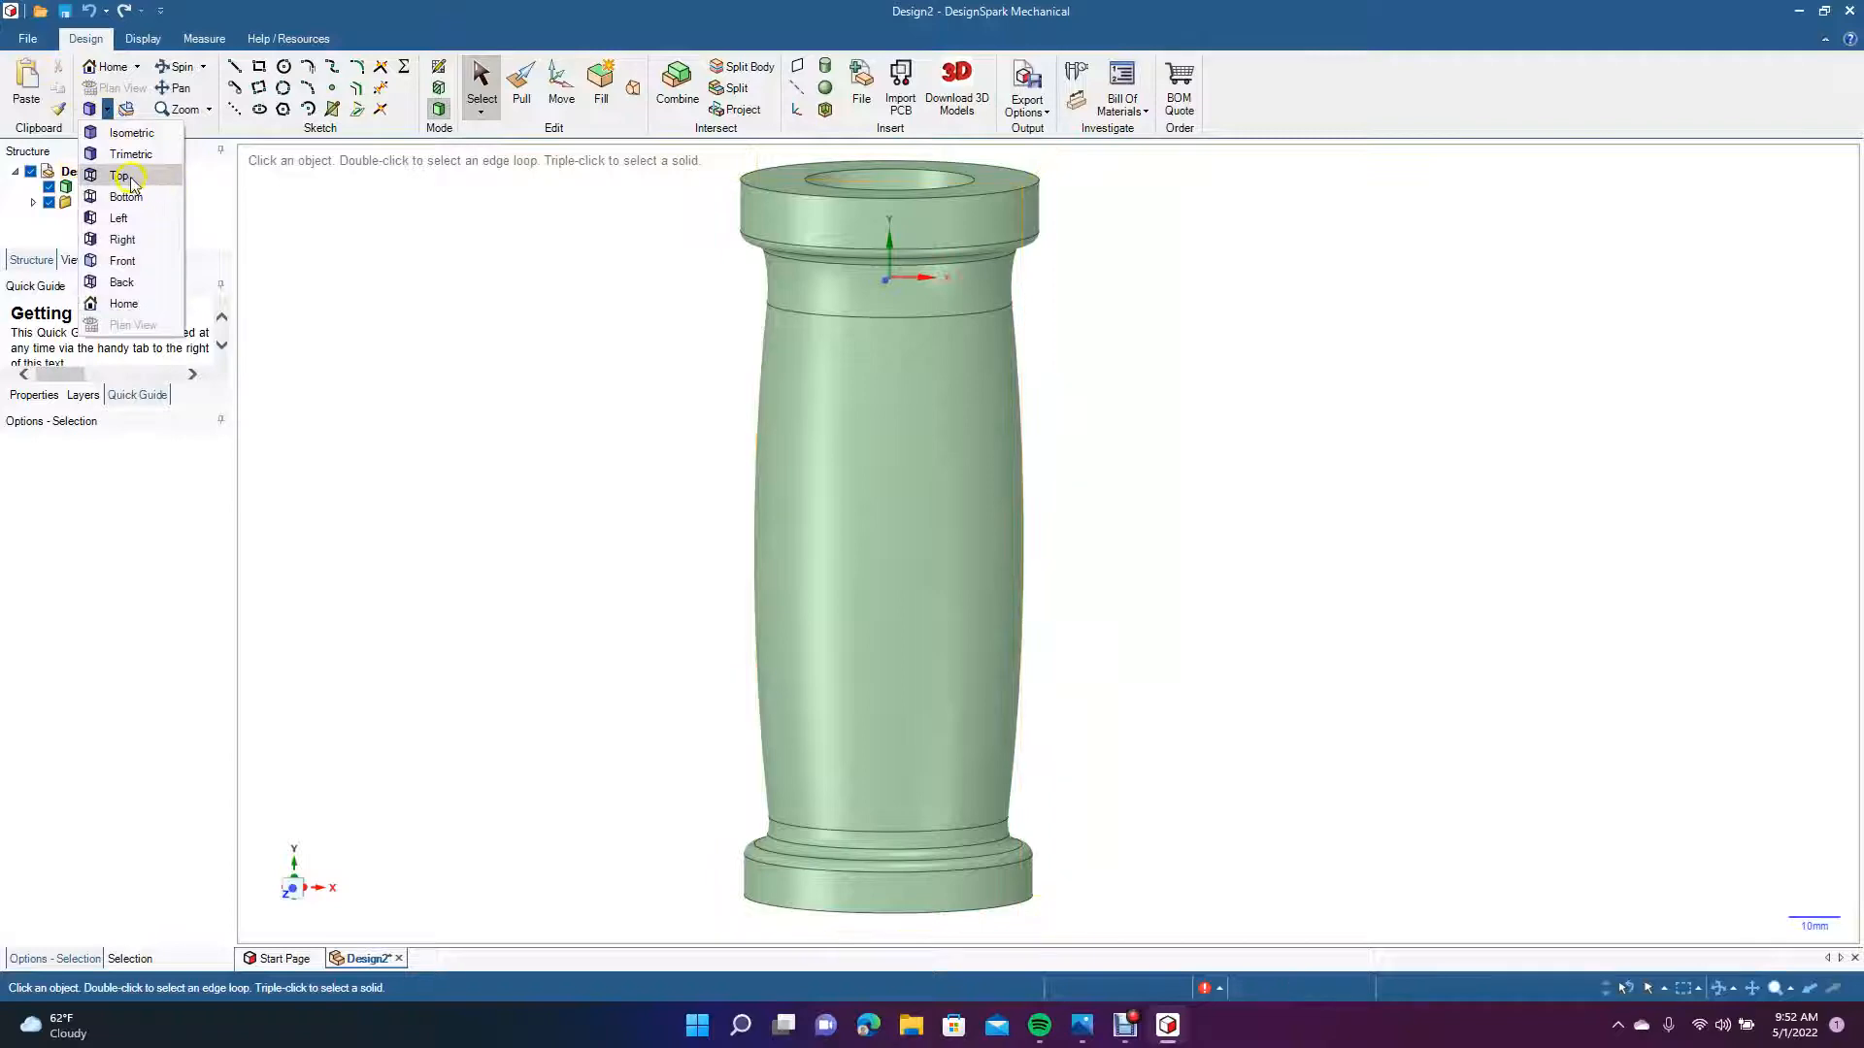
{"action": "left_click", "coordinate": [134, 239]}
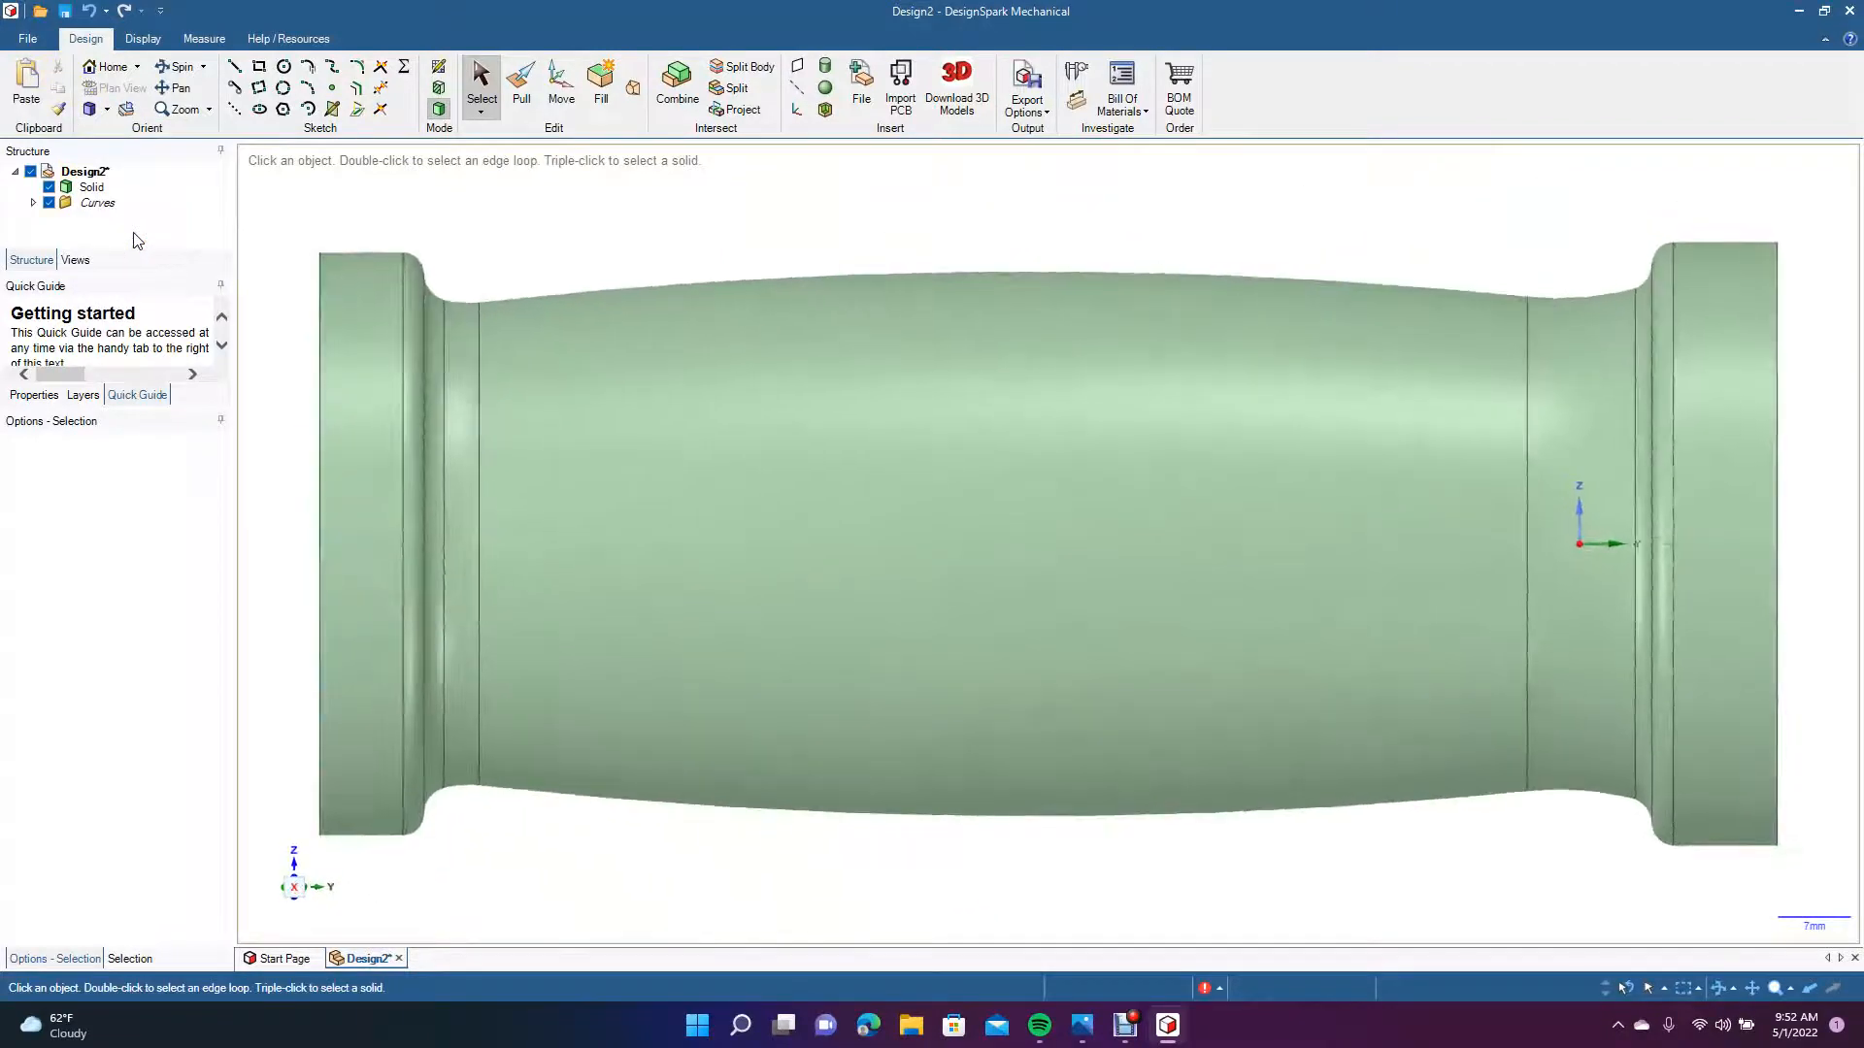
{"action": "left_click", "coordinate": [543, 321]}
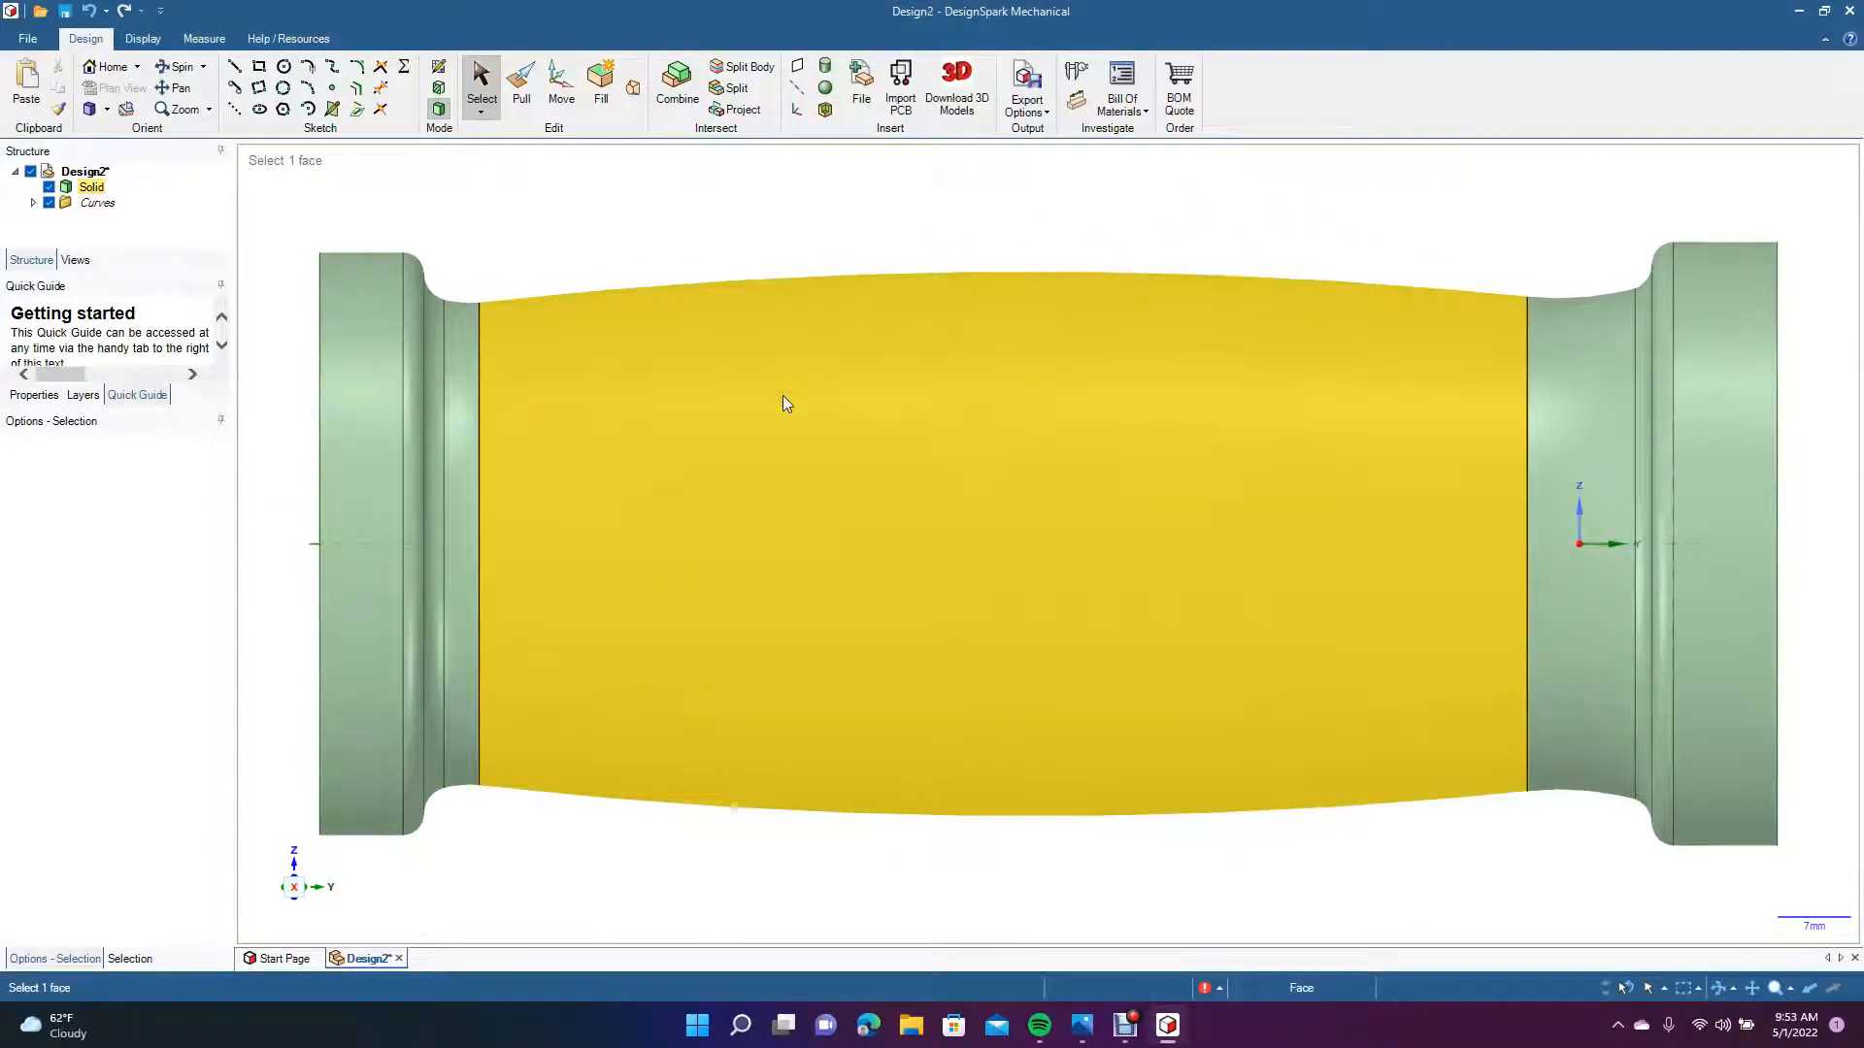
{"action": "left_click", "coordinate": [602, 476]}
{"action": "left_click", "coordinate": [472, 113]}
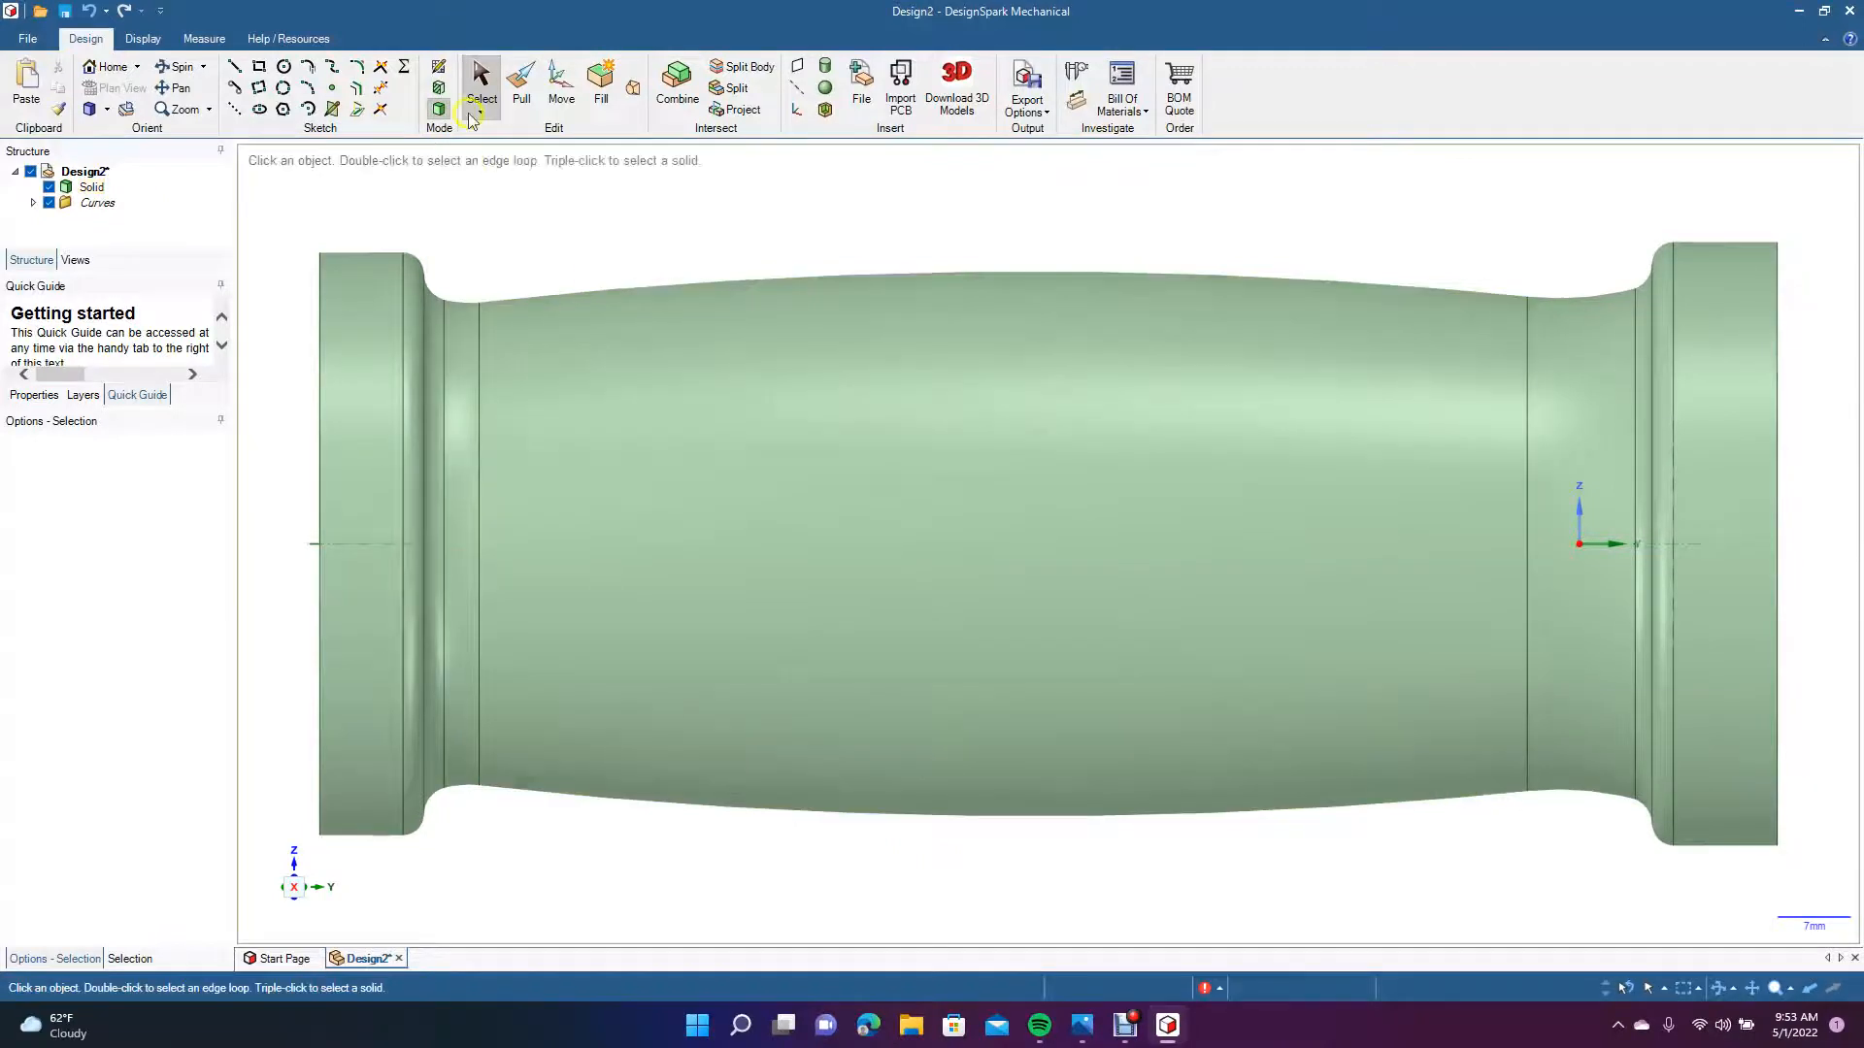
Round the inner bore edge on the lower flange's end face with a radius of about 0.74 mm.
{"action": "left_click", "coordinate": [180, 70]}
{"action": "left_click_drag", "start_coordinate": [307, 482], "coordinate": [249, 543]}
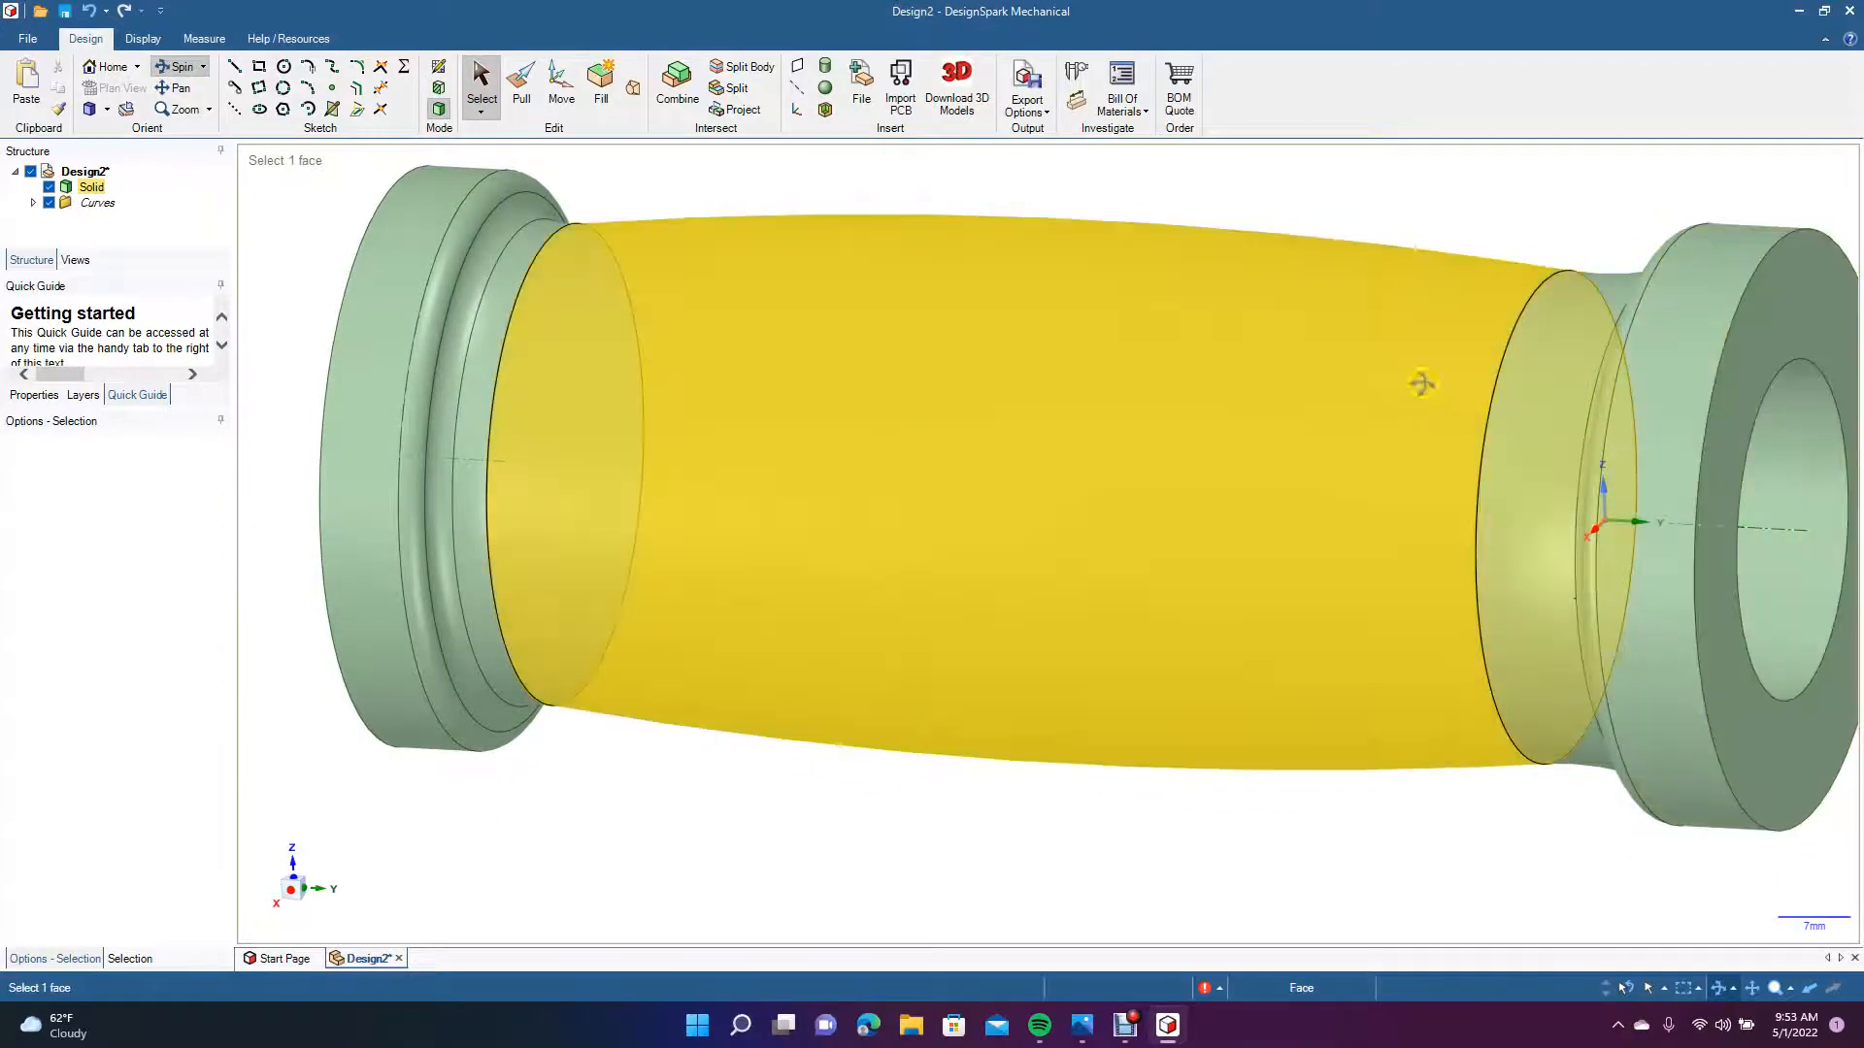
{"action": "left_click_drag", "start_coordinate": [1185, 412], "coordinate": [1402, 448]}
{"action": "left_click", "coordinate": [521, 83]}
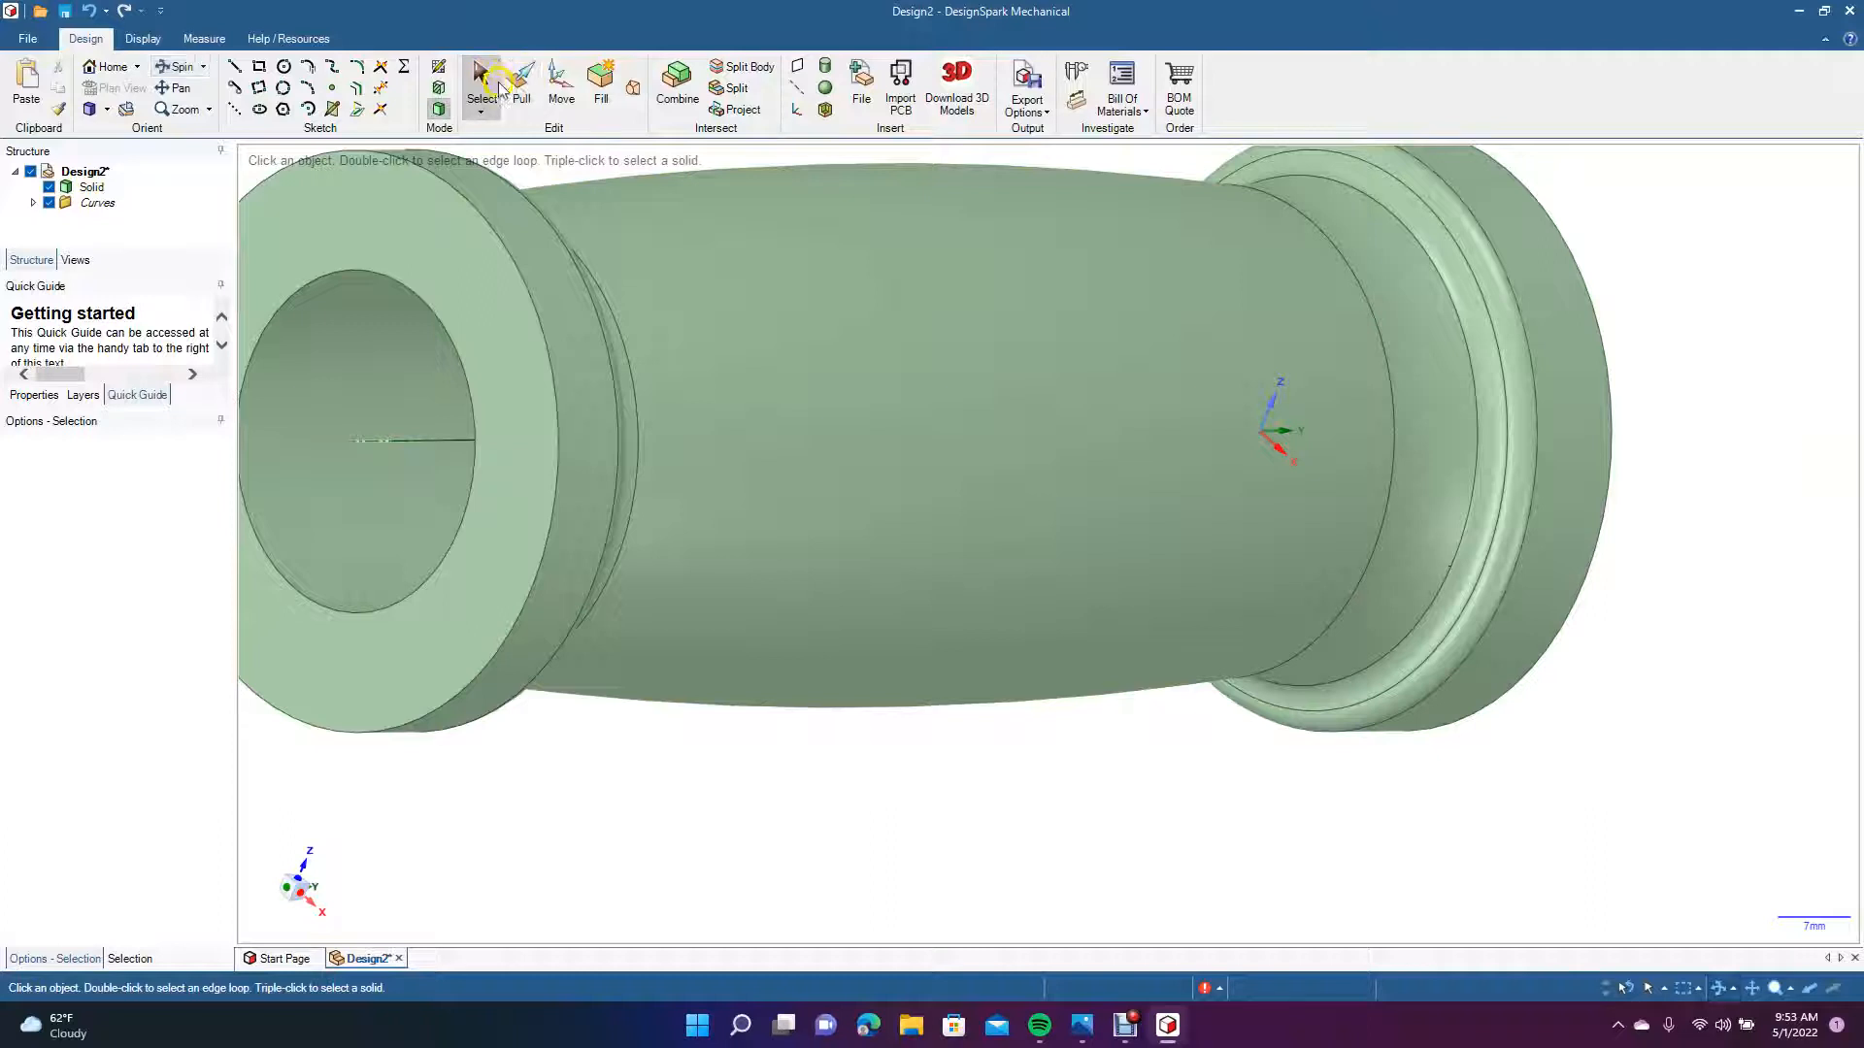
{"action": "left_click", "coordinate": [362, 277]}
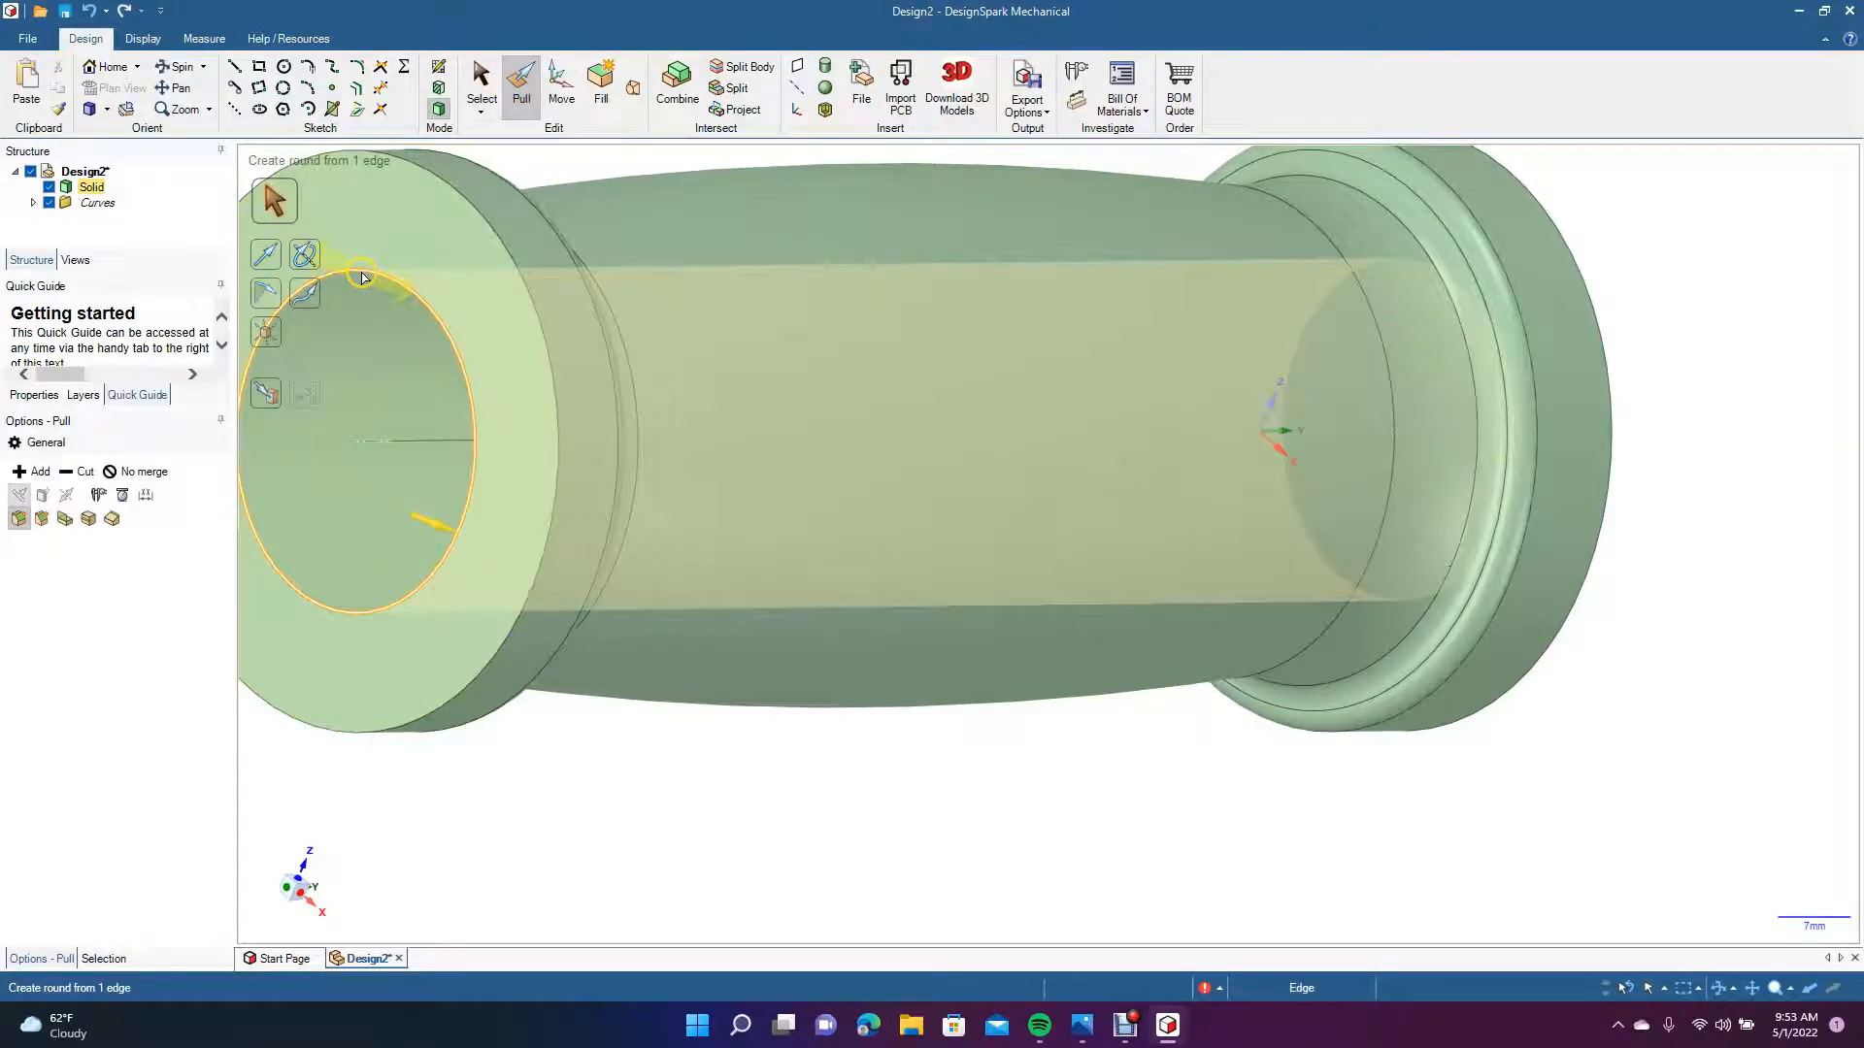
{"action": "left_click_drag", "start_coordinate": [362, 277], "coordinate": [392, 268]}
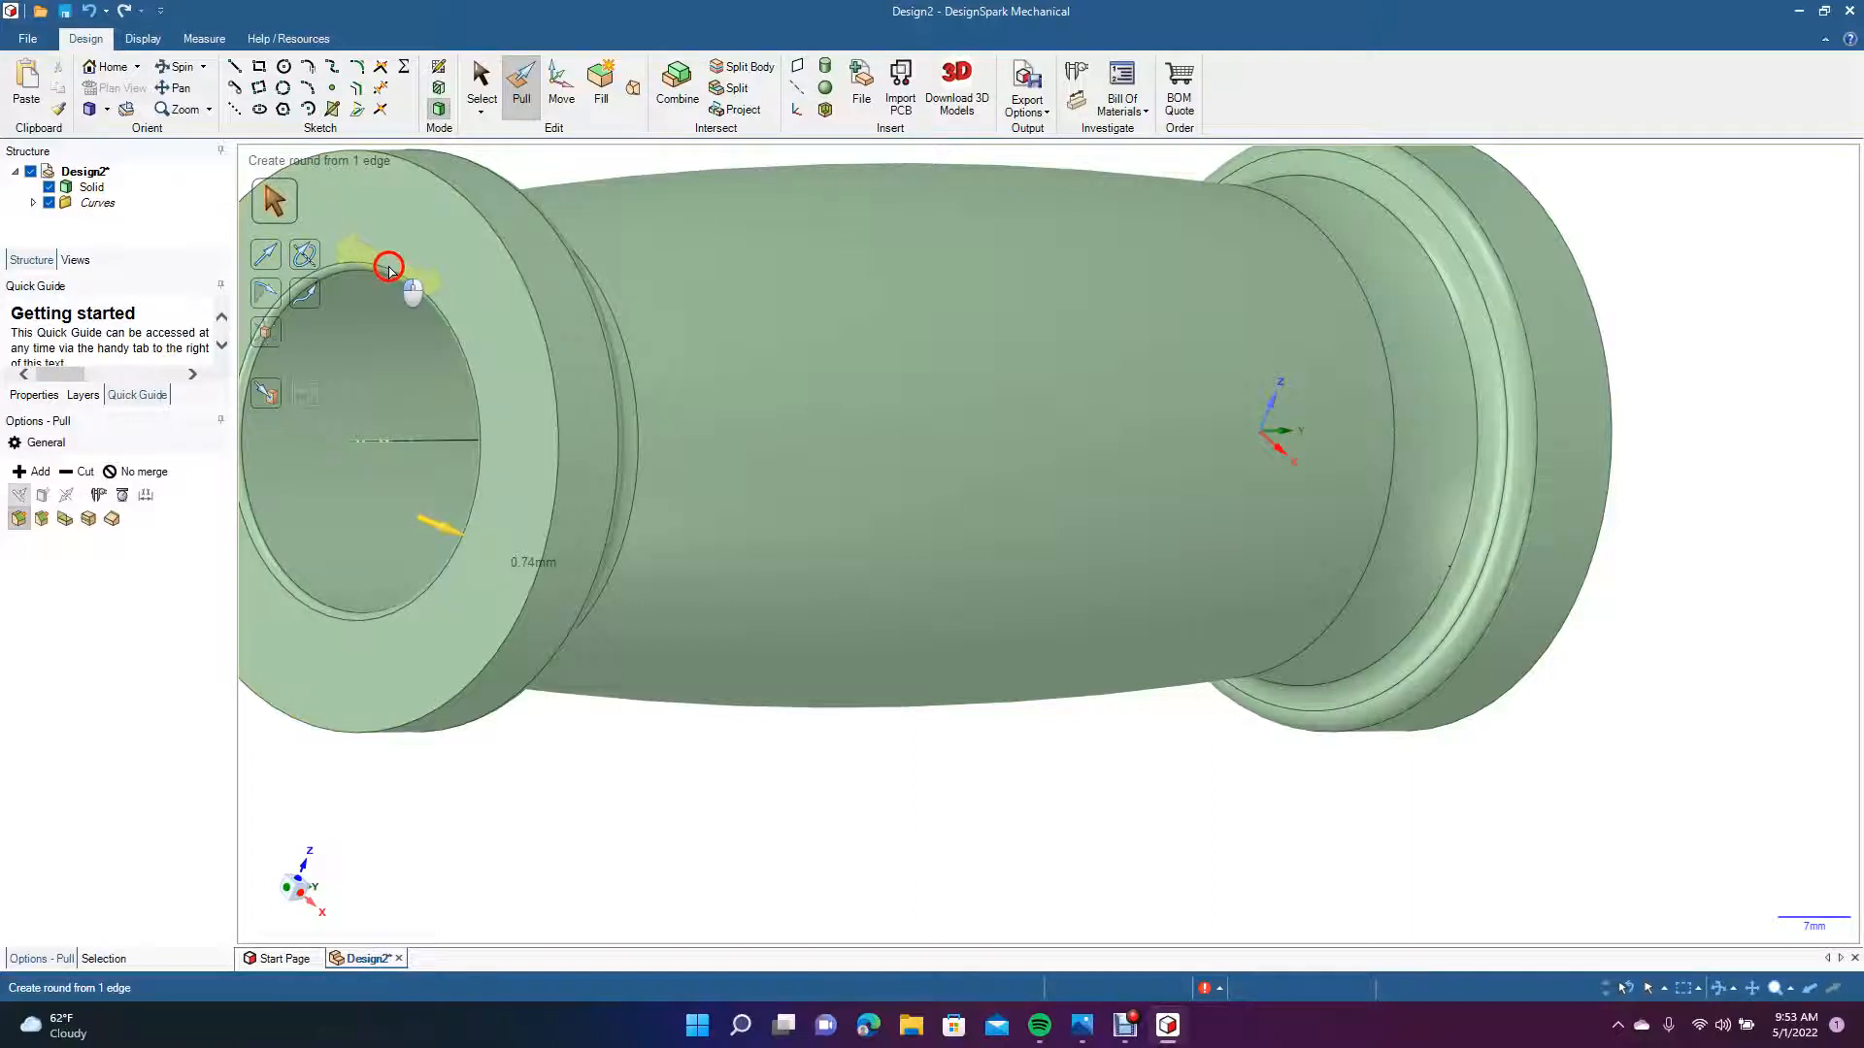
{"action": "left_click_drag", "start_coordinate": [390, 269], "coordinate": [389, 269]}
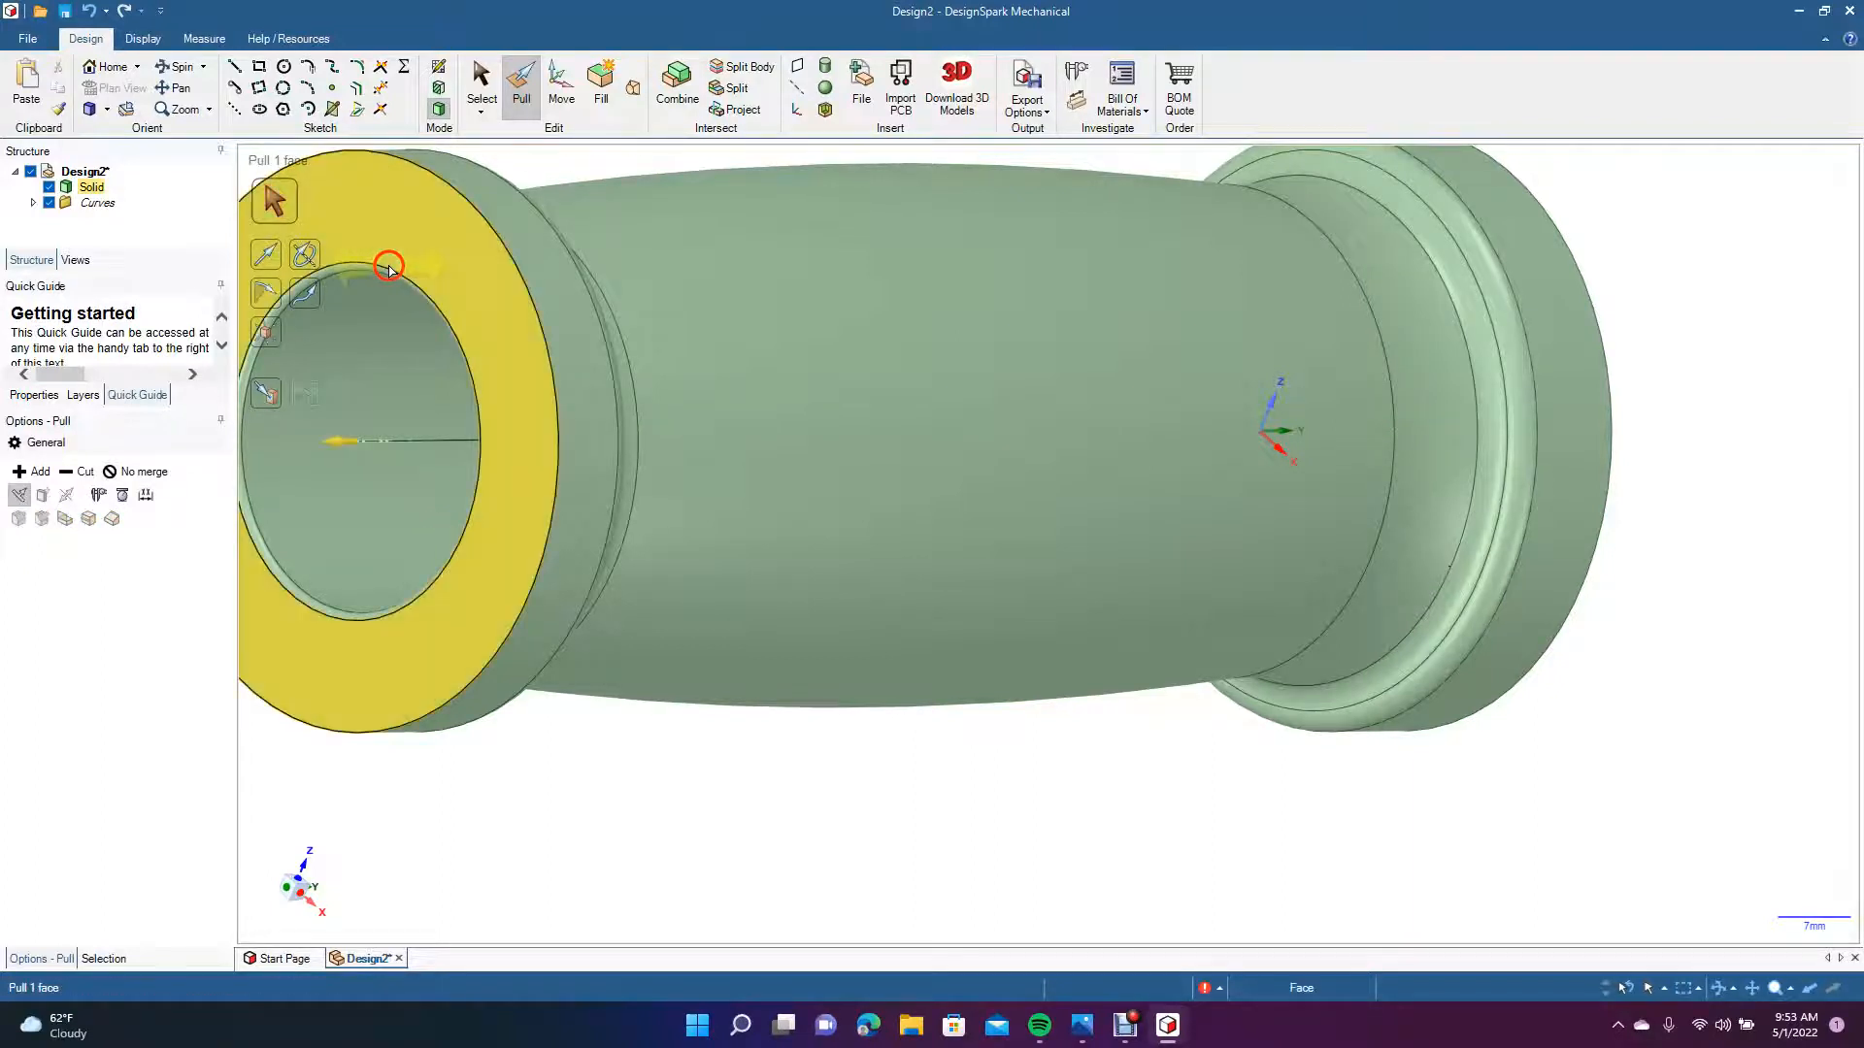
{"action": "left_click", "coordinate": [482, 84]}
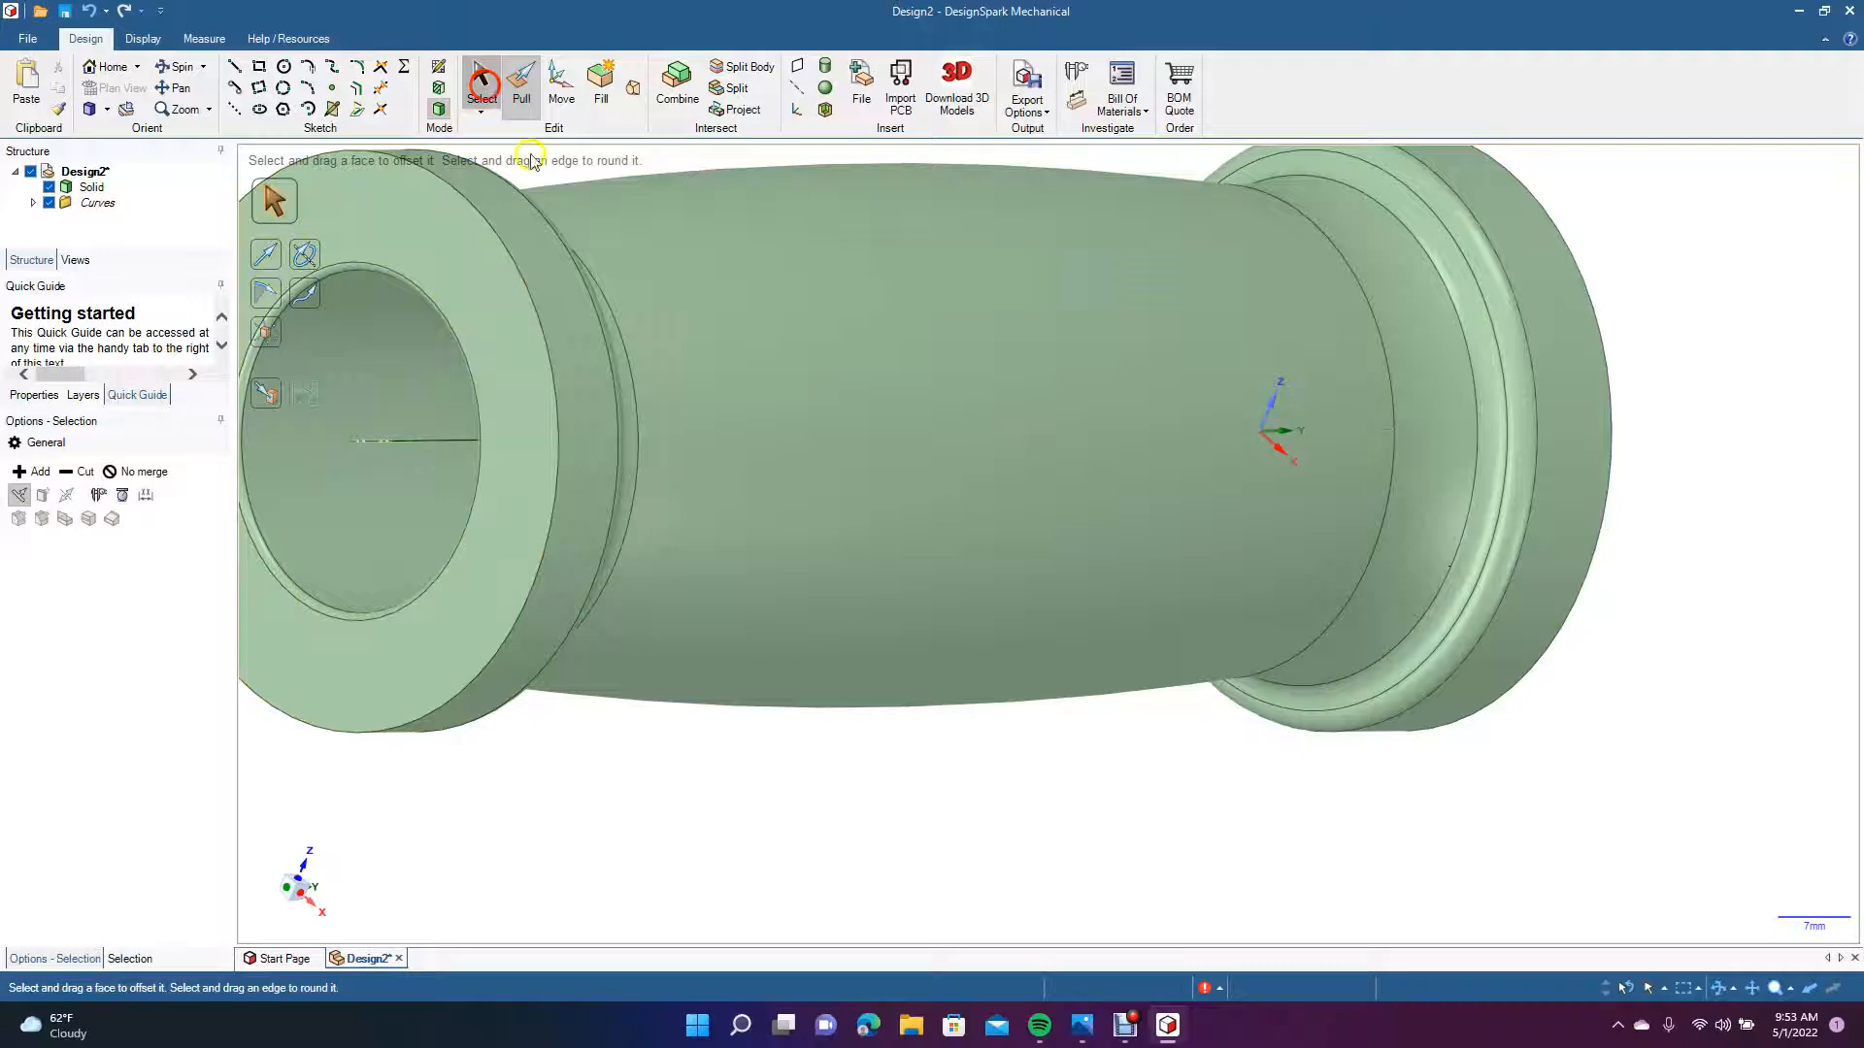
Round the inner bore edge on the upper flange's end face with a radius of 0.74 mm.
{"action": "left_click", "coordinate": [176, 68]}
{"action": "left_click_drag", "start_coordinate": [1174, 515], "coordinate": [873, 568]}
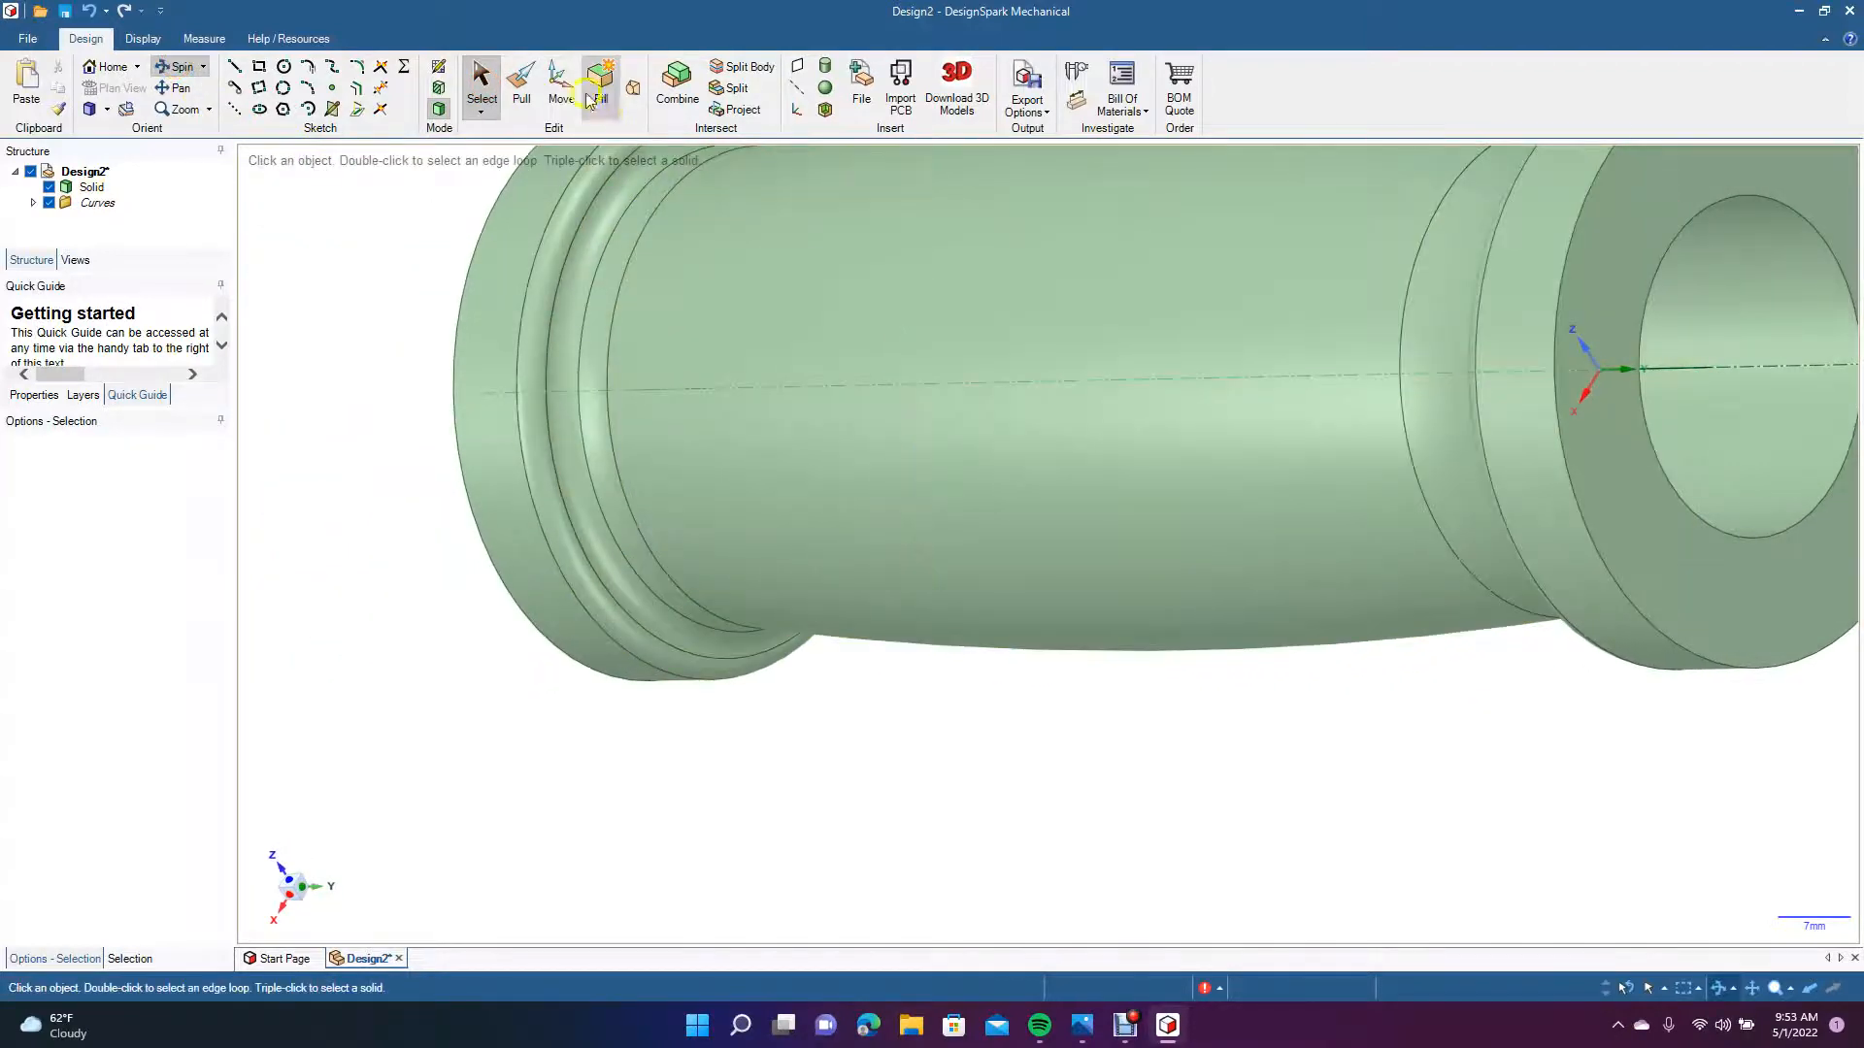
{"action": "left_click", "coordinate": [521, 83]}
{"action": "left_click", "coordinate": [1647, 323]}
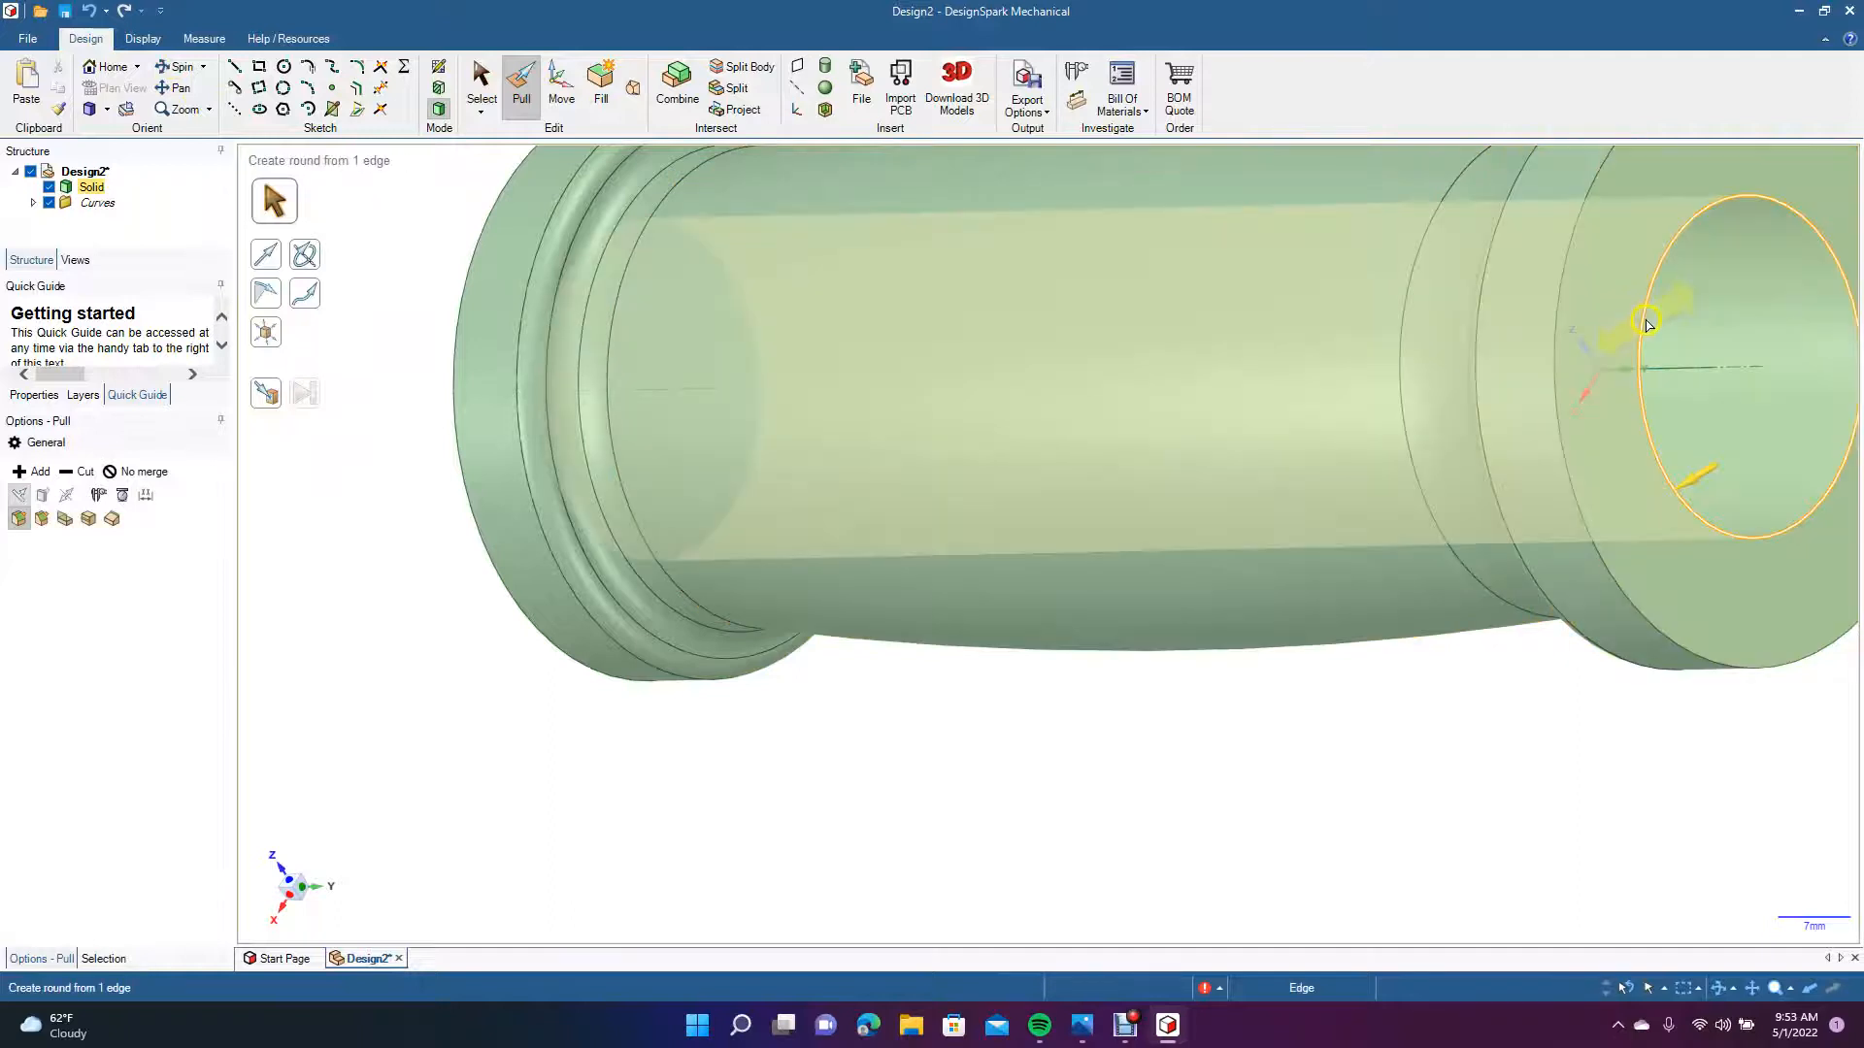
{"action": "left_click", "coordinate": [1647, 323]}
{"action": "type", "text": "0."}
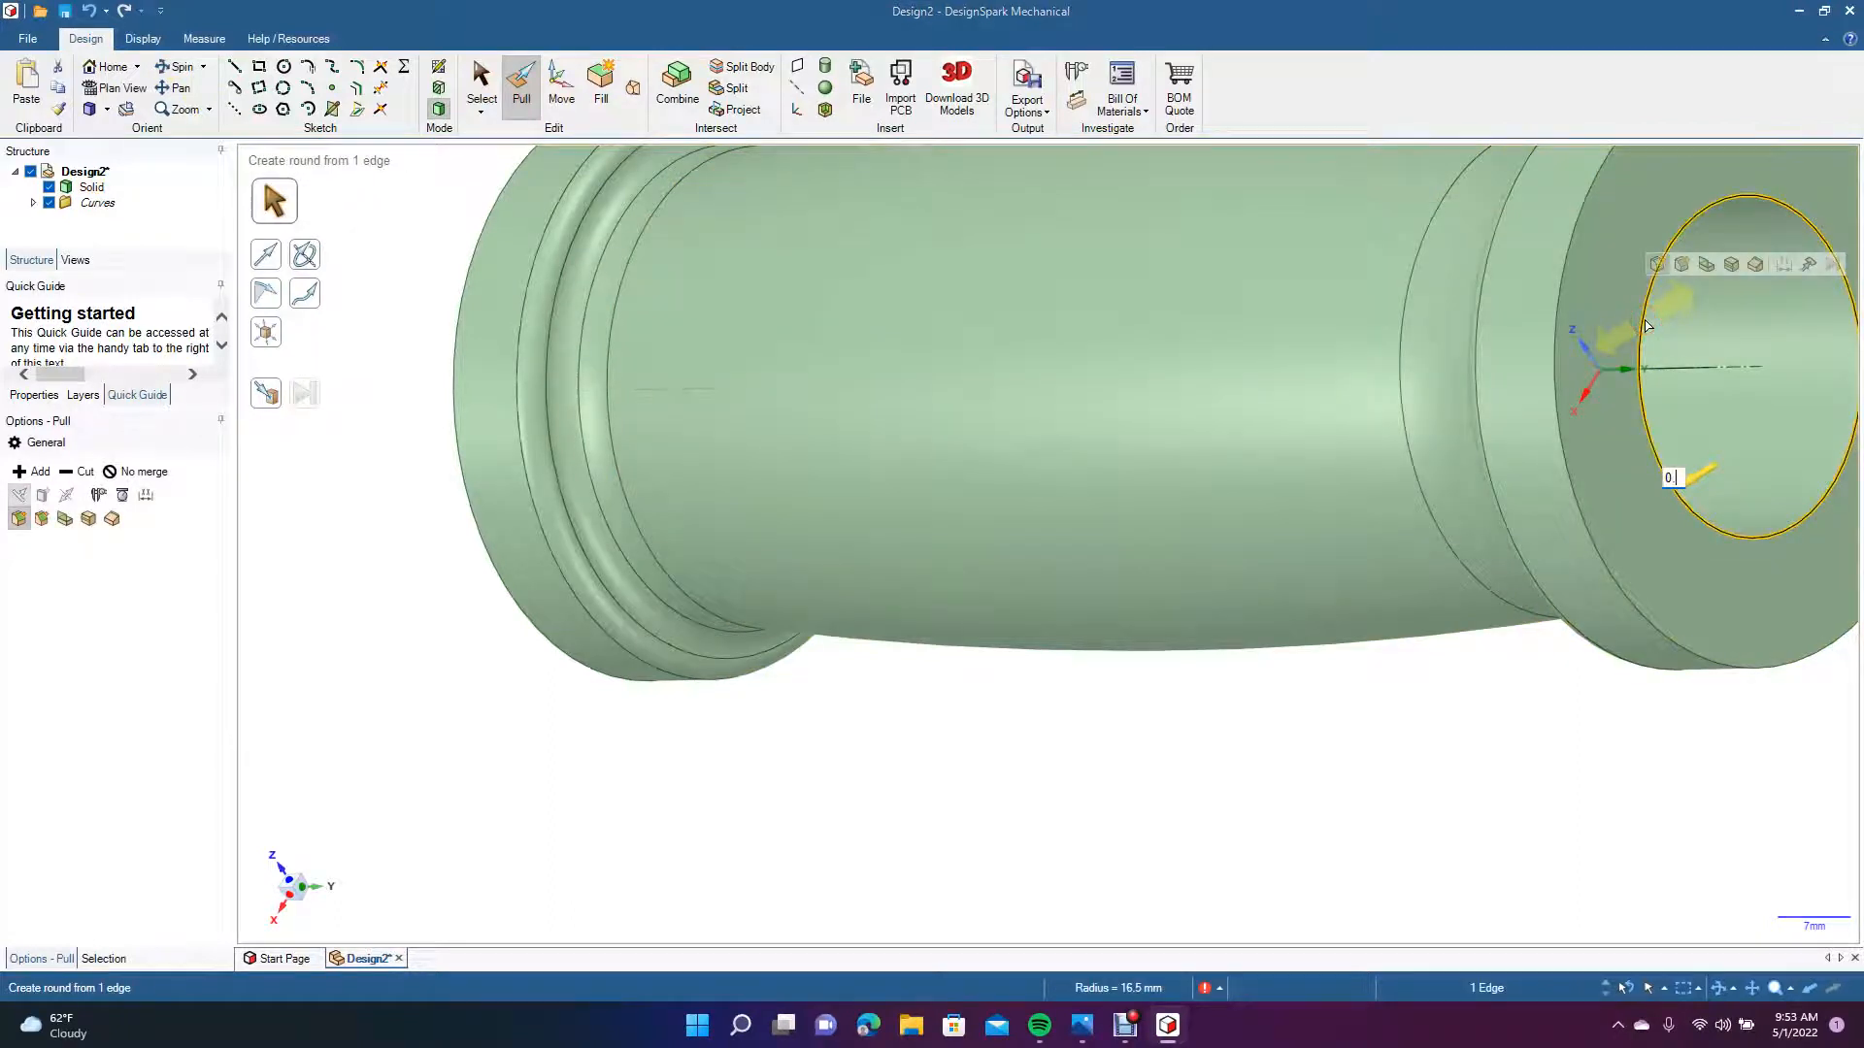
{"action": "type", "text": "74"}
{"action": "key", "text": "Return"}
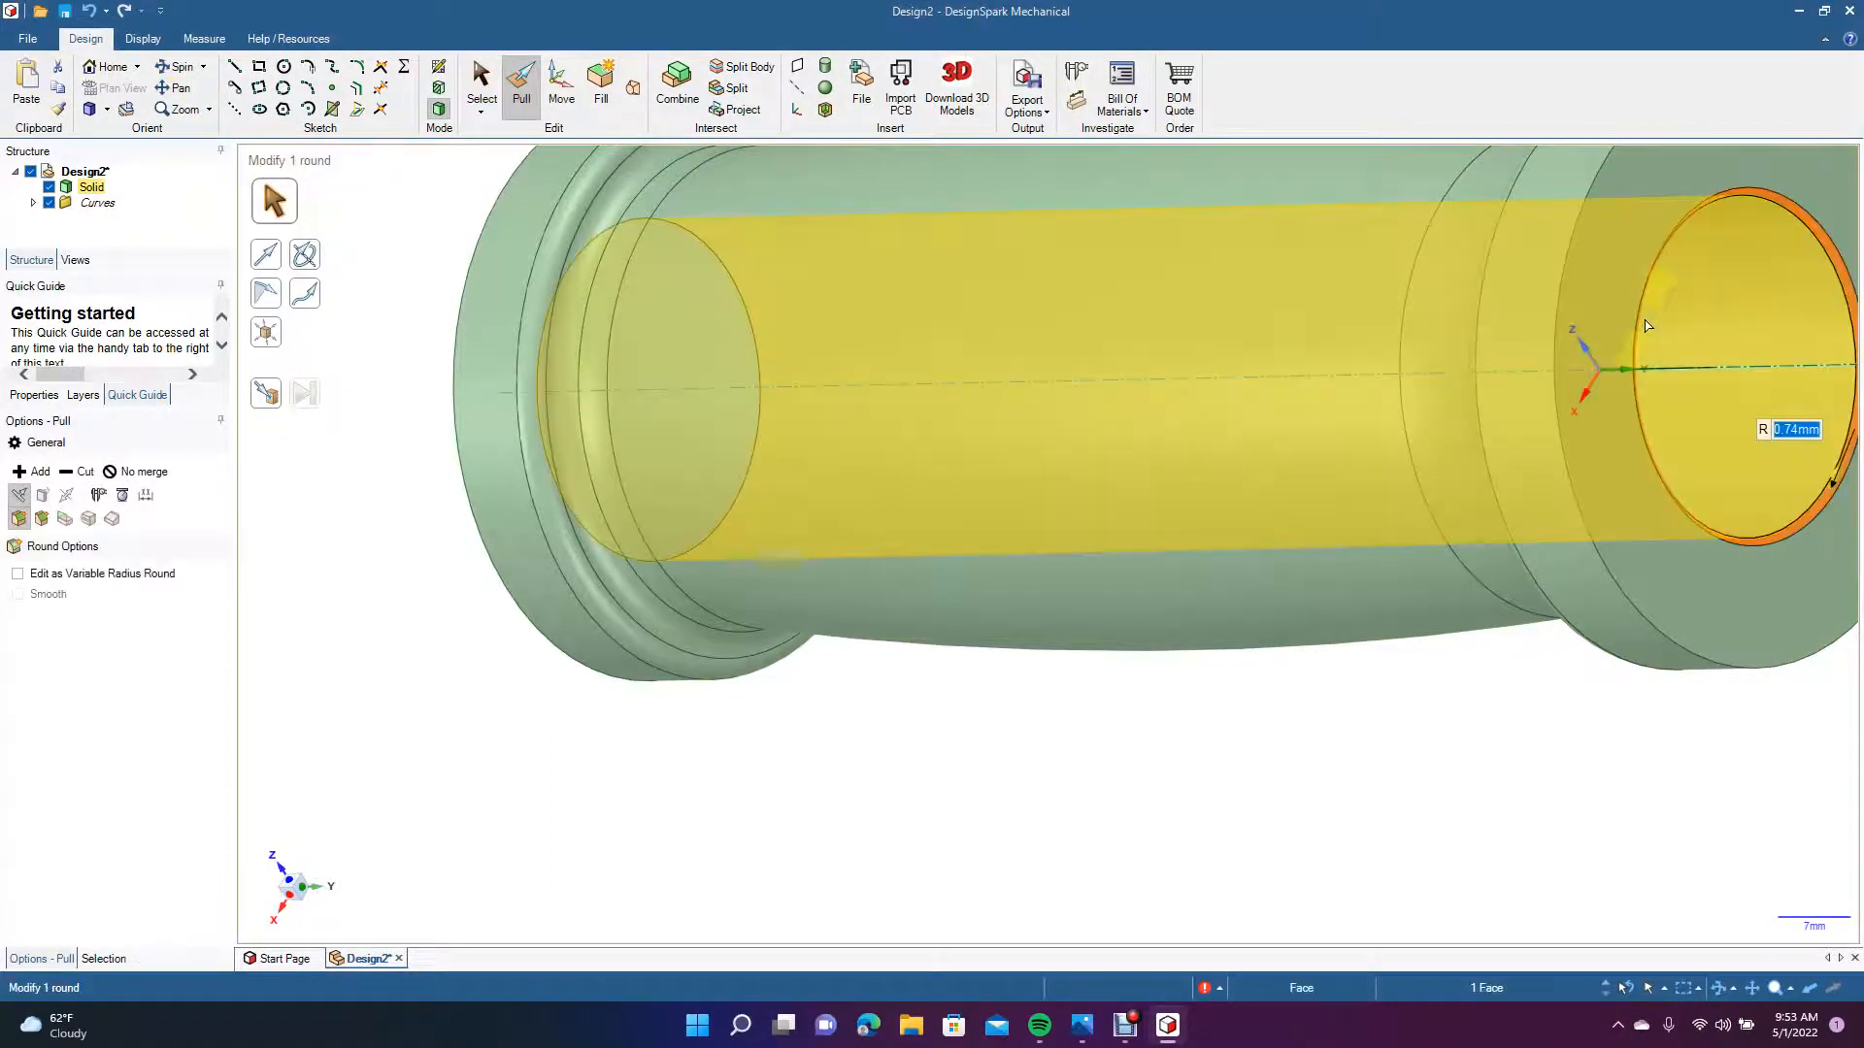
{"action": "left_click", "coordinate": [480, 83]}
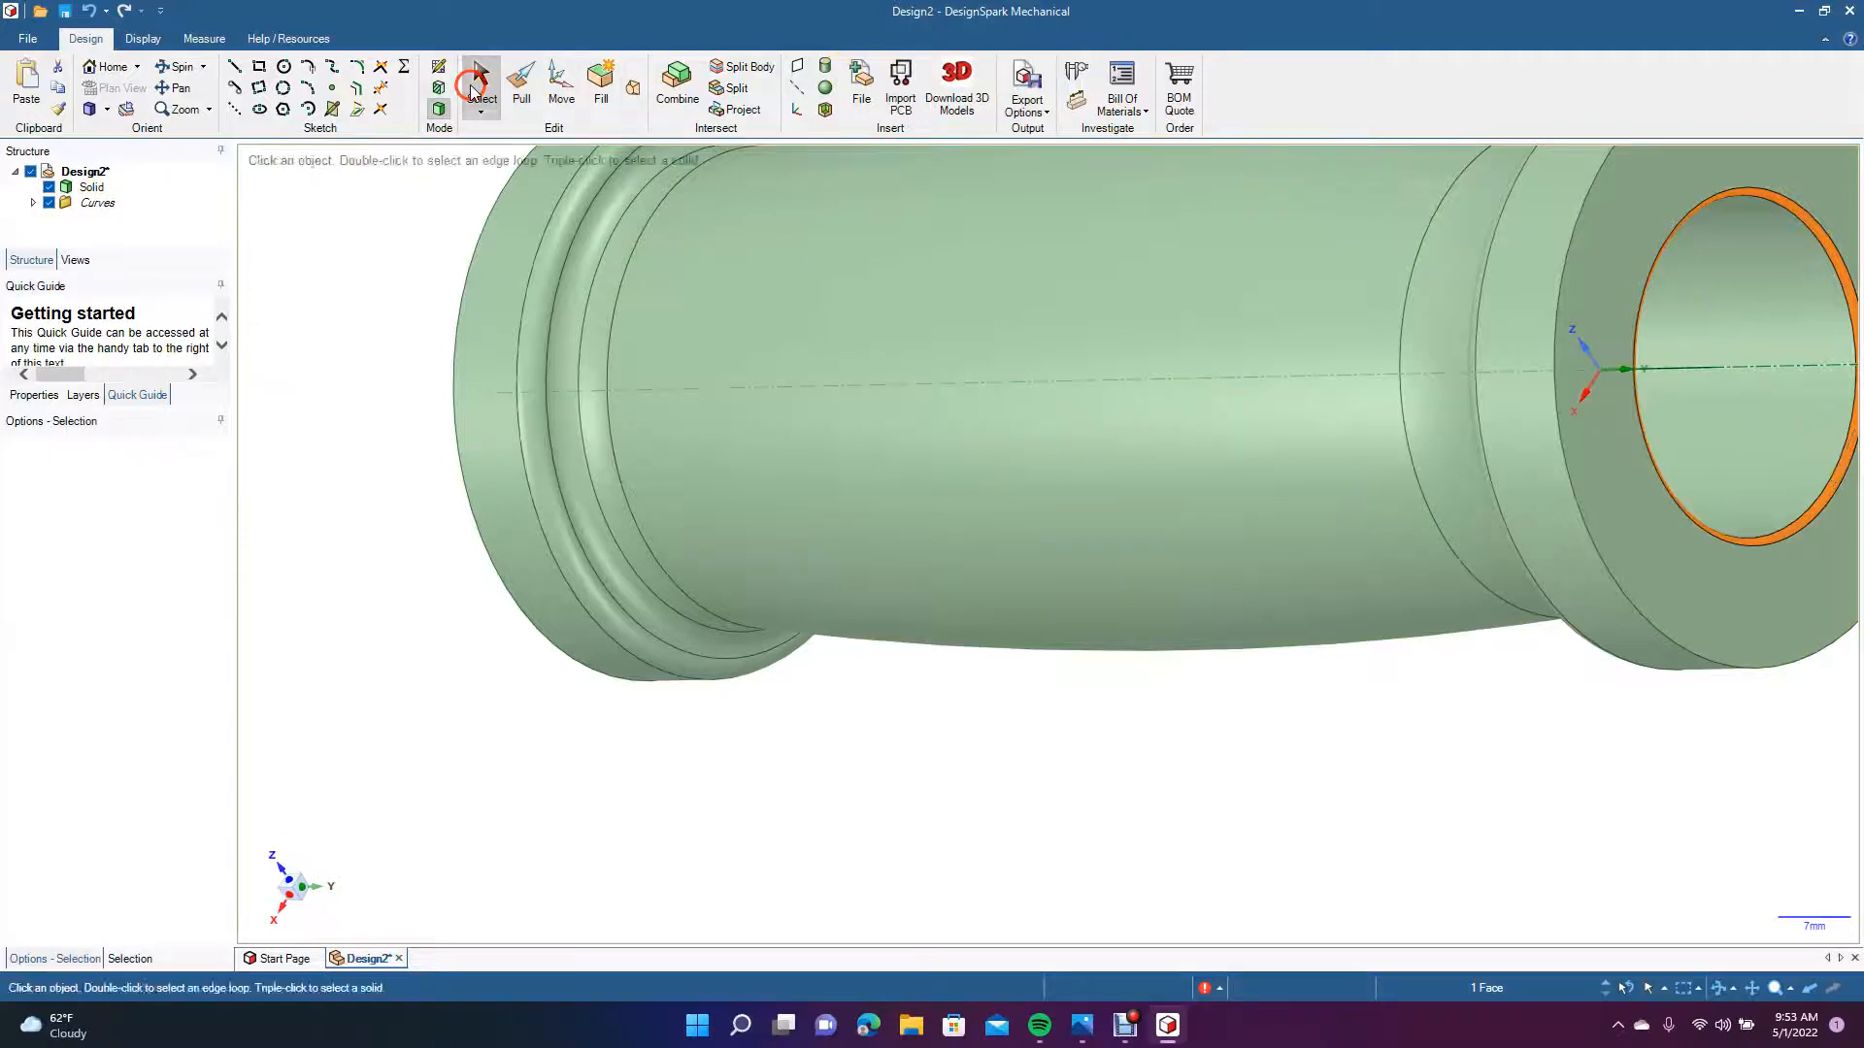
{"action": "left_click", "coordinate": [924, 615]}
{"action": "left_click", "coordinate": [716, 765]}
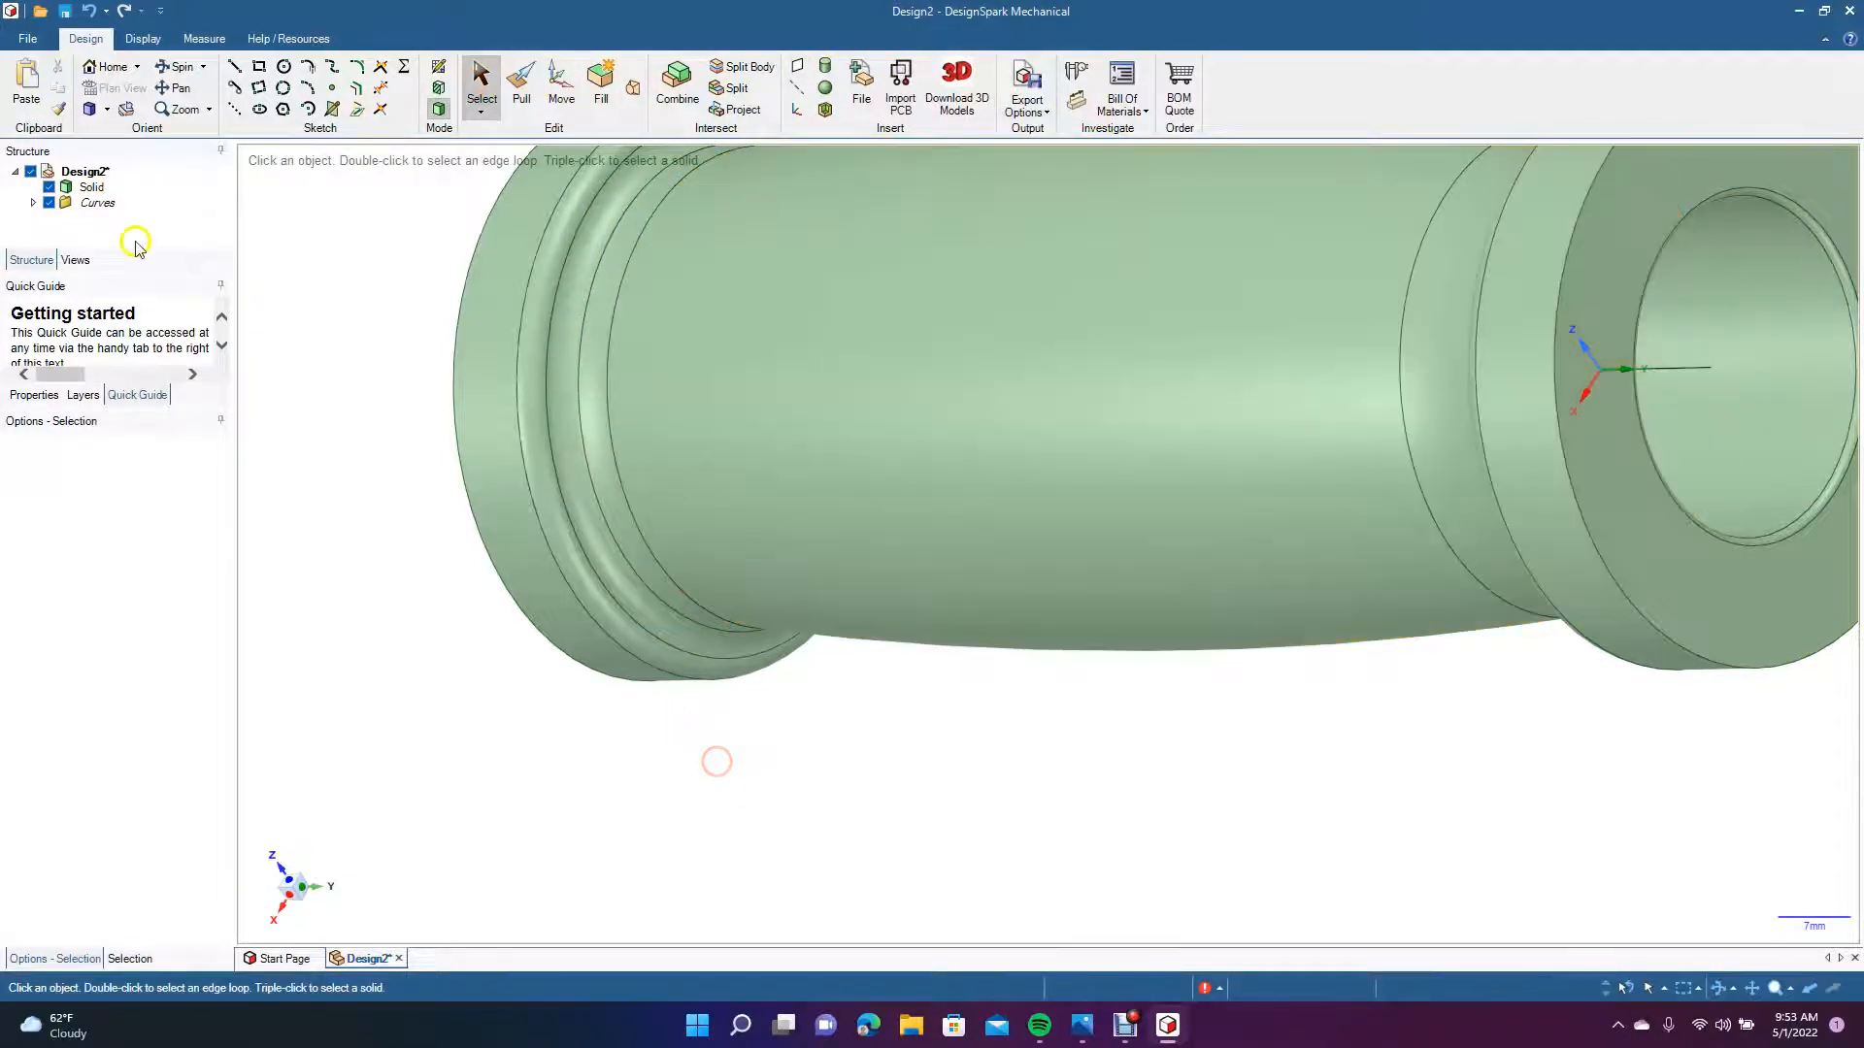
Try to pull the bulging middle face of the outer wall outward in the standard Top view.
{"action": "left_click", "coordinate": [108, 110]}
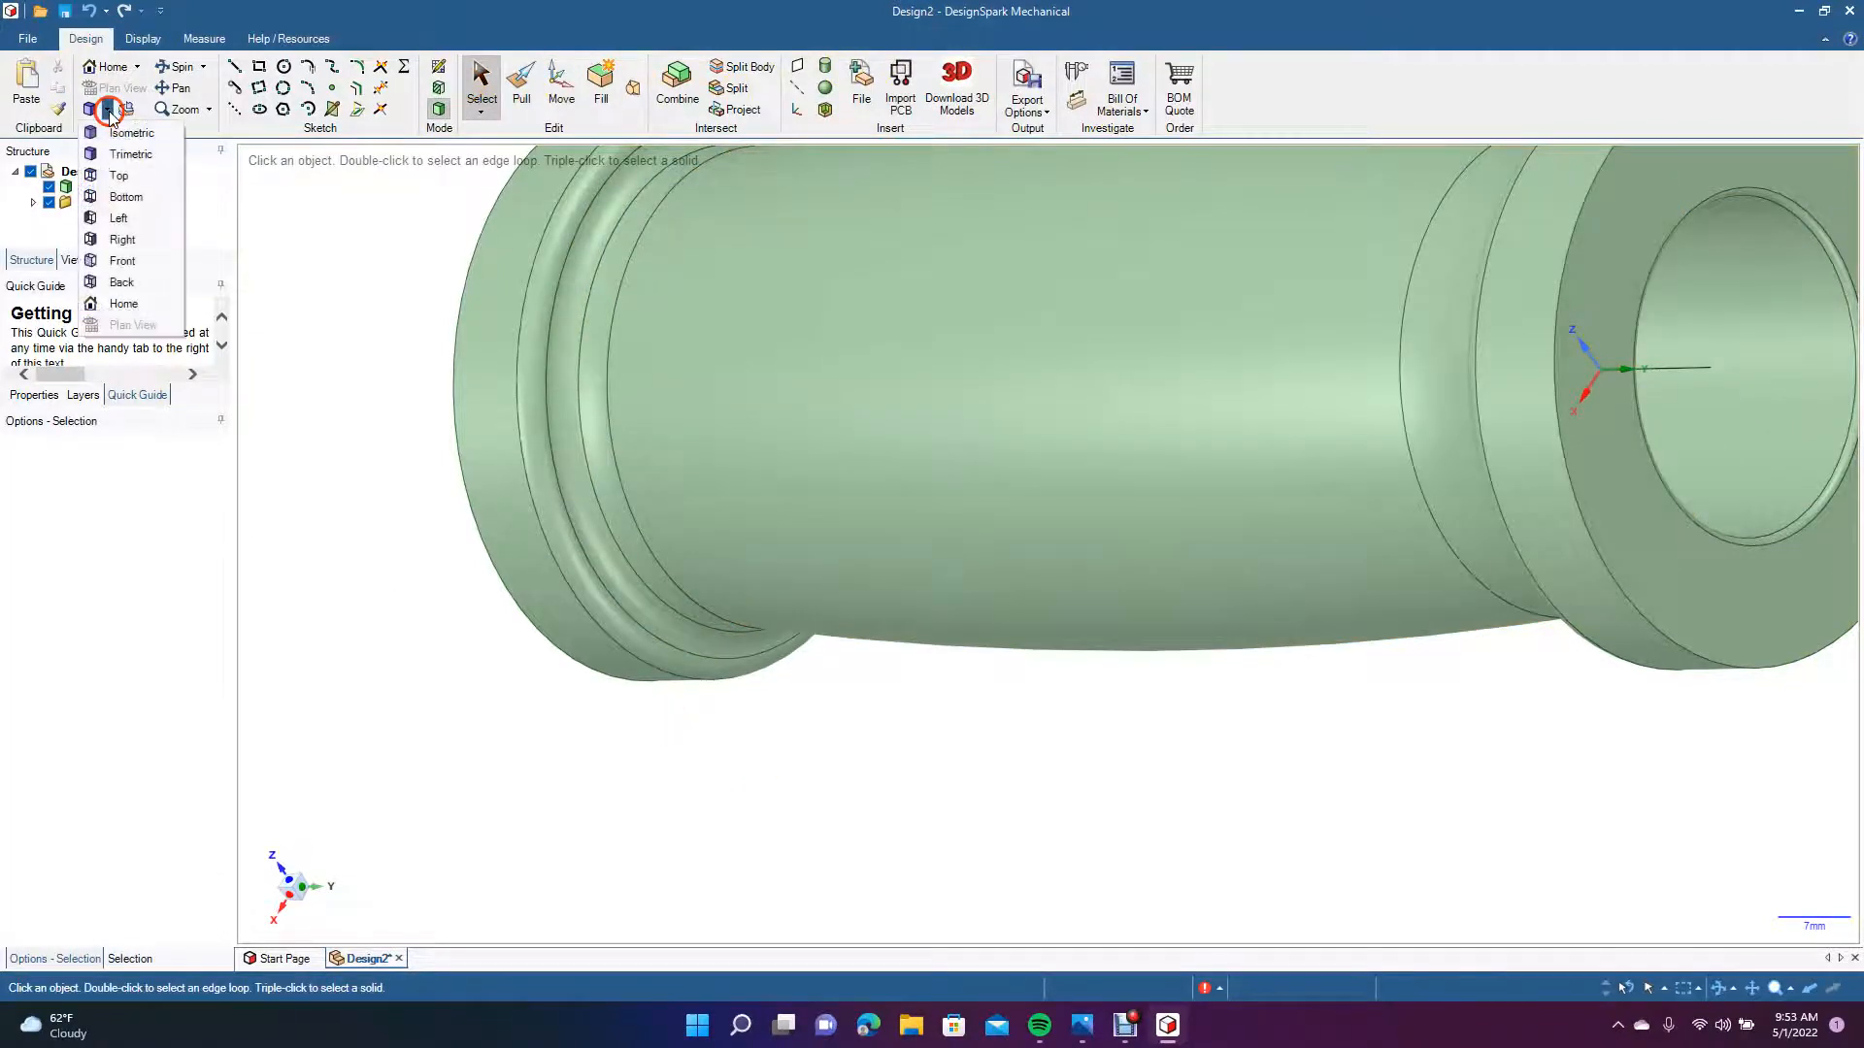
{"action": "left_click", "coordinate": [119, 170]}
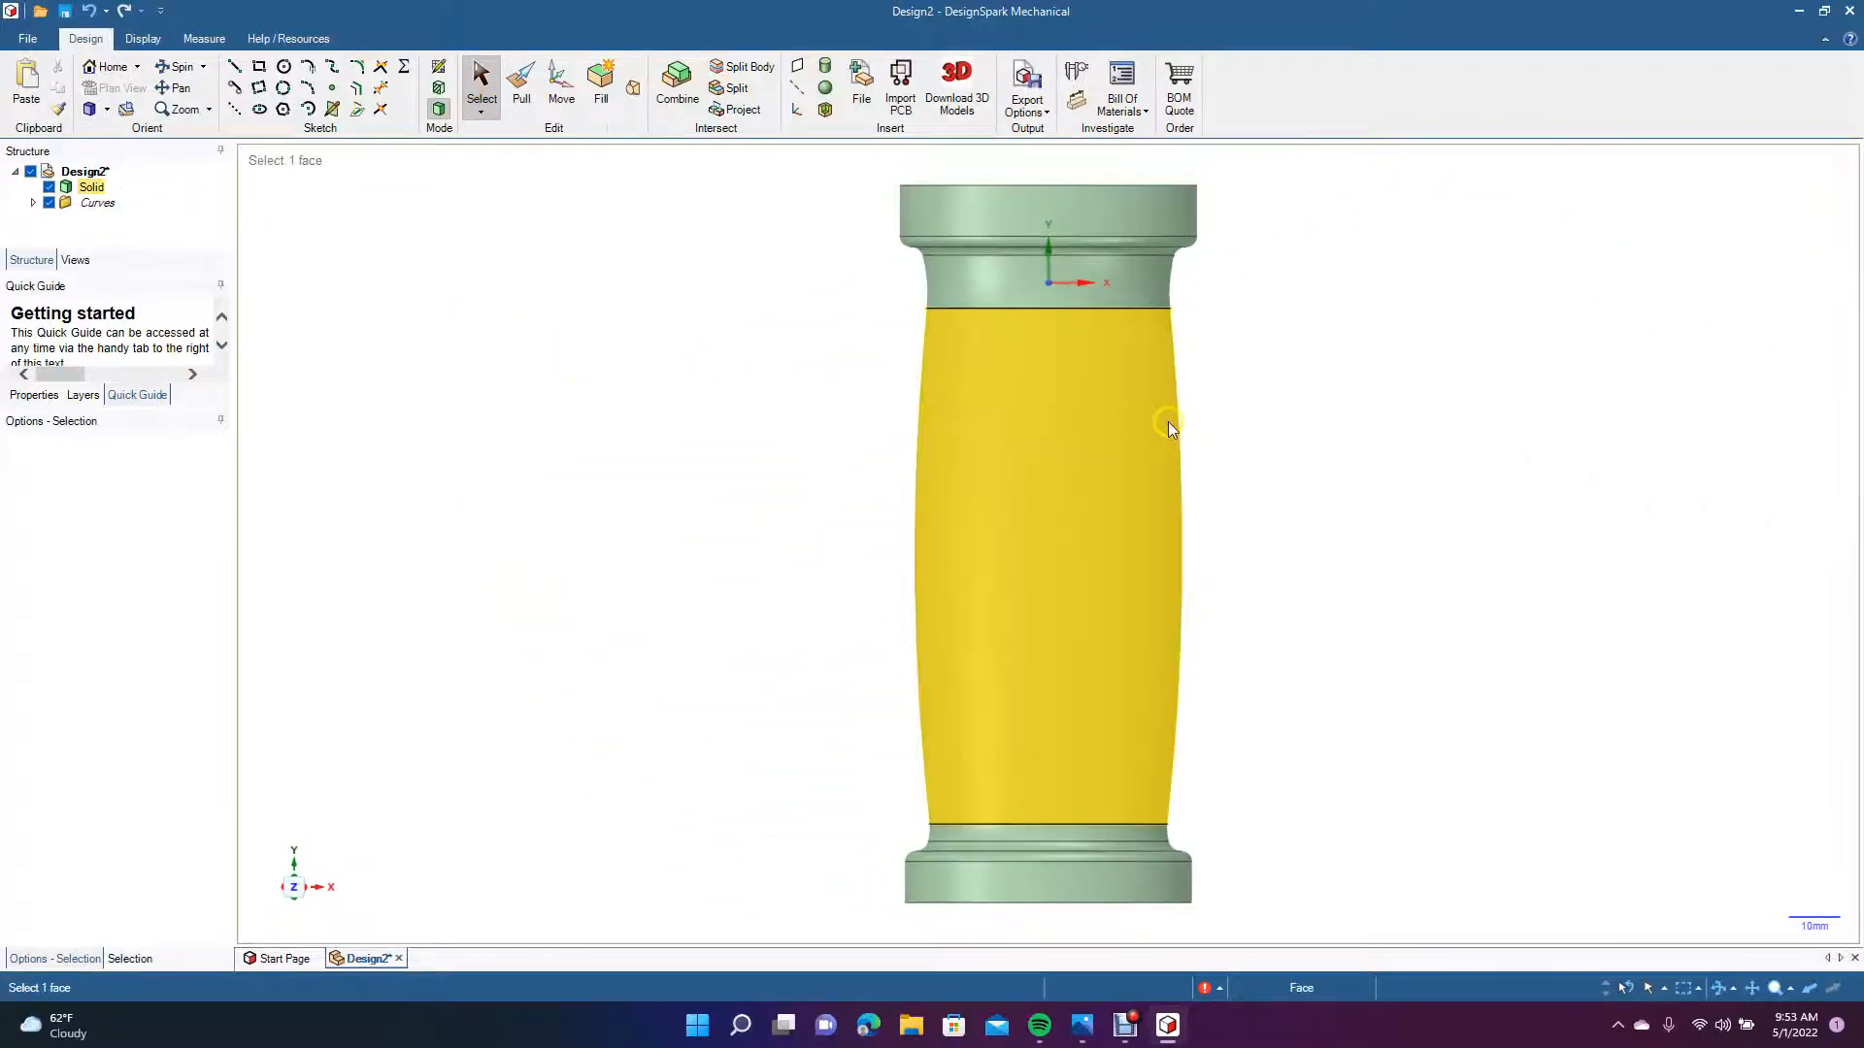
{"action": "left_click", "coordinate": [521, 83]}
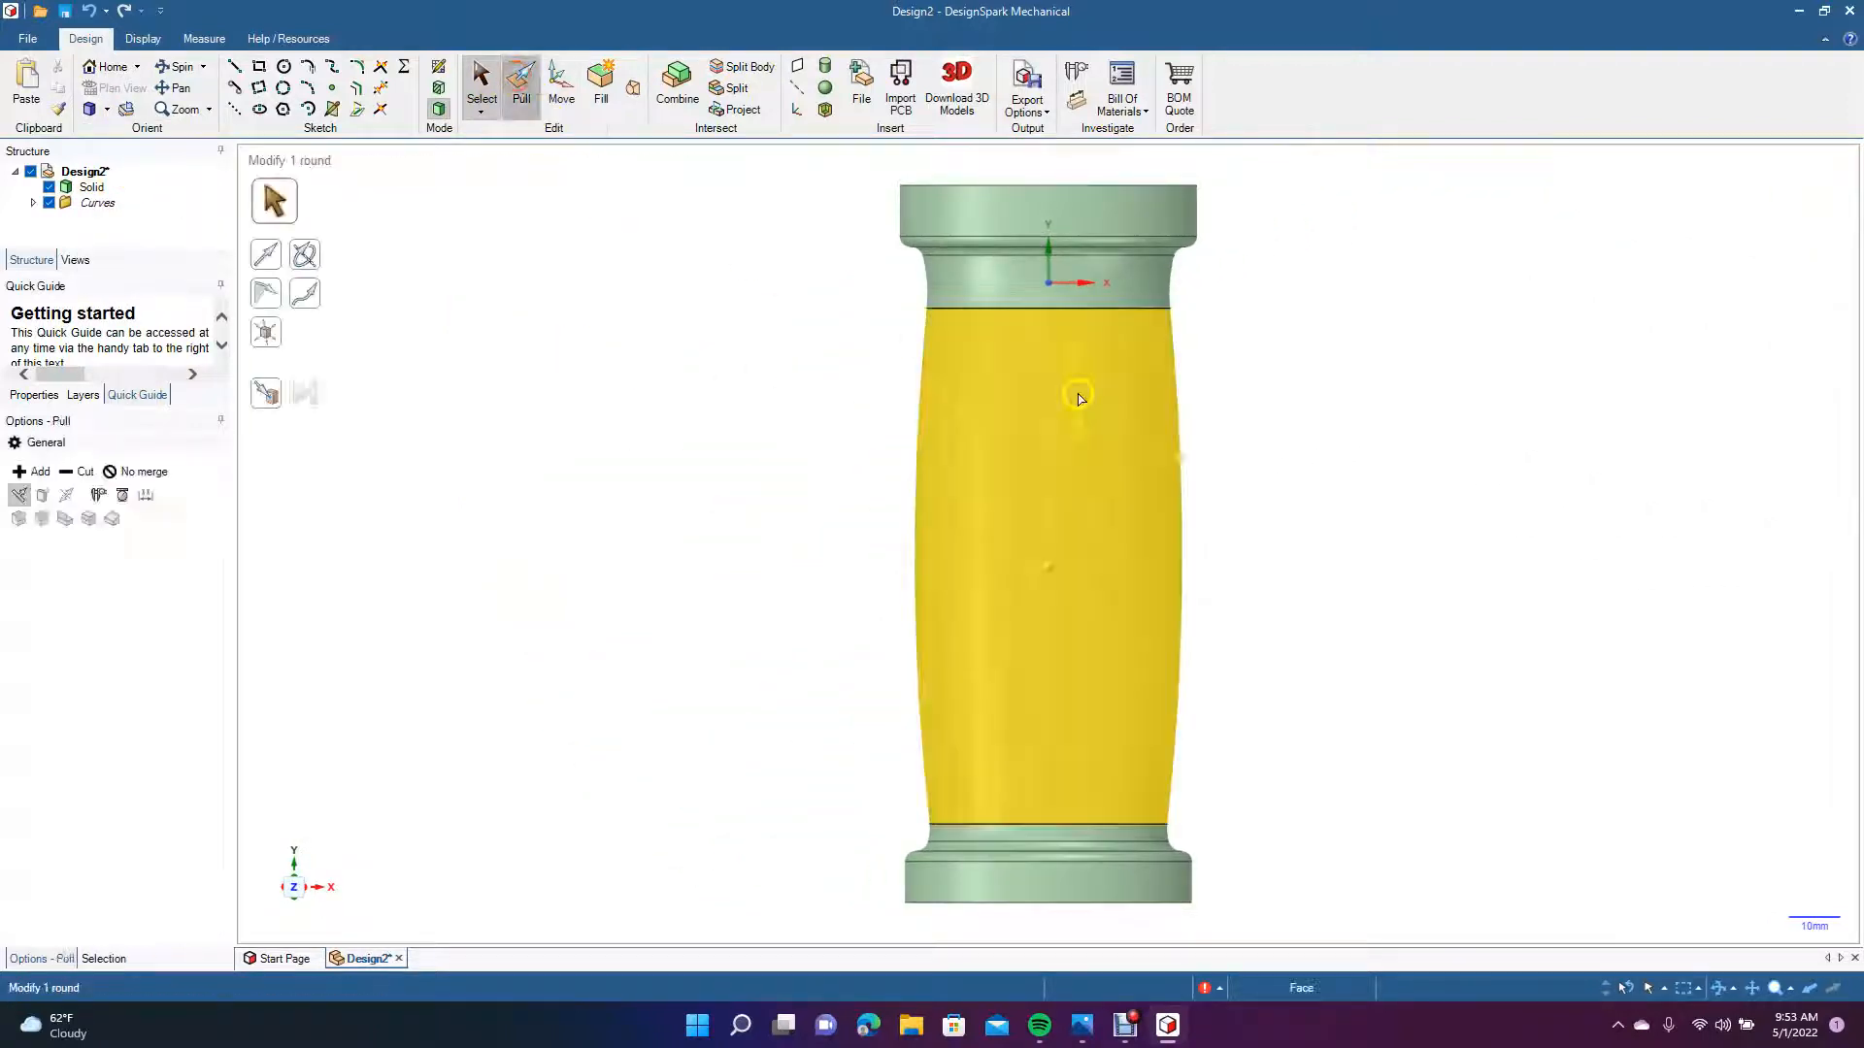
{"action": "left_click_drag", "start_coordinate": [1121, 430], "coordinate": [1225, 451]}
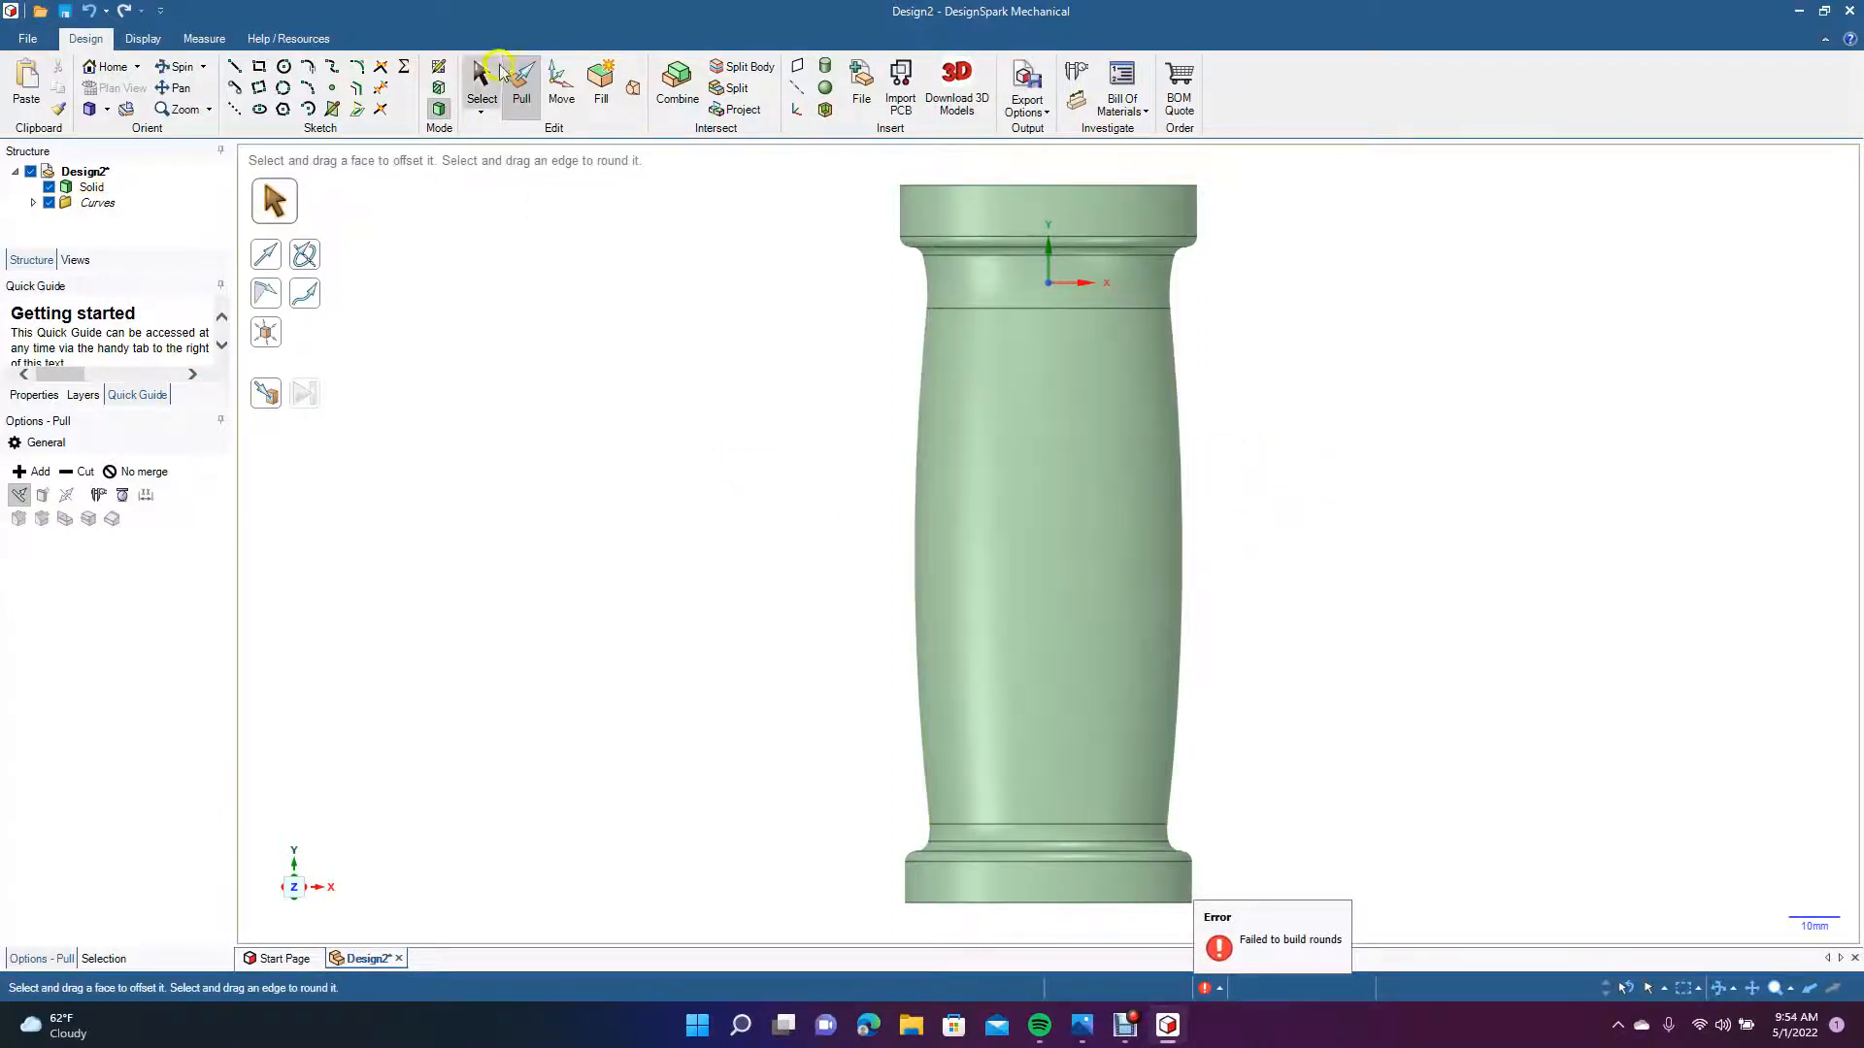
{"action": "left_click", "coordinate": [481, 77]}
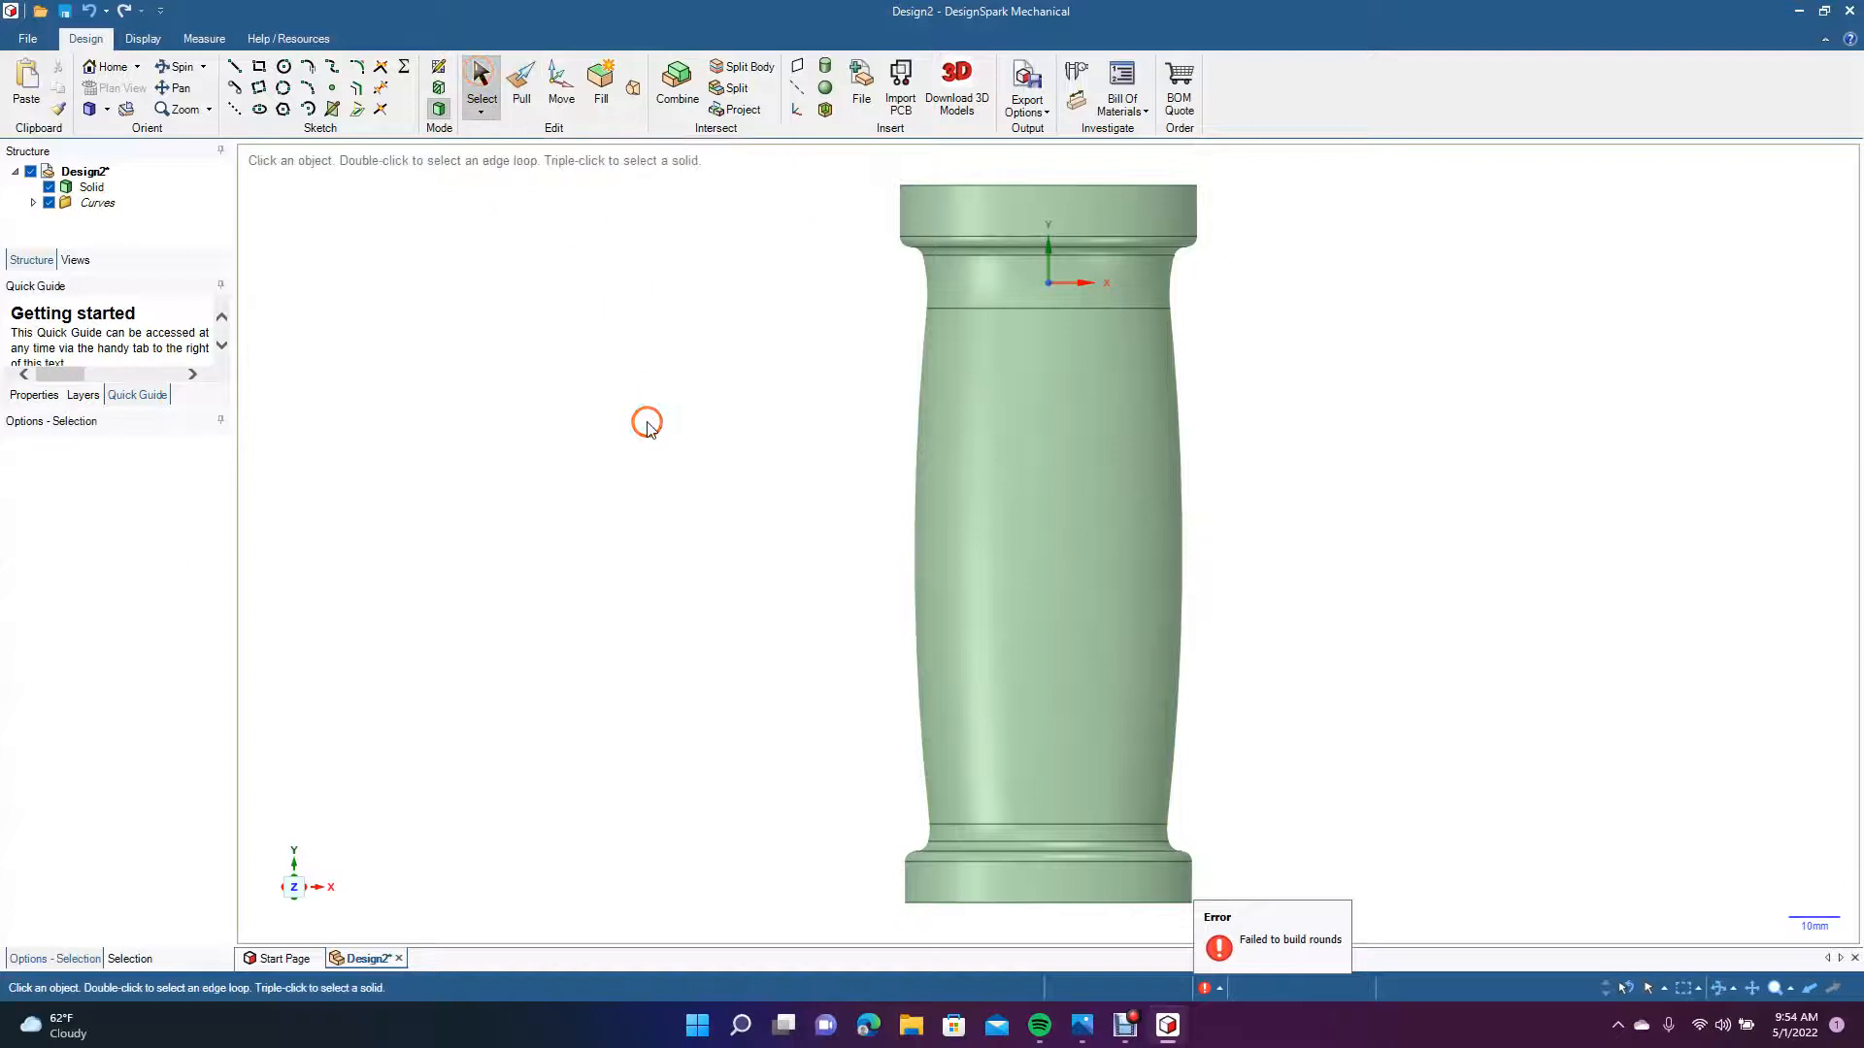